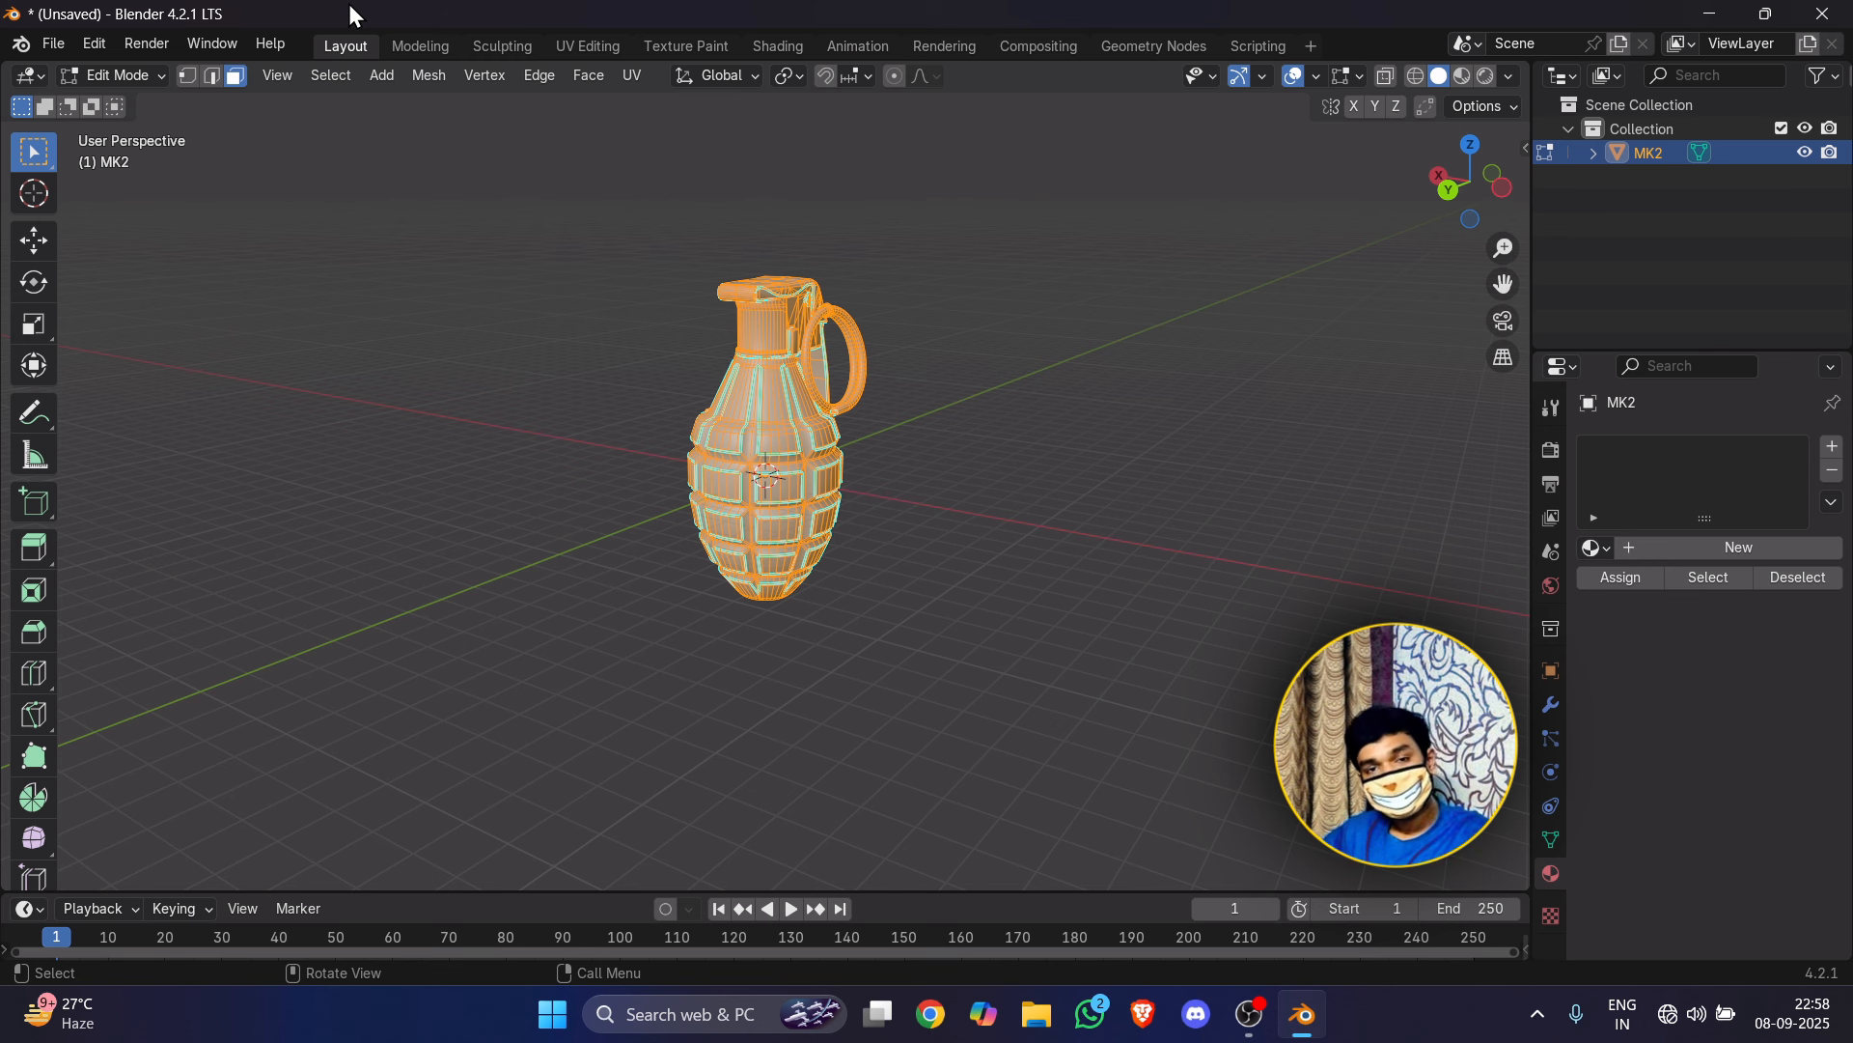
Step: Split the 3D viewport, open a UV Editor in the new area, and put the grenade in Edit Mode to show its UVs
left_click(114, 76)
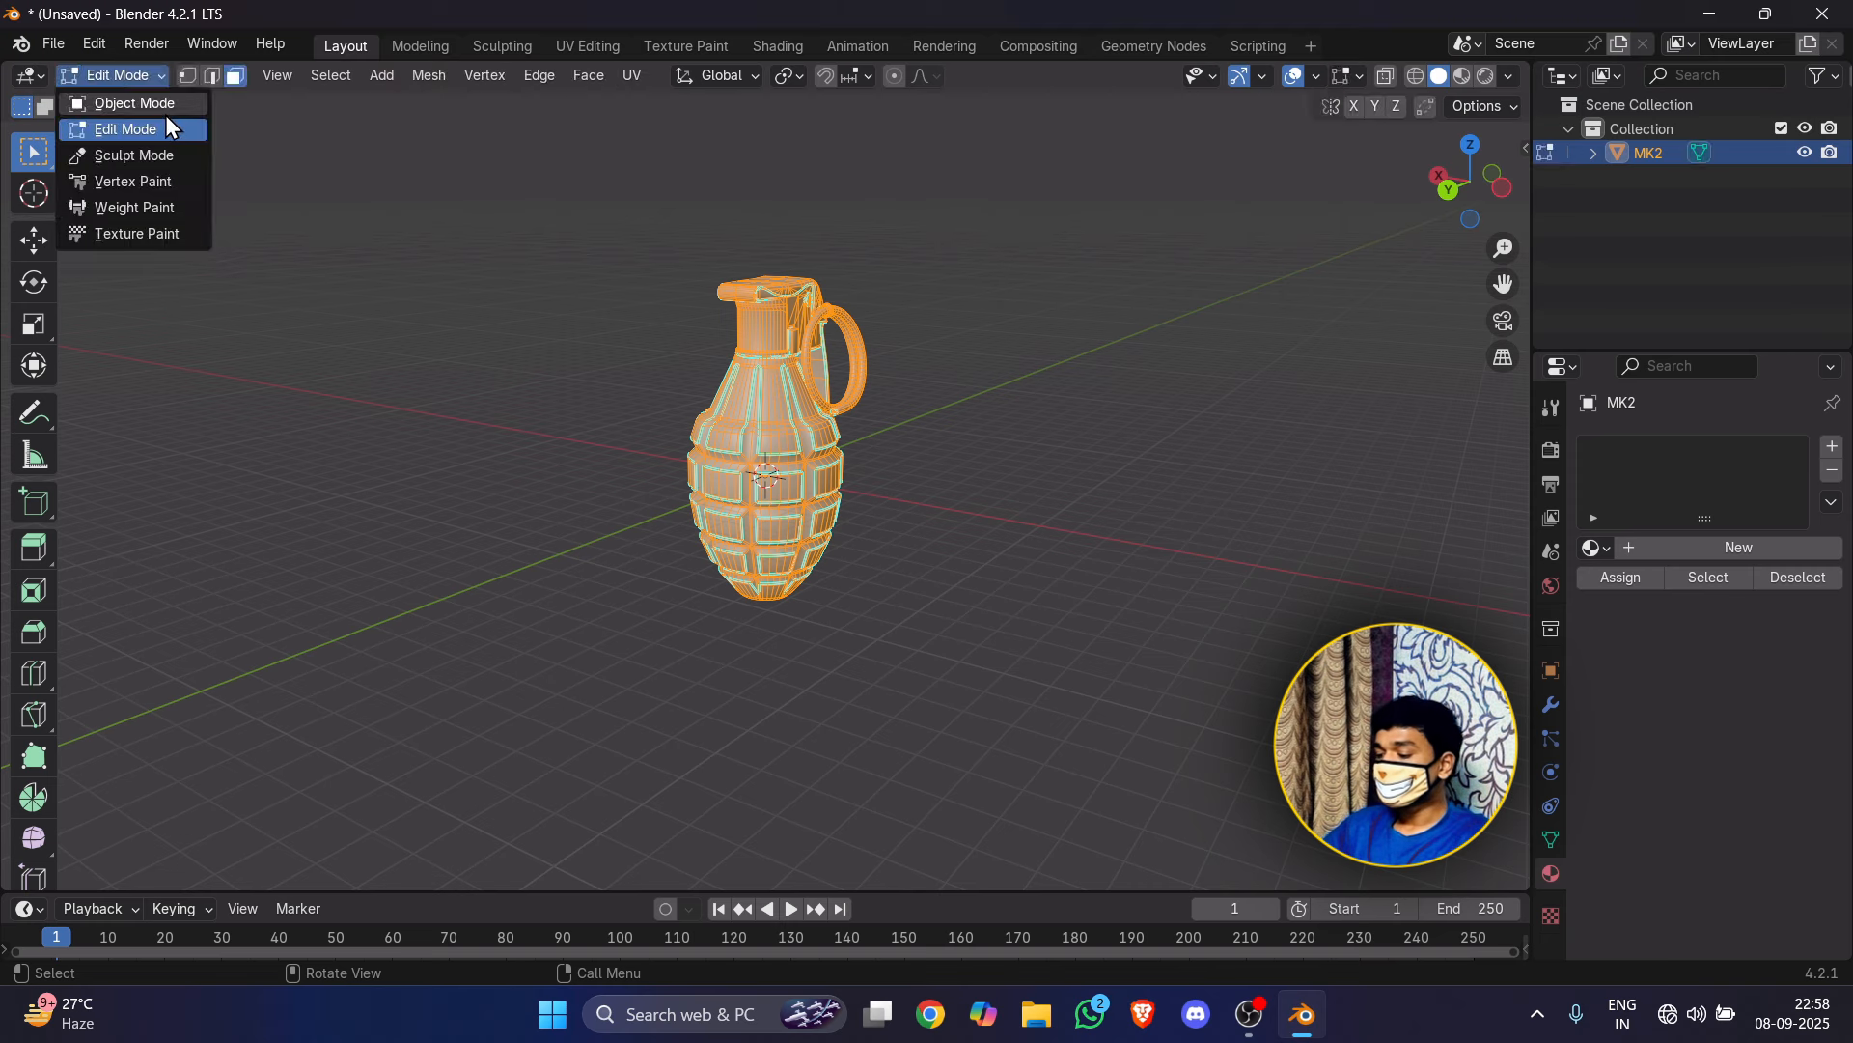
left_click(144, 100)
left_click_drag(1527, 60, 848, 88)
left_click(876, 75)
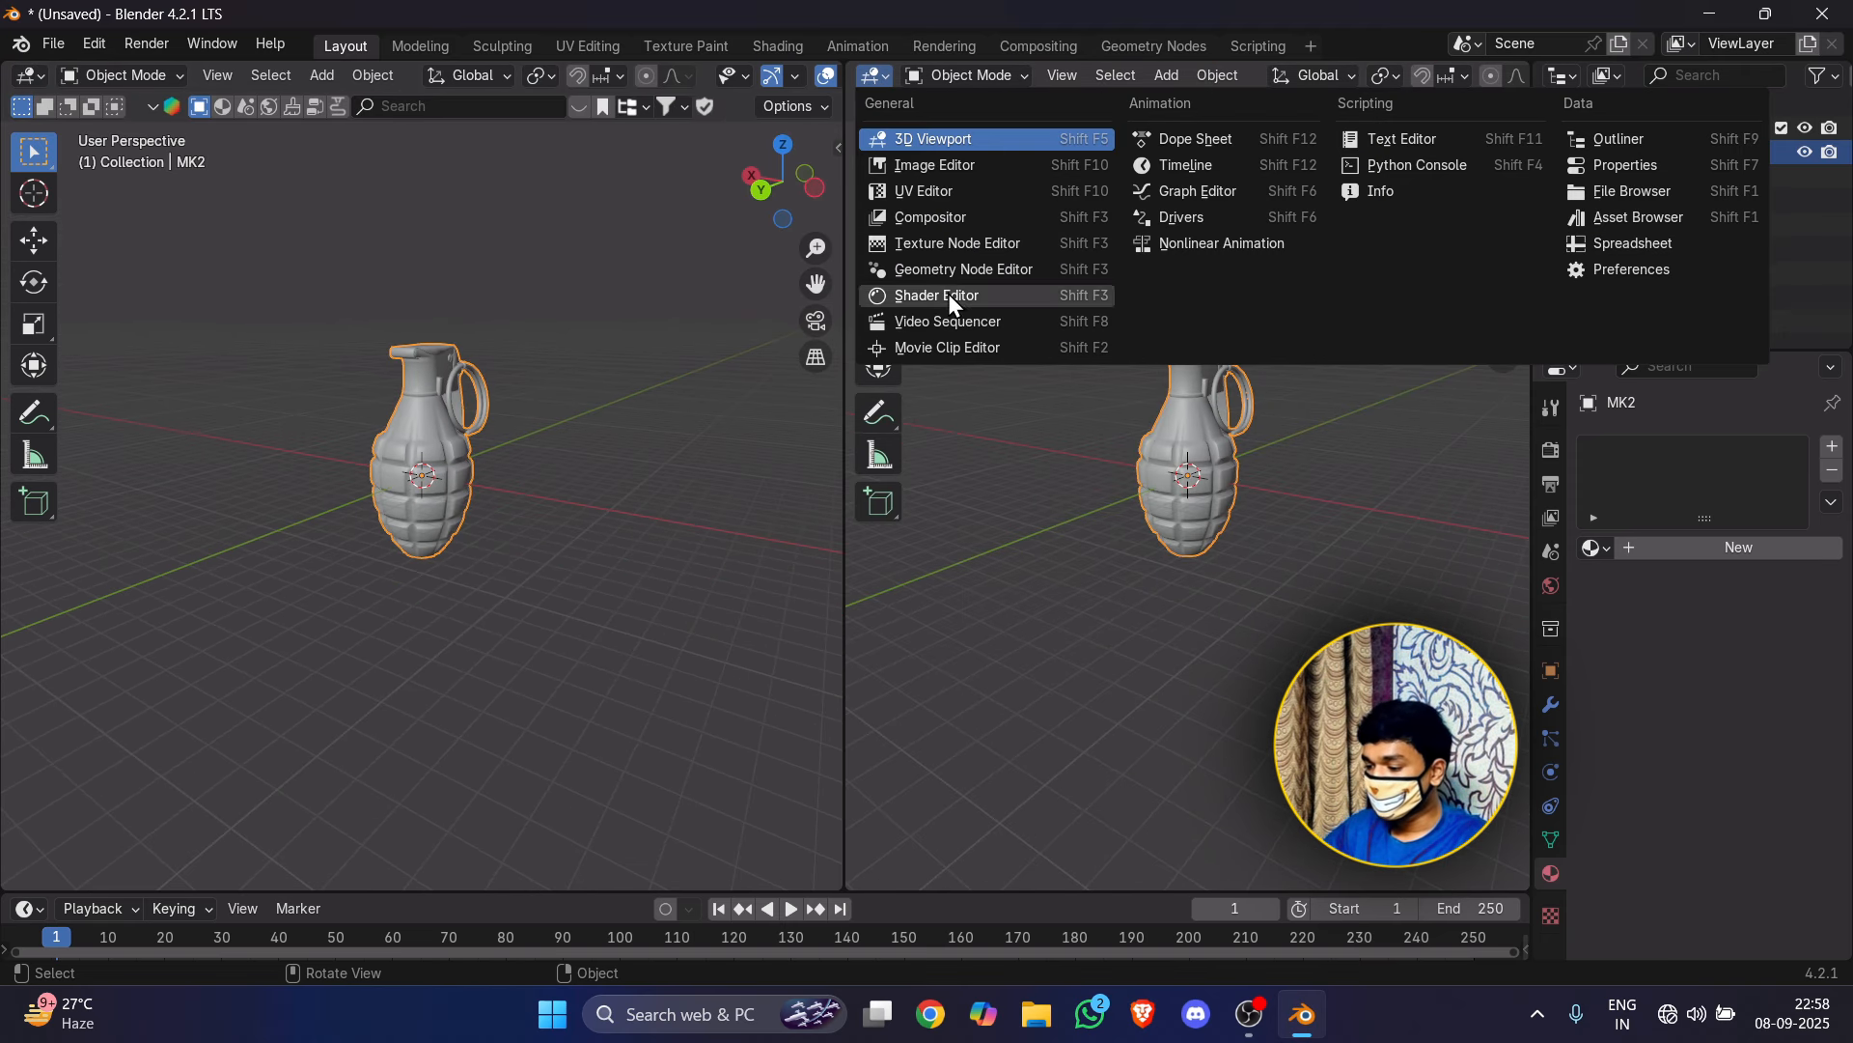
left_click(958, 199)
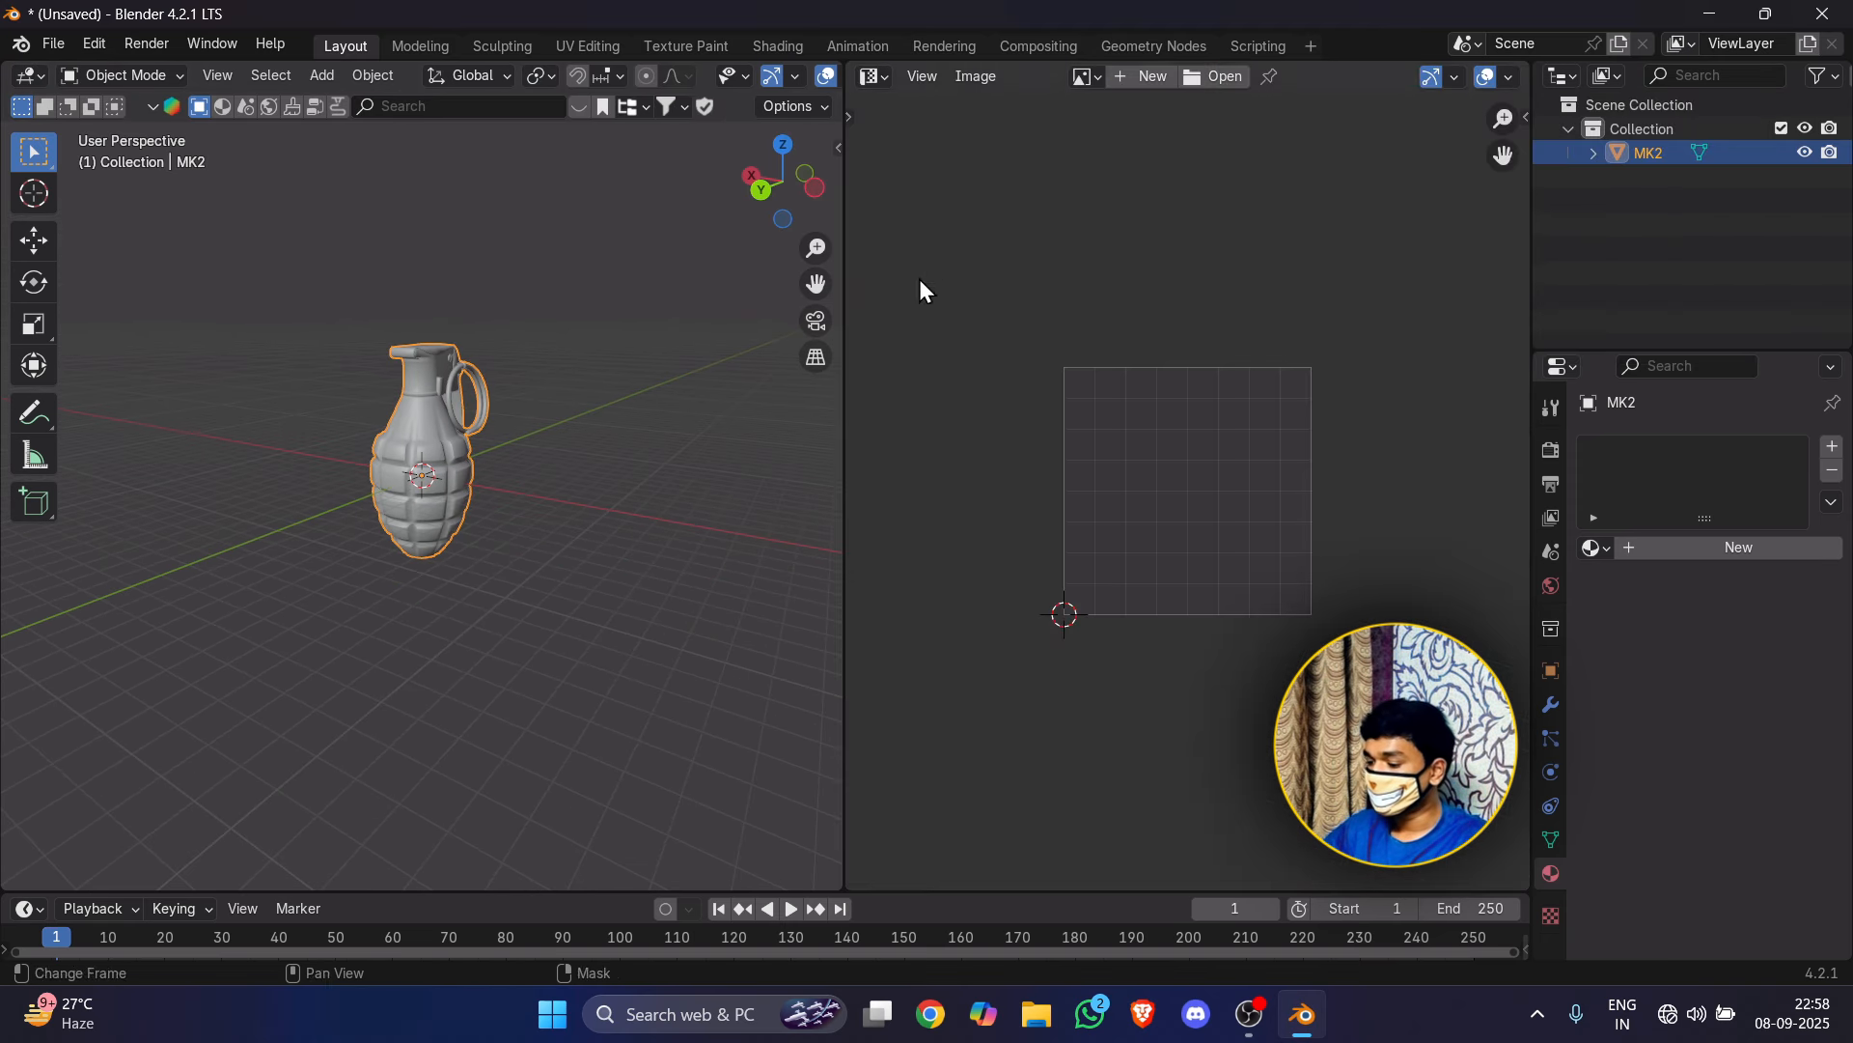
left_click(122, 78)
left_click(141, 120)
Step: Examine the grenade's UV layout, both as a whole and up close on the individual islands
scroll(1290, 489, "up", 5)
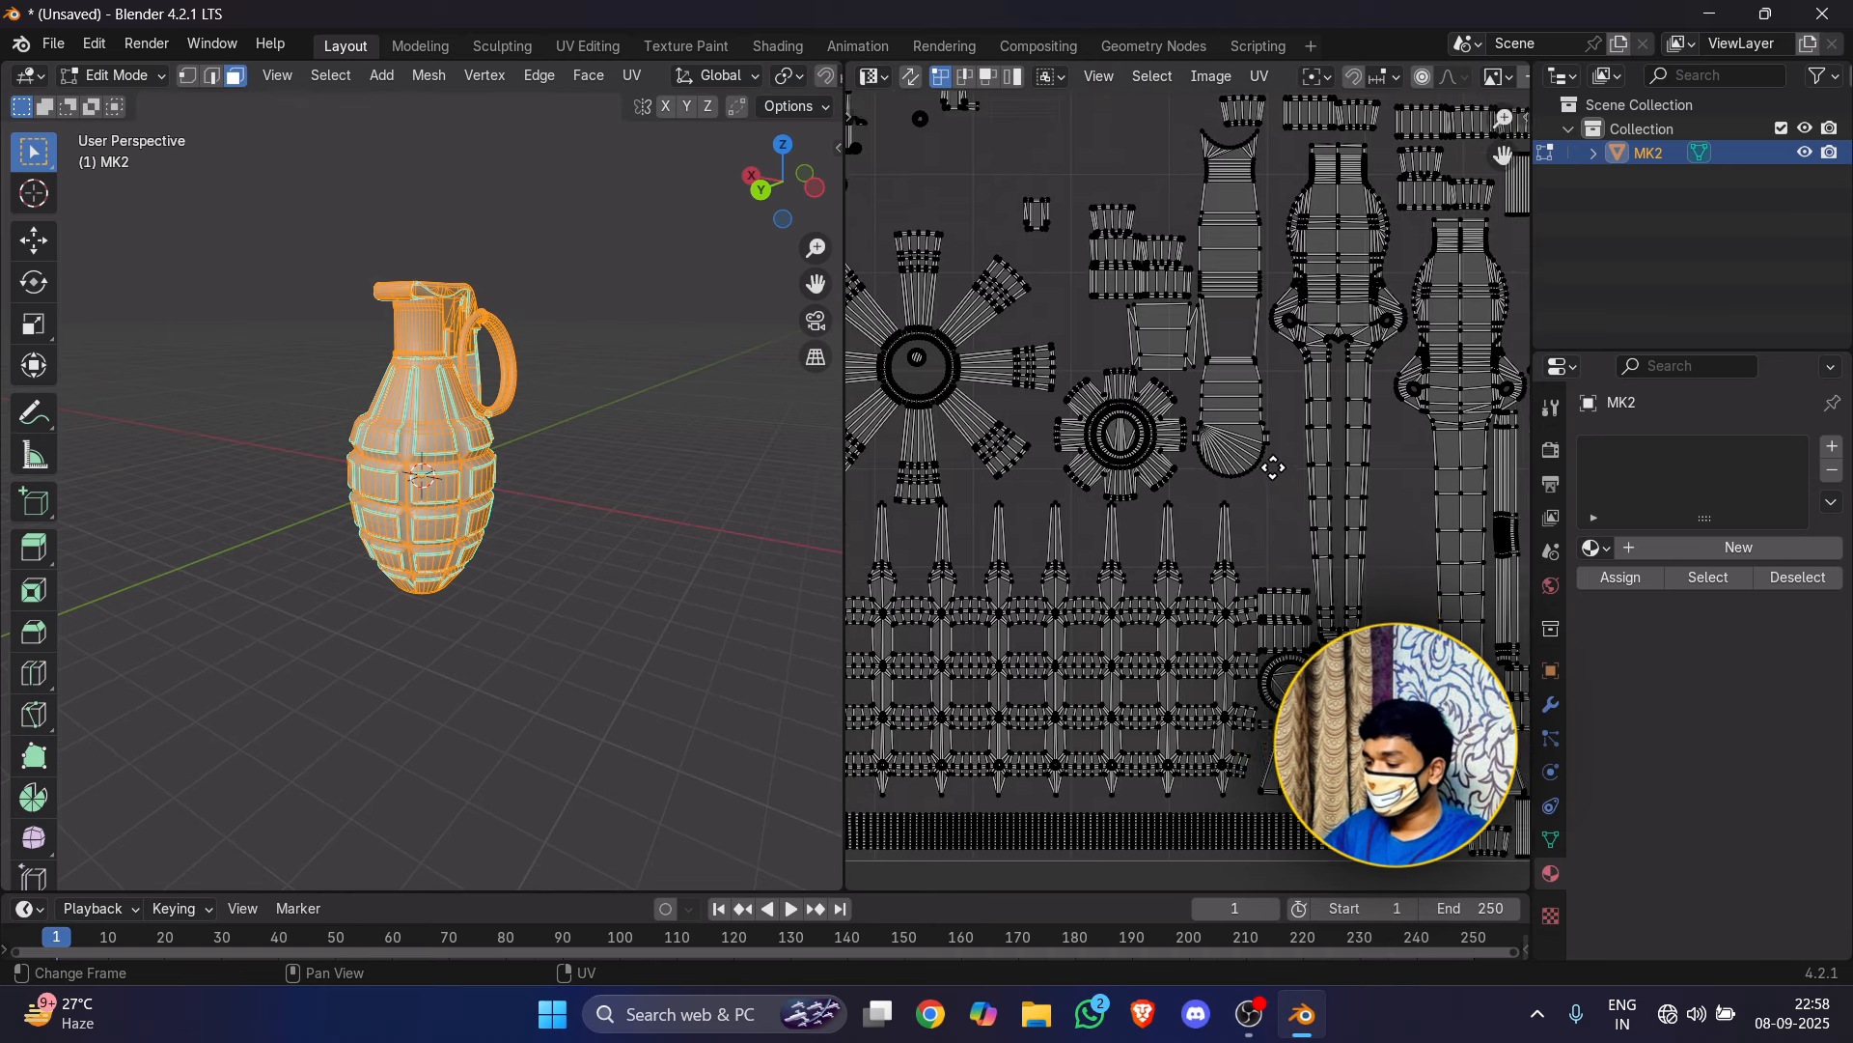
scroll(1251, 413, "down", 2)
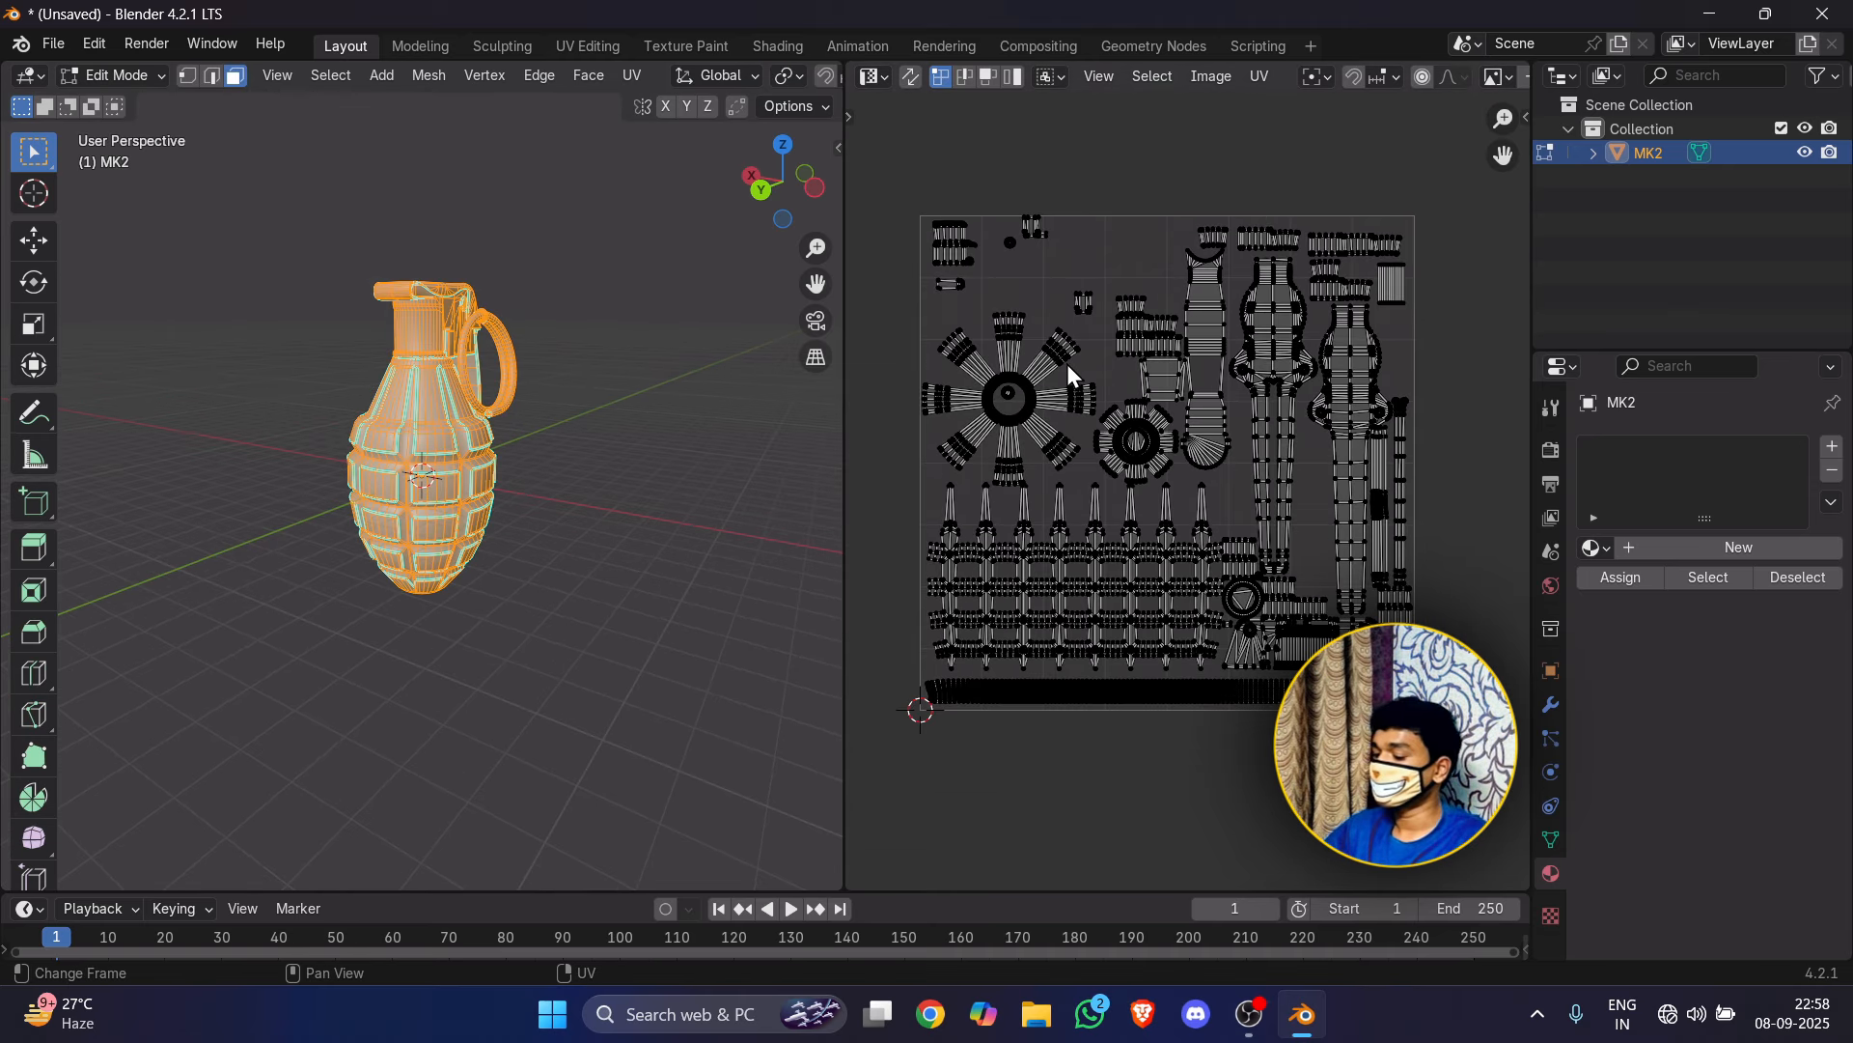
scroll(1101, 374, "up", 4)
middle_click_drag(1218, 461, 938, 299)
middle_click_drag(931, 442, 928, 121)
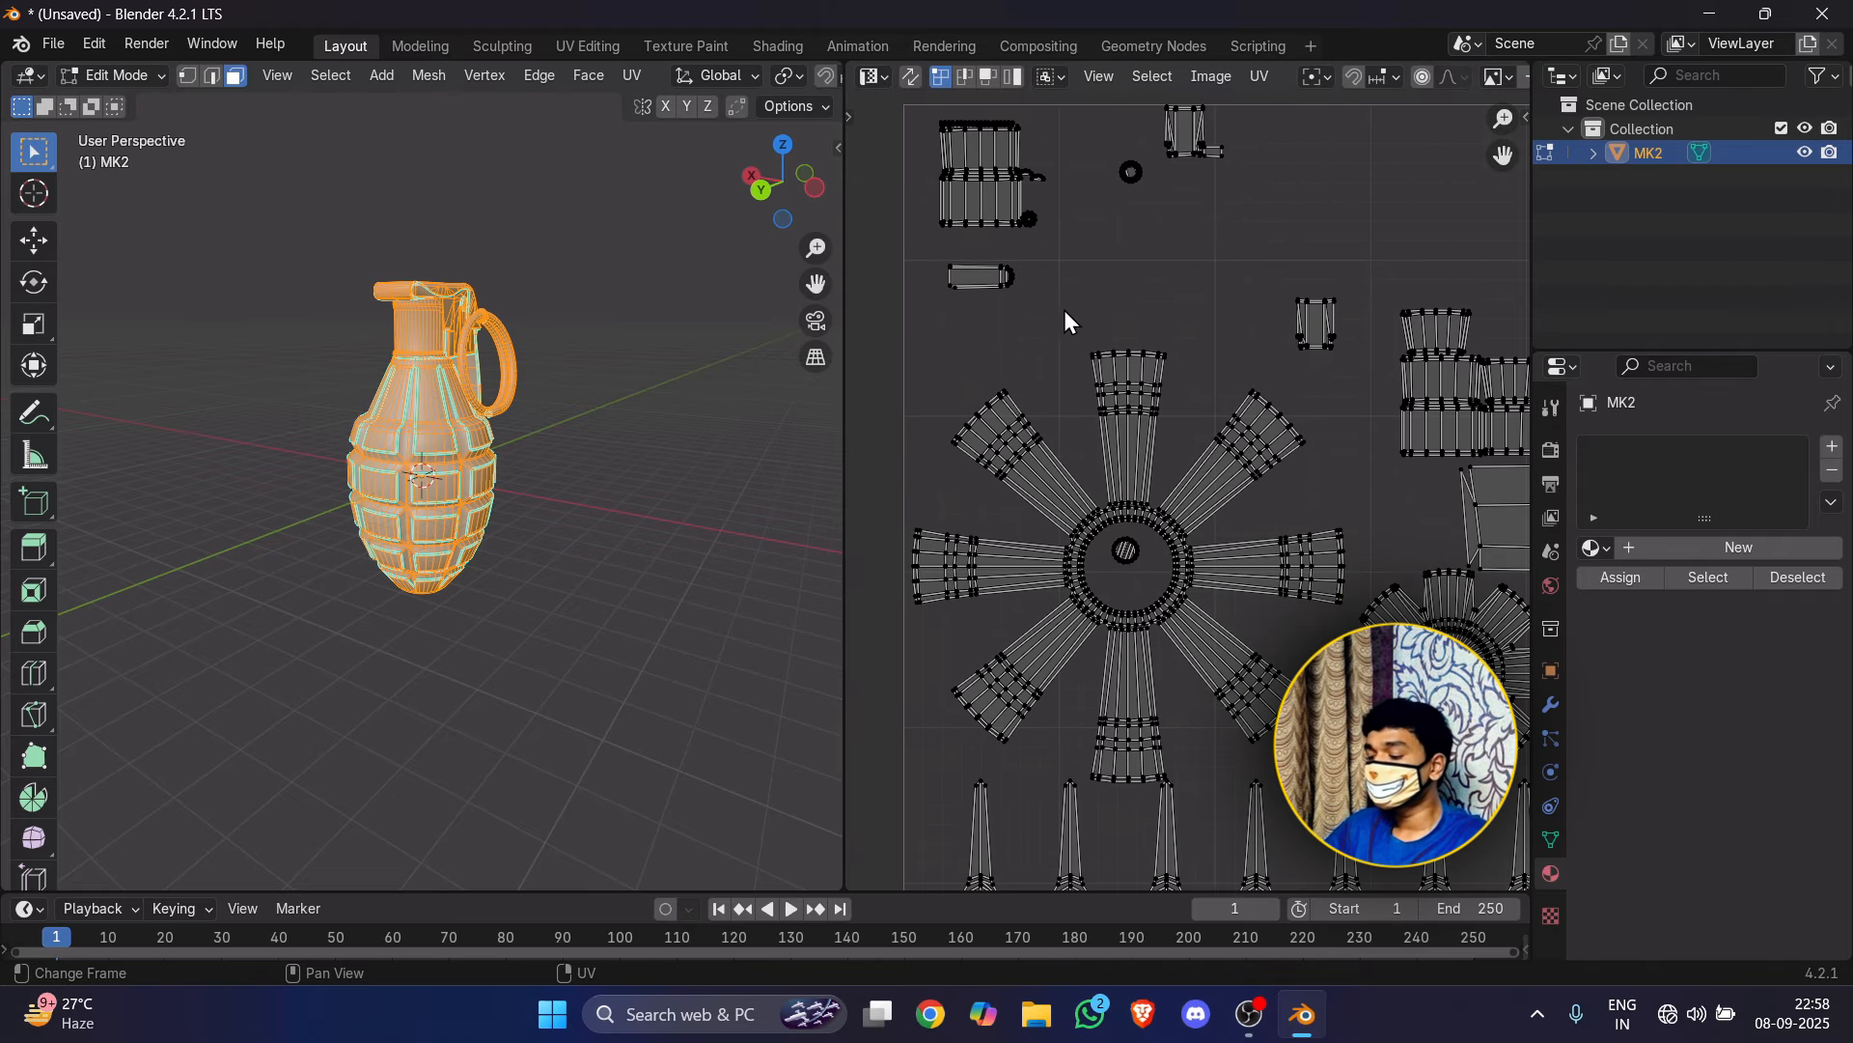
scroll(1064, 310, "down", 3)
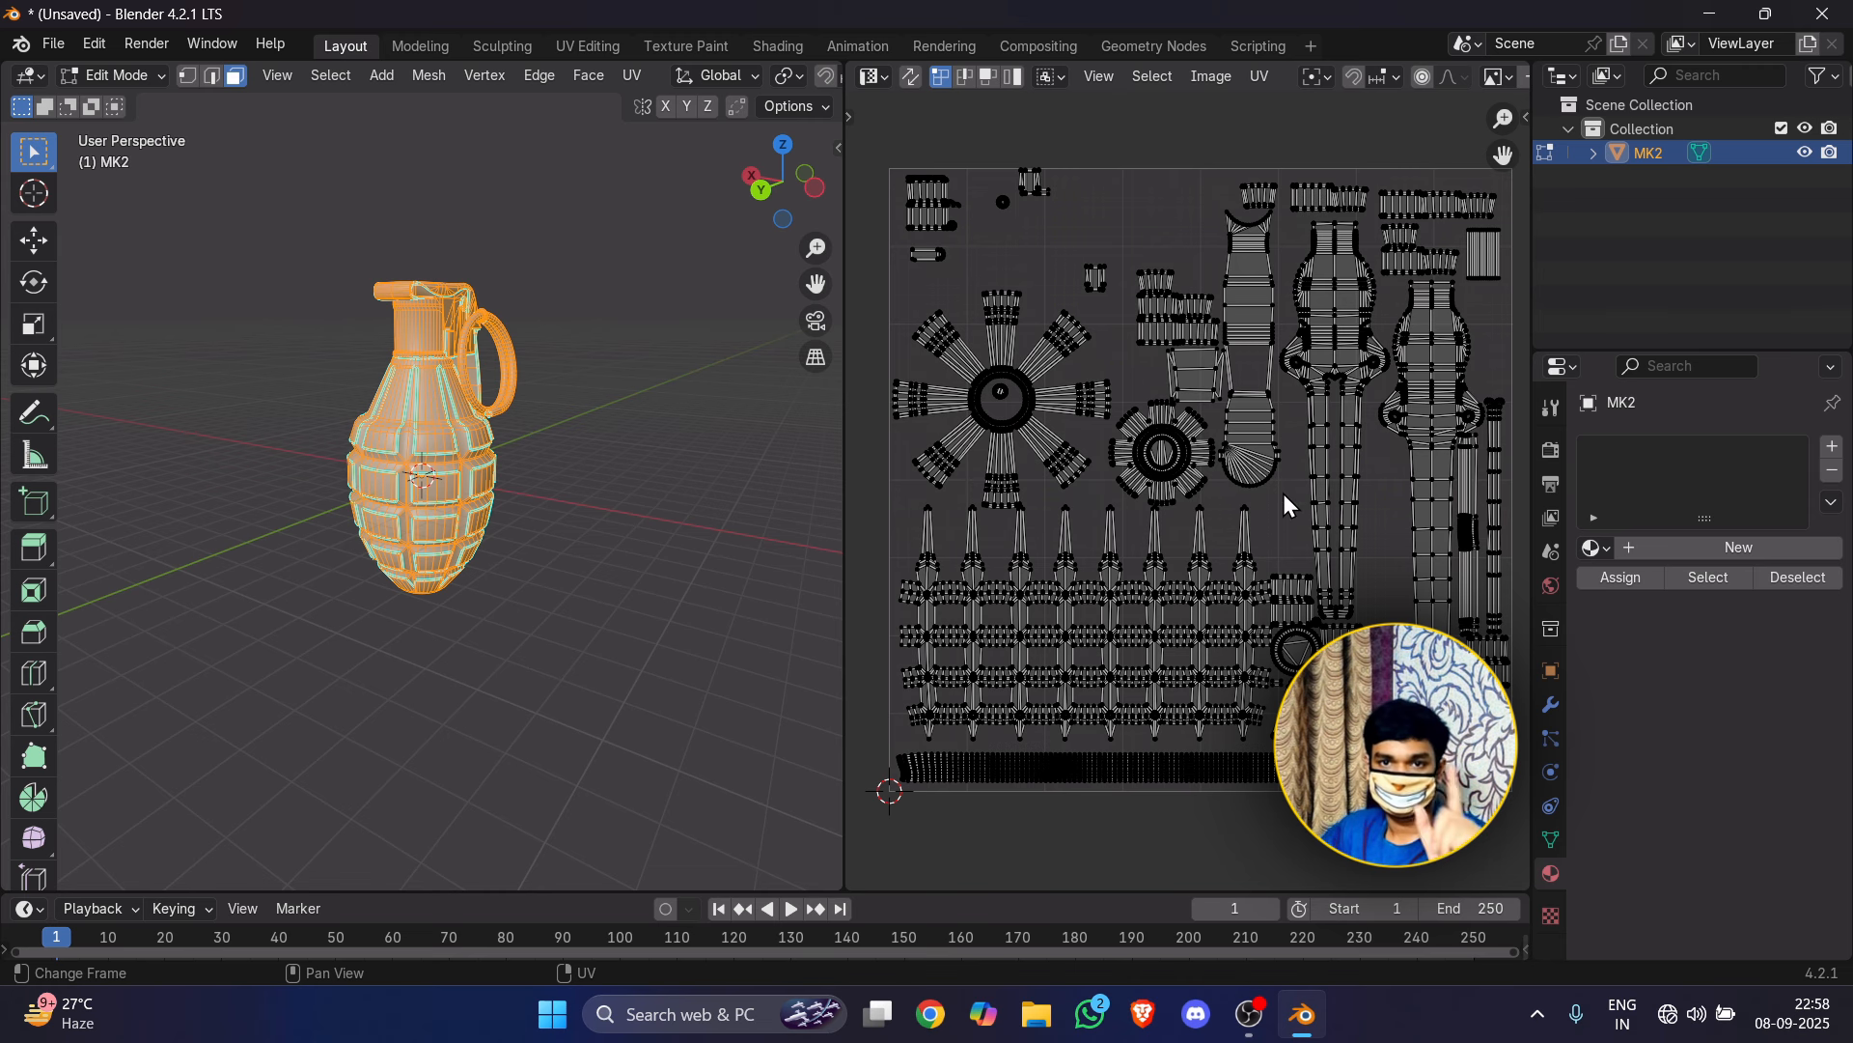
scroll(1283, 494, "up", 2)
scroll(1313, 492, "up", 3)
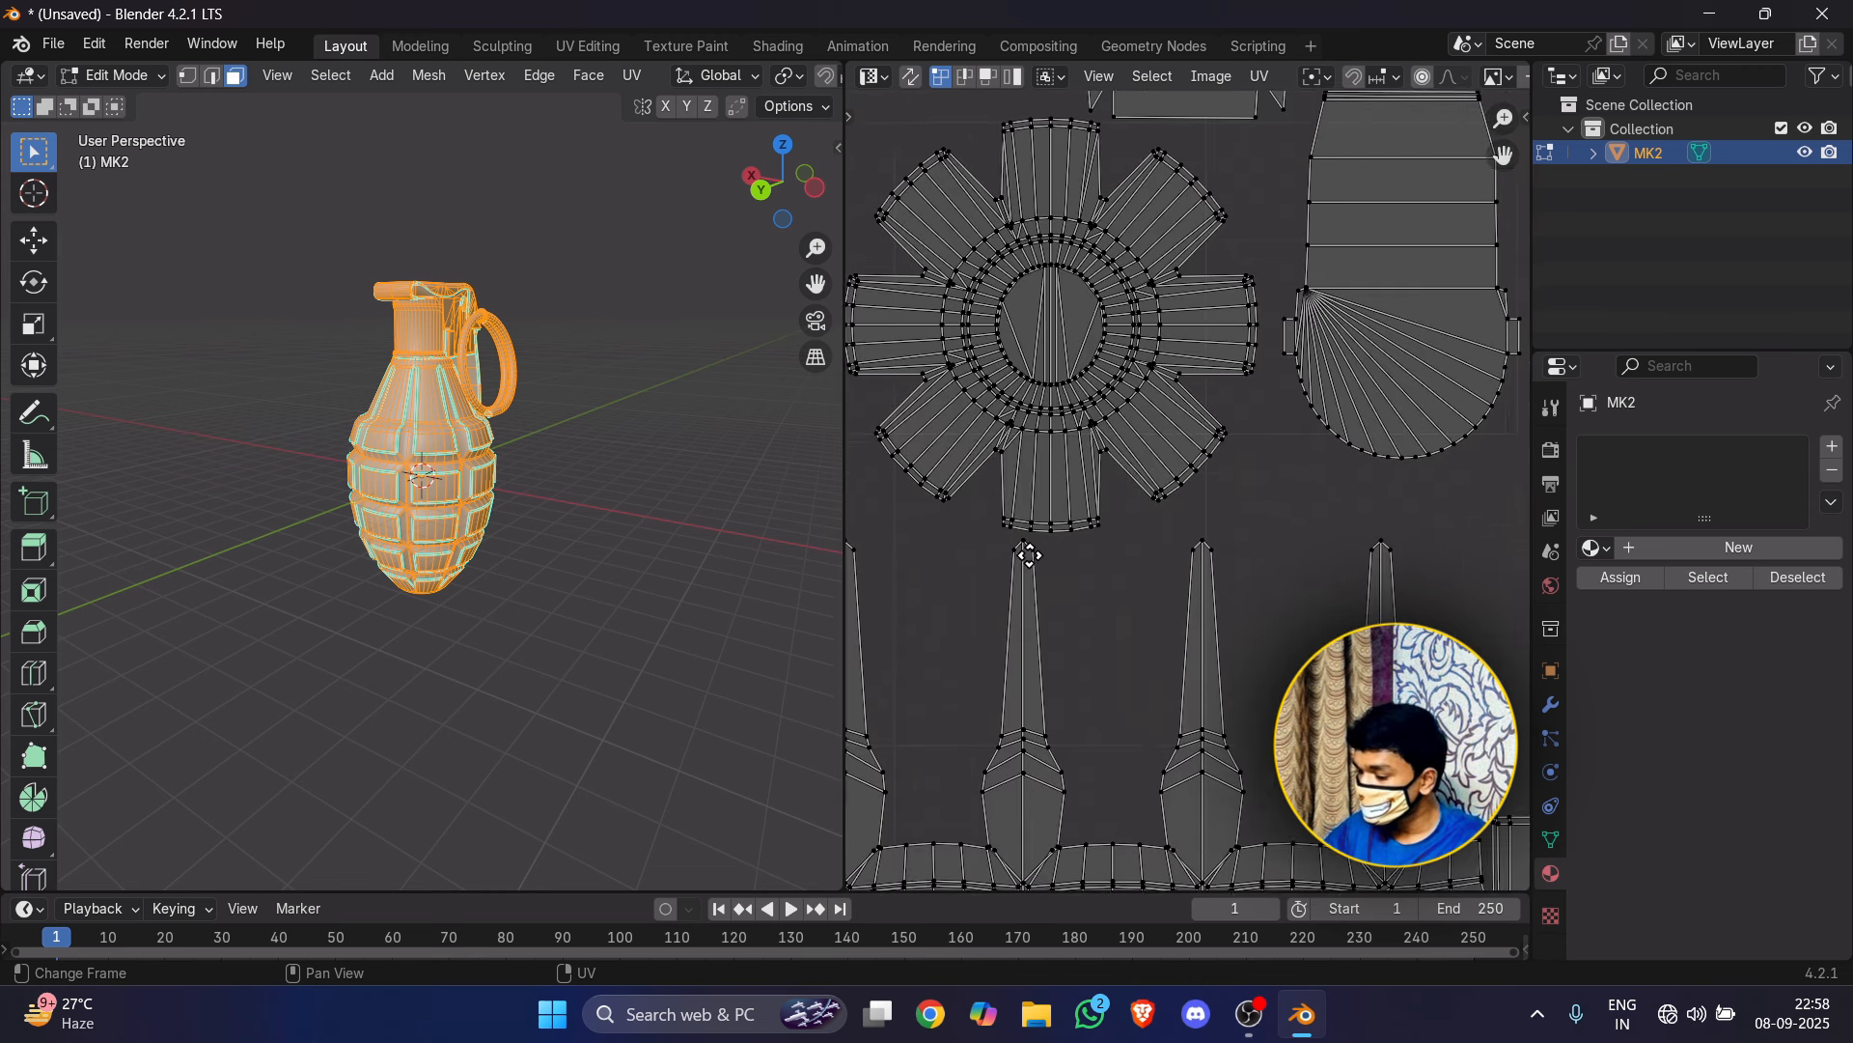
scroll(1159, 478, "down", 4)
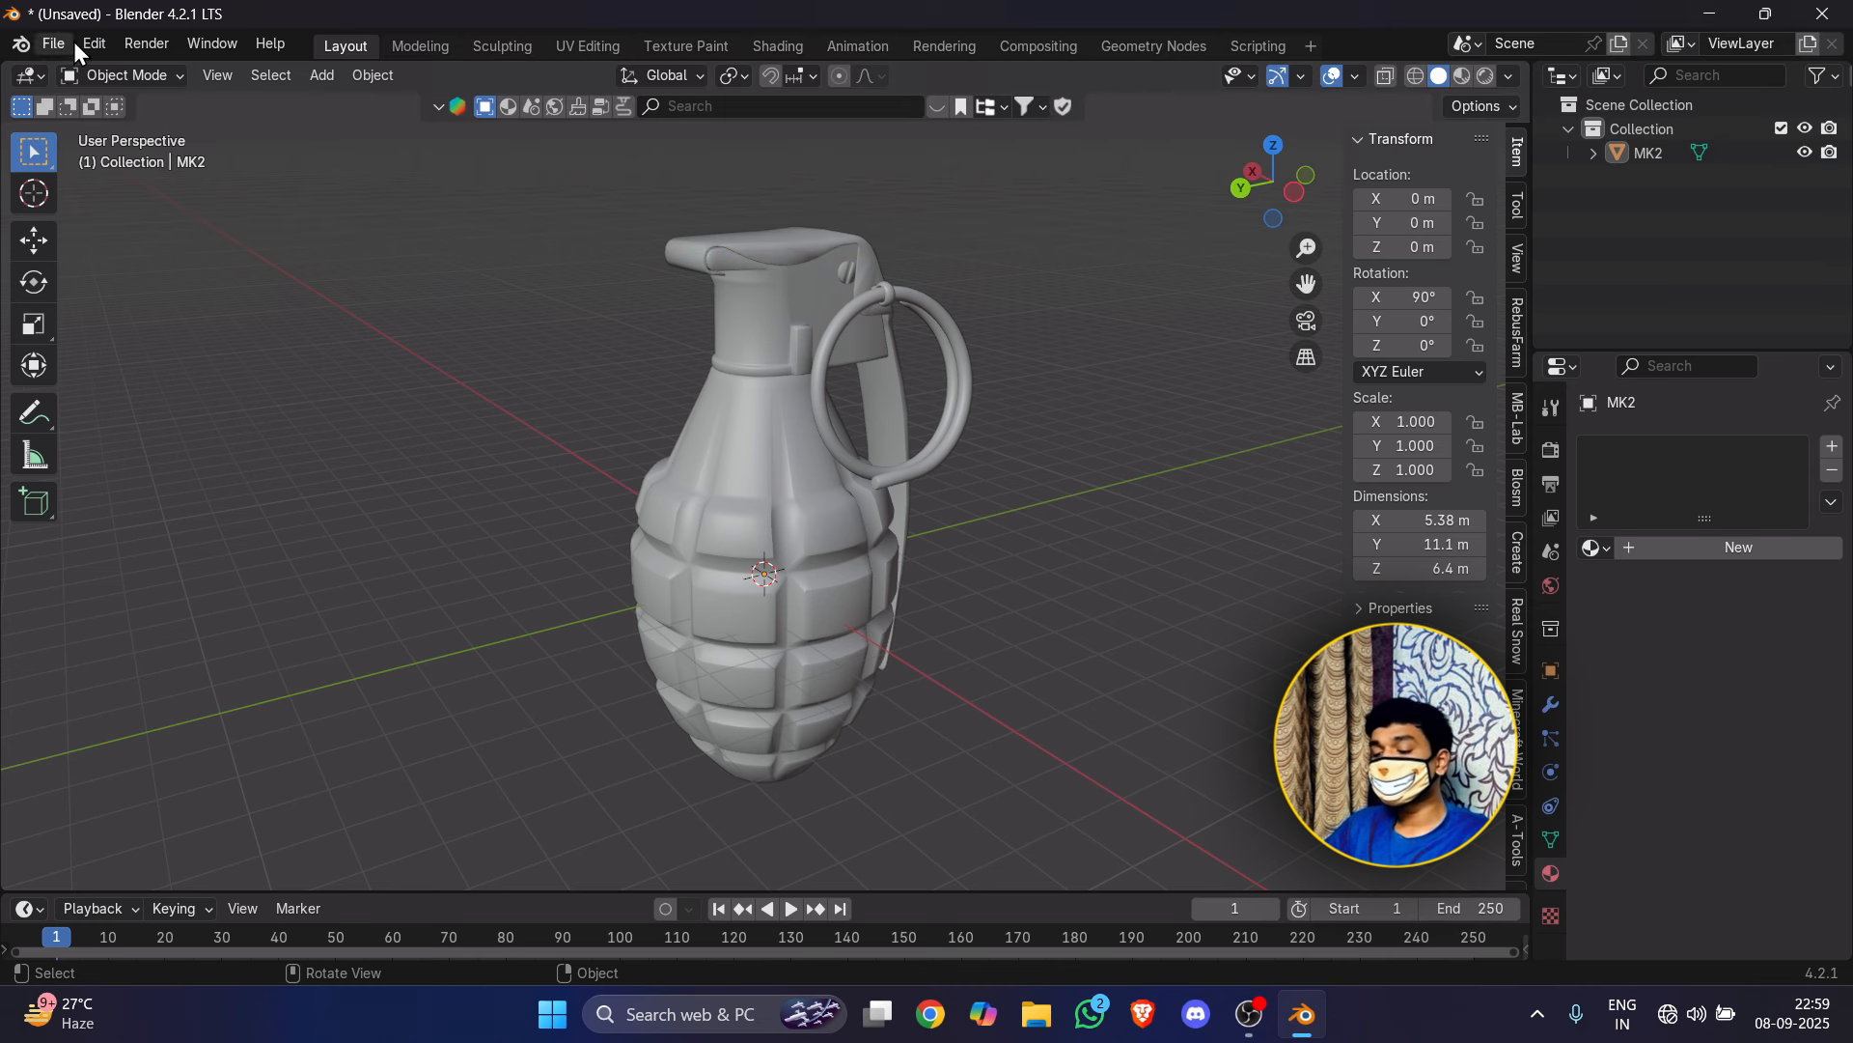
Step: Put the MK2 grenade in Edit Mode and deselect all of its geometry
left_click(142, 79)
left_click(143, 135)
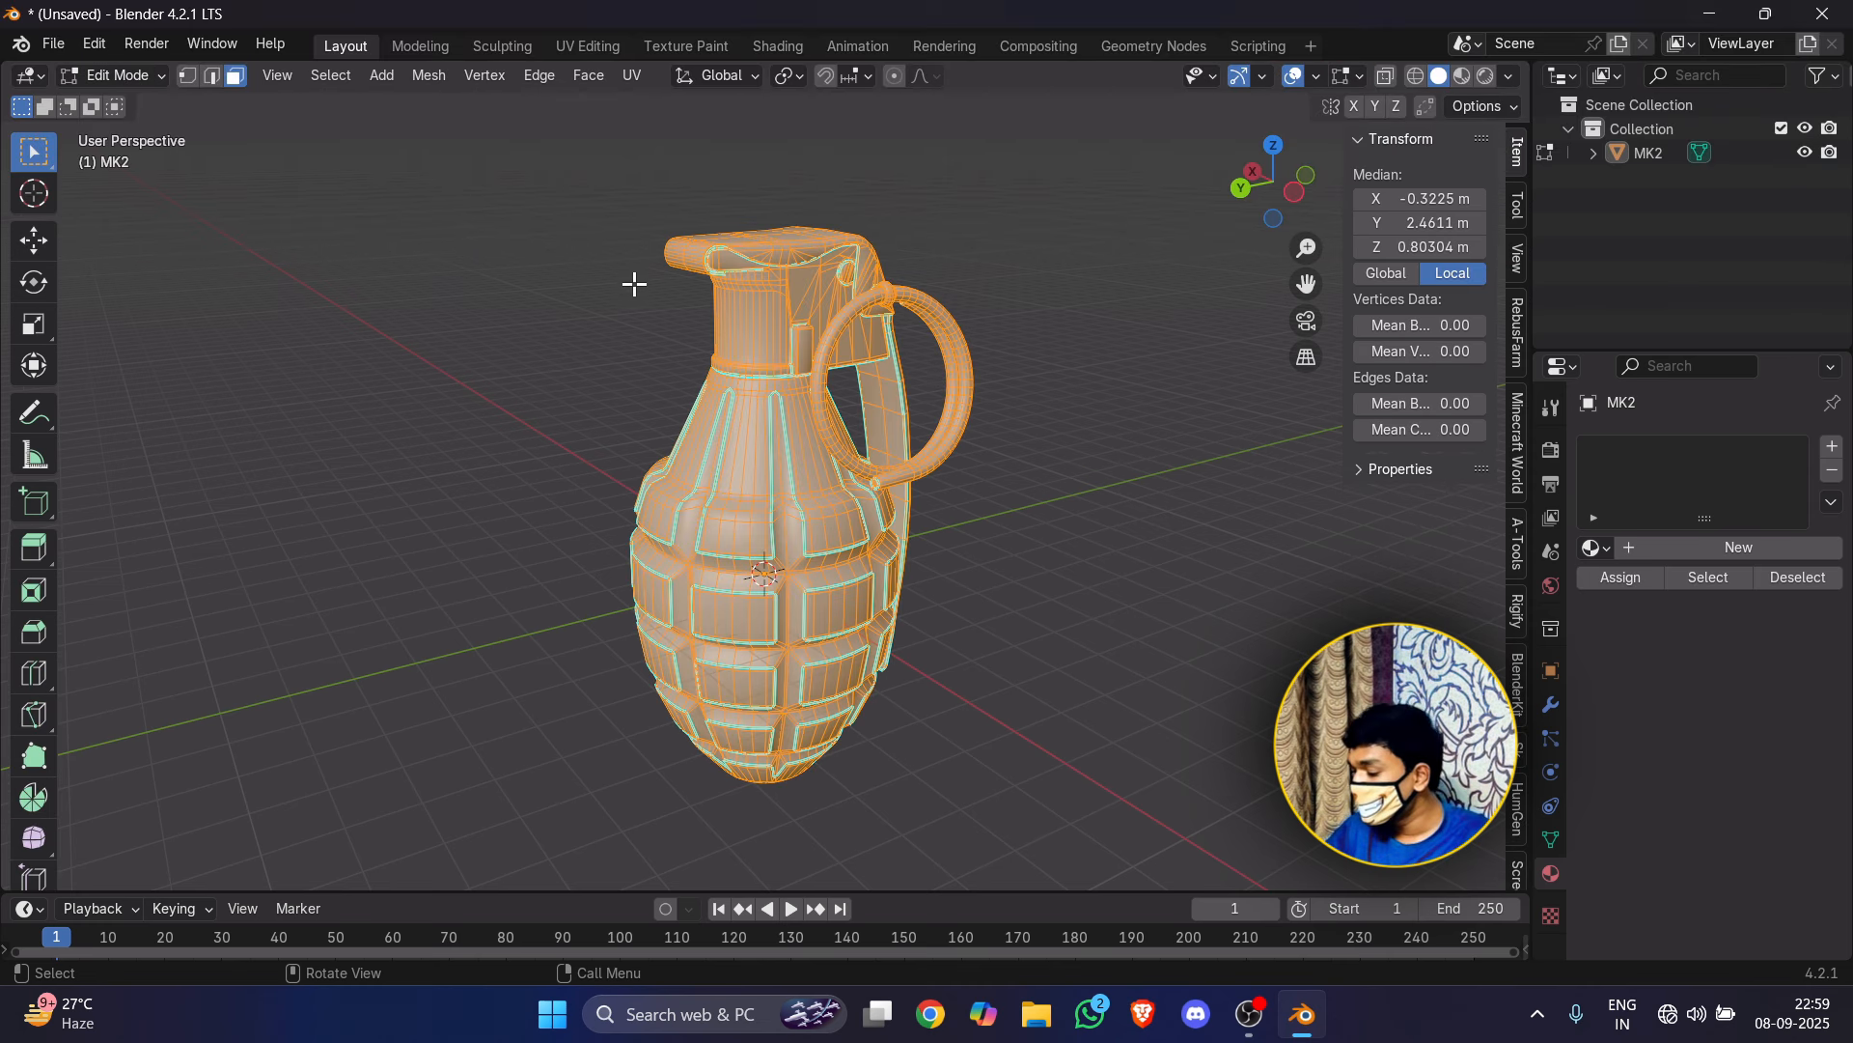
left_click(1192, 610)
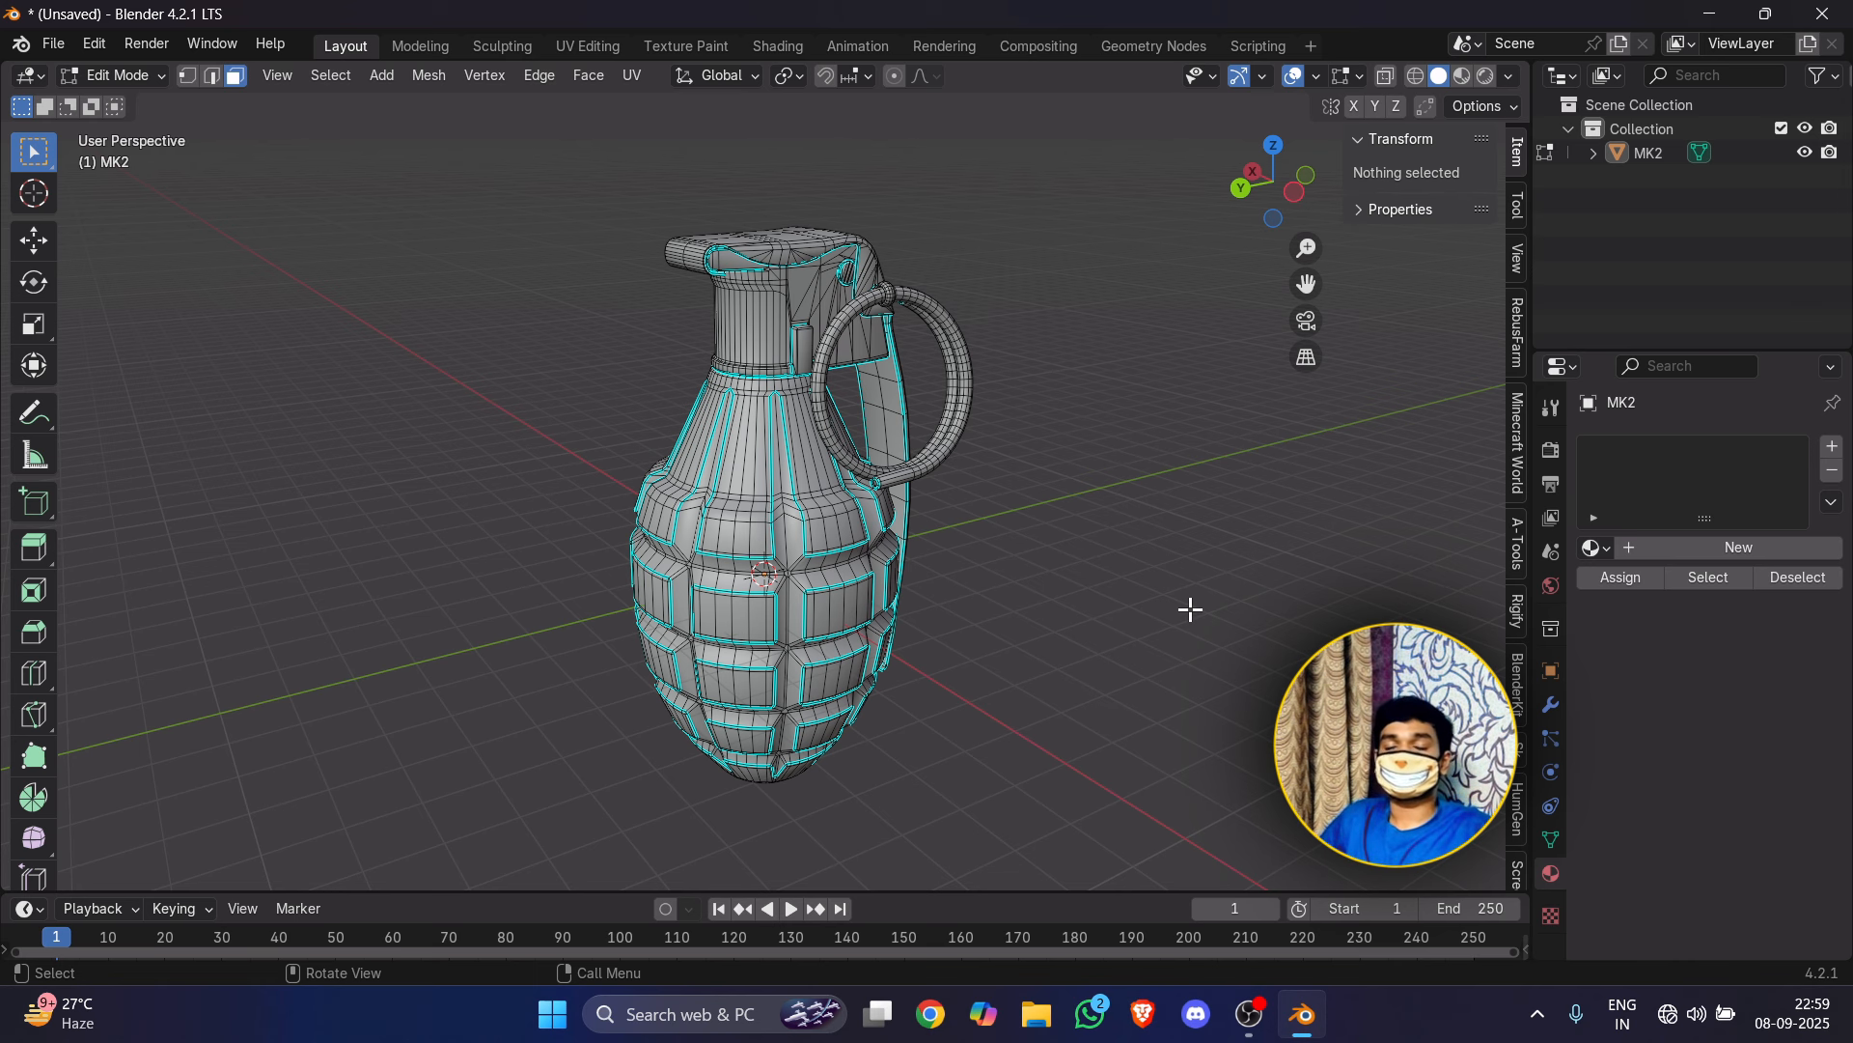
Step: Examine the grenade's segmented body, neck, pull ring and safety lever from several sides
scroll(1139, 463, "up", 4)
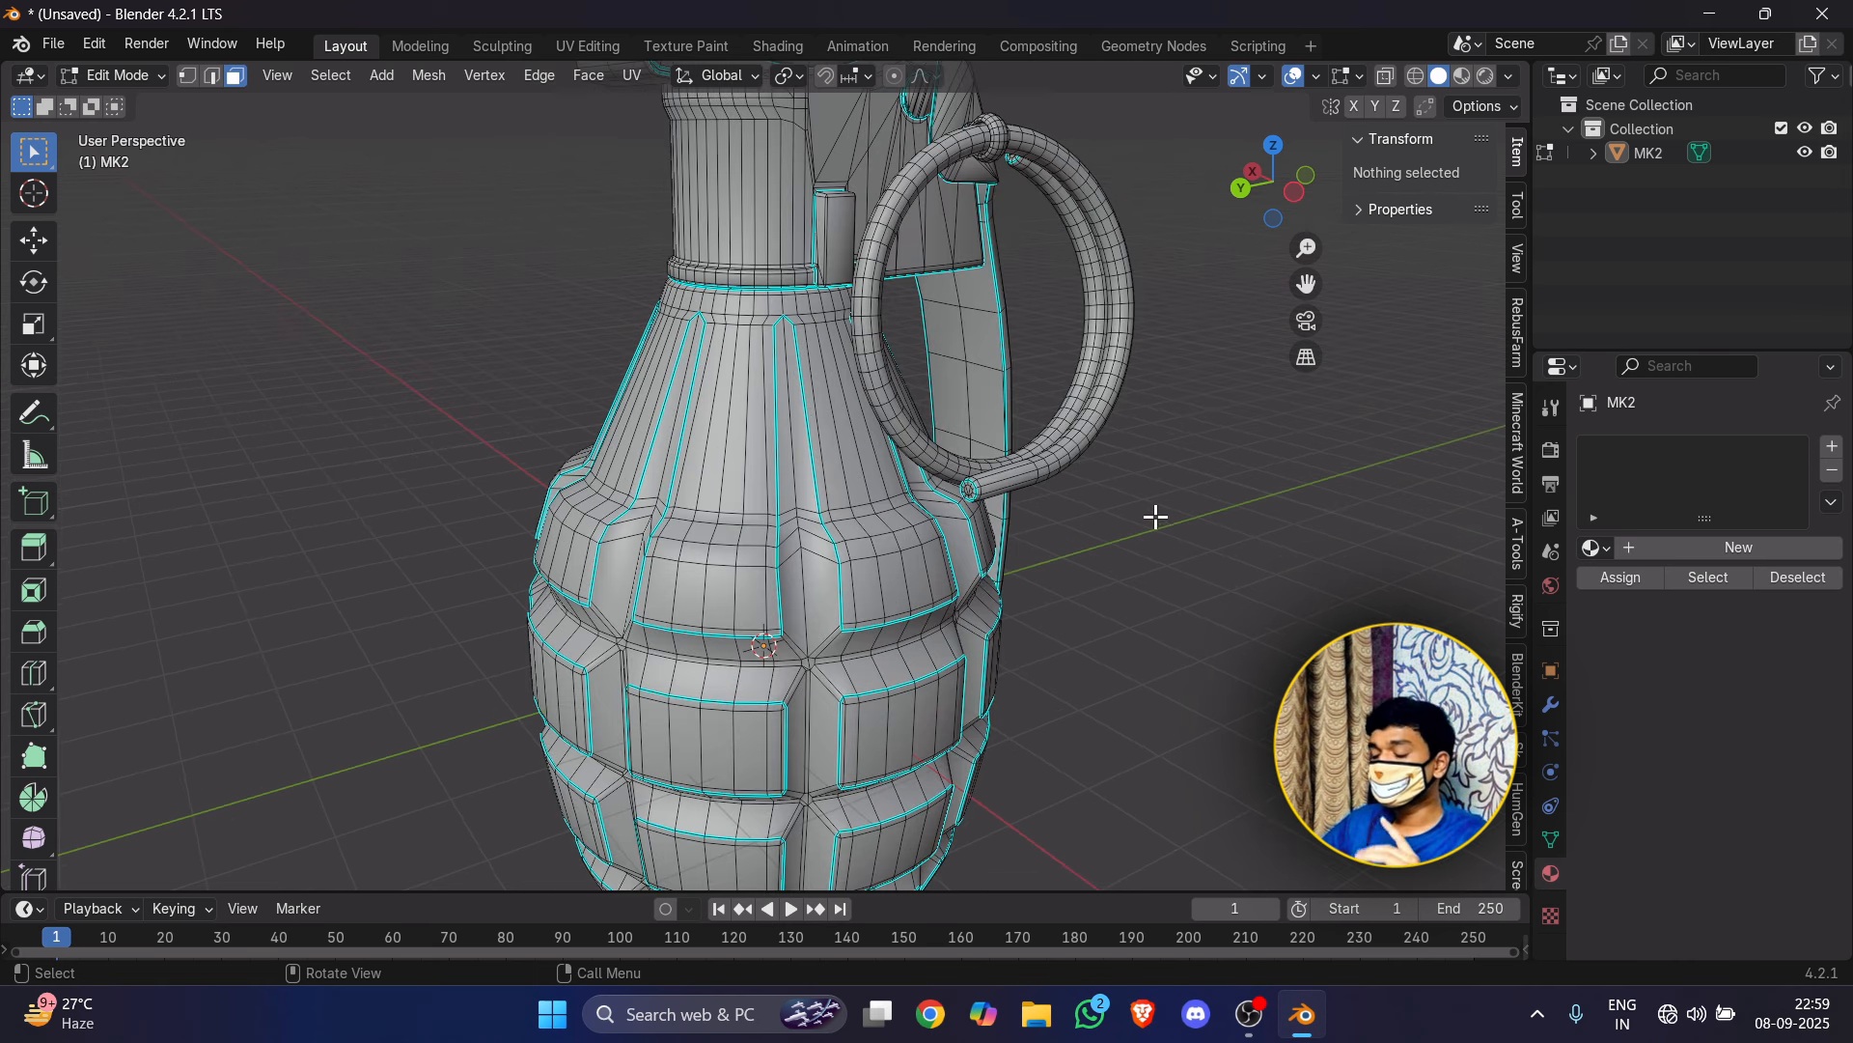
scroll(1149, 502, "down", 2)
middle_click_drag(1117, 457, 1110, 459)
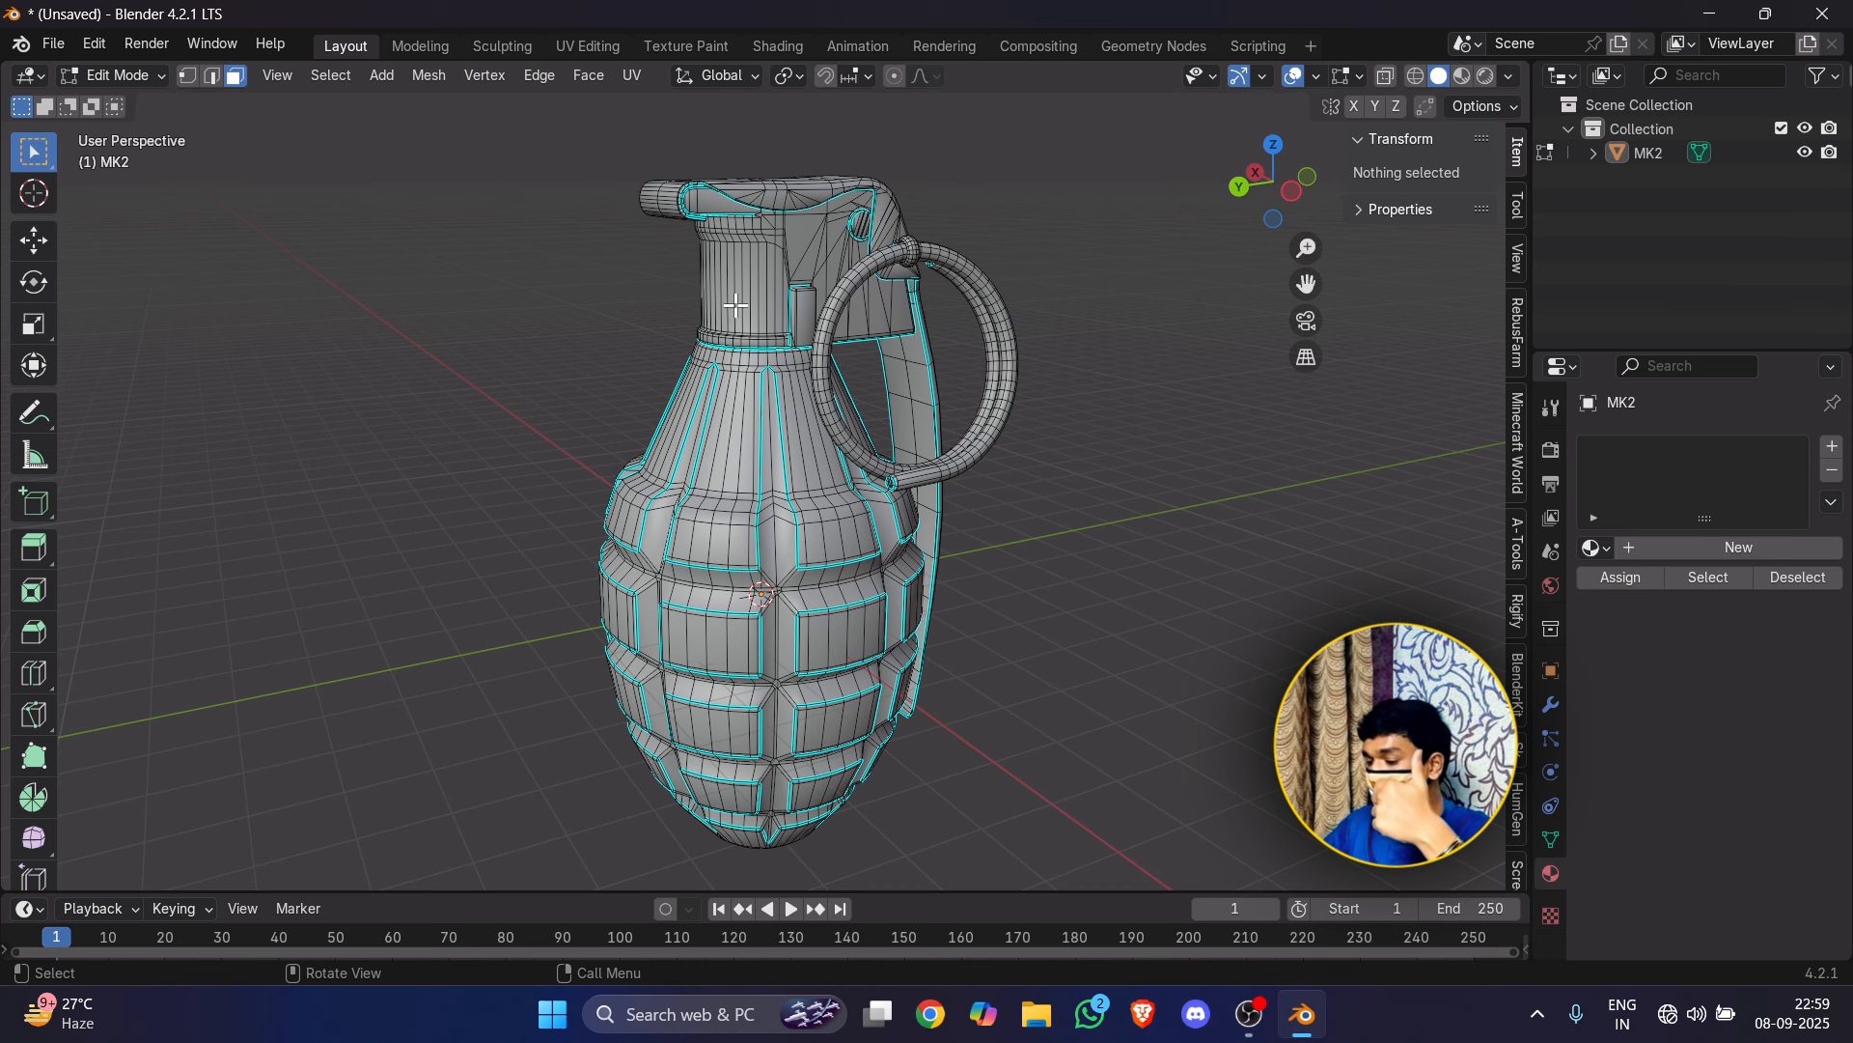
scroll(750, 266, "up", 3)
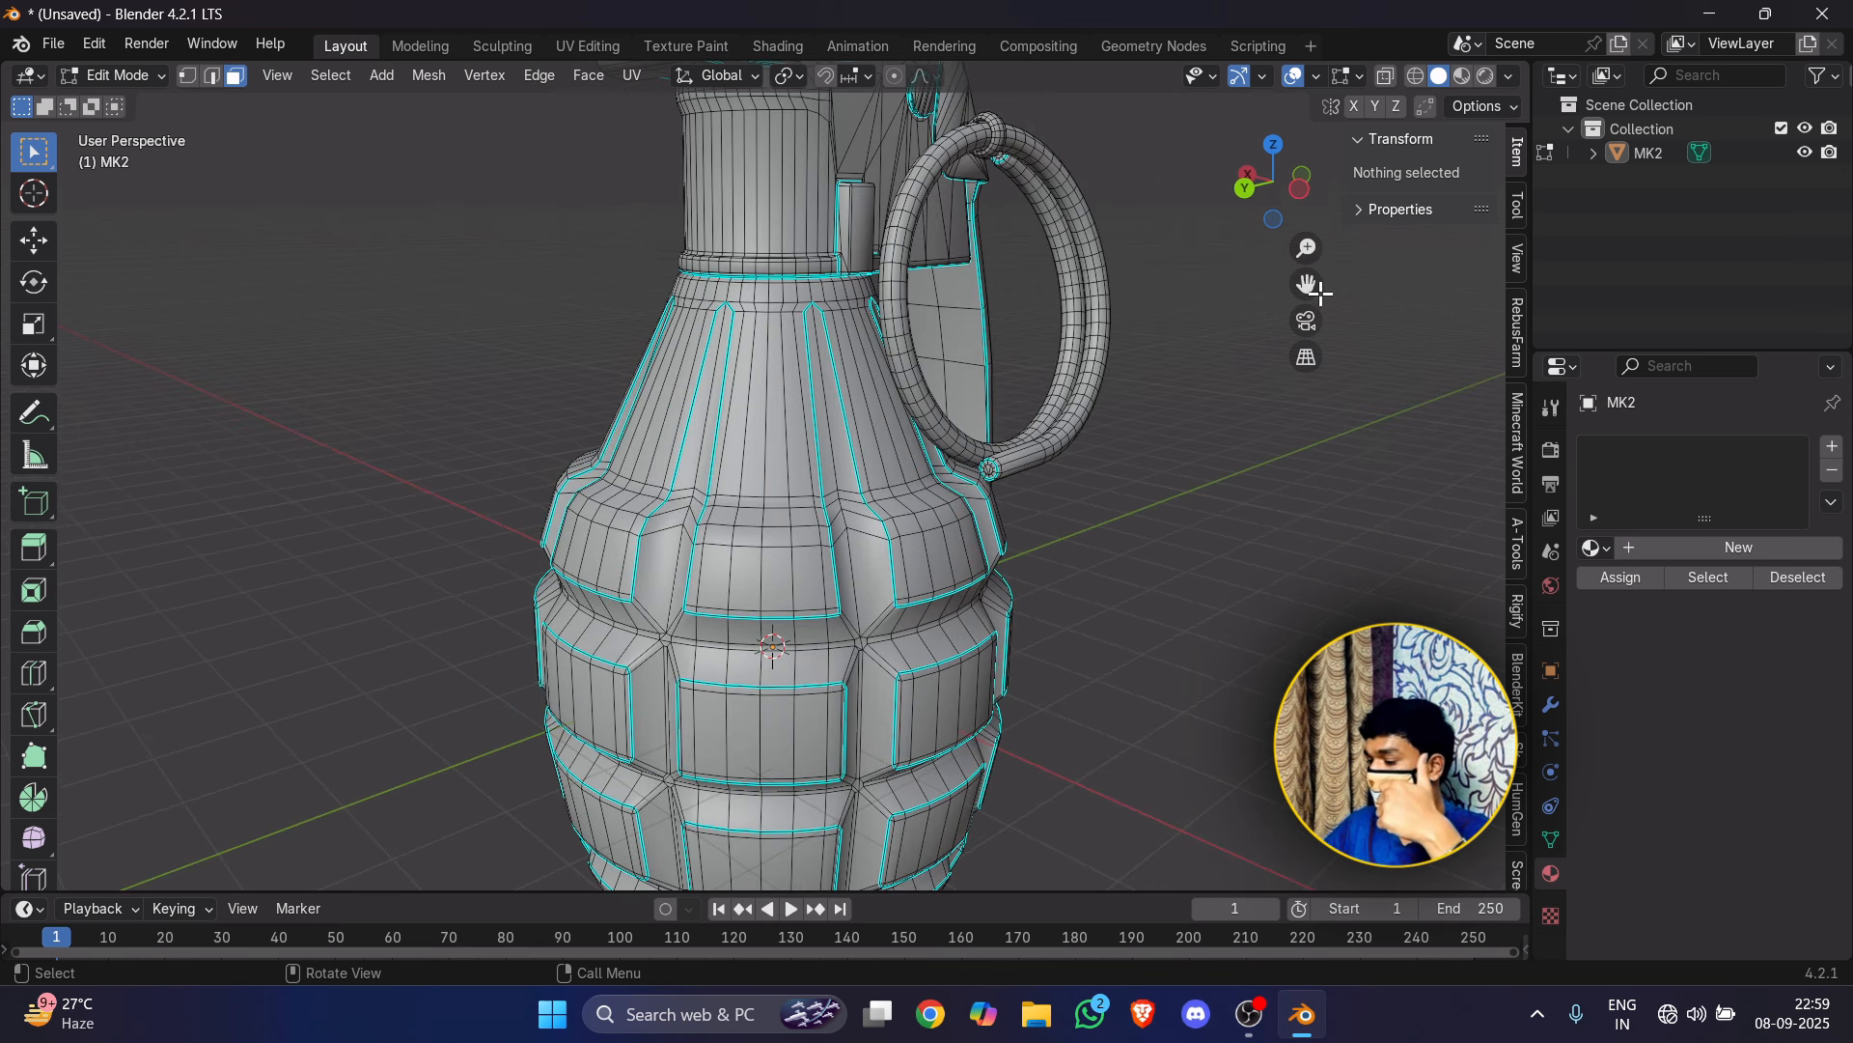
left_click_drag(1308, 287, 1319, 458)
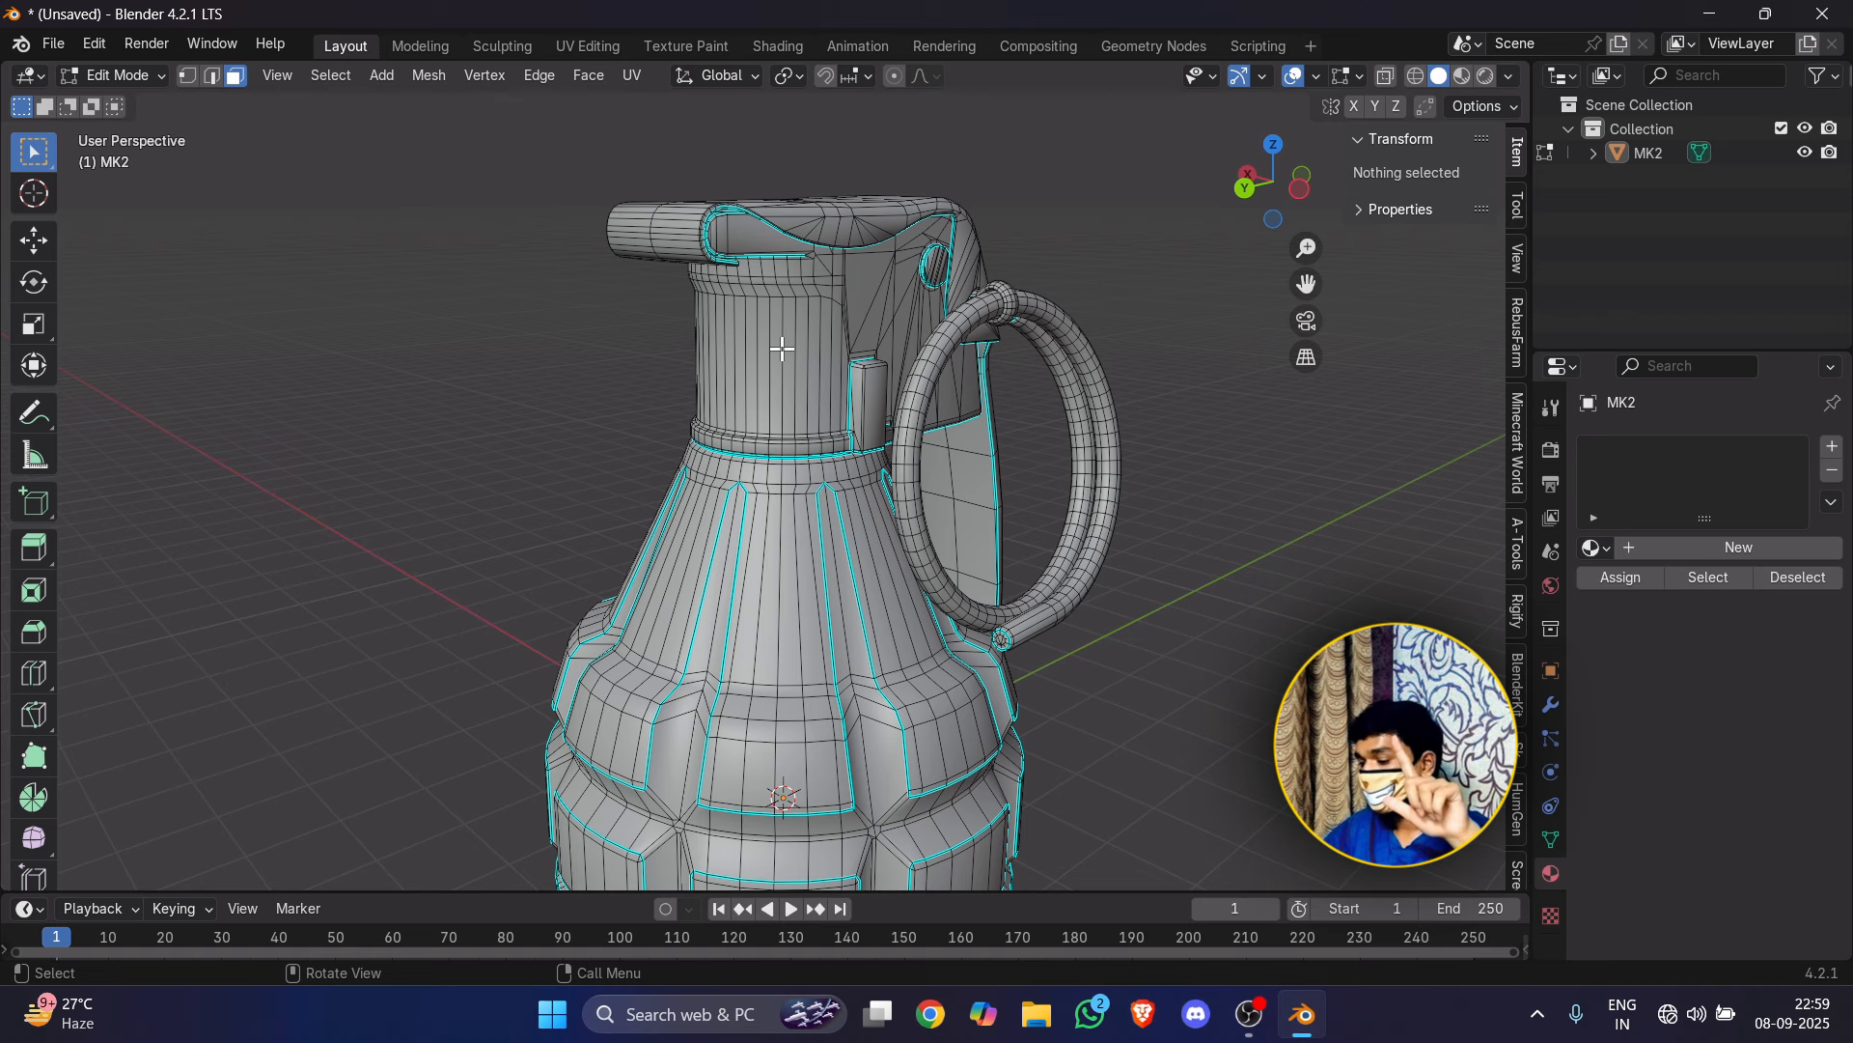
middle_click_drag(782, 347, 455, 280)
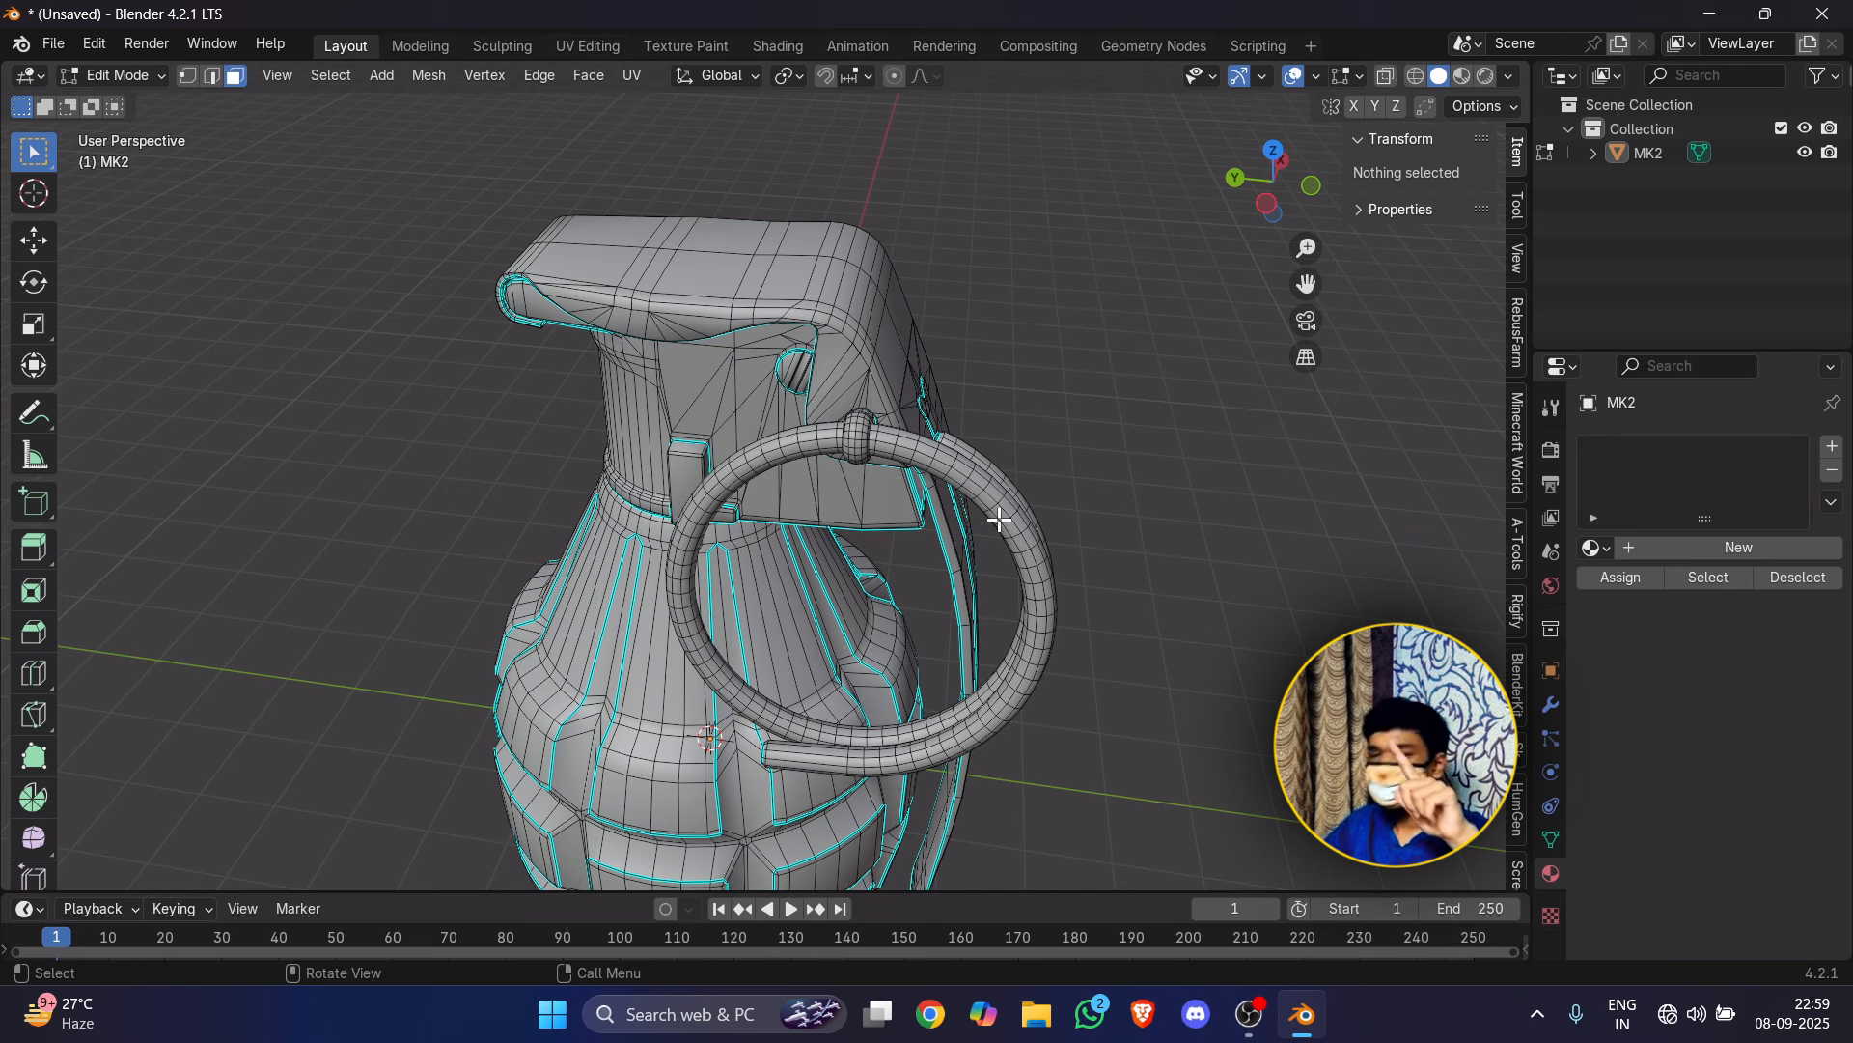
middle_click_drag(1084, 641, 935, 389)
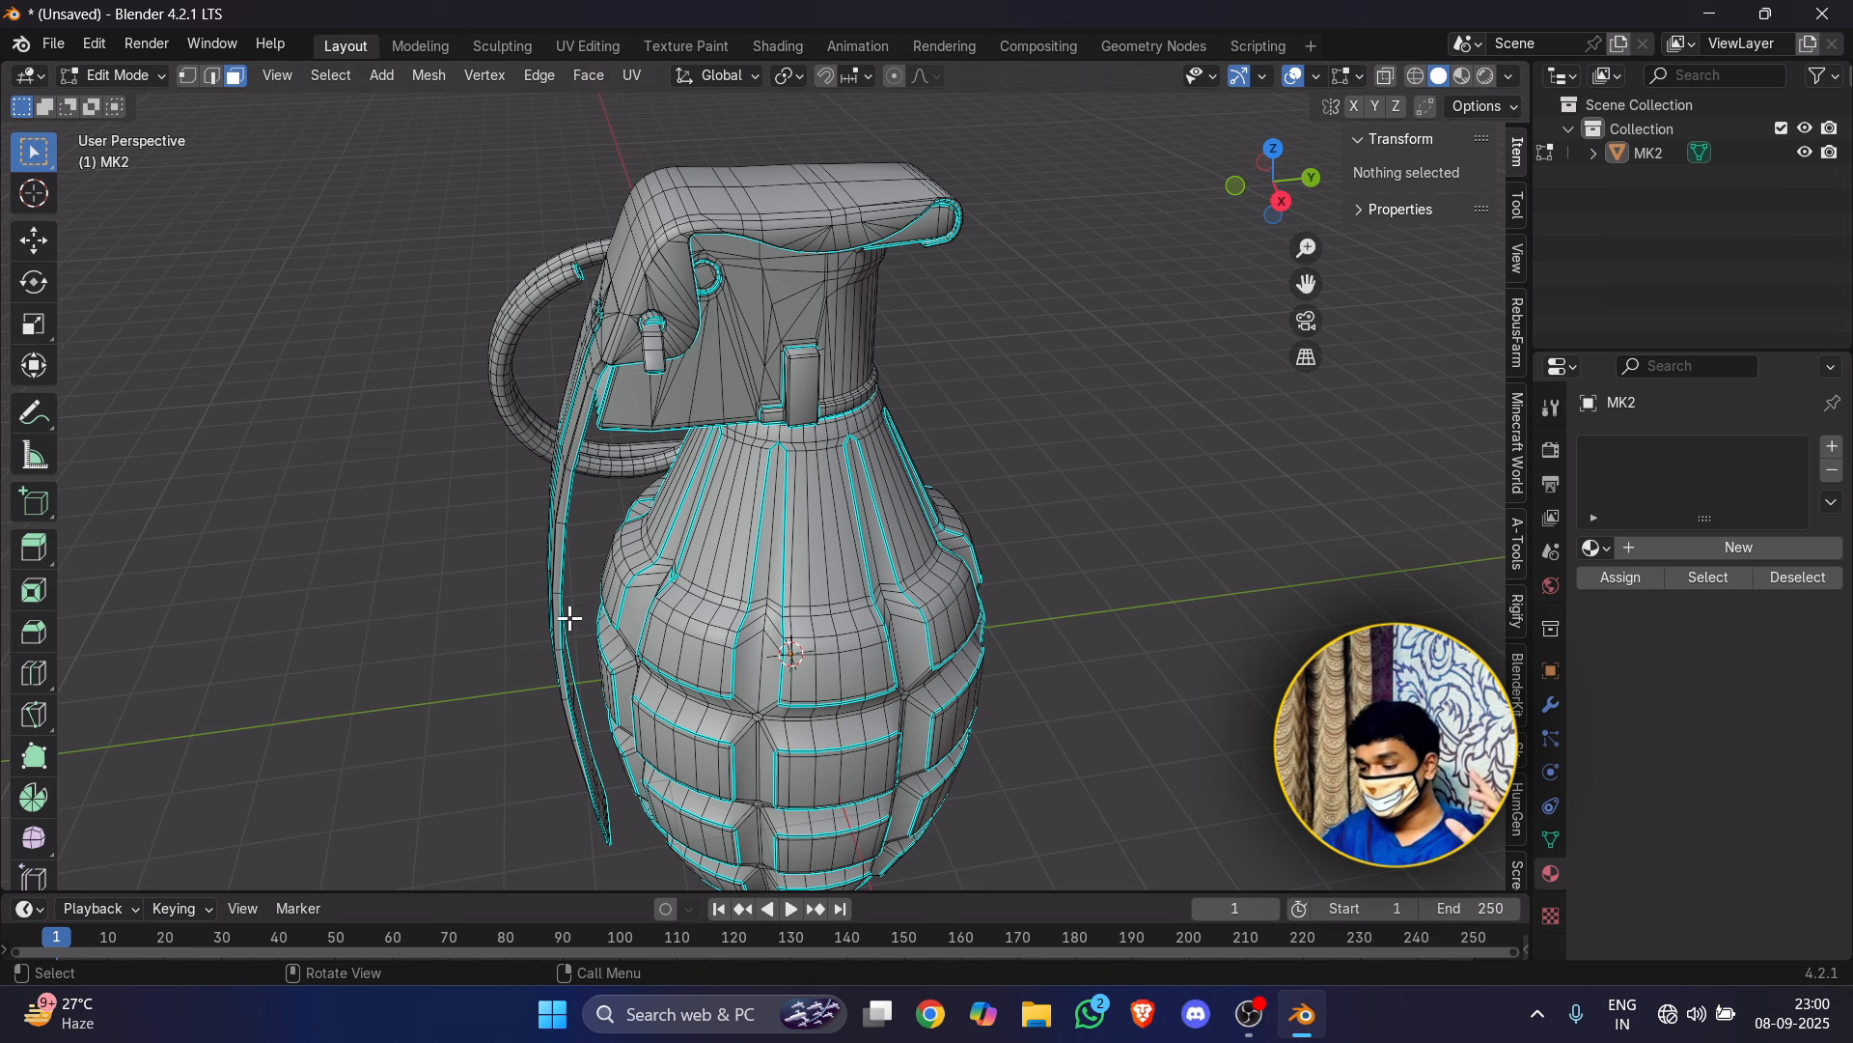
middle_click_drag(562, 644, 861, 380)
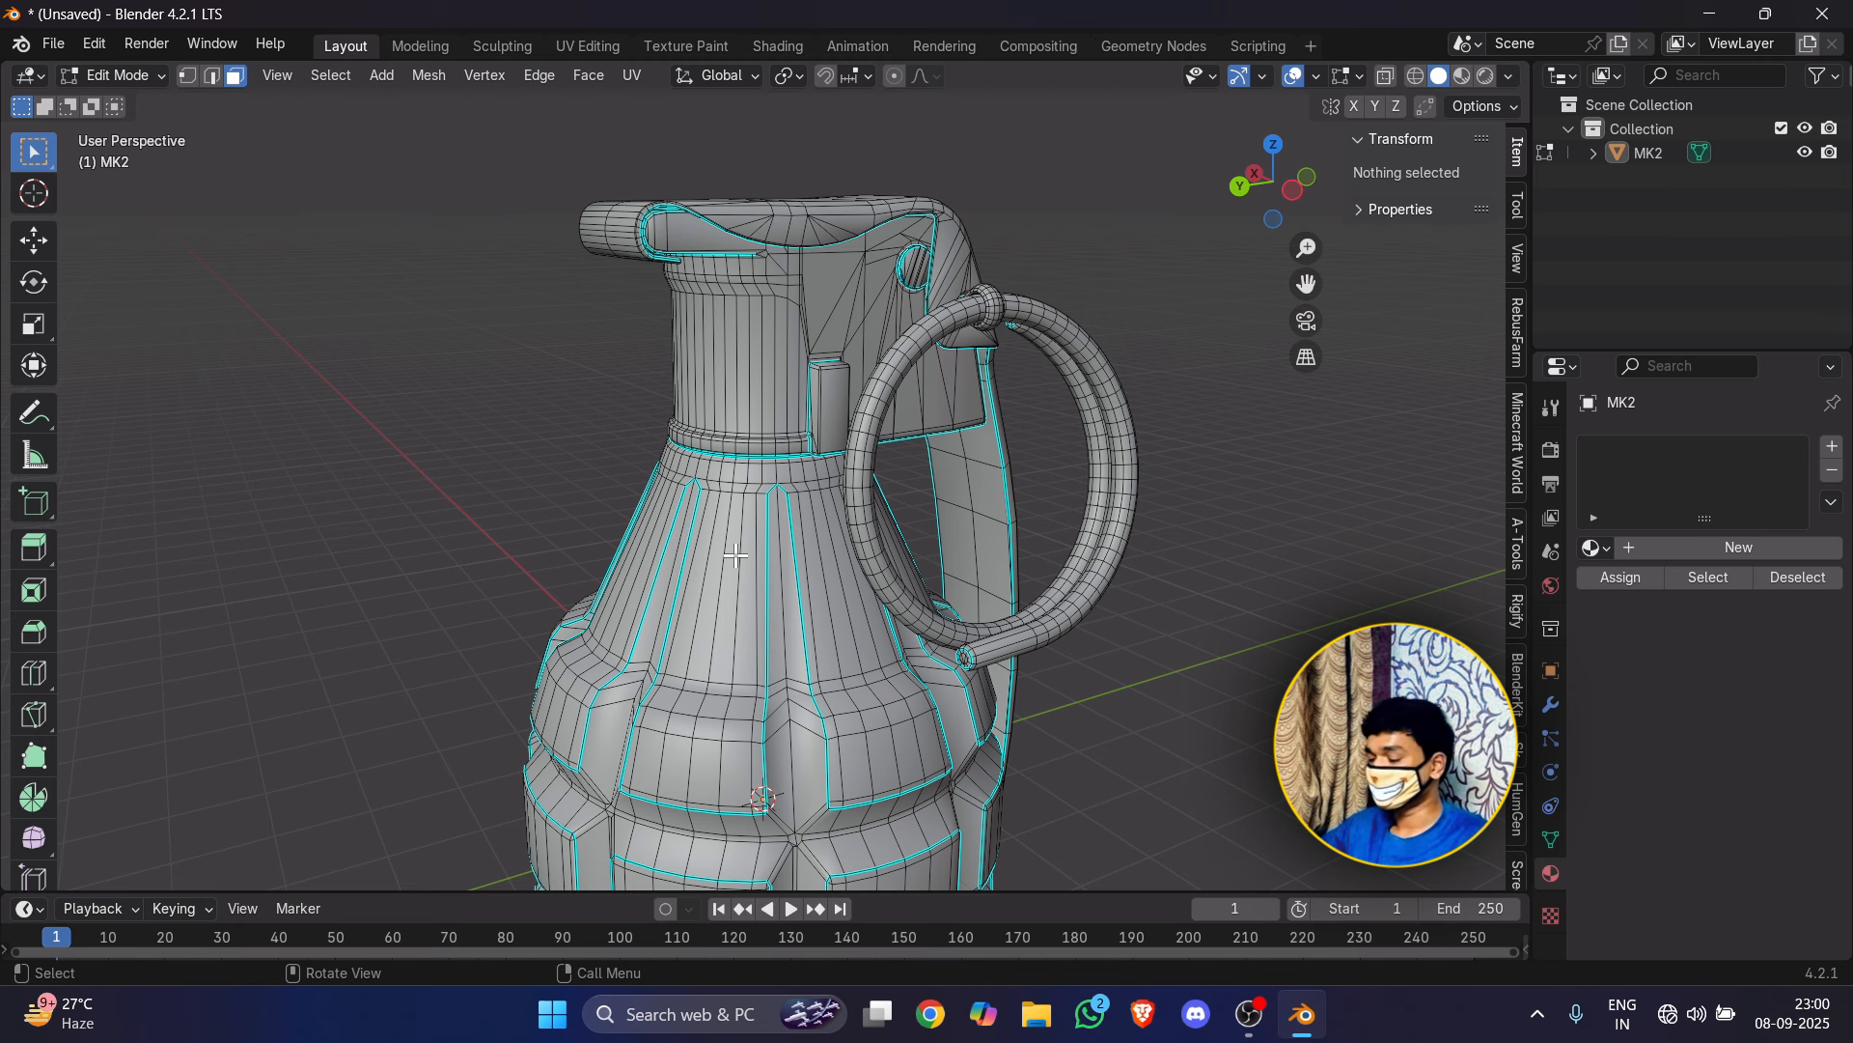
Step: Examine the grenade's upper assembly up close, including the neck, the lever's top and the round pin beside the ring
scroll(935, 513, "up", 8)
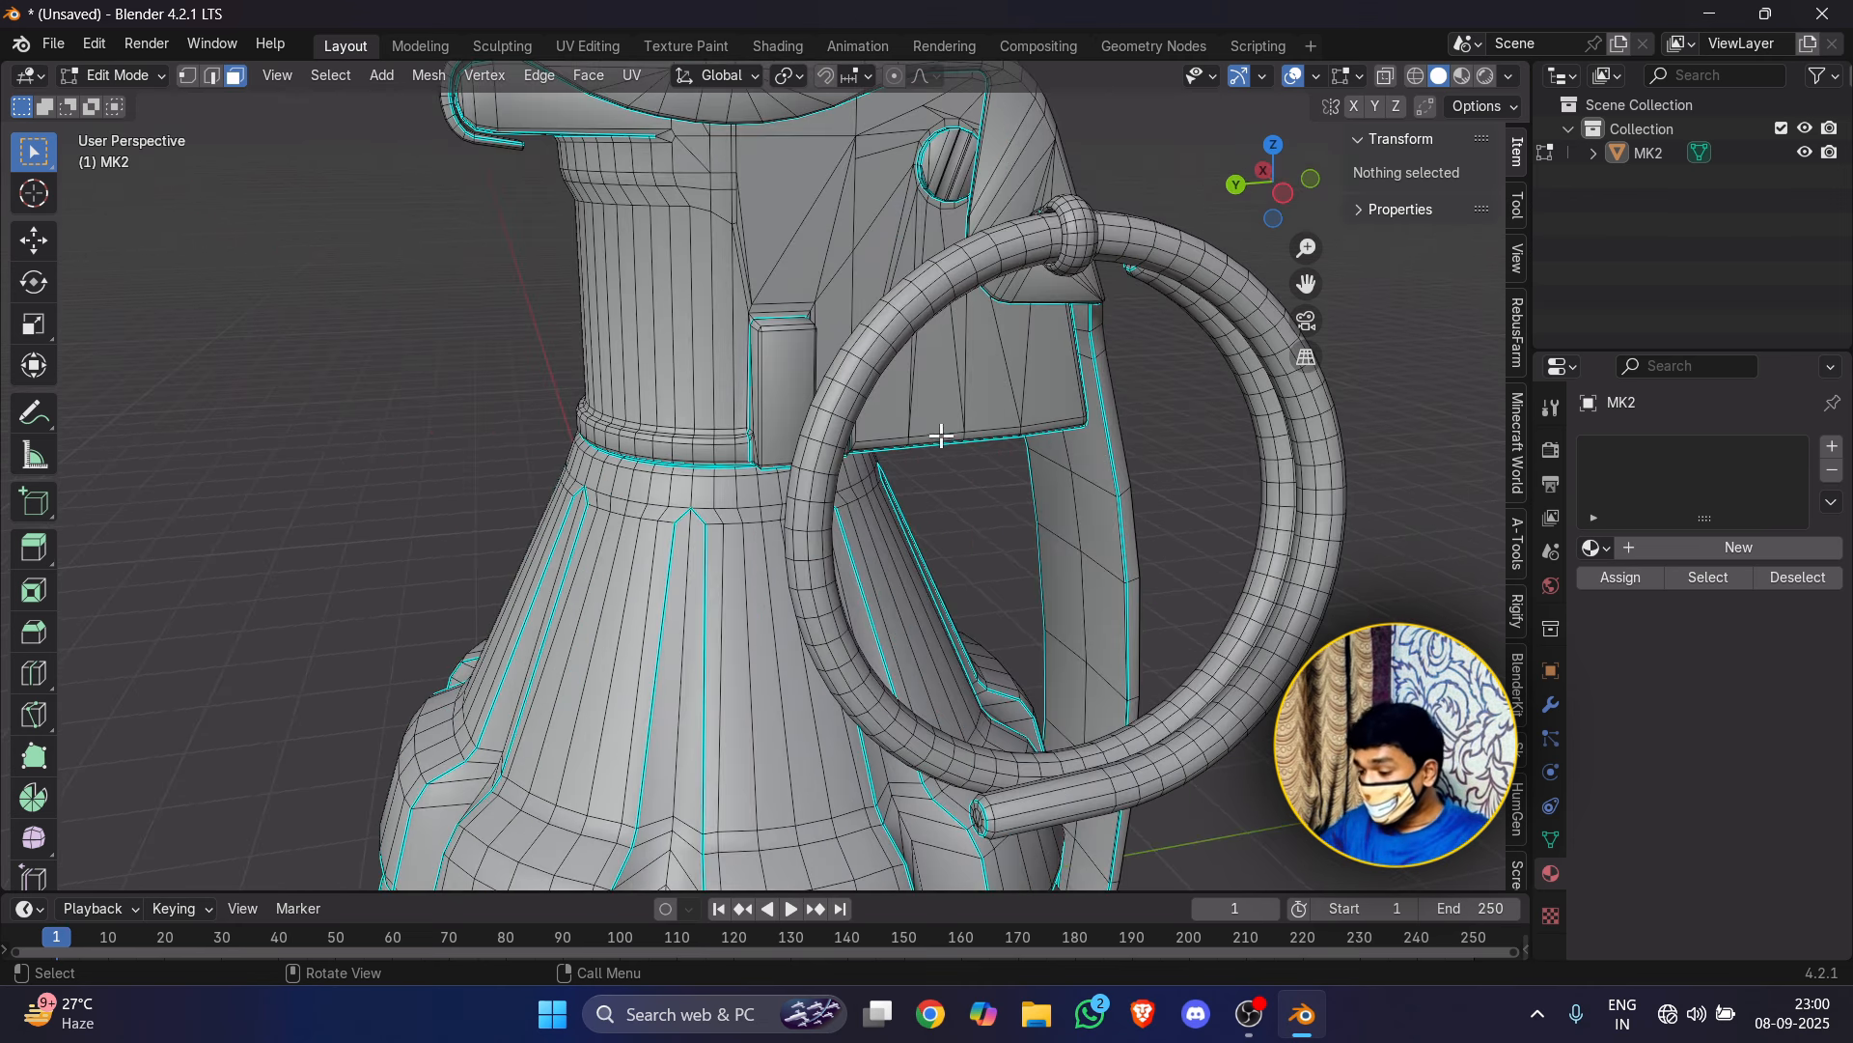
left_click_drag(1308, 284, 1310, 289)
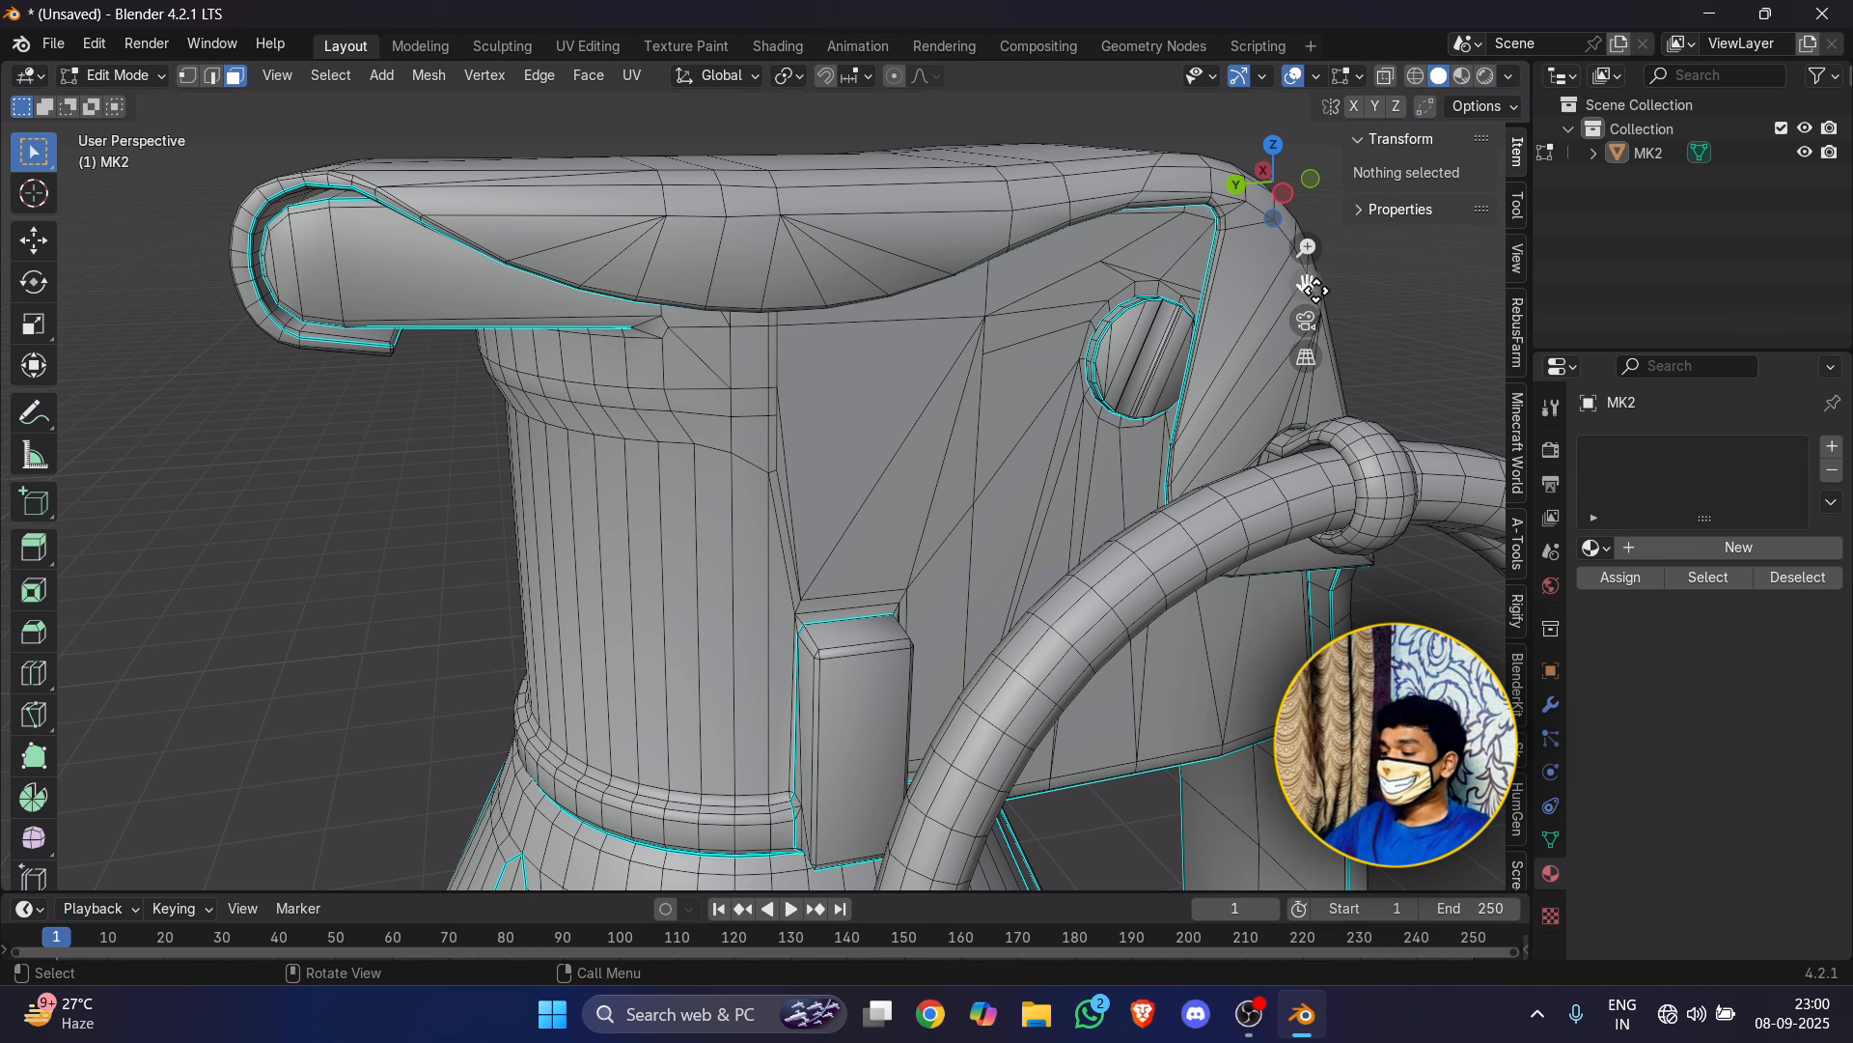
left_click_drag(1308, 284, 1180, 293)
middle_click_drag(1086, 411, 704, 357)
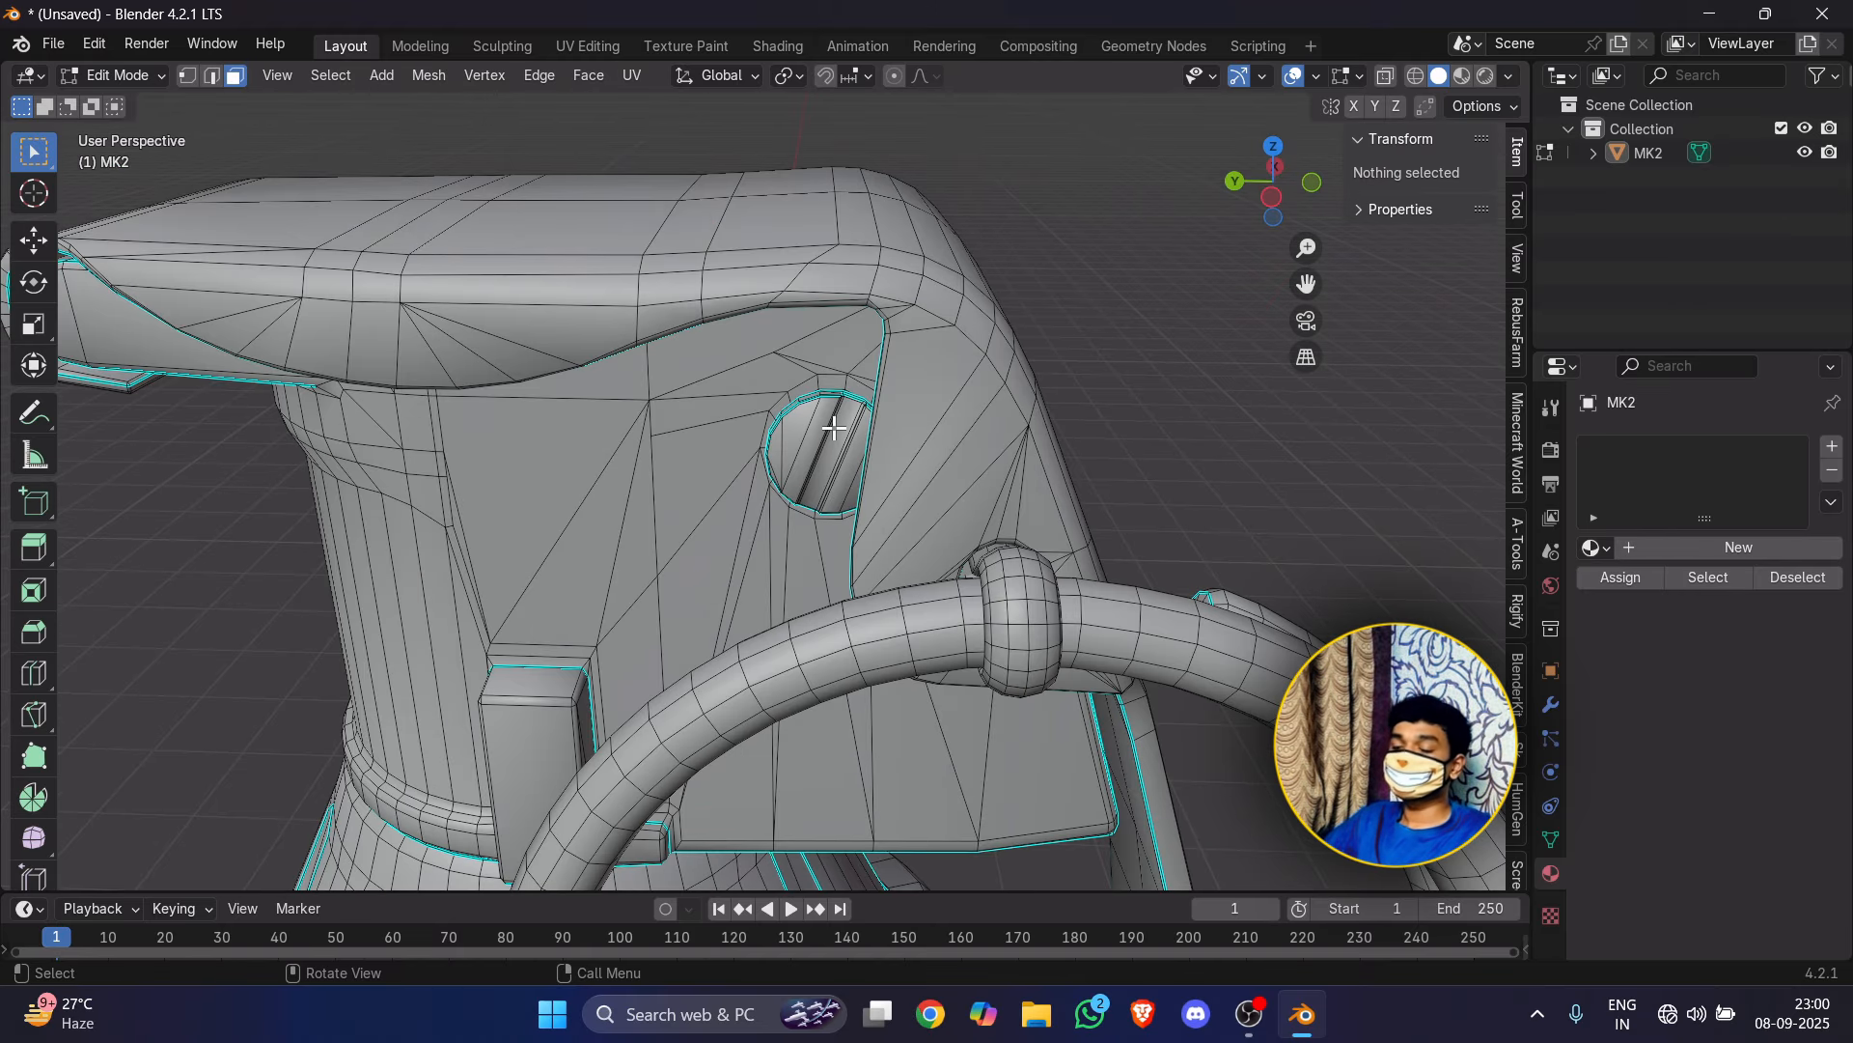
scroll(611, 406, "down", 5)
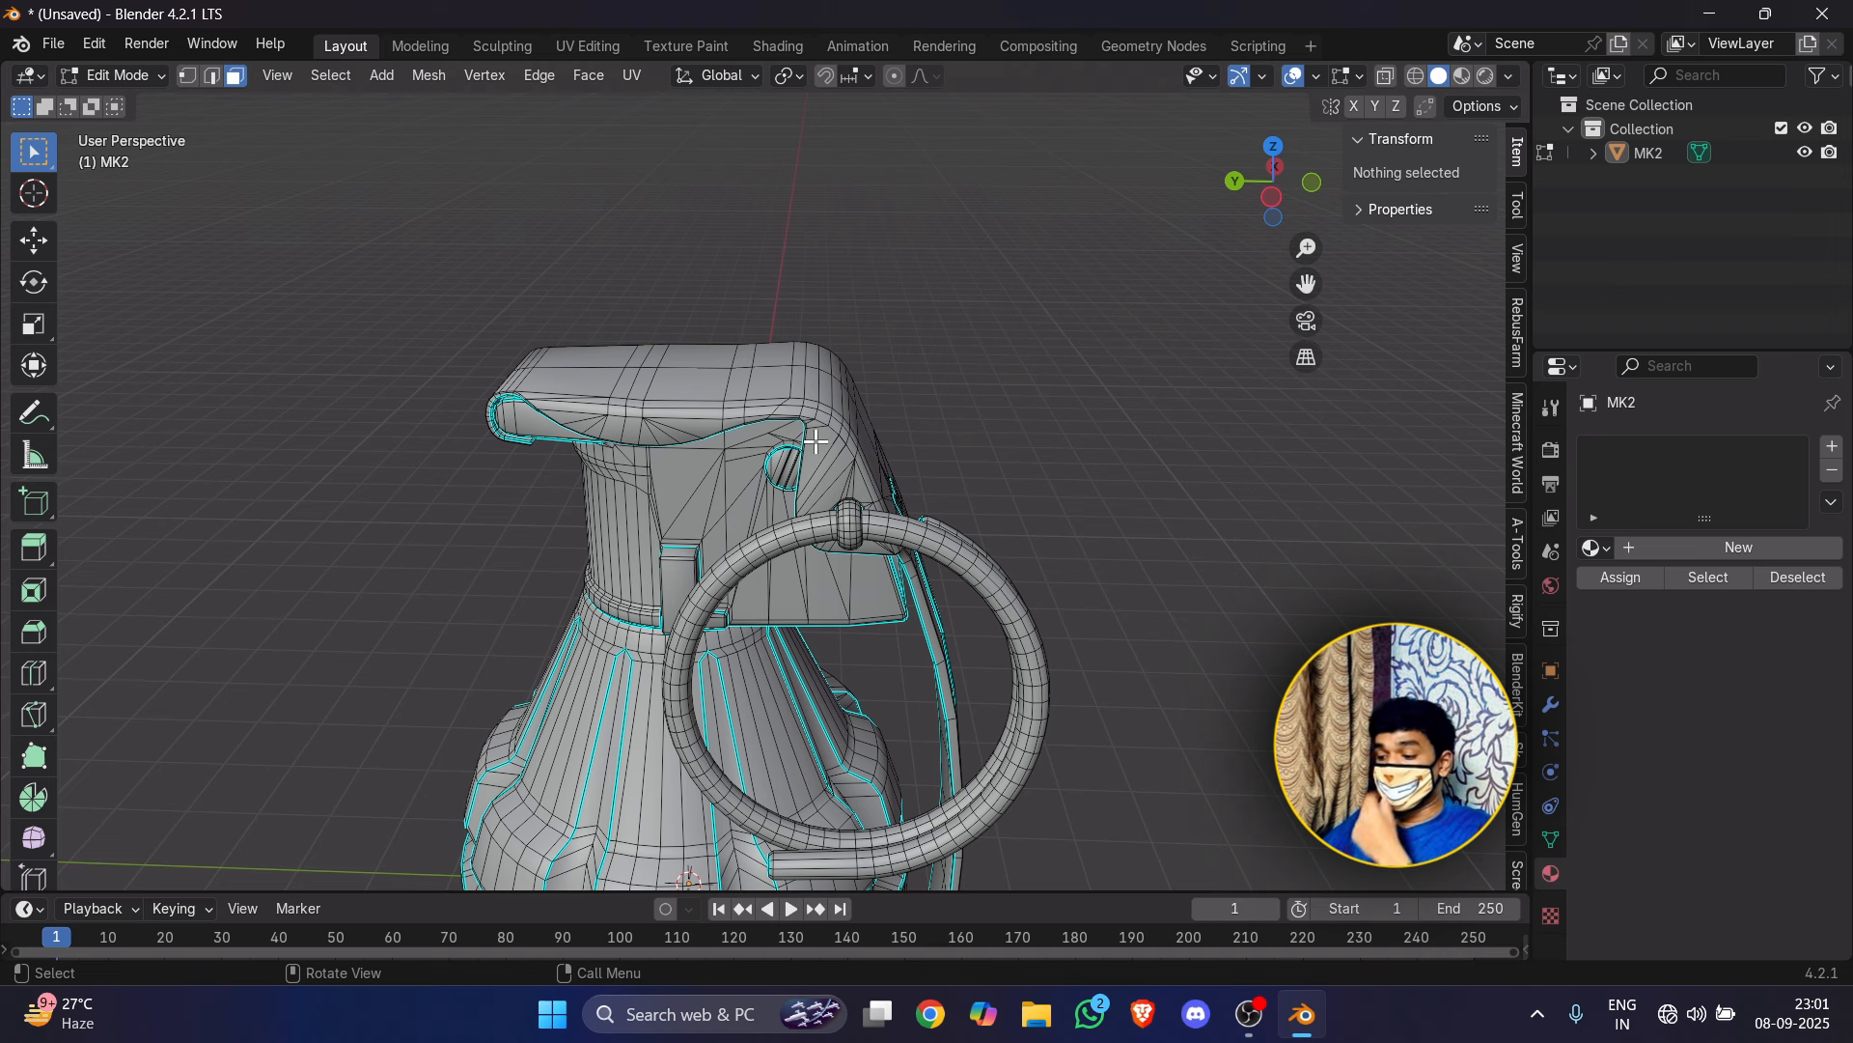
scroll(819, 453, "up", 6)
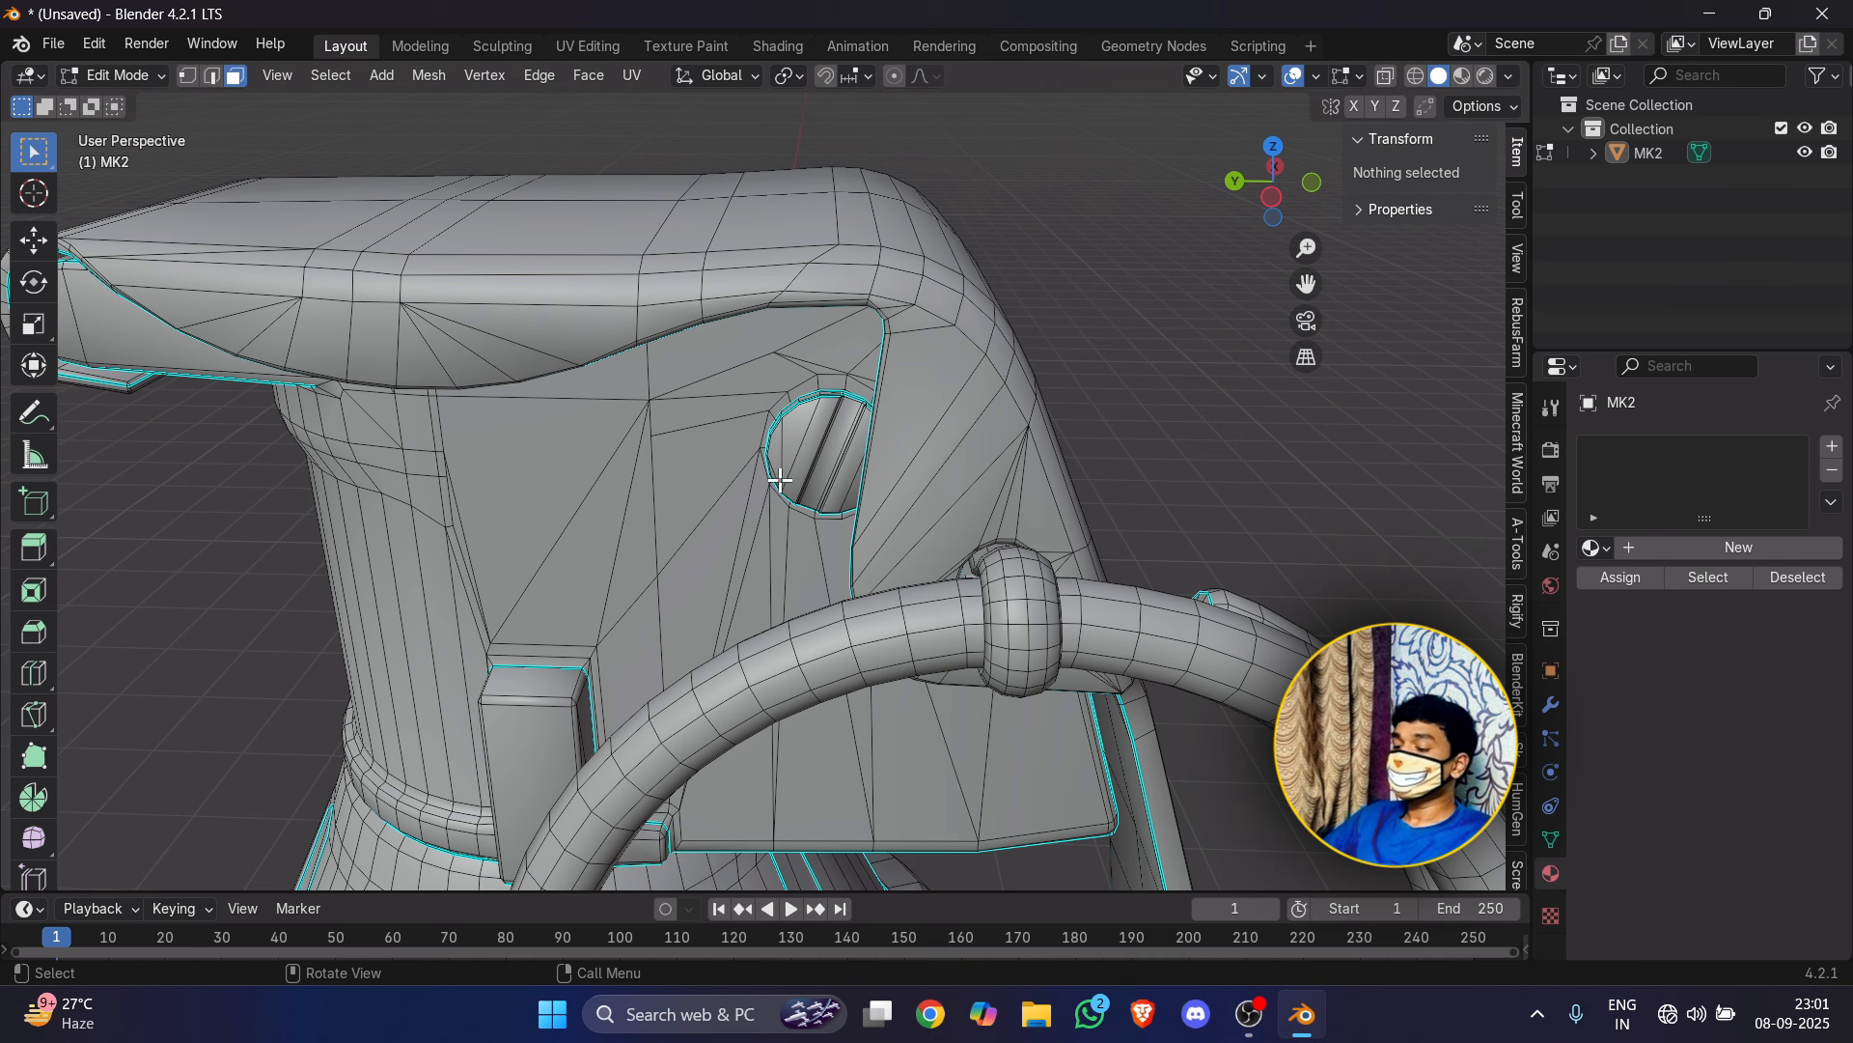
scroll(807, 438, "down", 4)
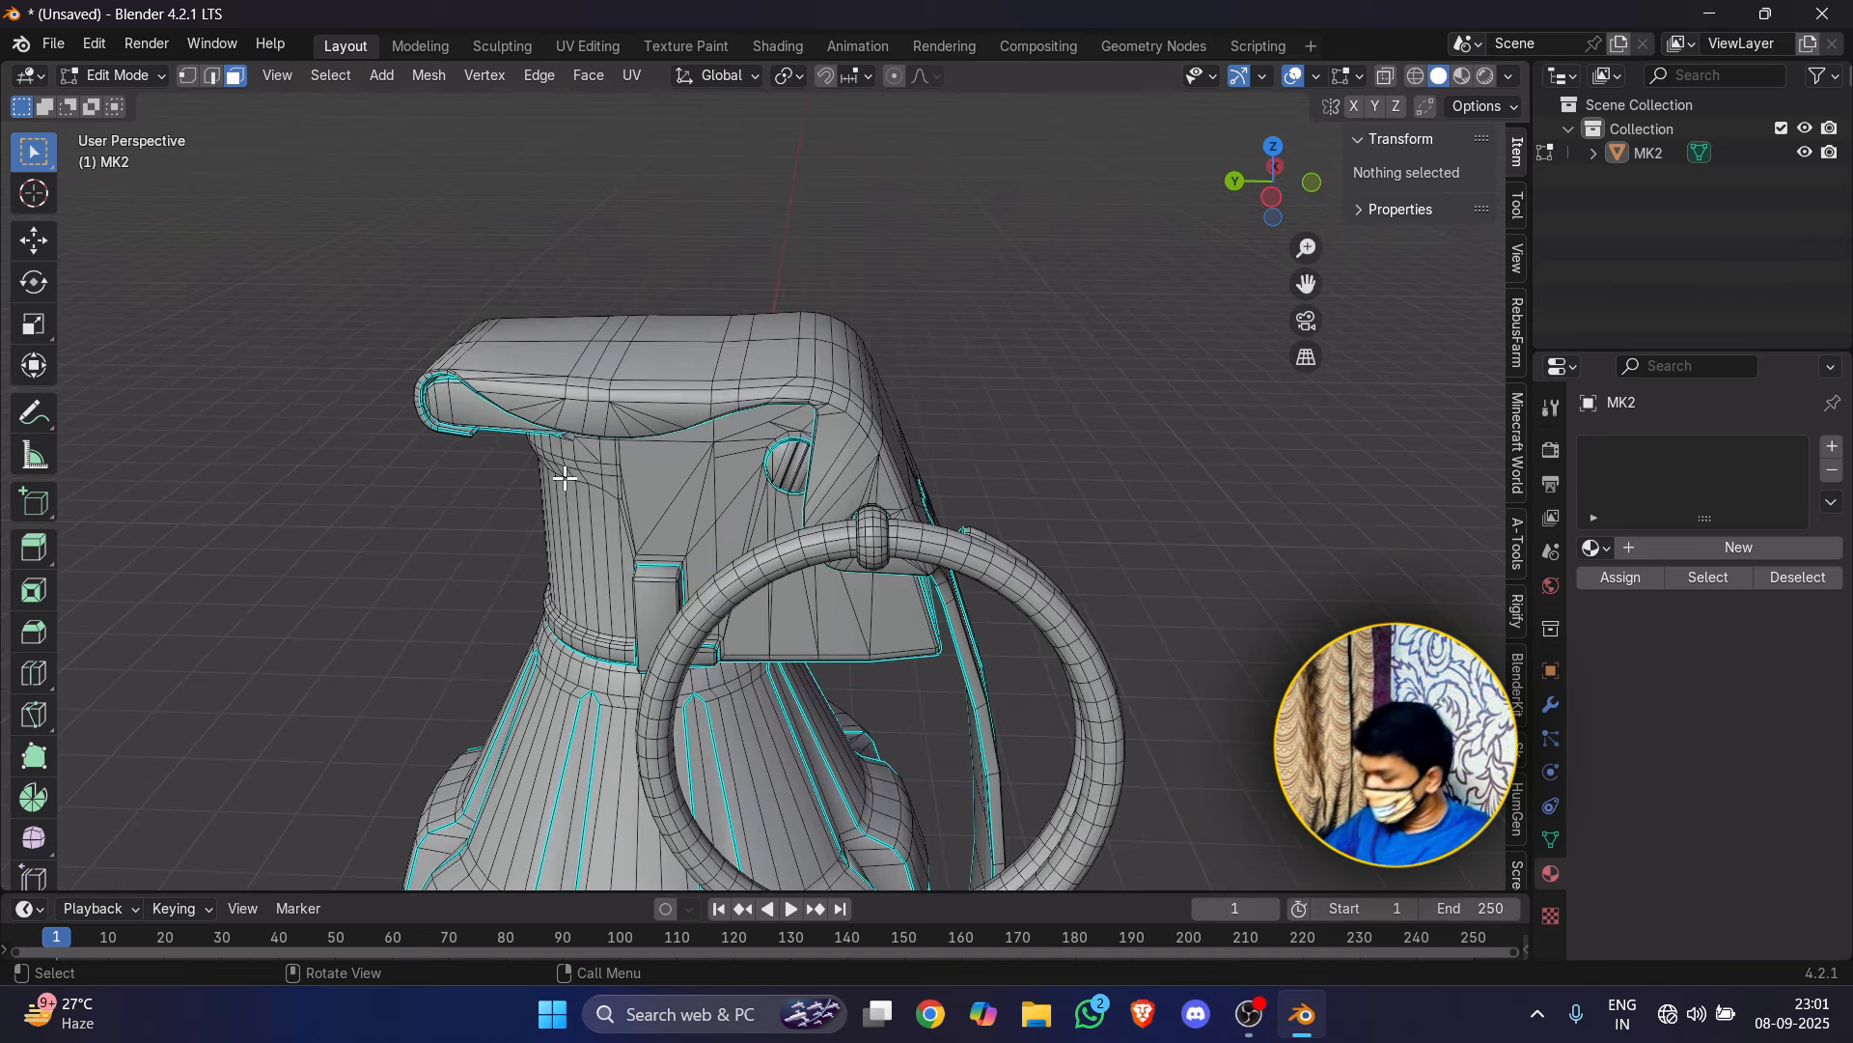
middle_click_drag(567, 478, 637, 425)
scroll(637, 426, "up", 3)
left_click_drag(1306, 283, 1303, 154)
Step: Hide the viewport sidebar, create a new material for the grenade and name it MainBody
key("n")
left_click(1717, 546)
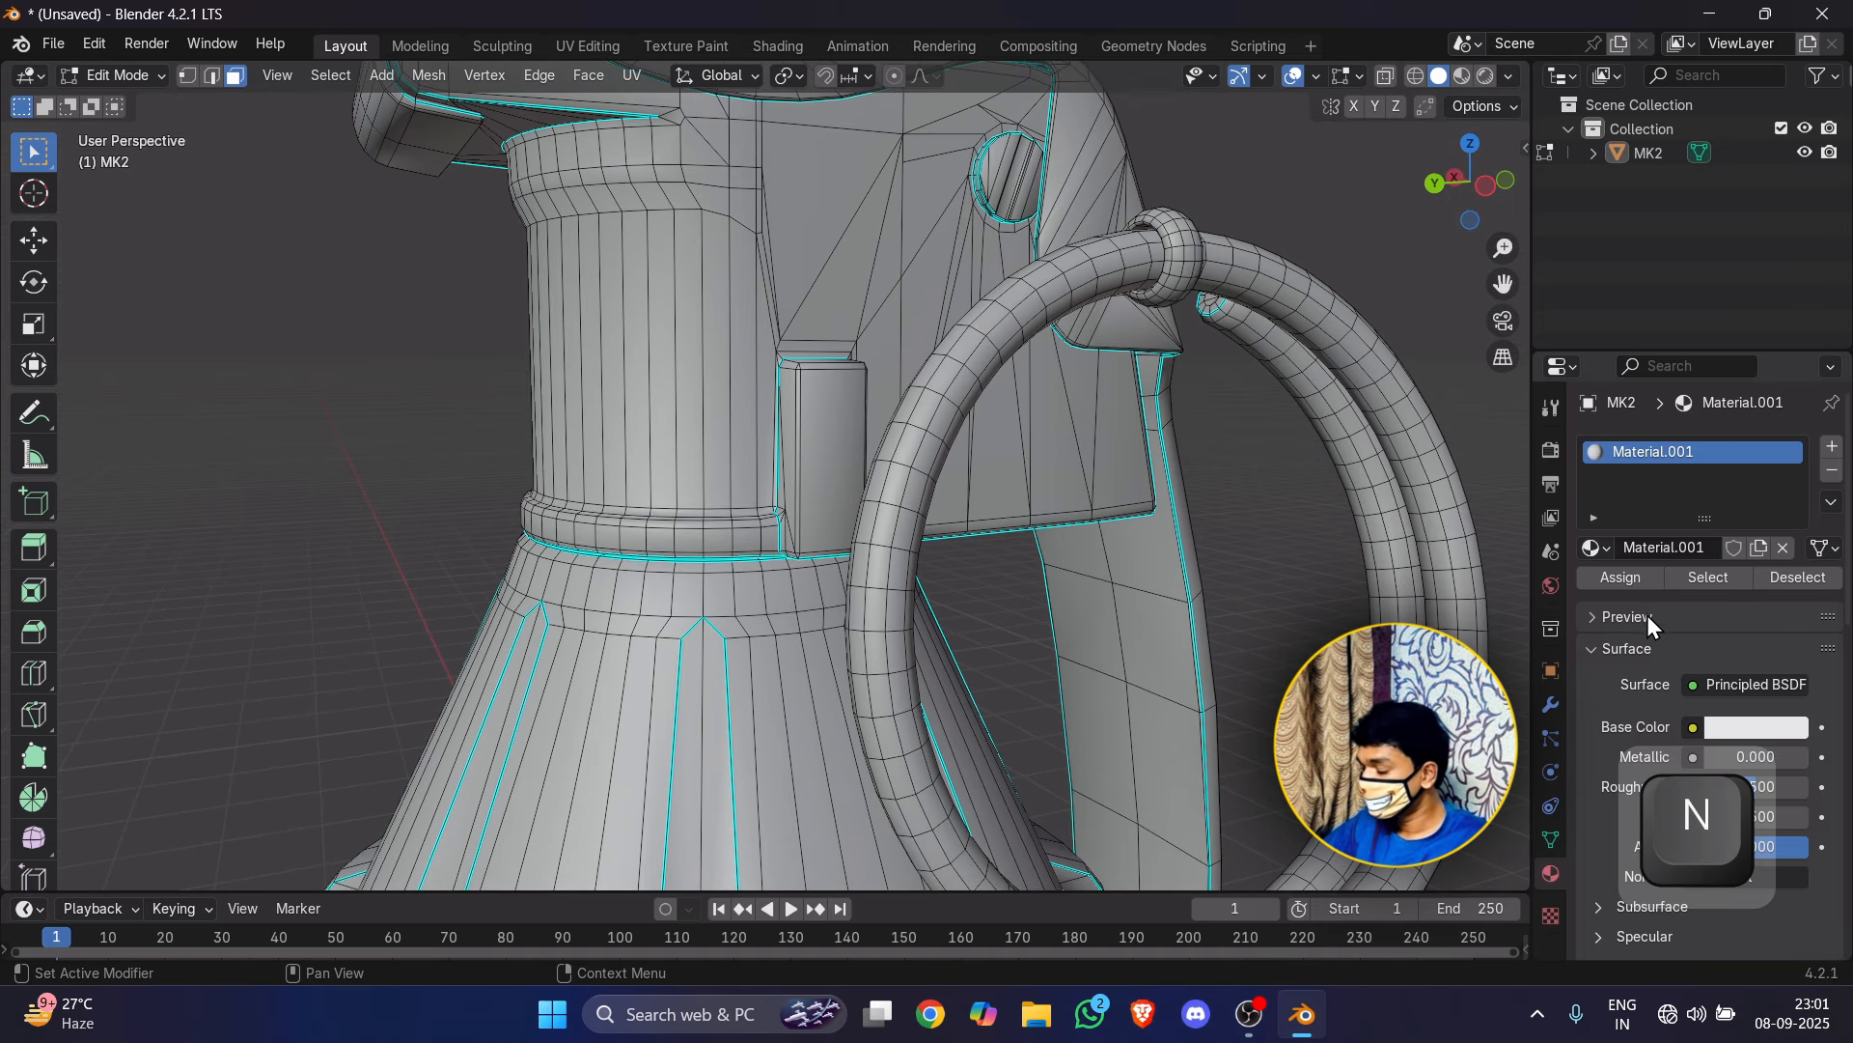
double_click(1669, 453)
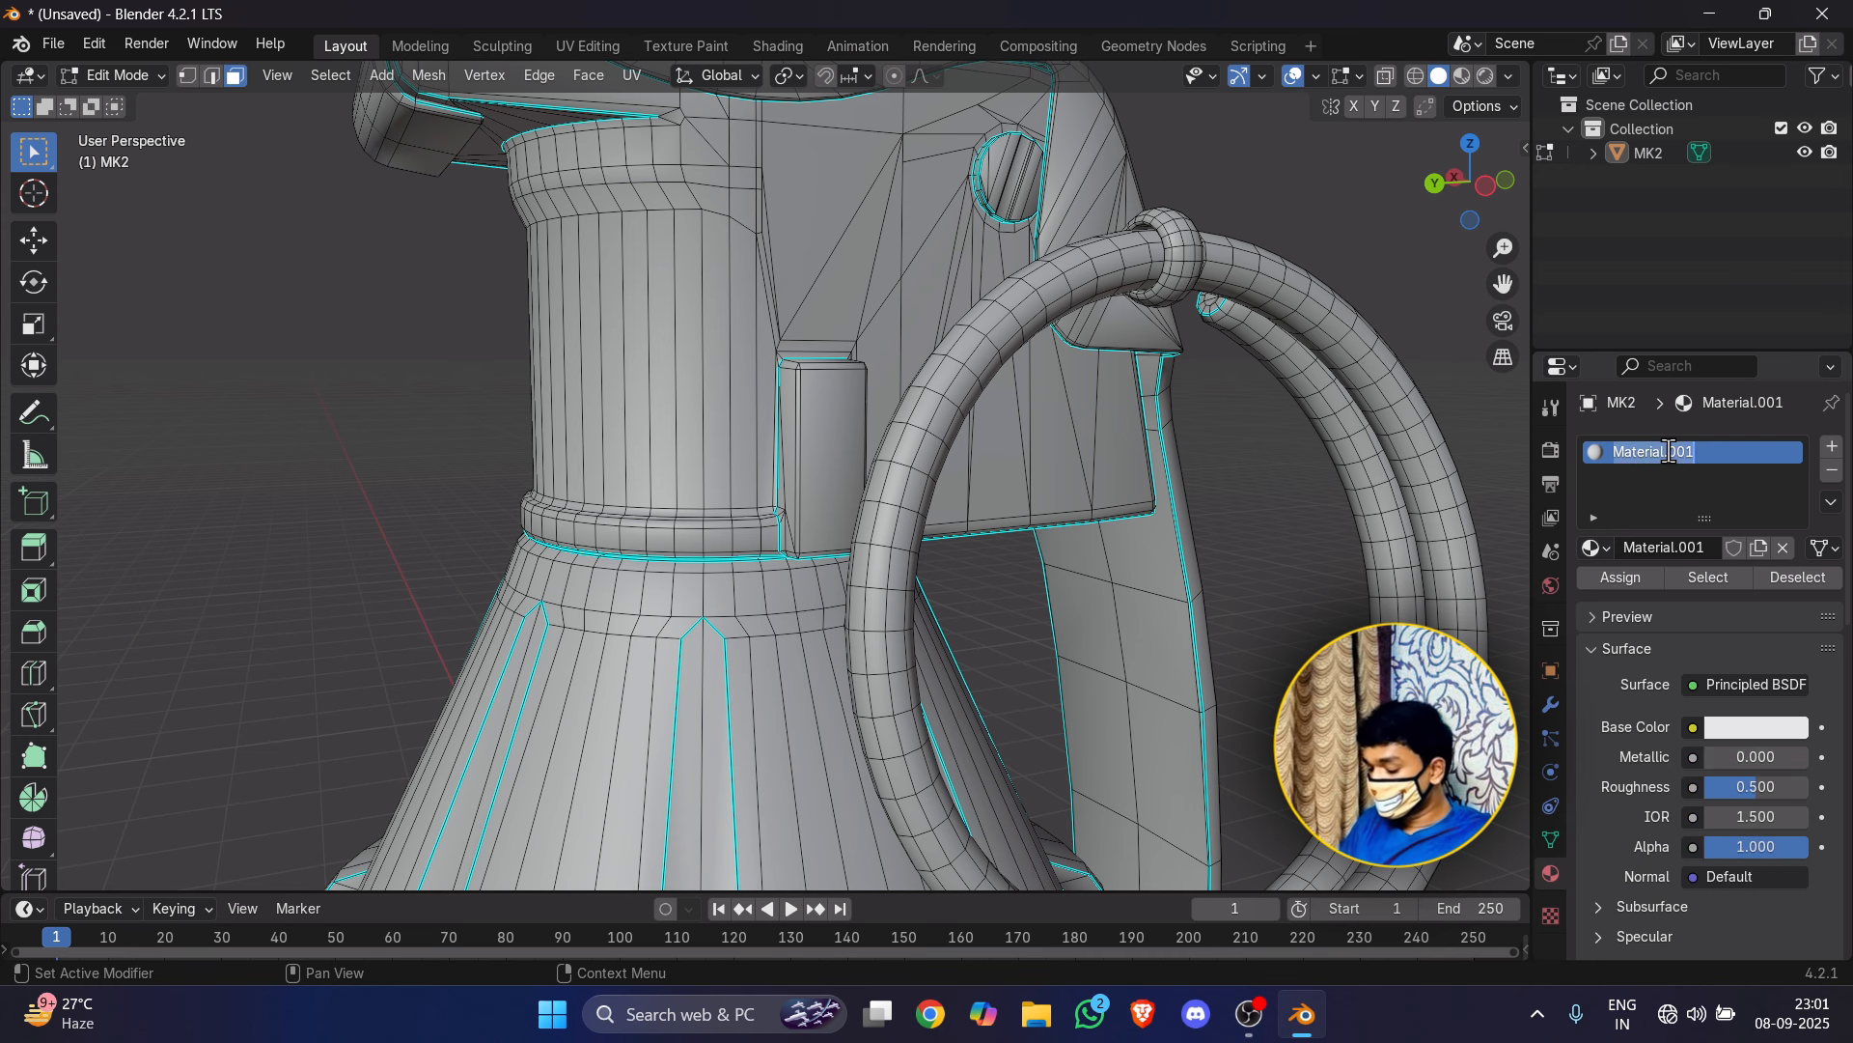
key("BackSpace")
type("Main")
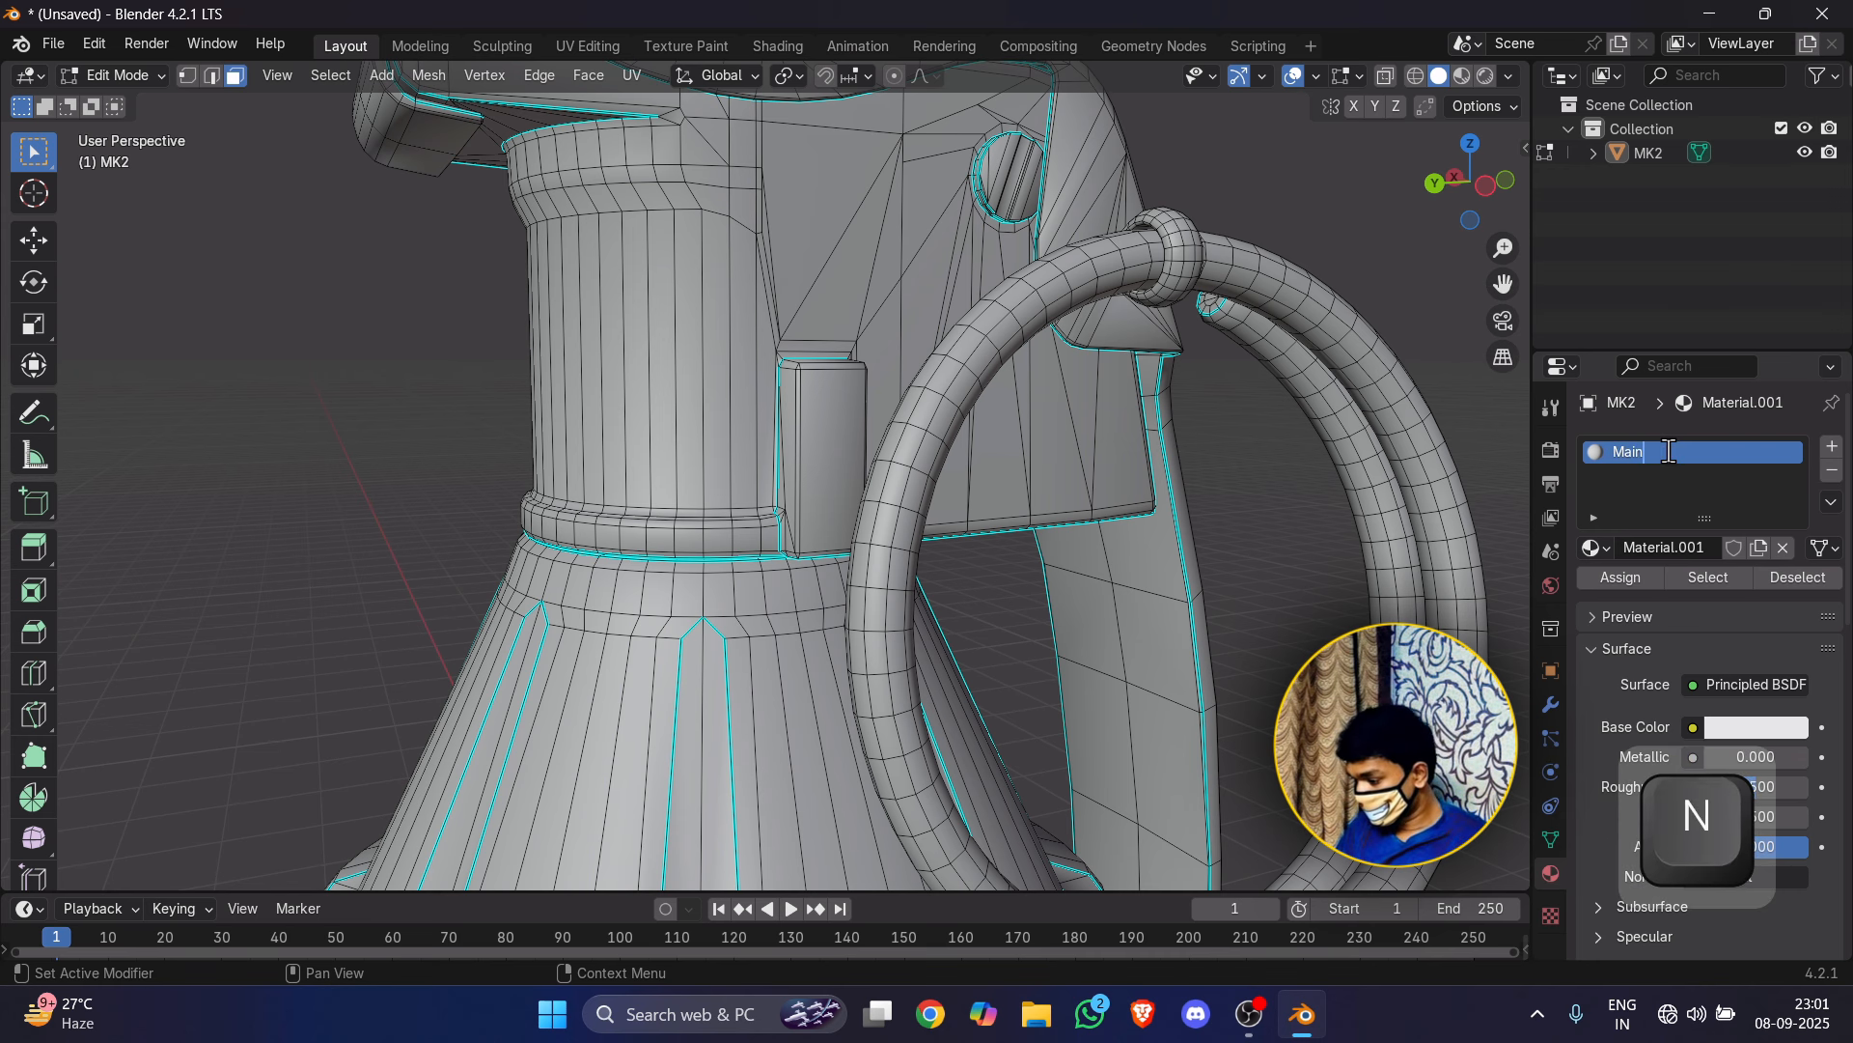
type("Body")
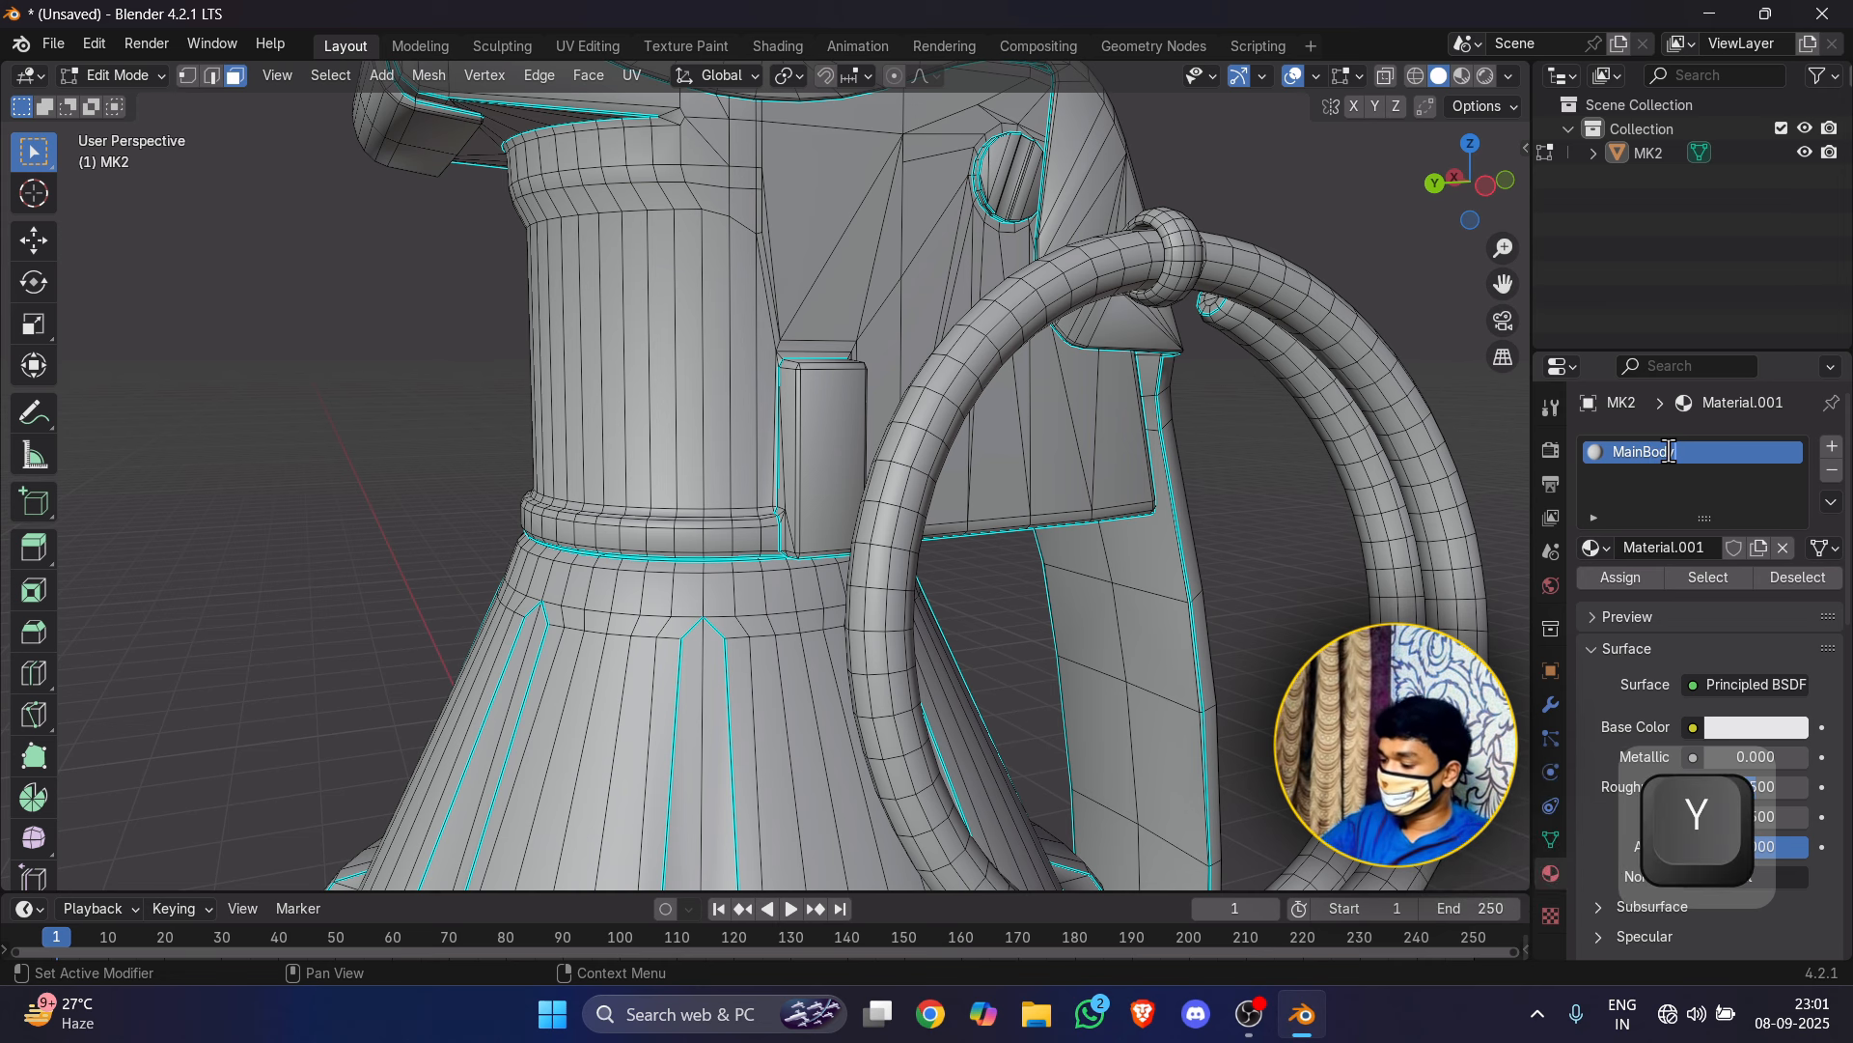
left_click(442, 439)
Step: Select all linked faces of the grenade's segmented main body
scroll(454, 446, "down", 8)
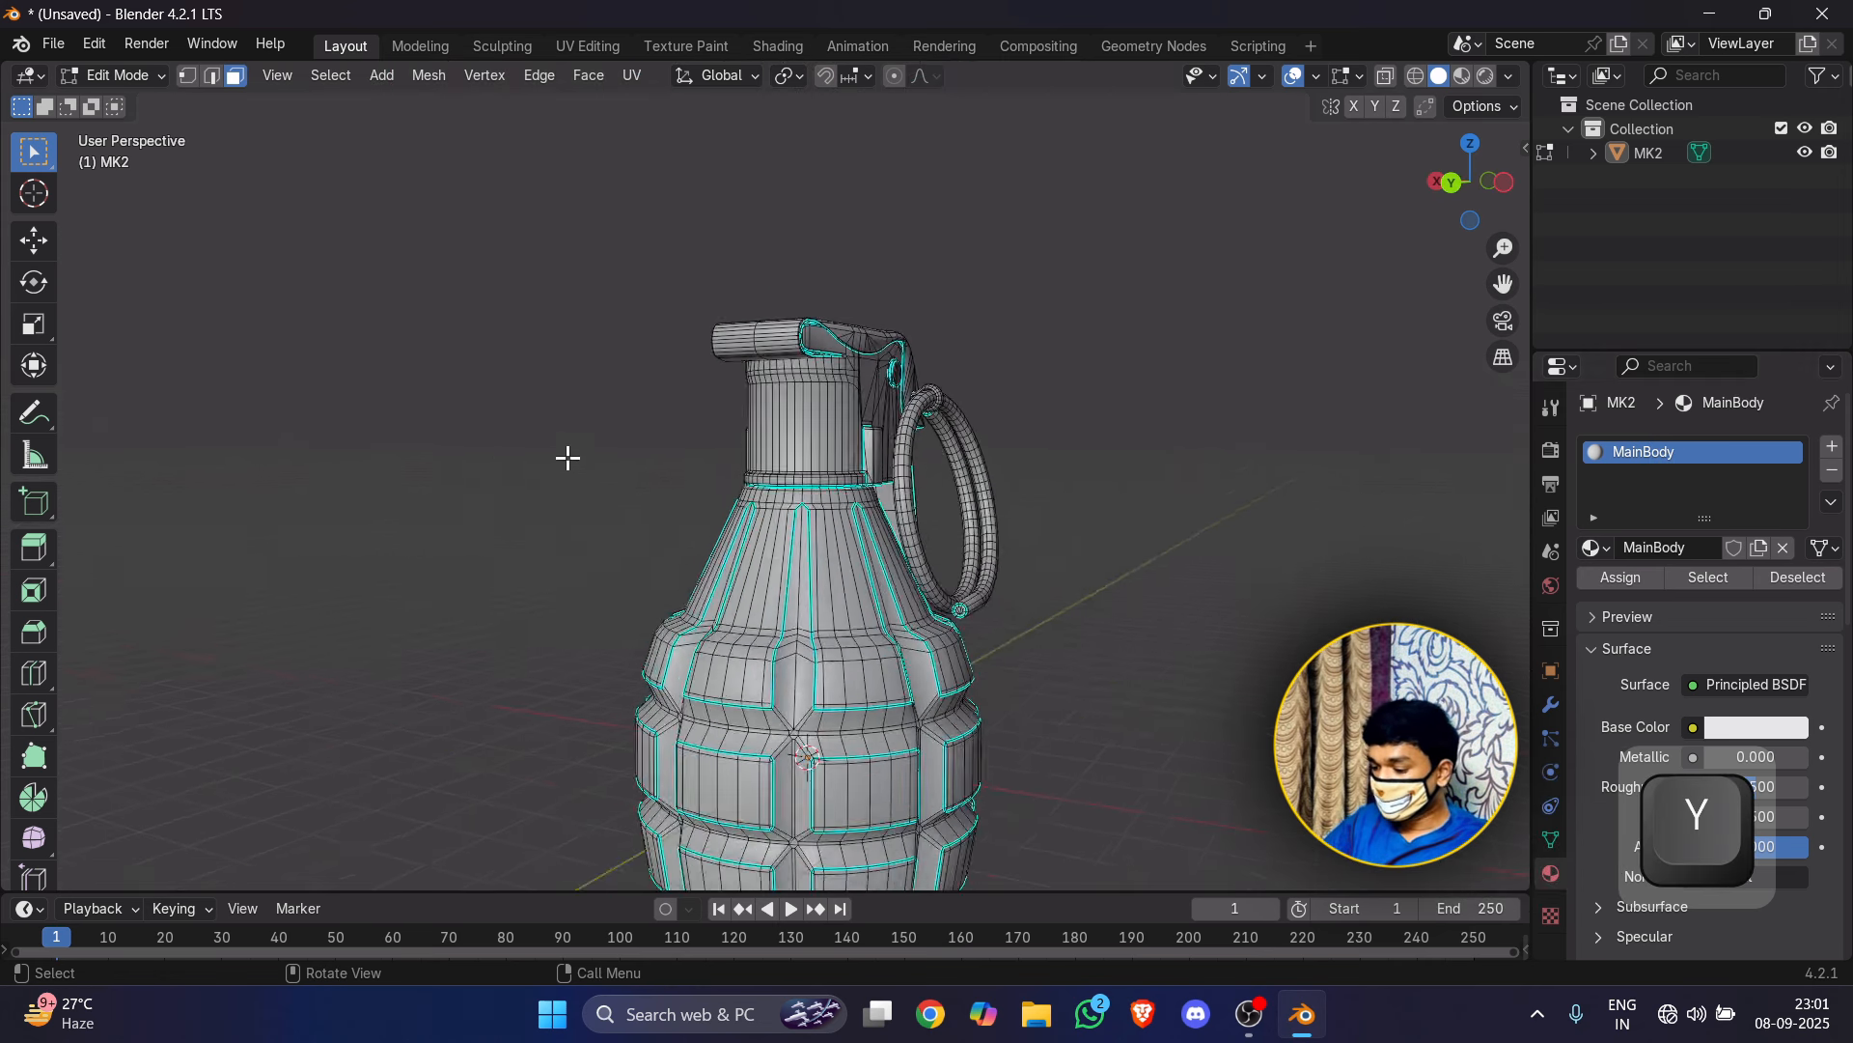
left_click_drag(1509, 285, 1506, 203)
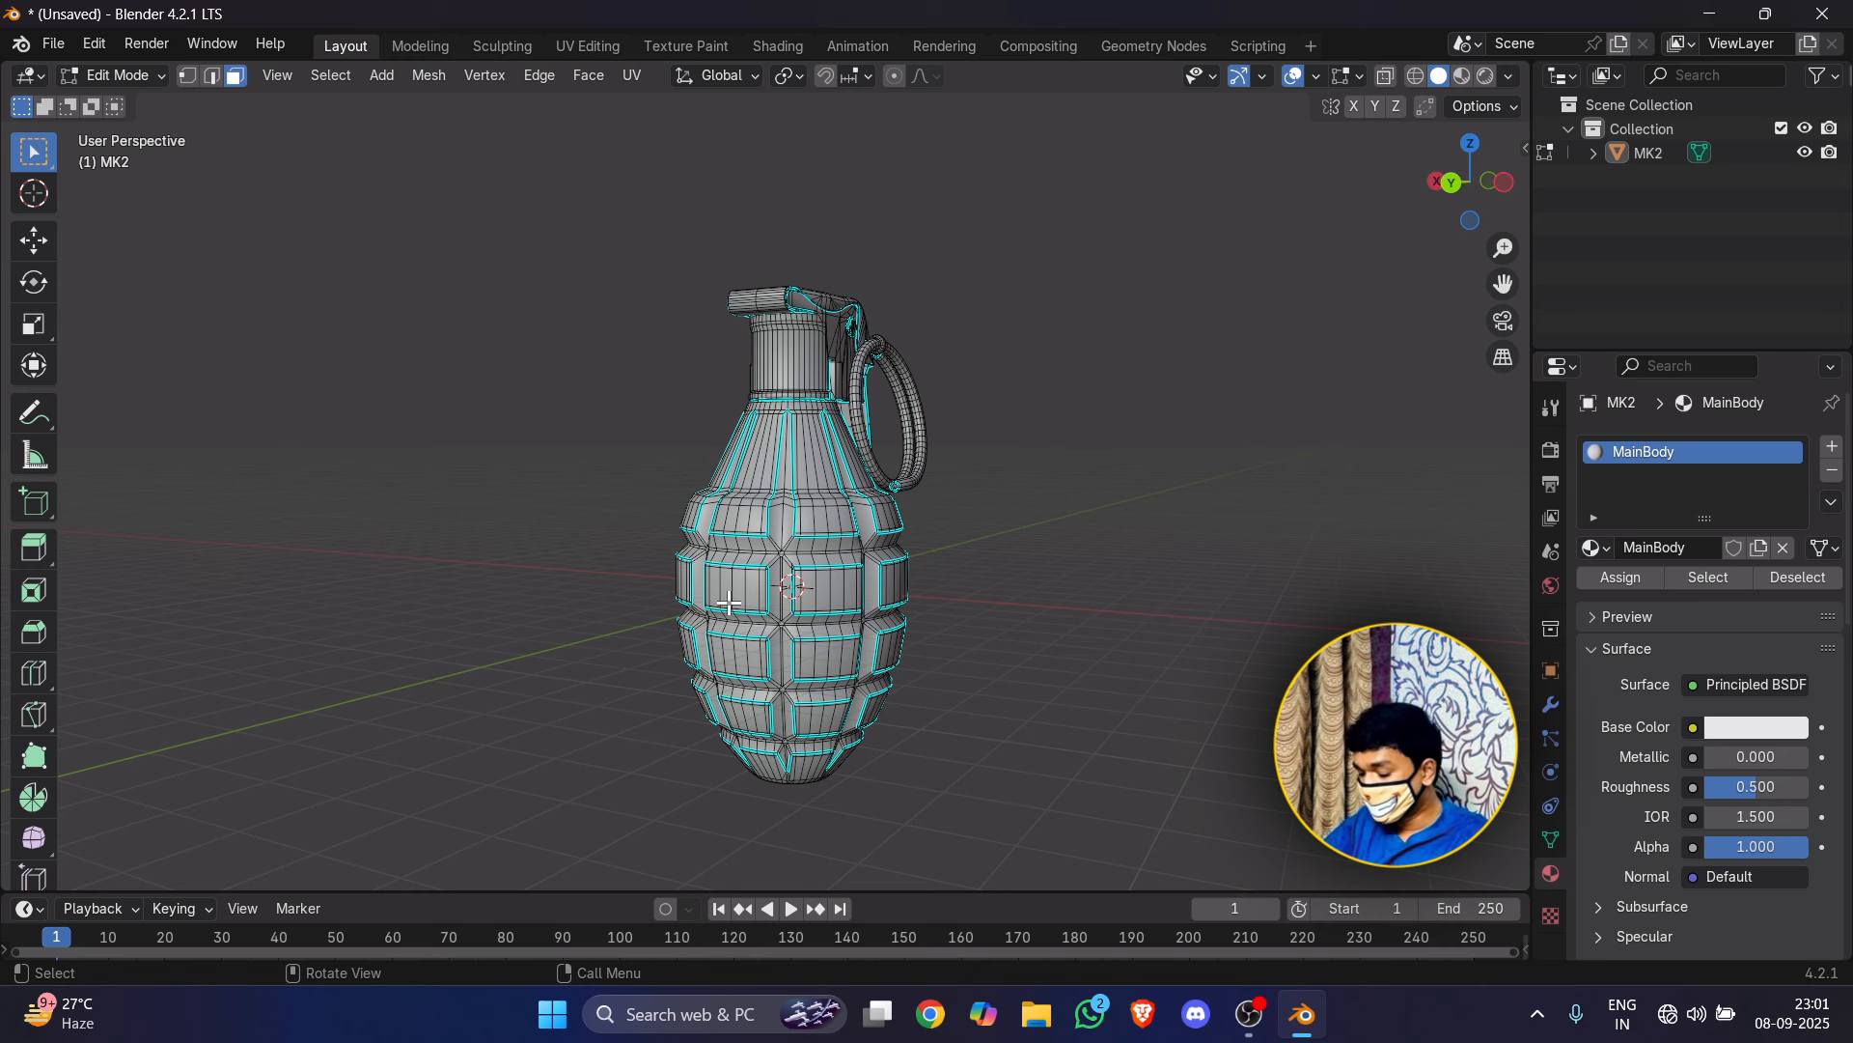
key("l")
scroll(872, 632, "up", 1)
middle_click_drag(873, 633, 830, 634)
scroll(831, 633, "up", 1)
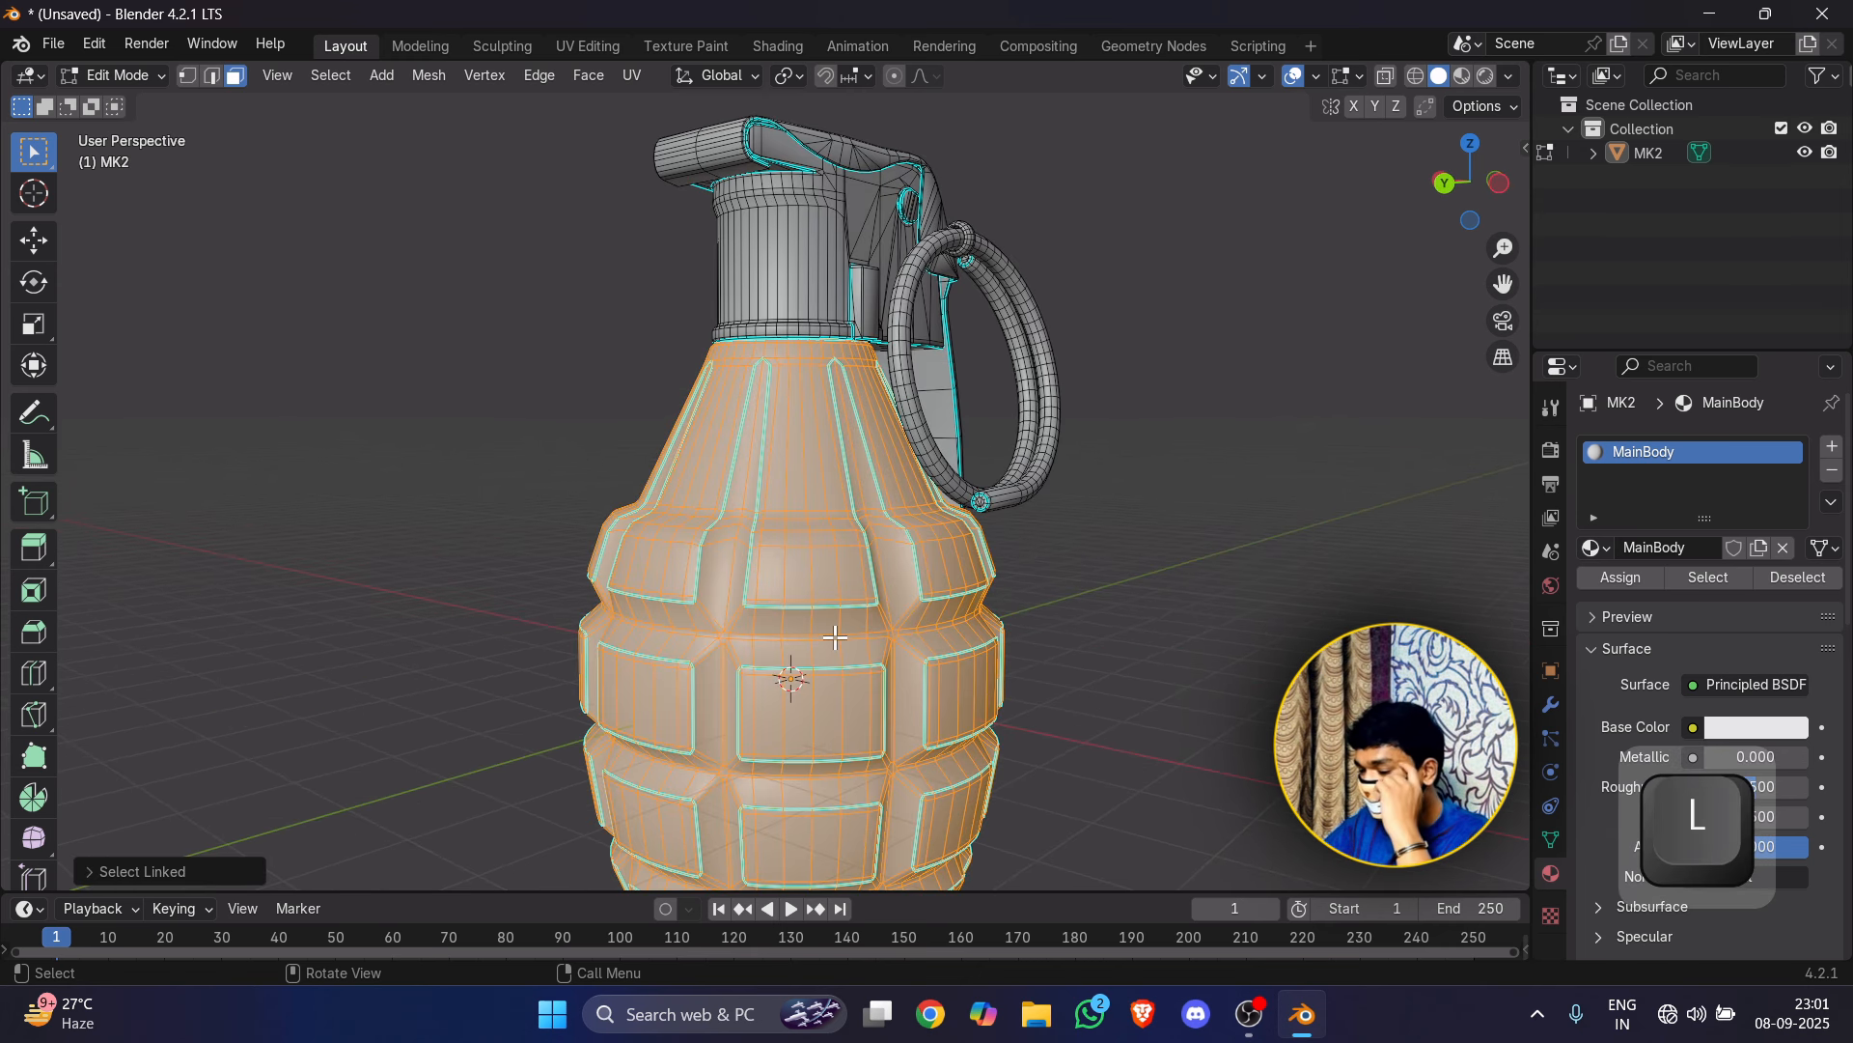
scroll(831, 633, "down", 1)
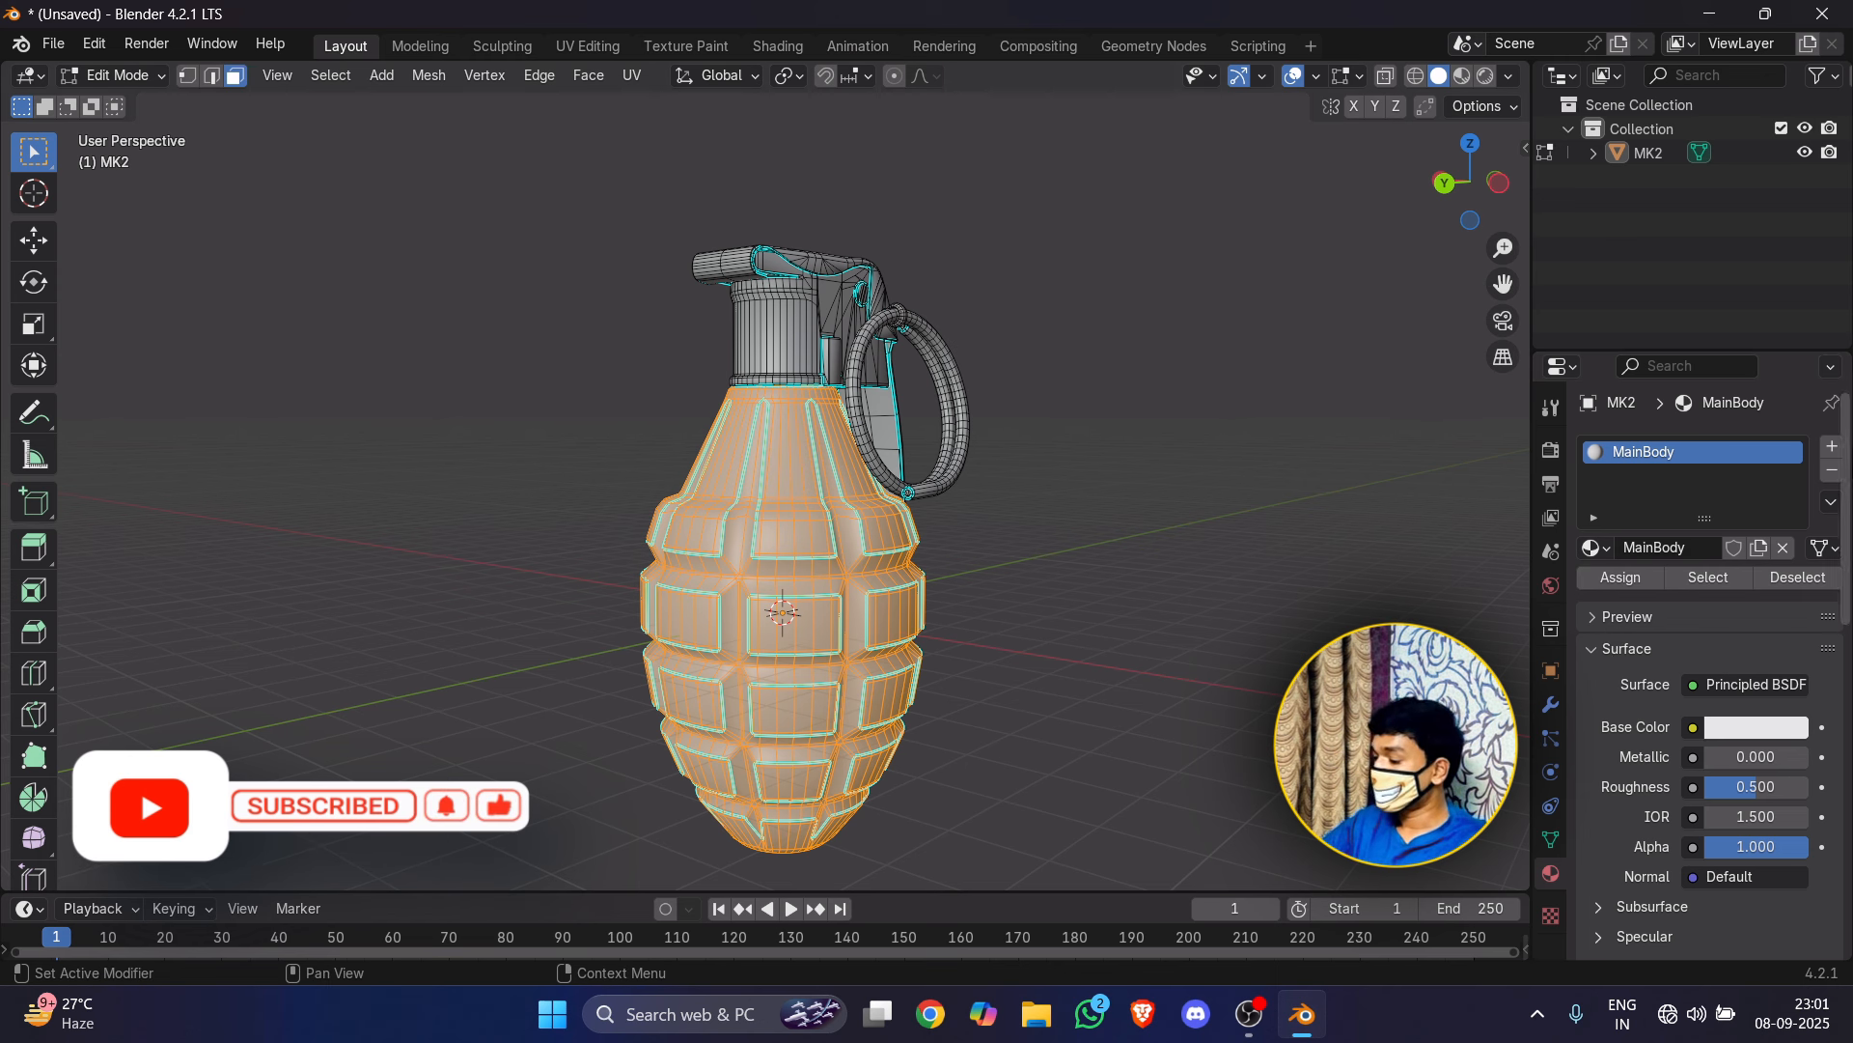
Step: Add a second material slot to the grenade with a new material named UpperBody
left_click(1833, 445)
left_click(1711, 597)
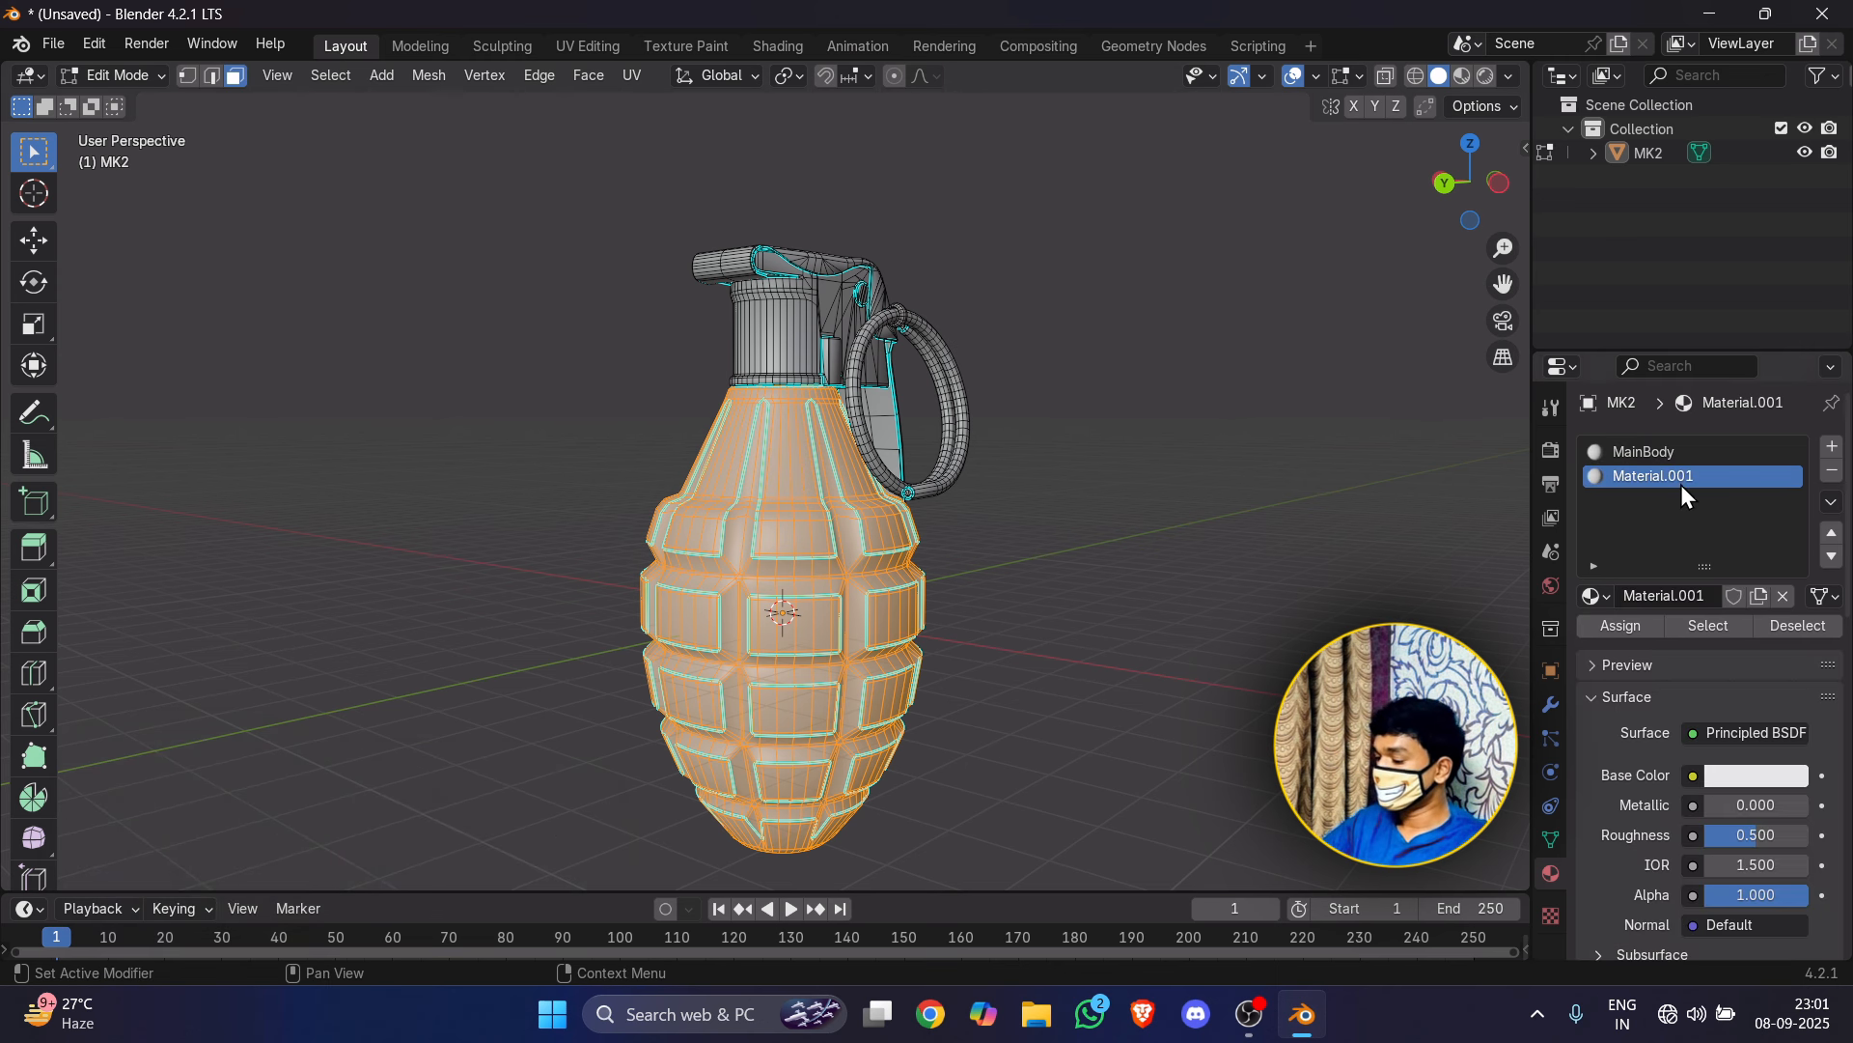
double_click(1682, 480)
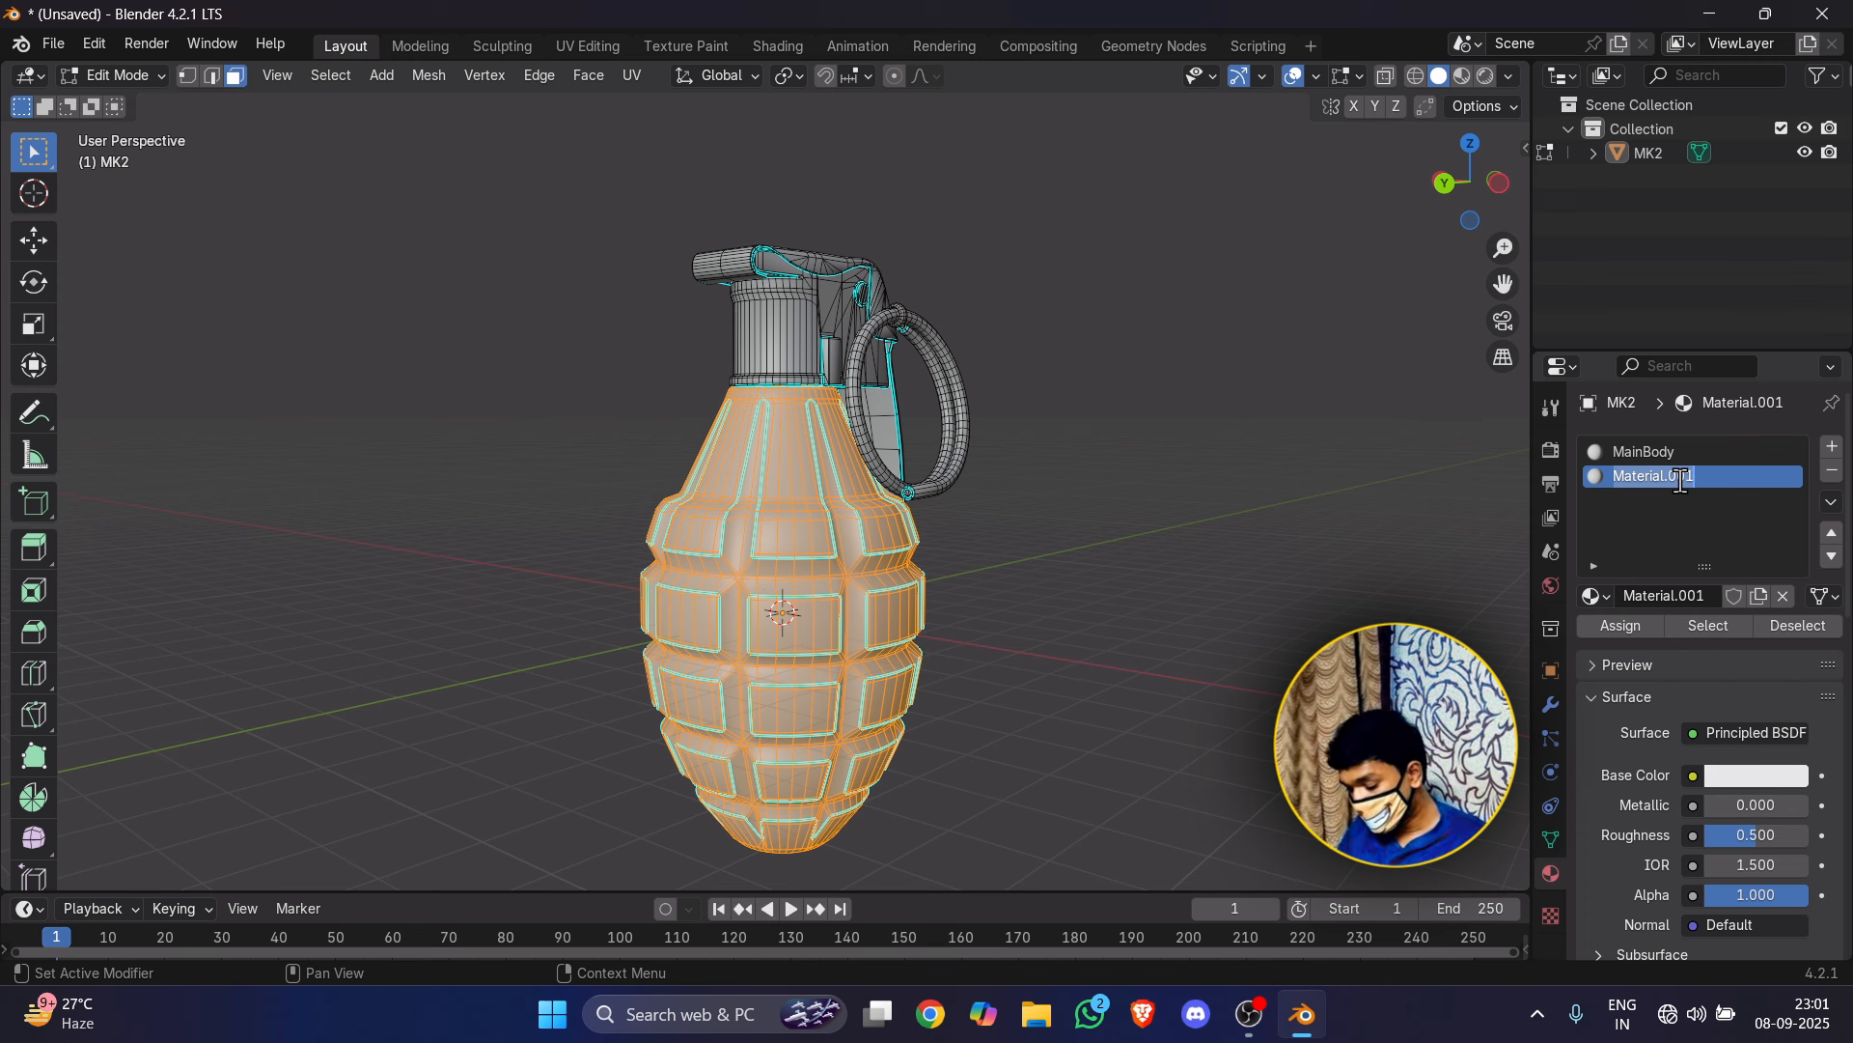
type("Upper")
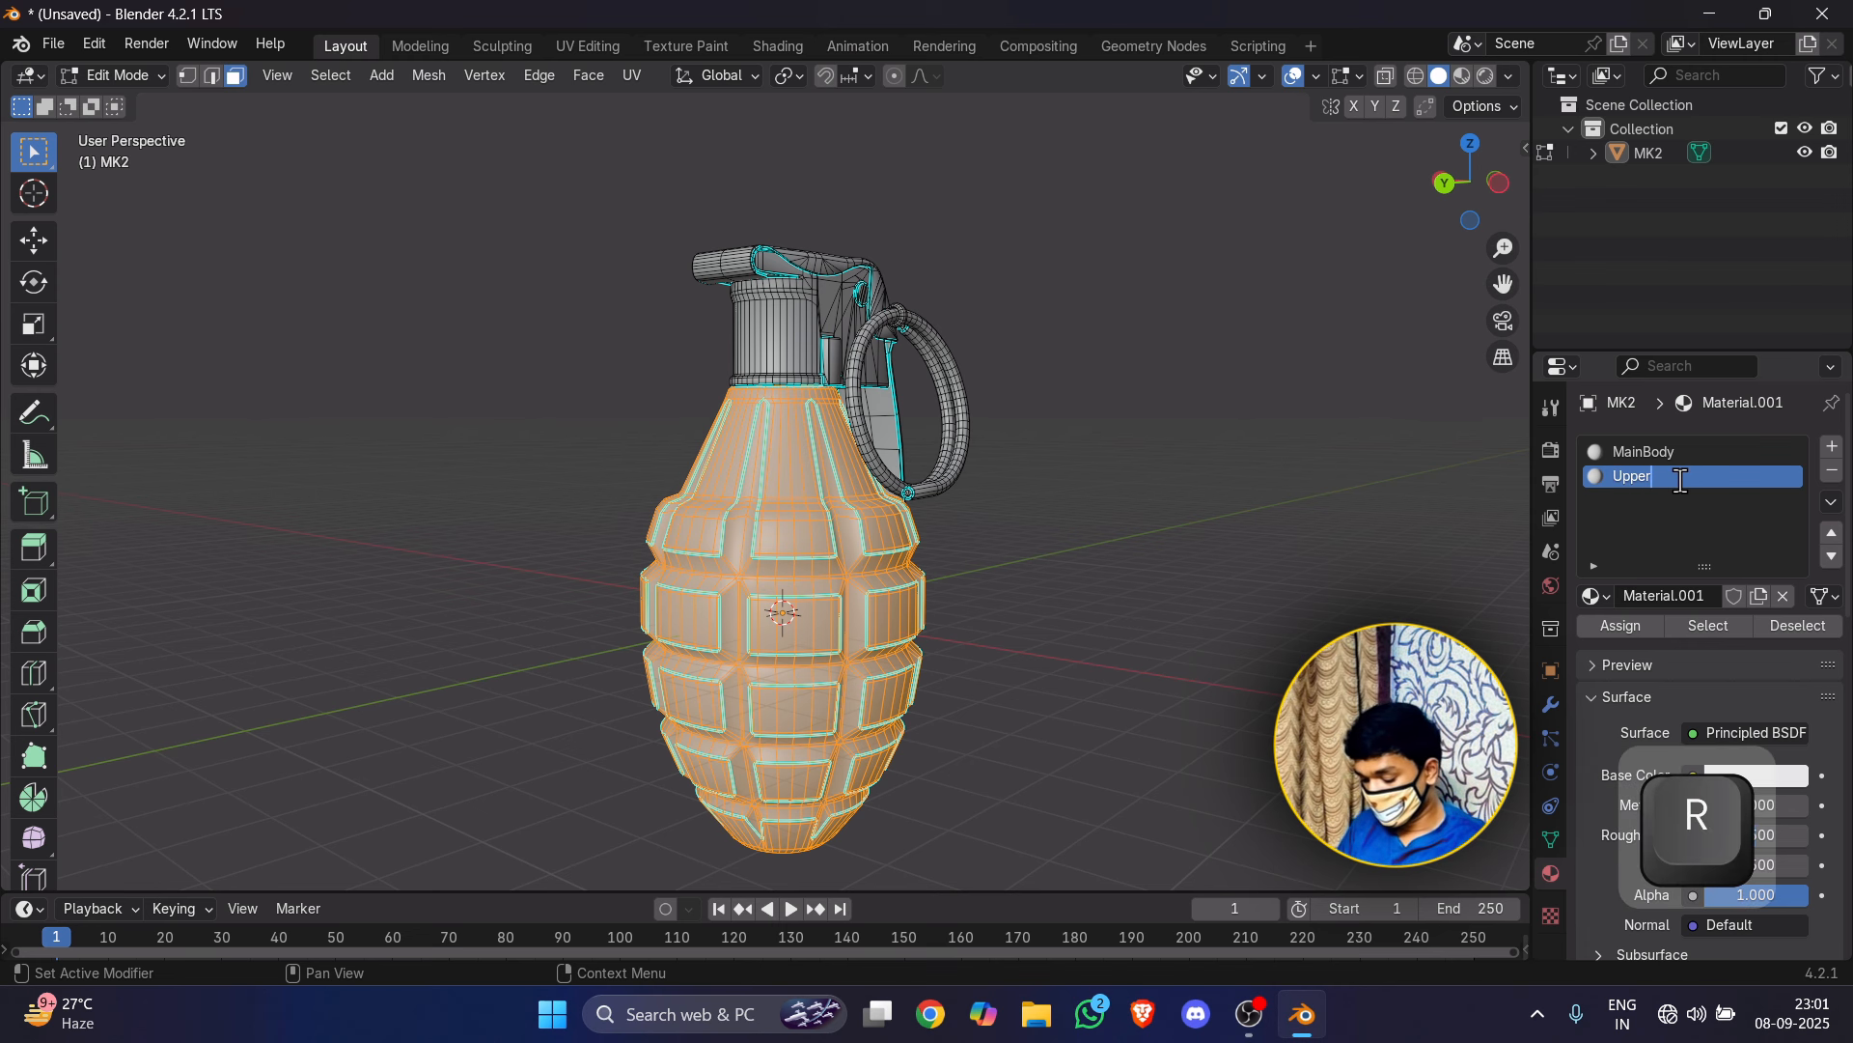
type("Body")
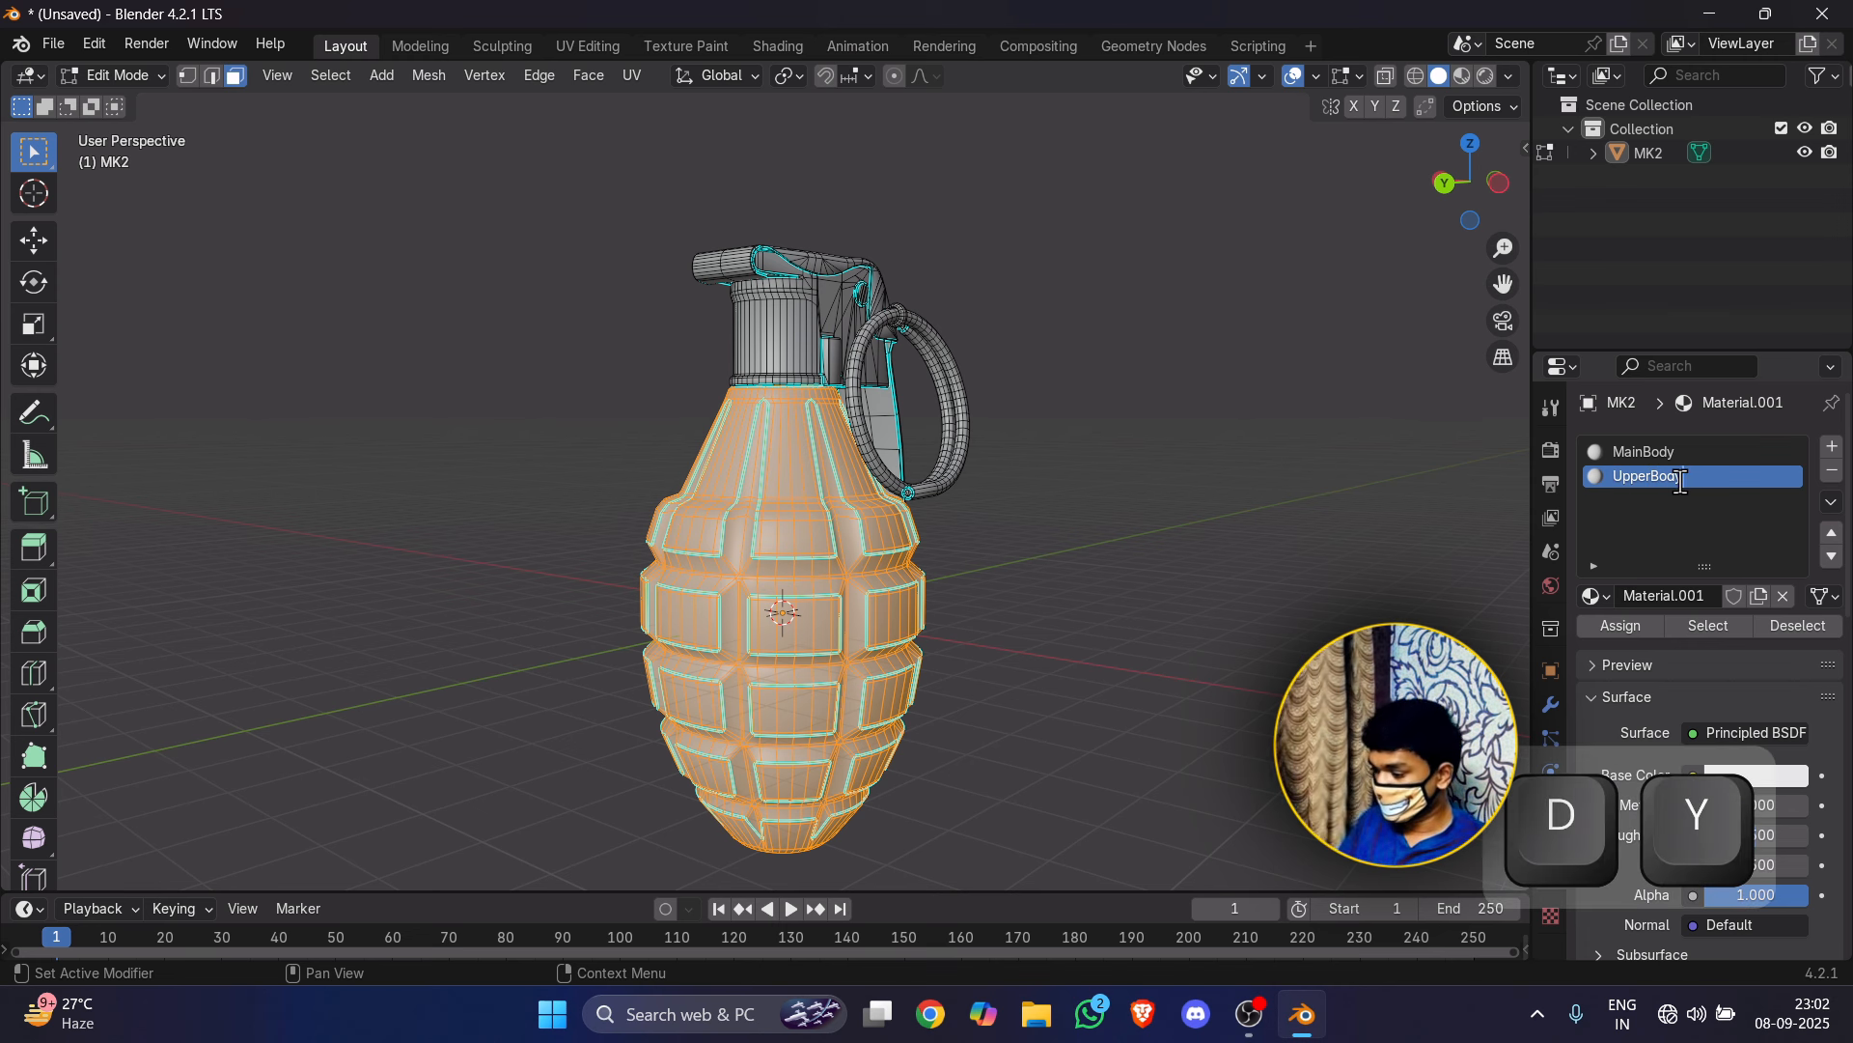
left_click(1258, 624)
Step: Select only the linked faces of the grenade's neck and upper housing for the UpperBody material
scroll(1142, 459, "up", 2)
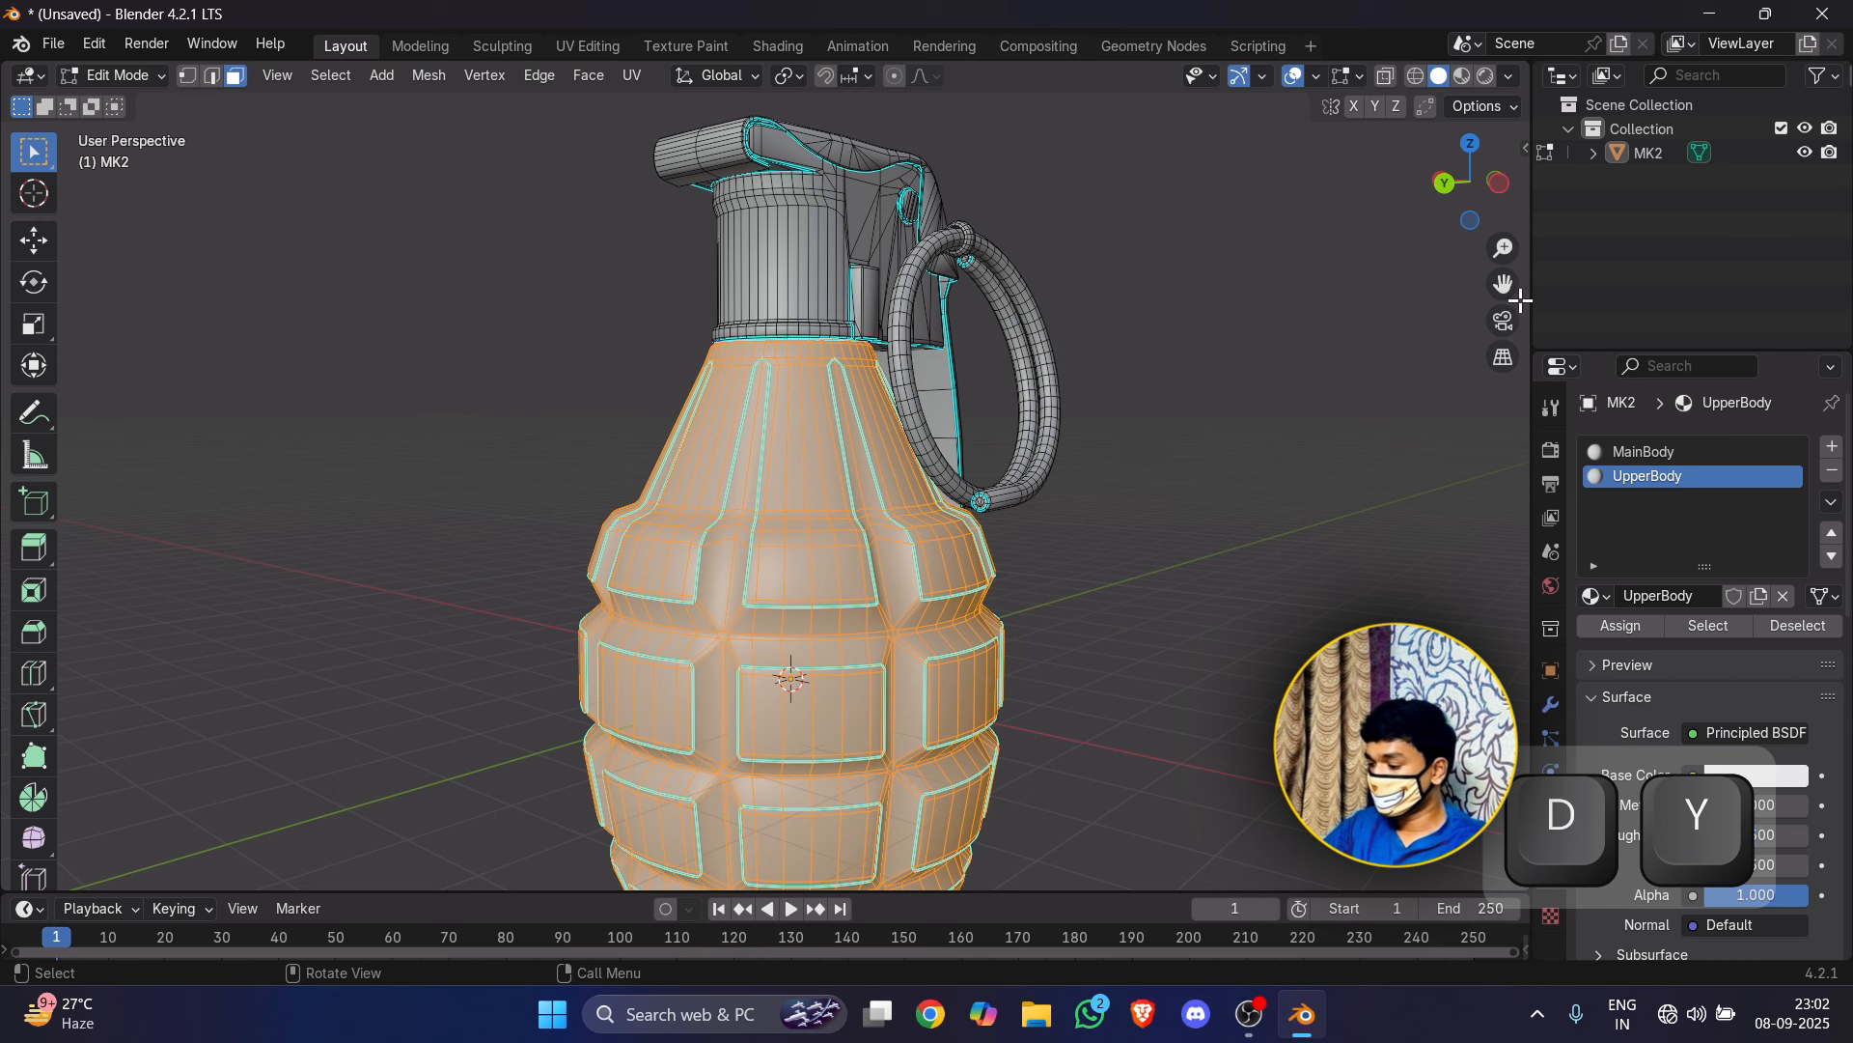
left_click_drag(1503, 286, 853, 435)
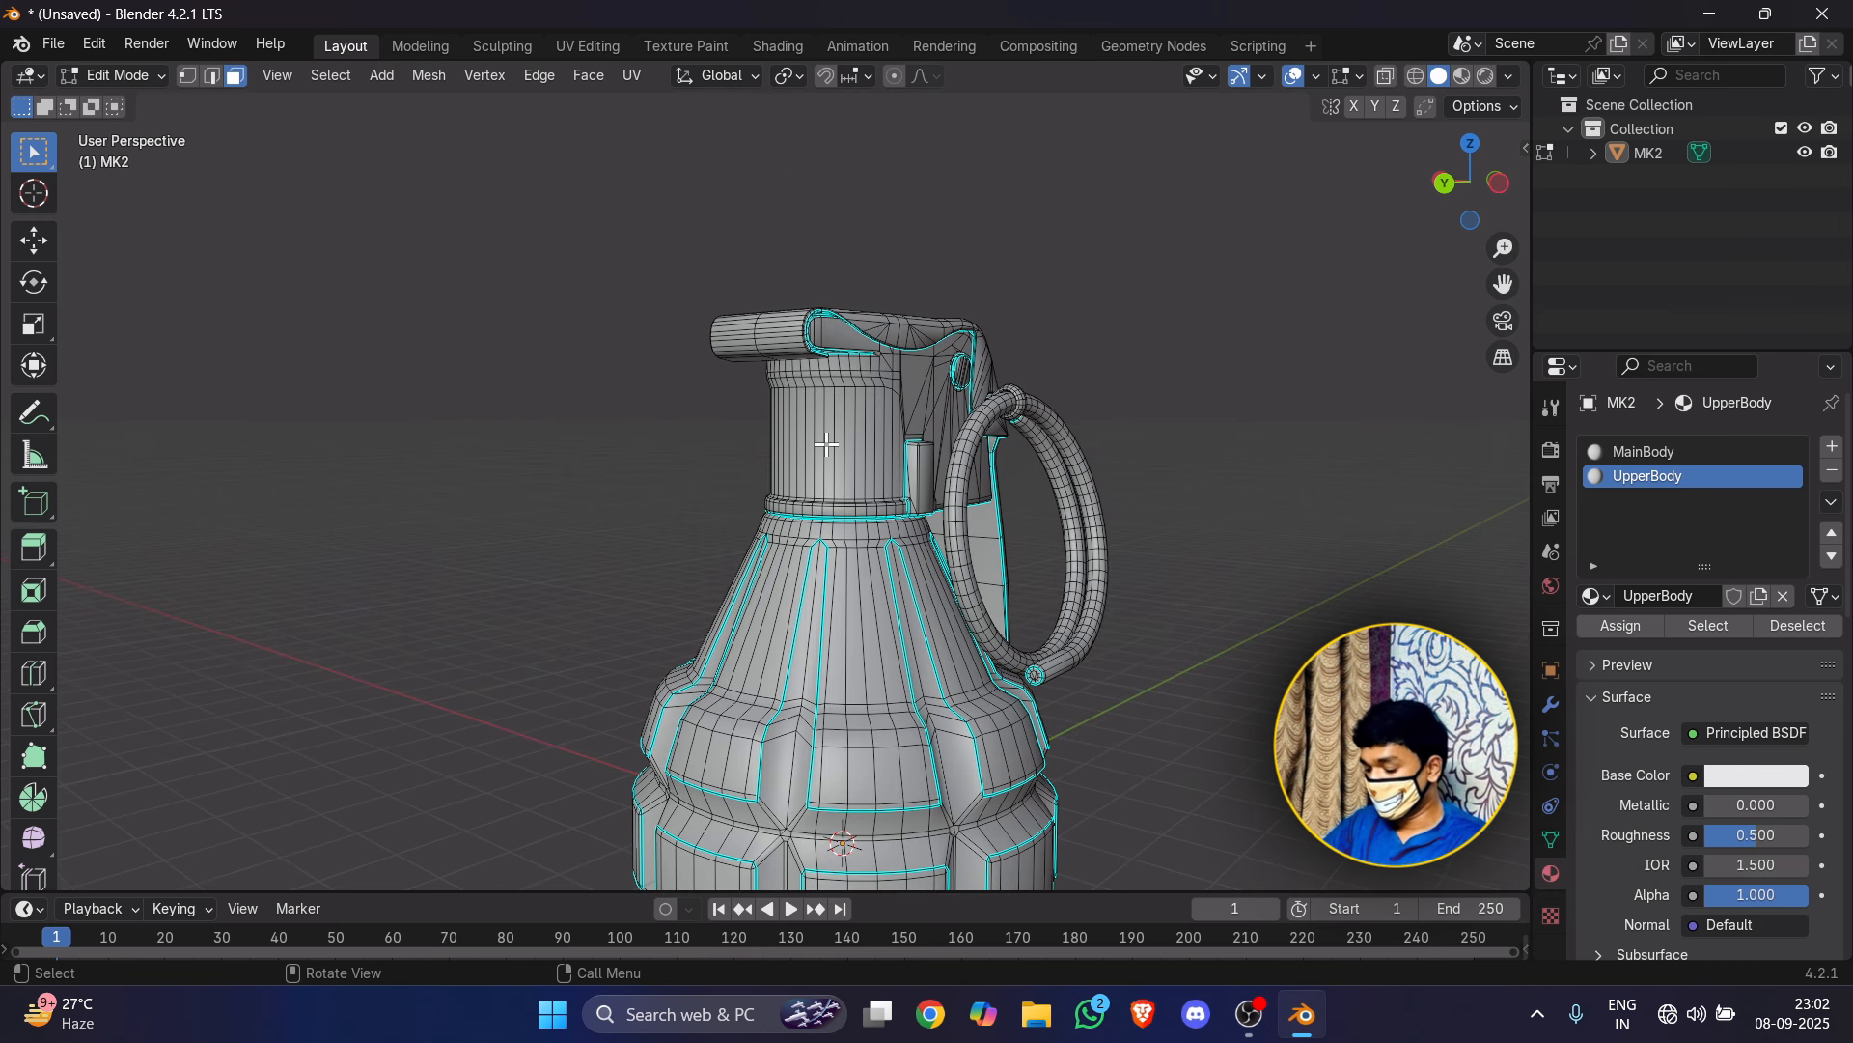
key("l")
left_click(1244, 293)
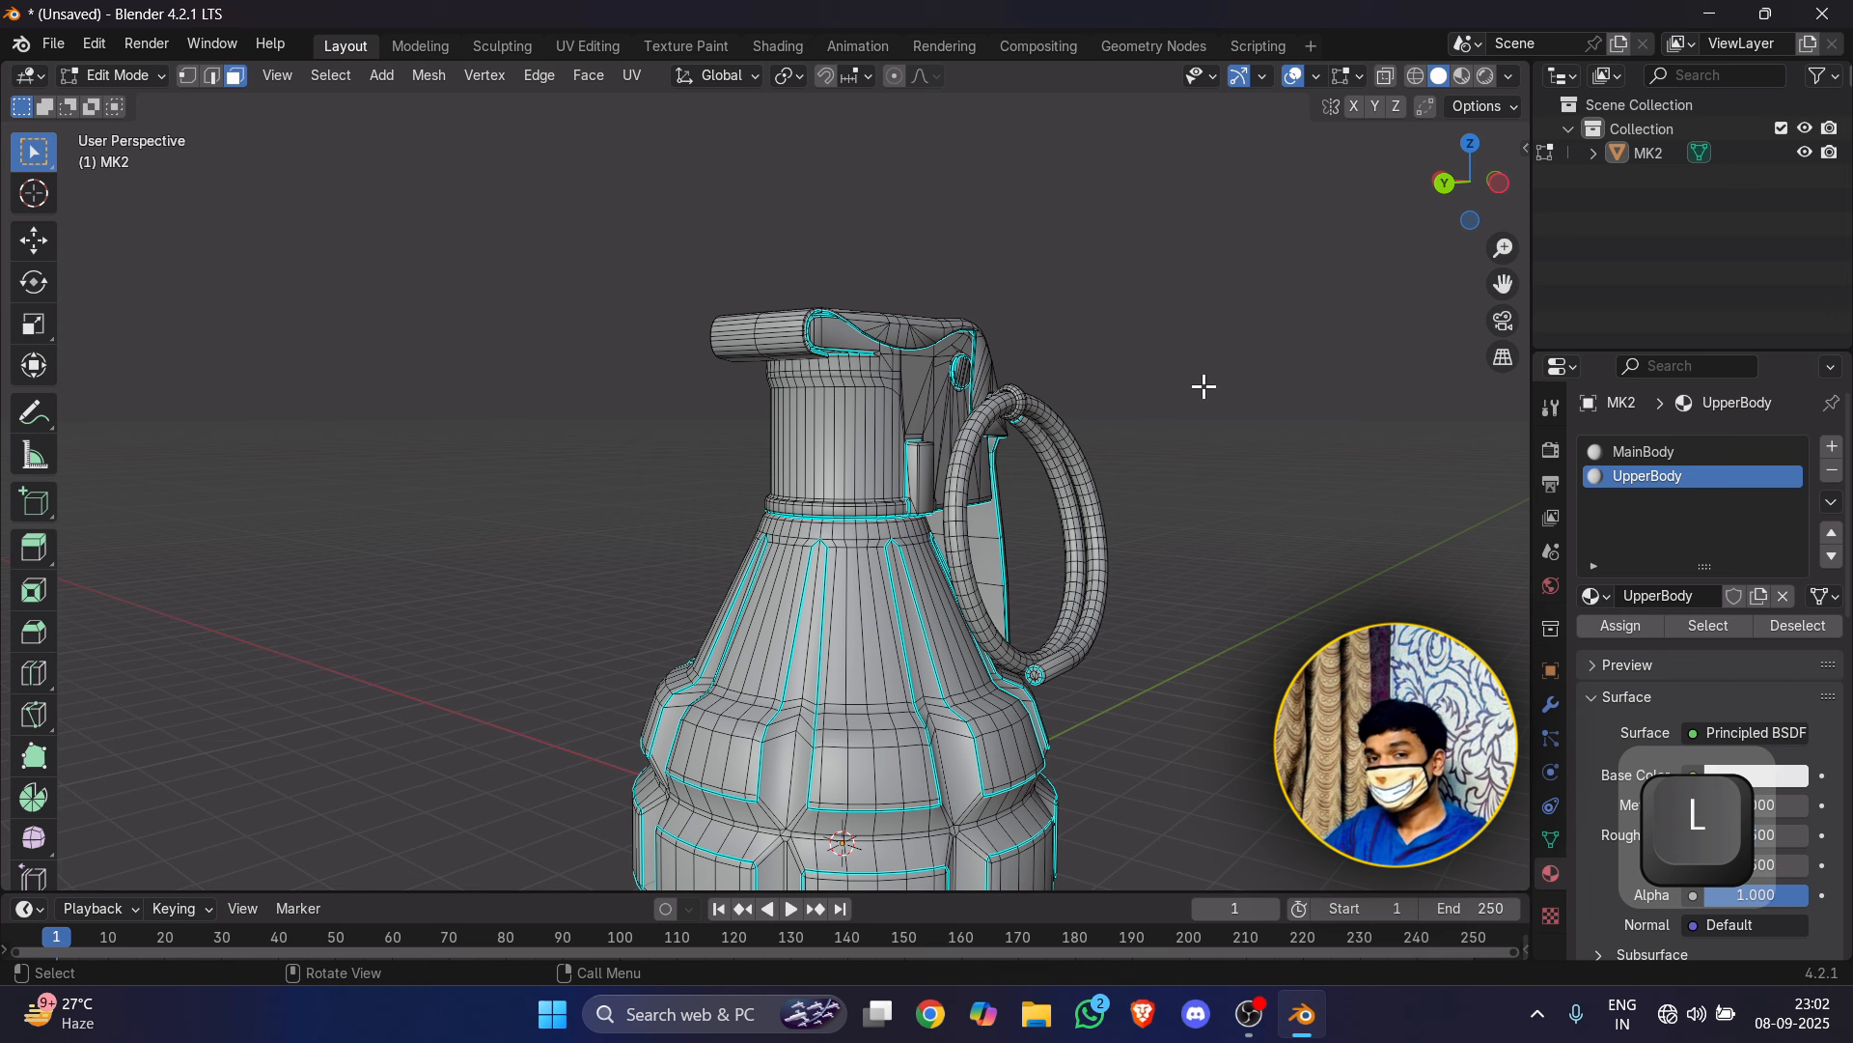
key("l")
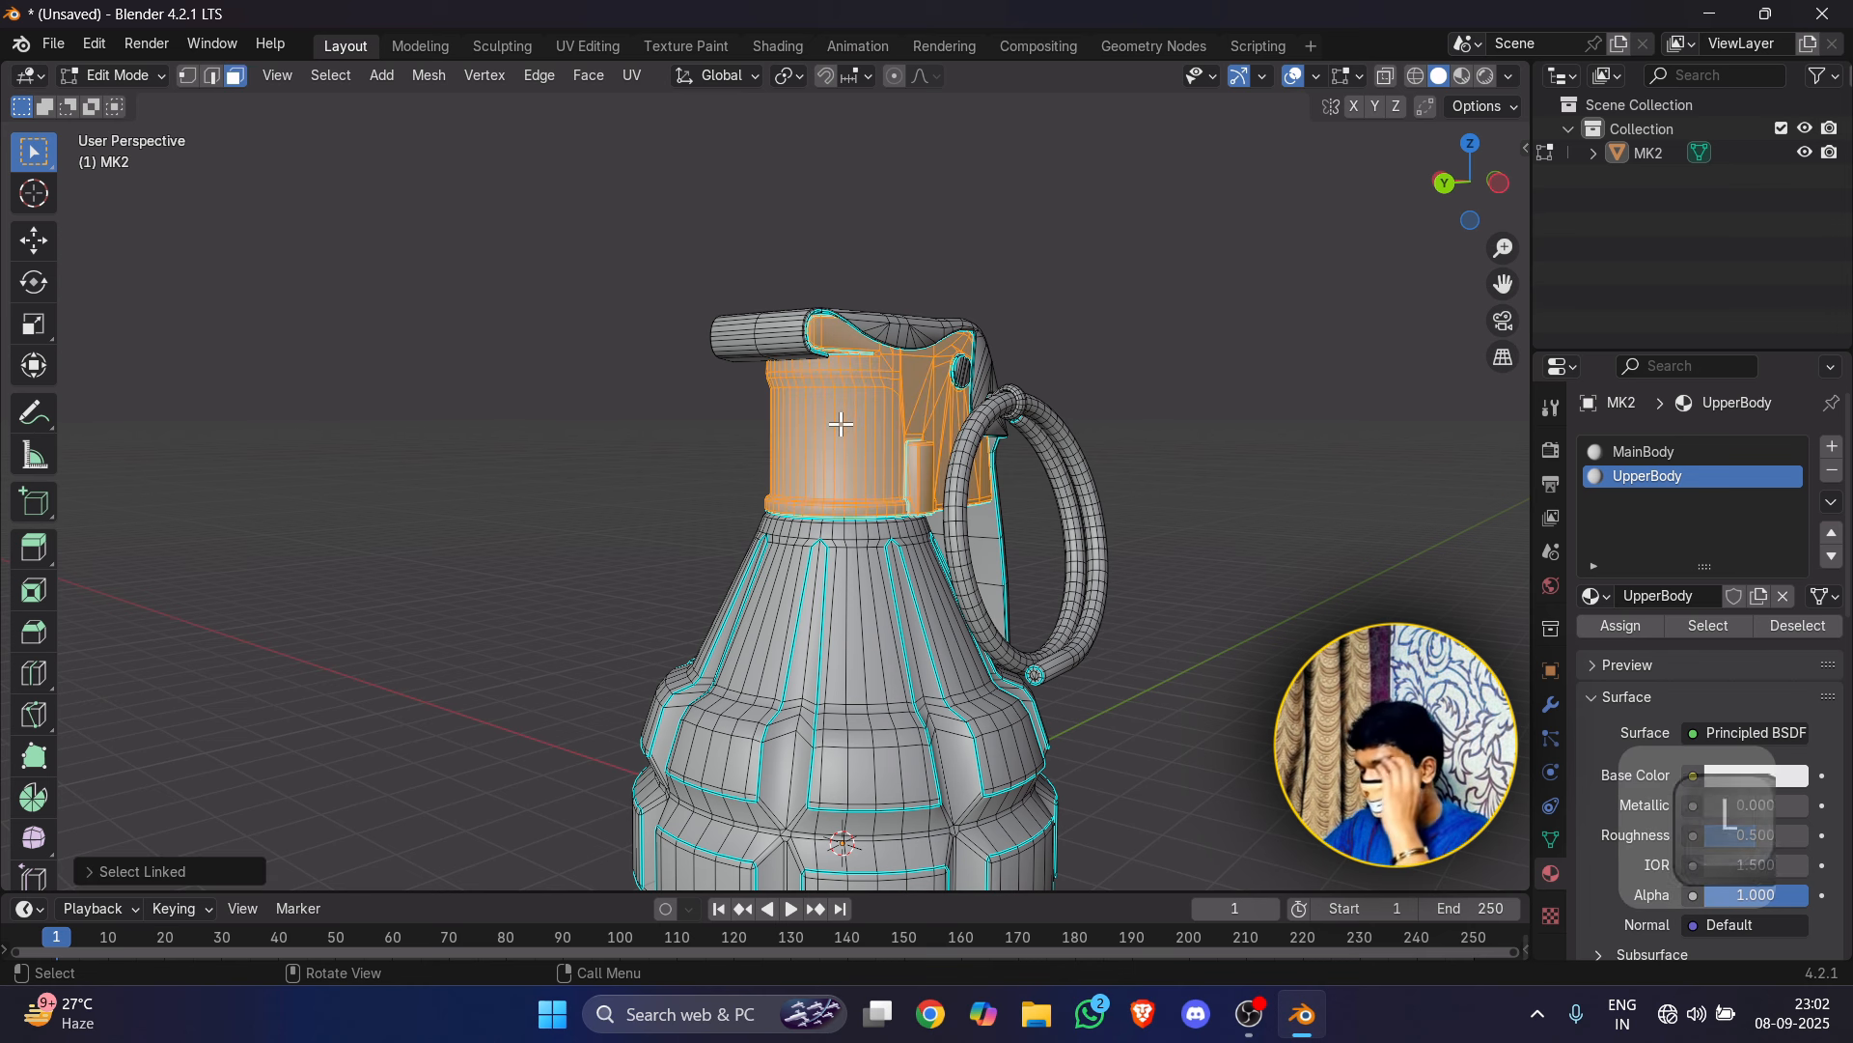
key("l")
key("l")
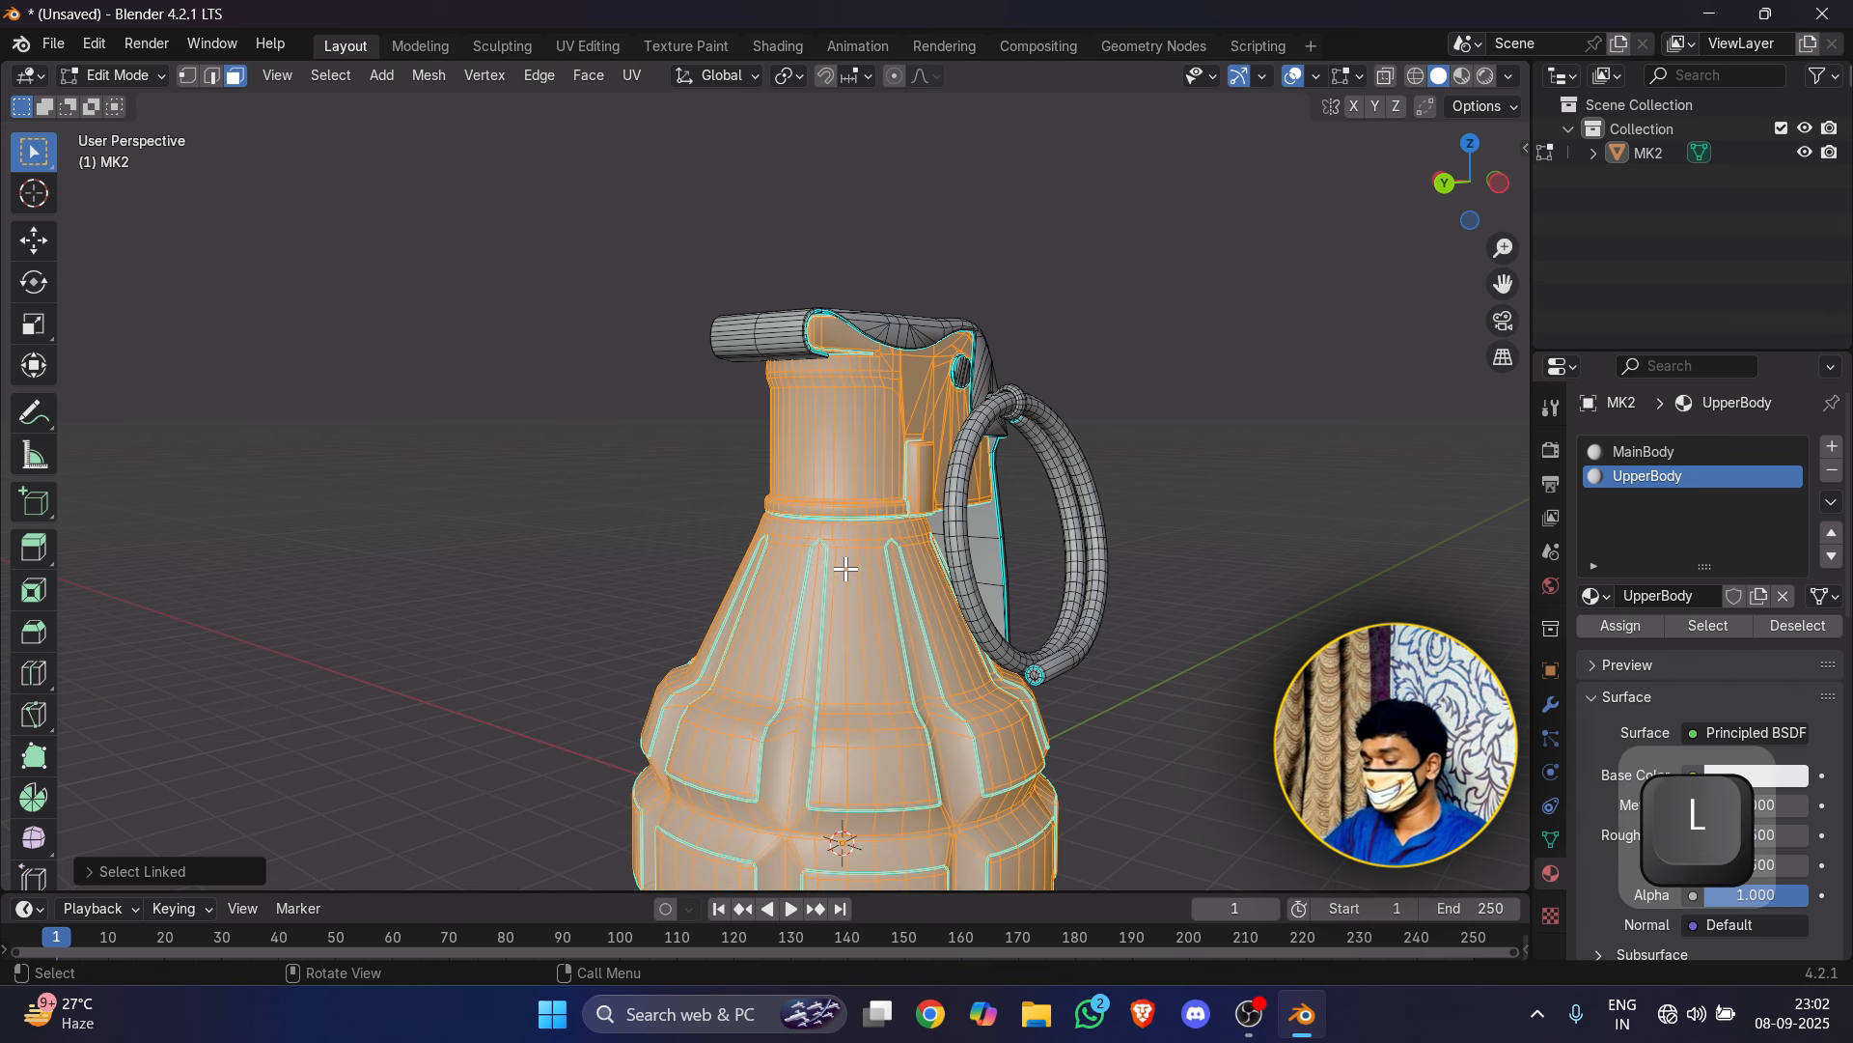
left_click(1180, 335)
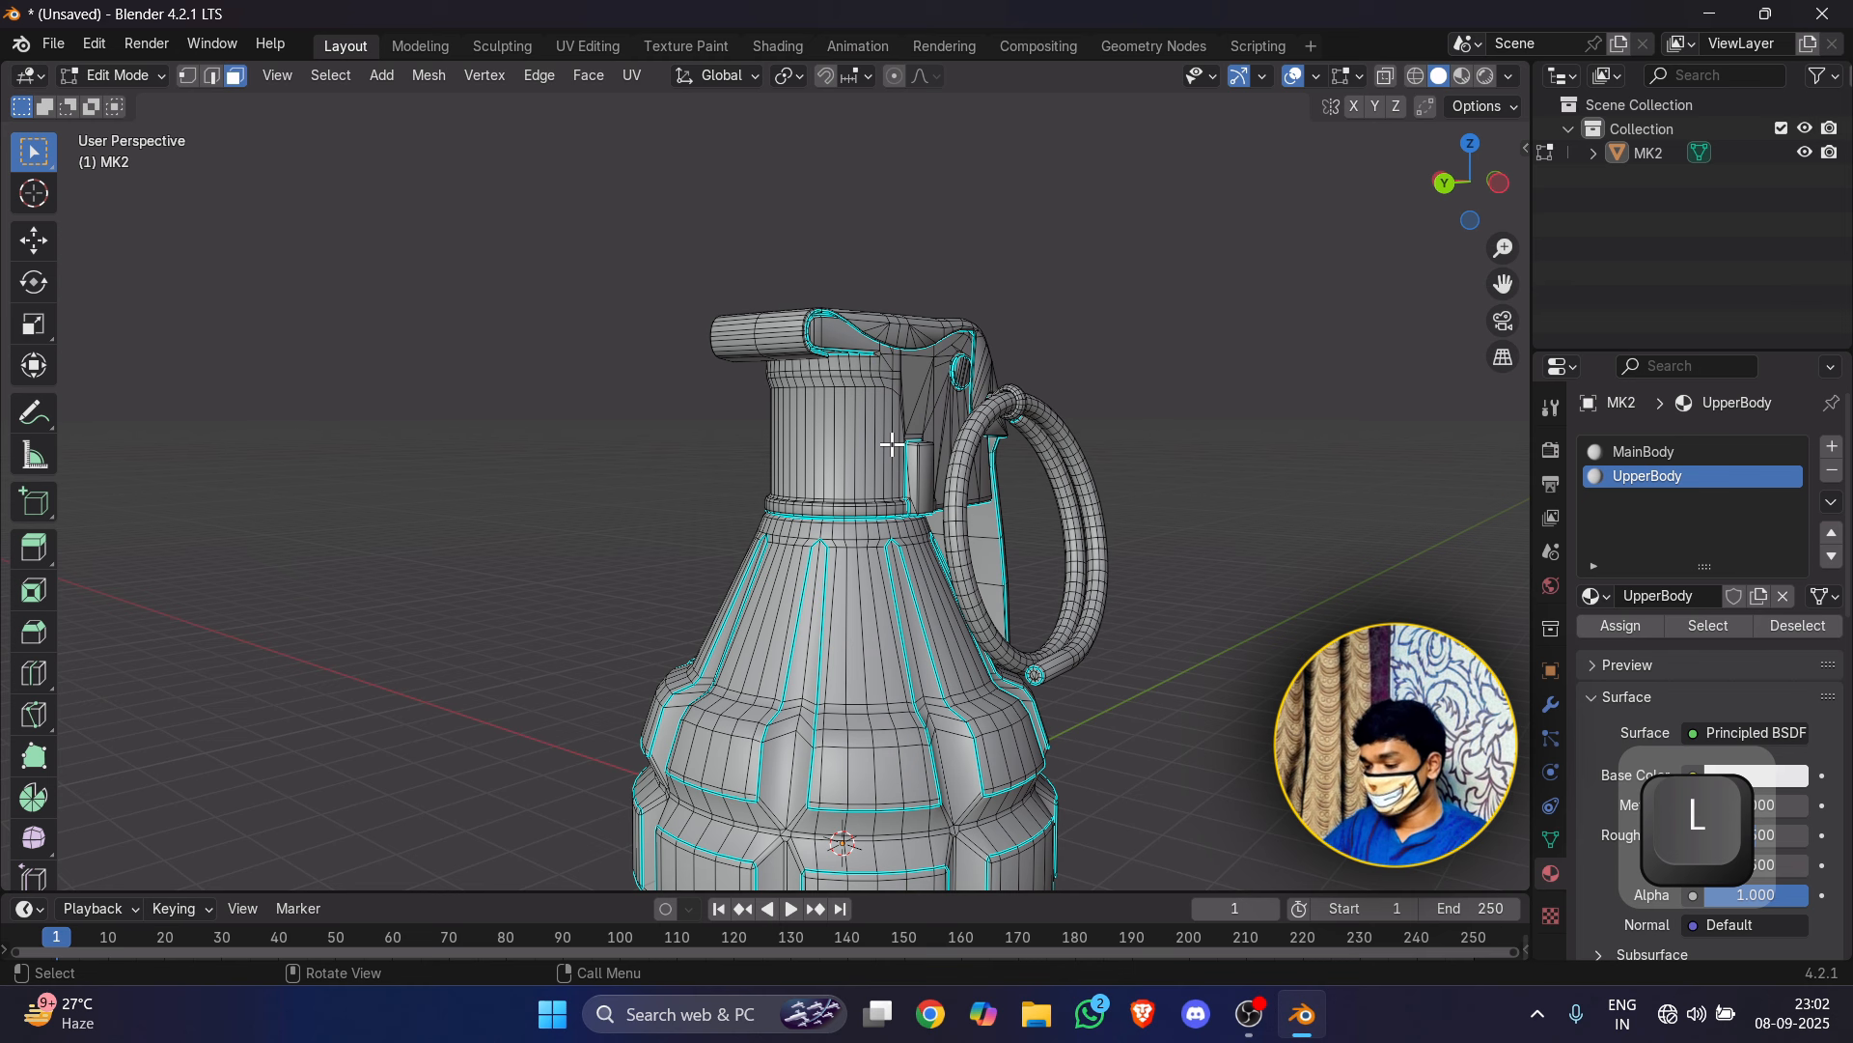
key("l")
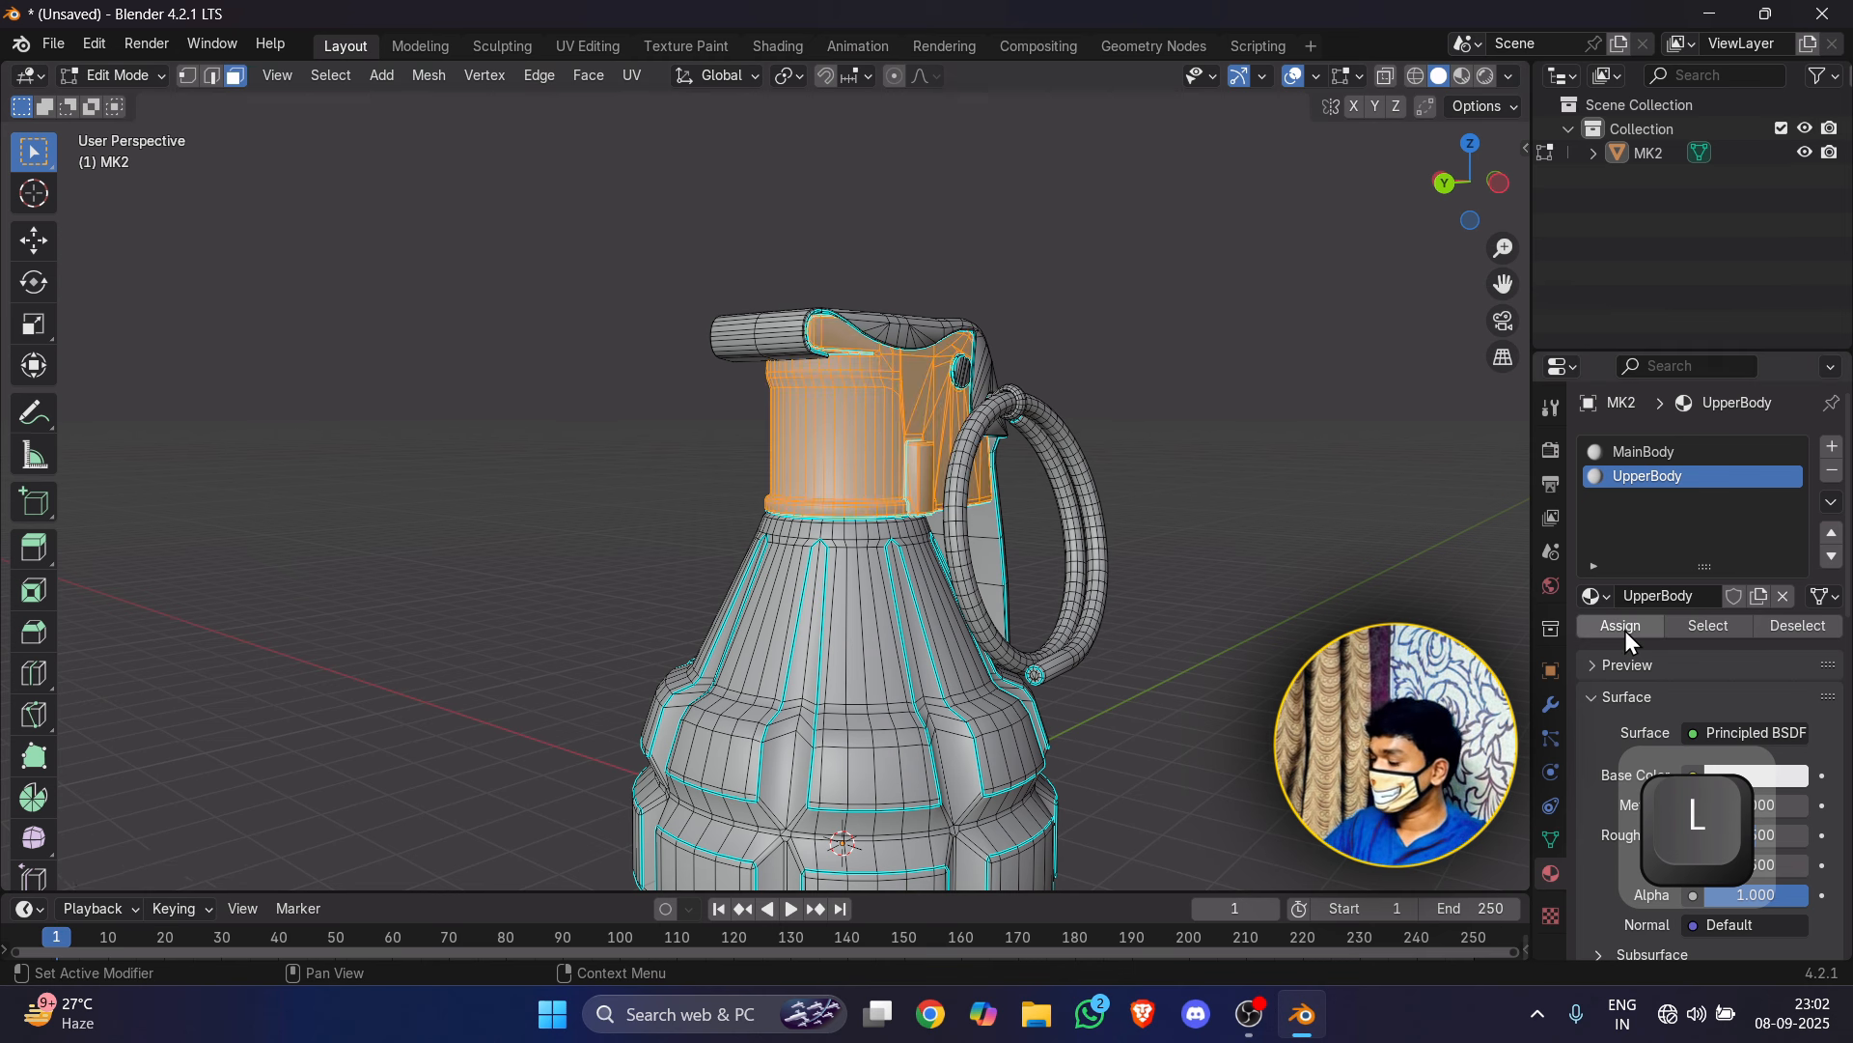
Step: Add a third material slot with a new material and name it ReleasePoint
left_click(1833, 447)
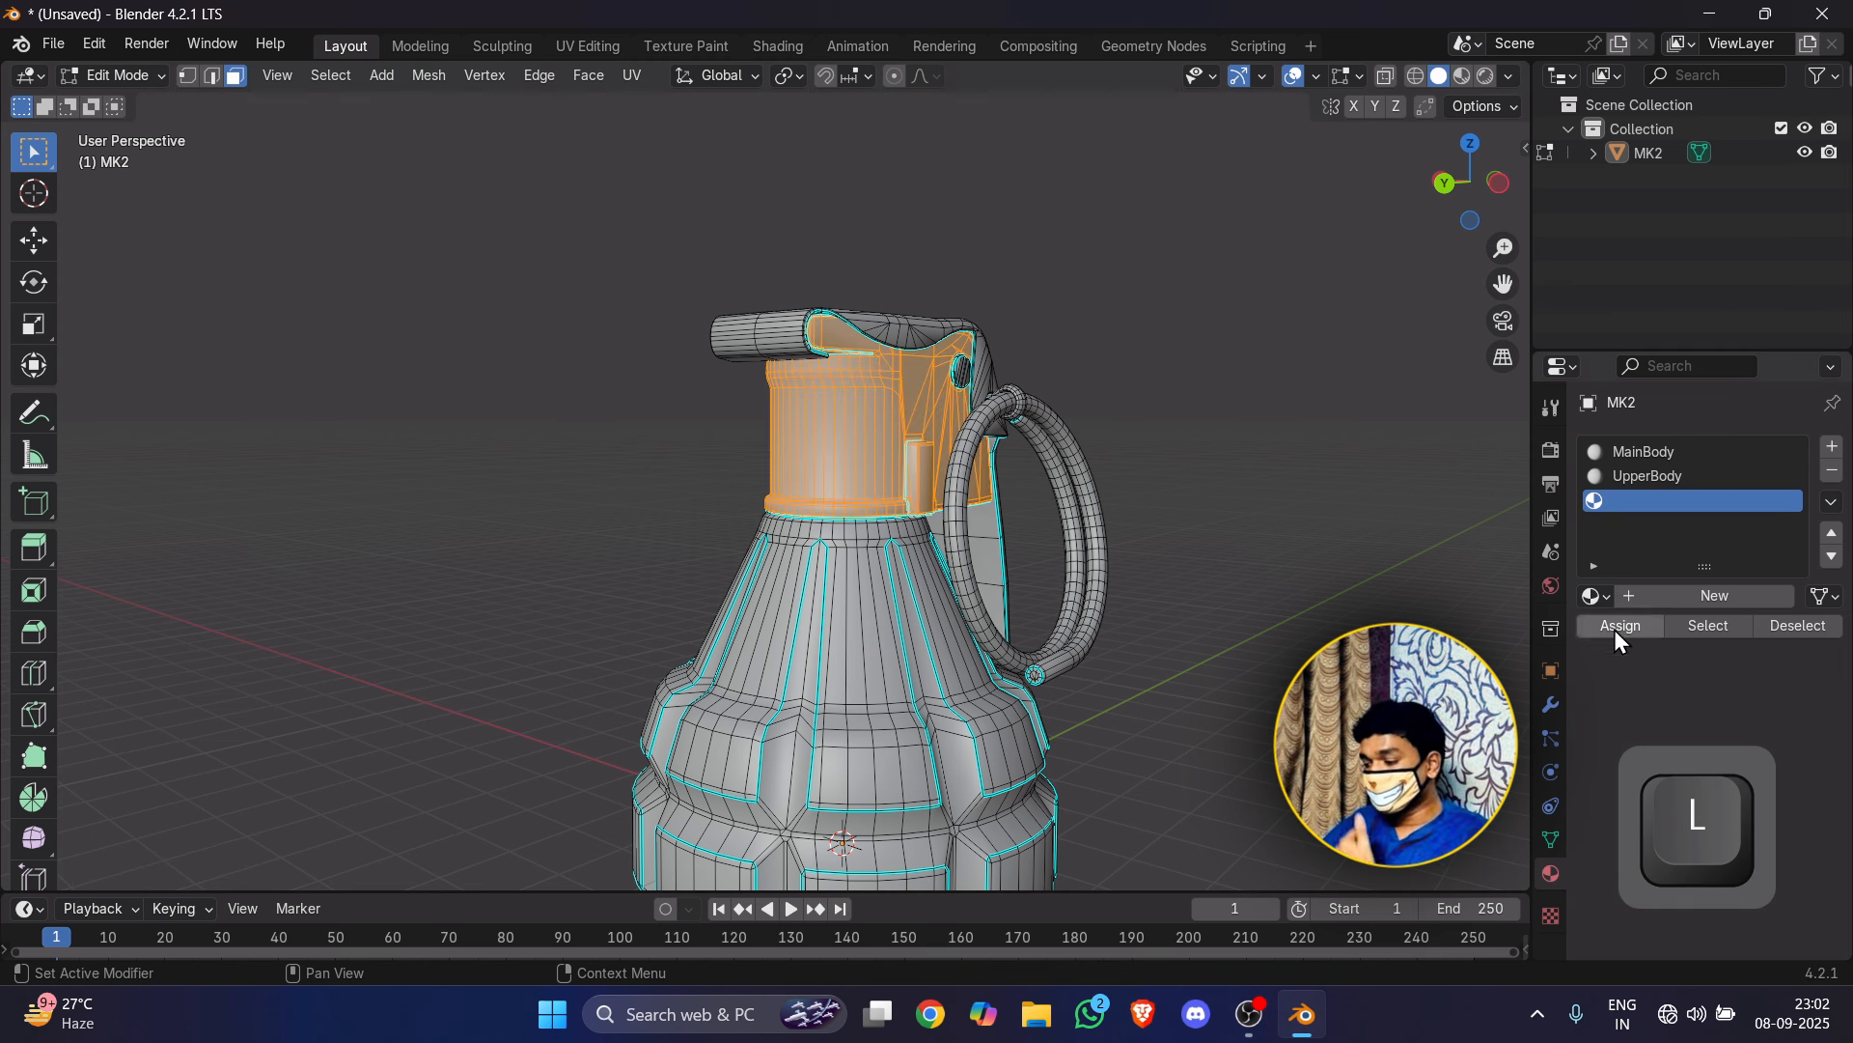
left_click(1658, 594)
double_click(1662, 505)
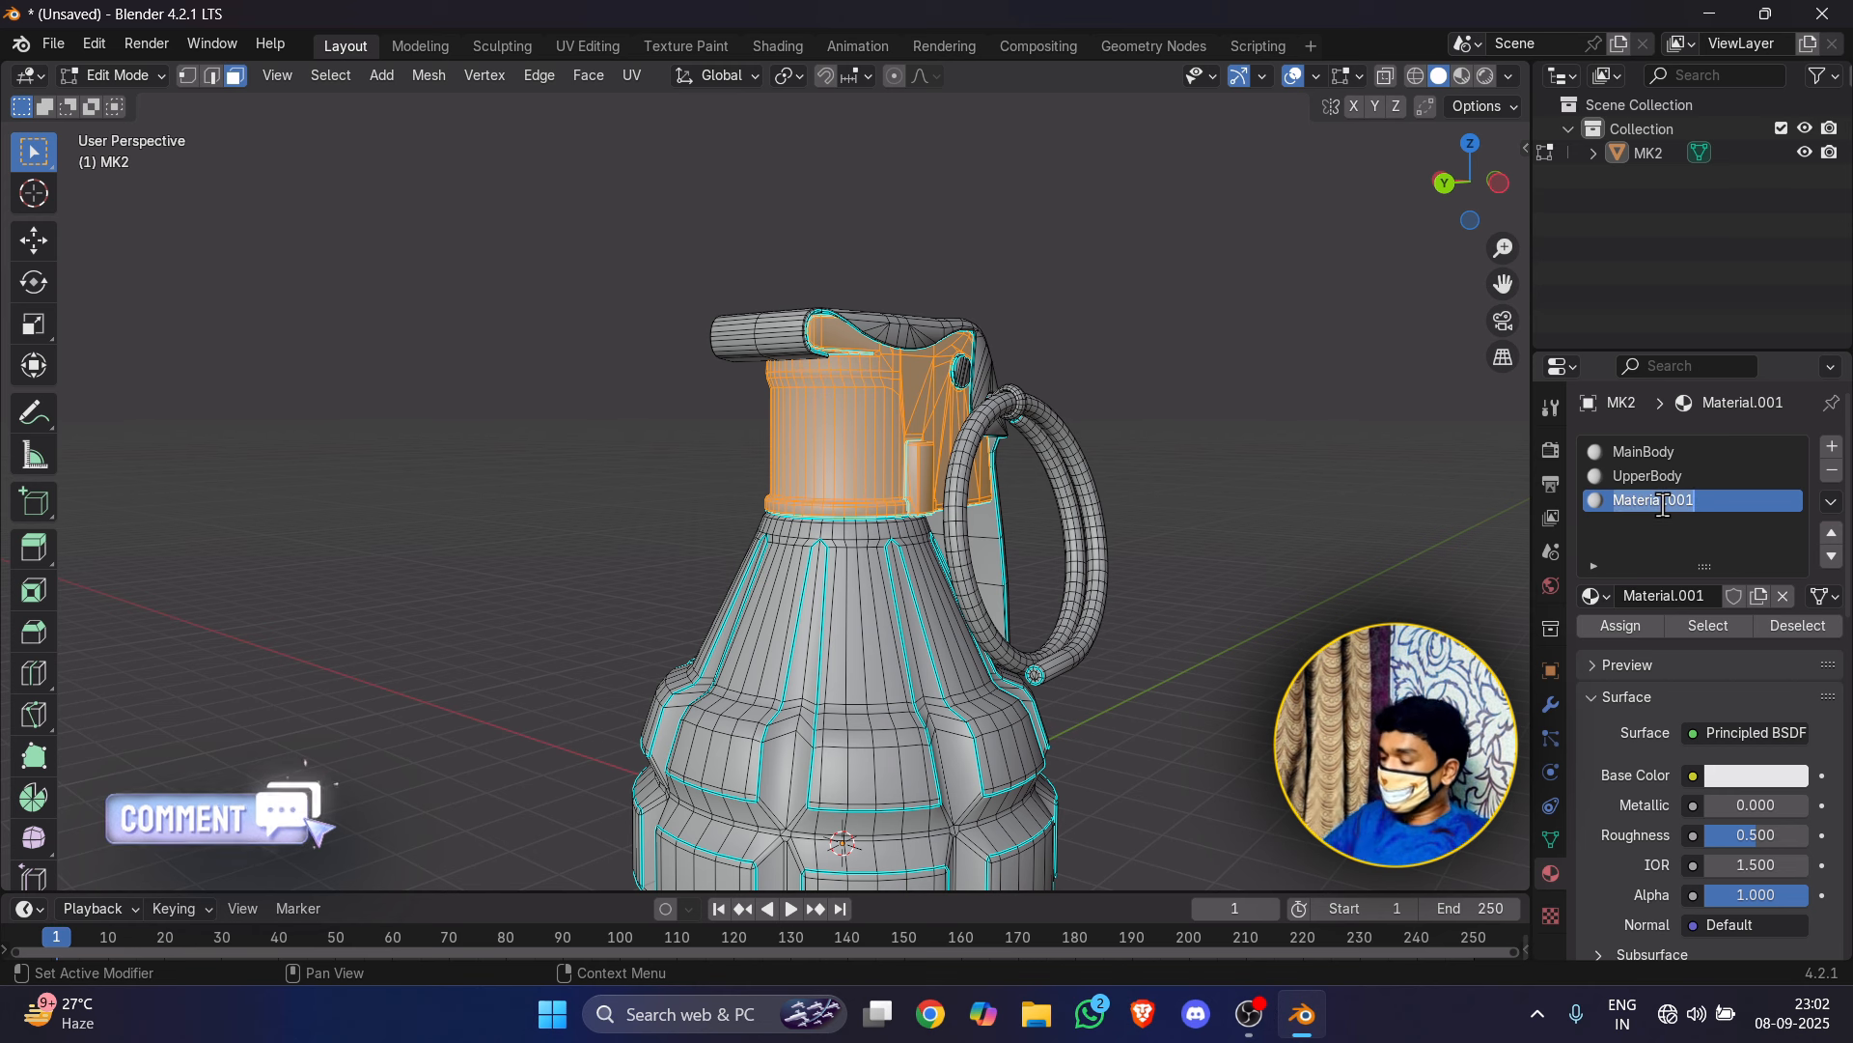
type("ReleasePoint")
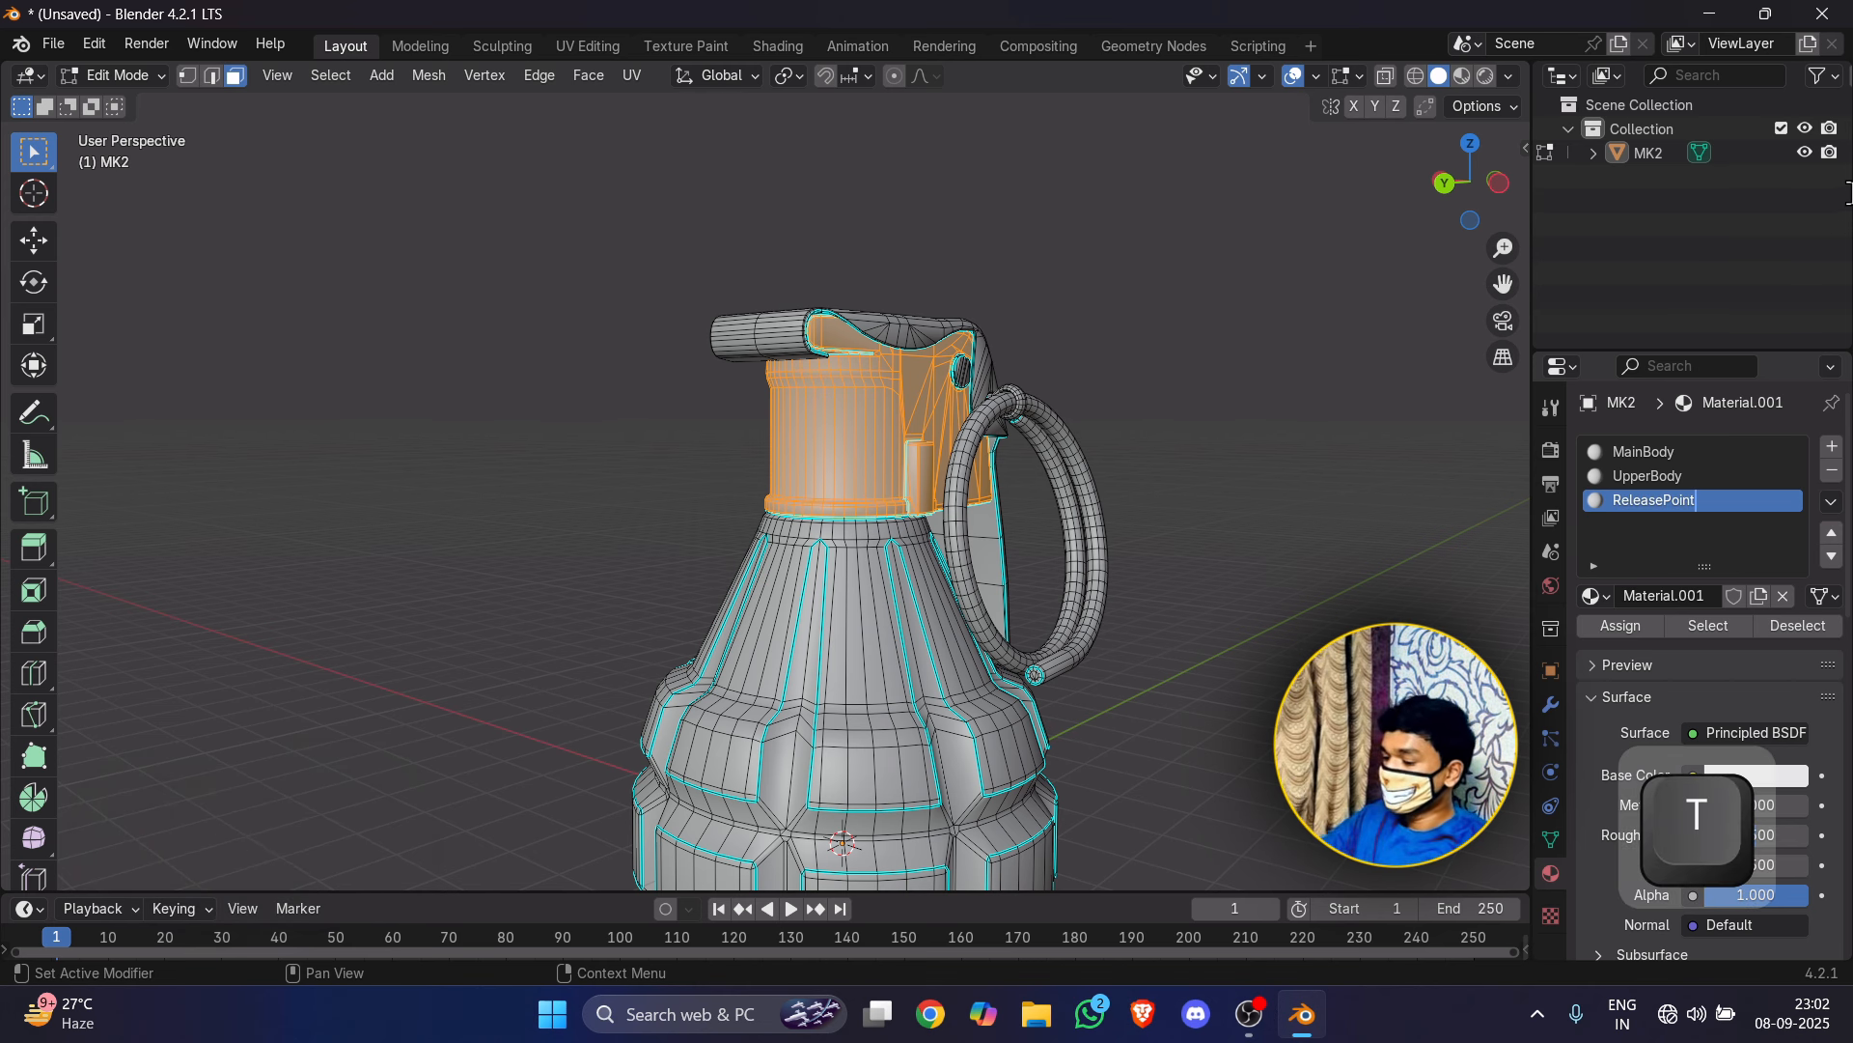
left_click(1328, 516)
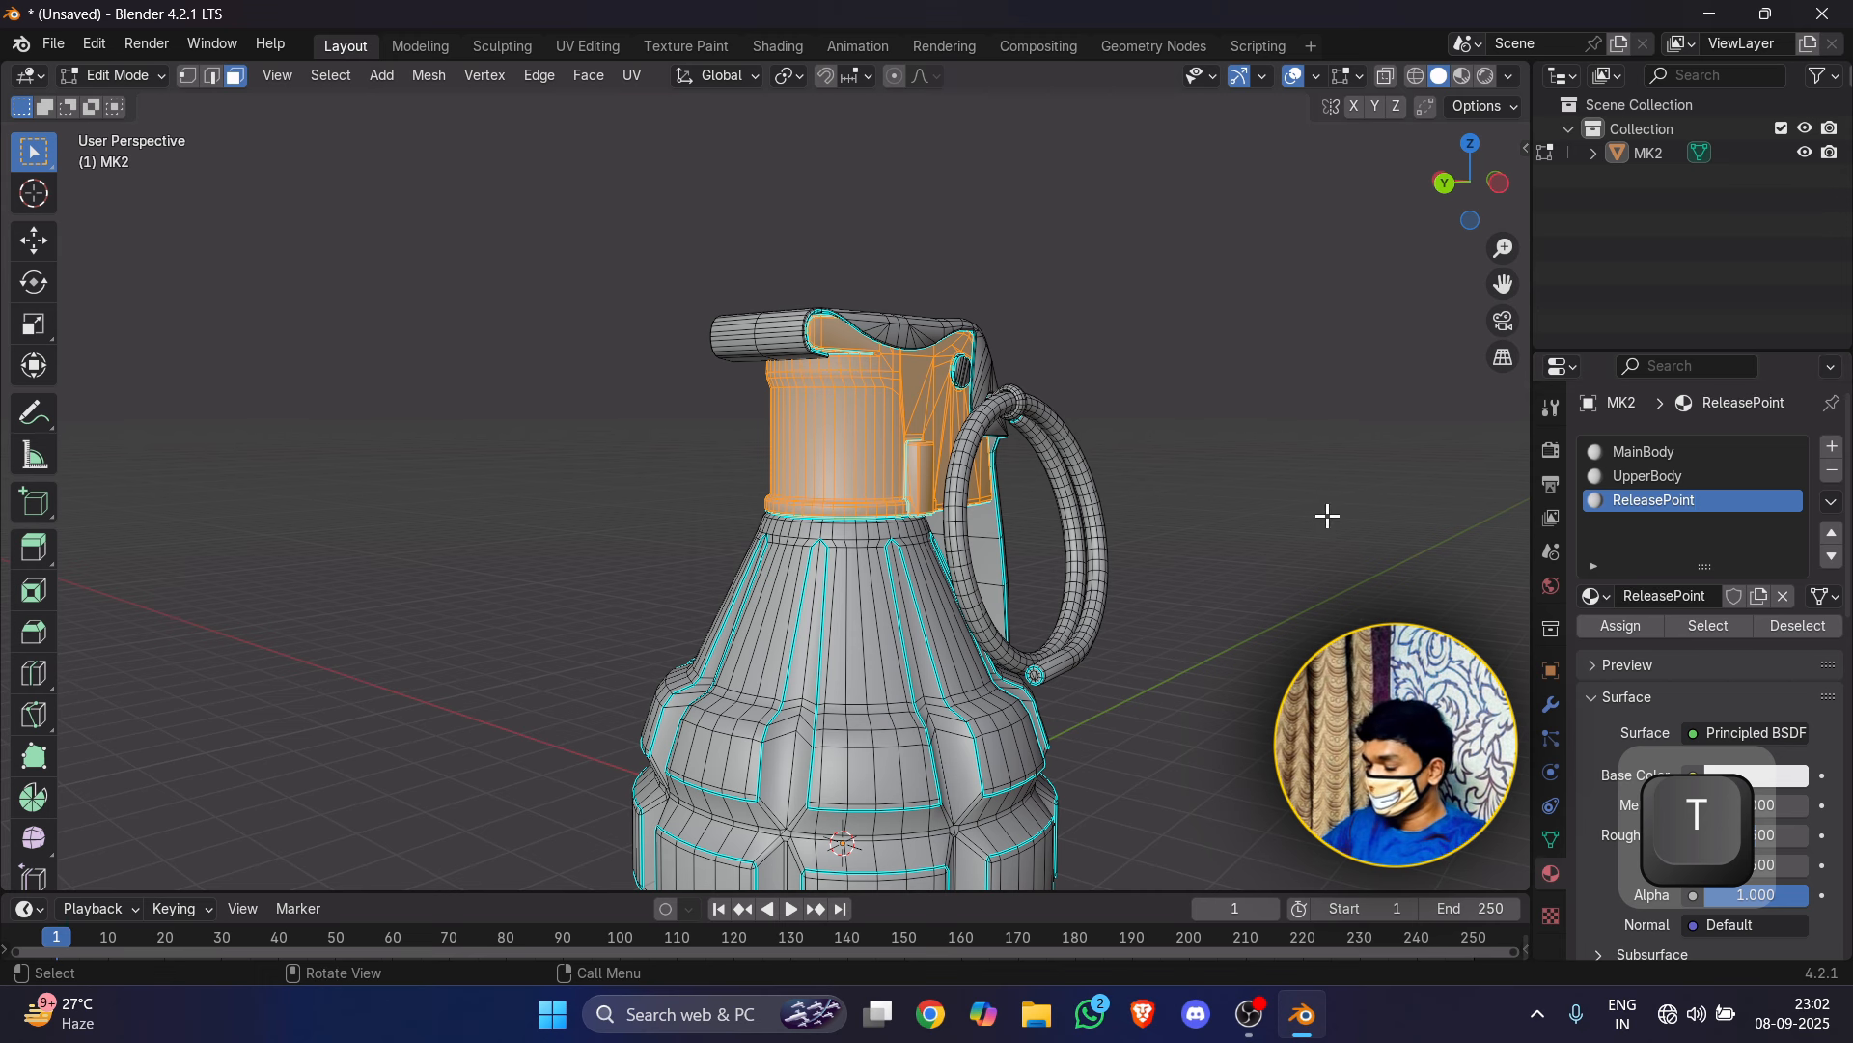
Step: Select all linked faces of the safety lever, assign the ReleasePoint material to them and clear the selection
scroll(1341, 506, "up", 1)
left_click(1363, 491)
middle_click_drag(1363, 490, 758, 444)
key("l")
scroll(866, 340, "down", 5)
scroll(647, 439, "up", 3)
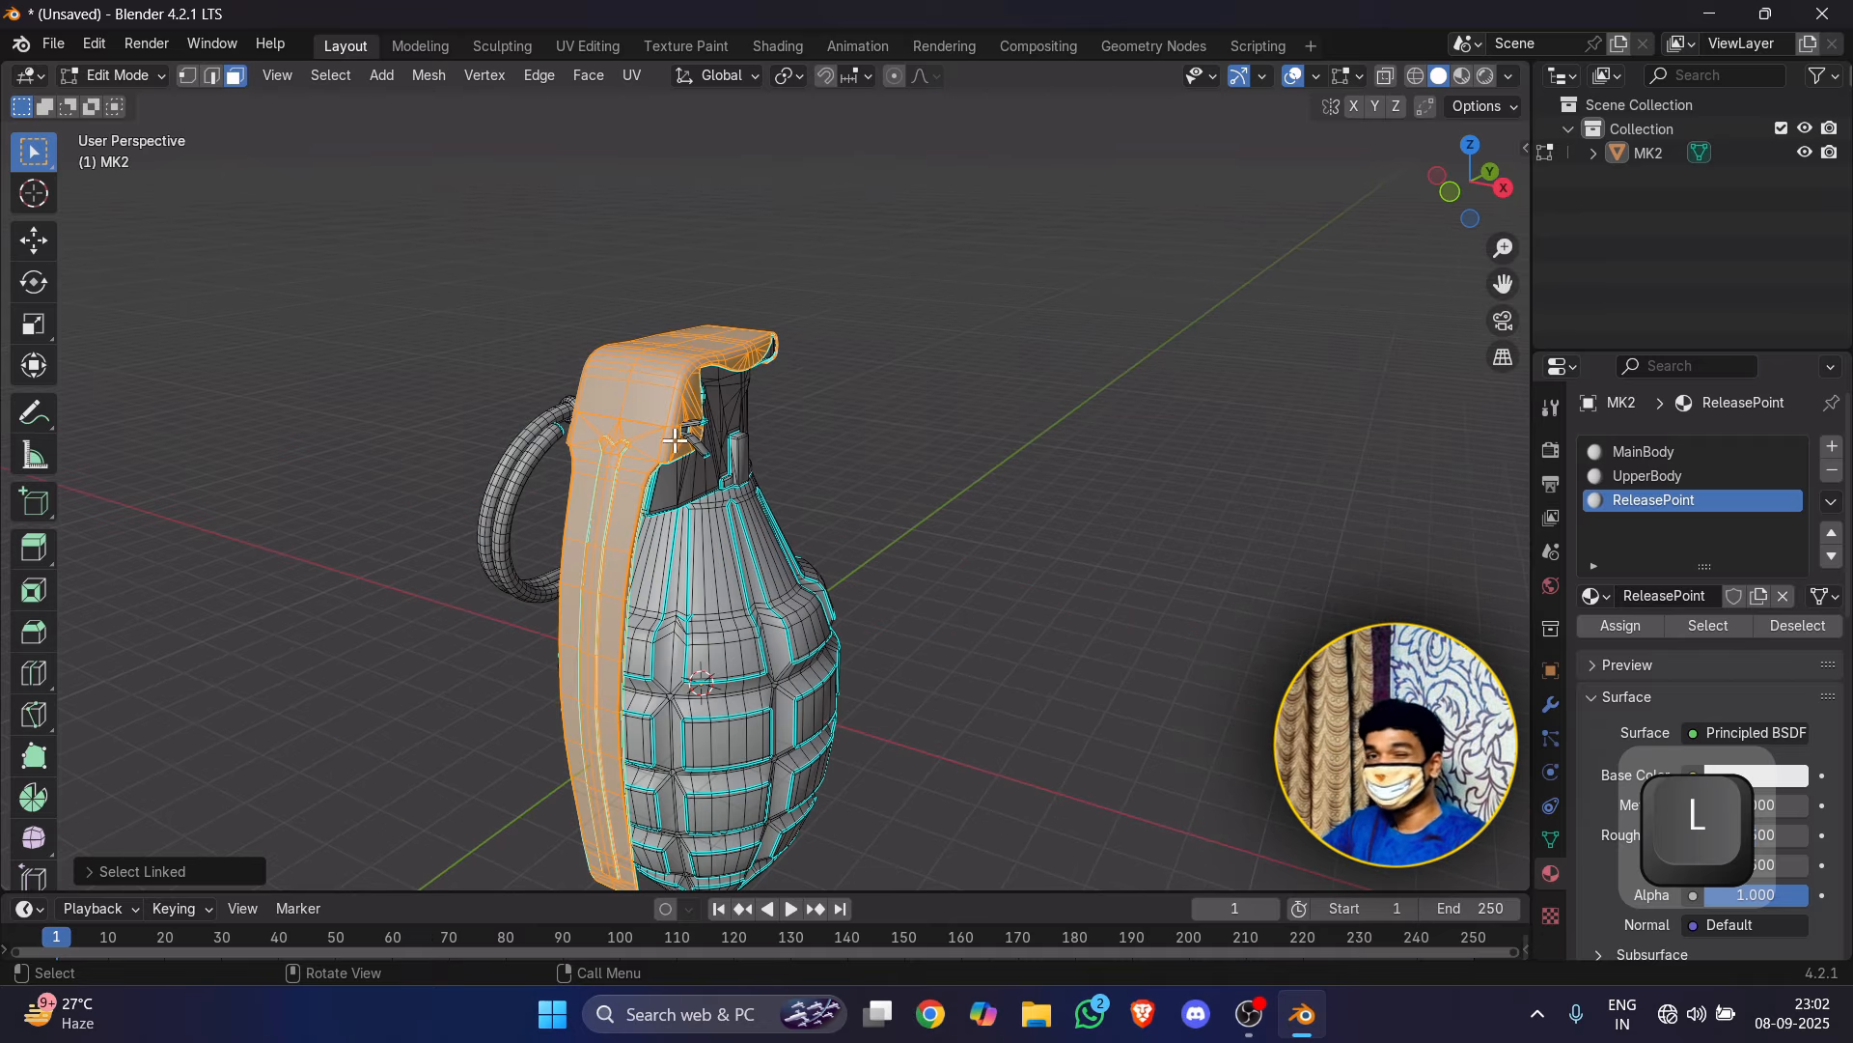
middle_click_drag(647, 439, 704, 355)
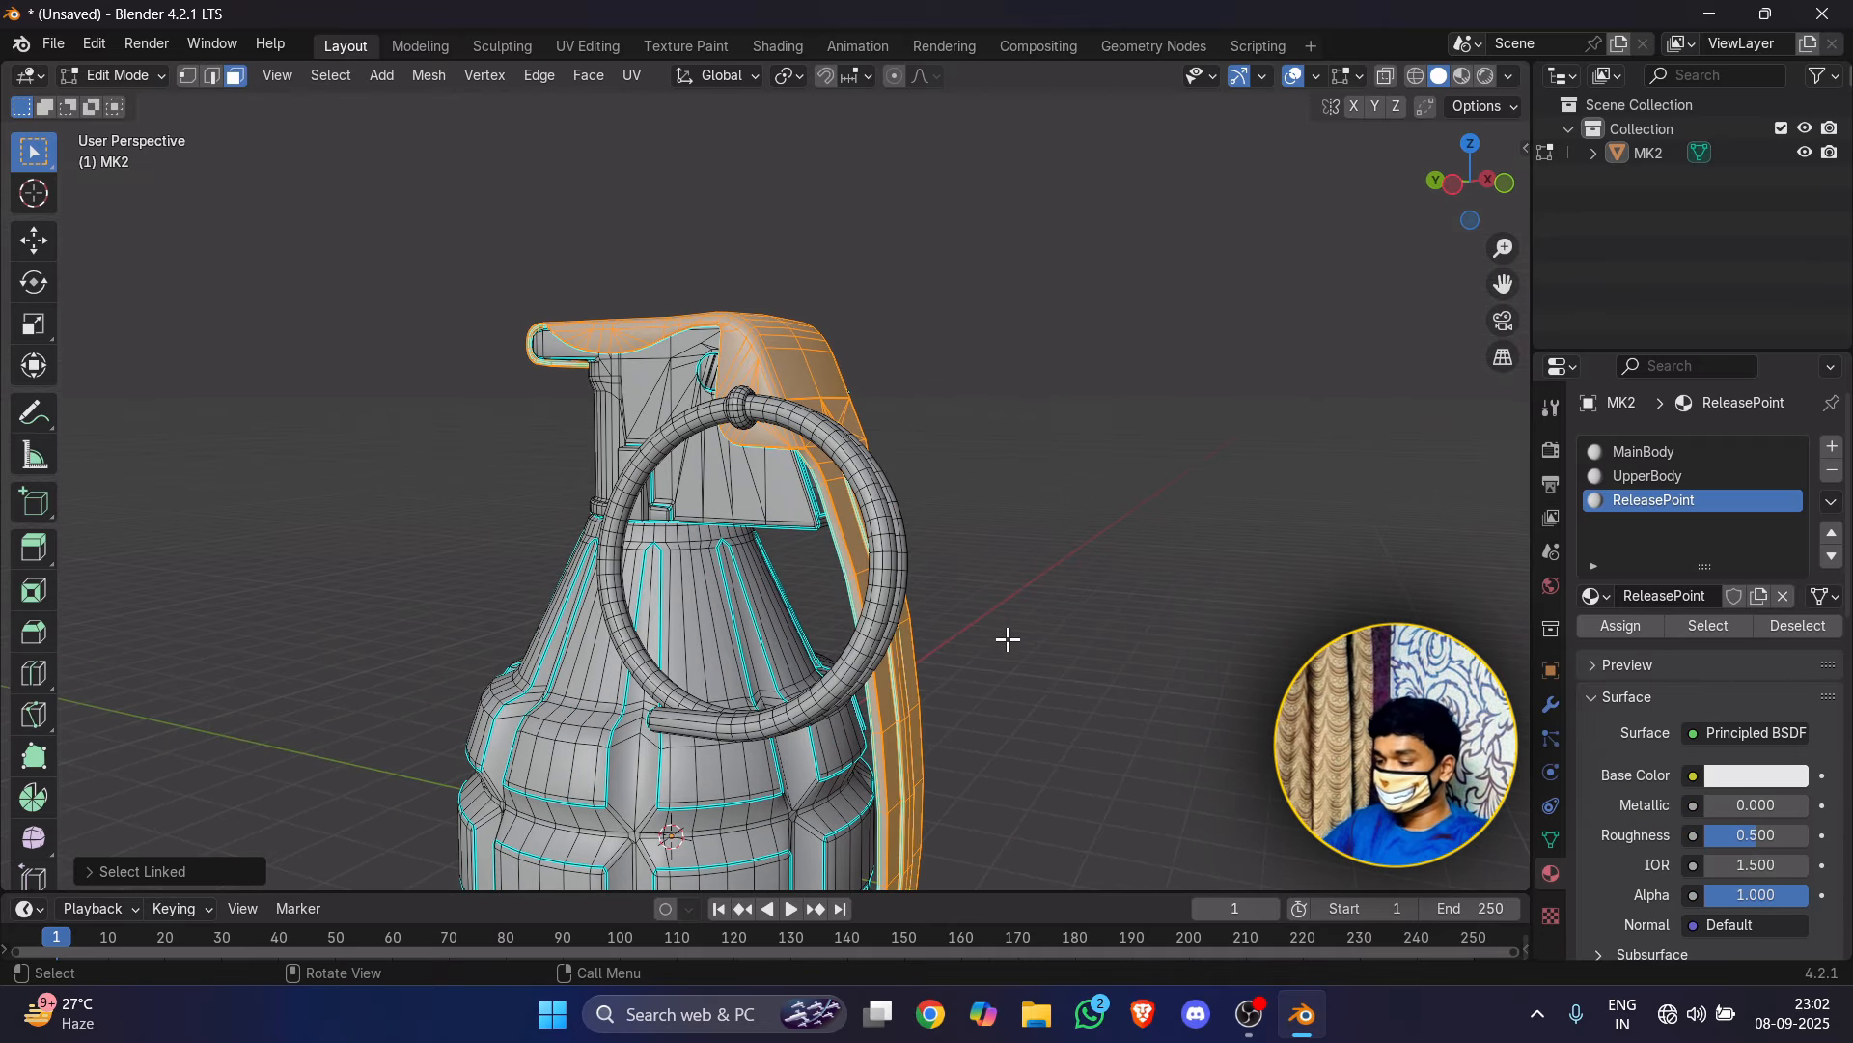
middle_click_drag(1008, 638, 1200, 686)
left_click(1642, 631)
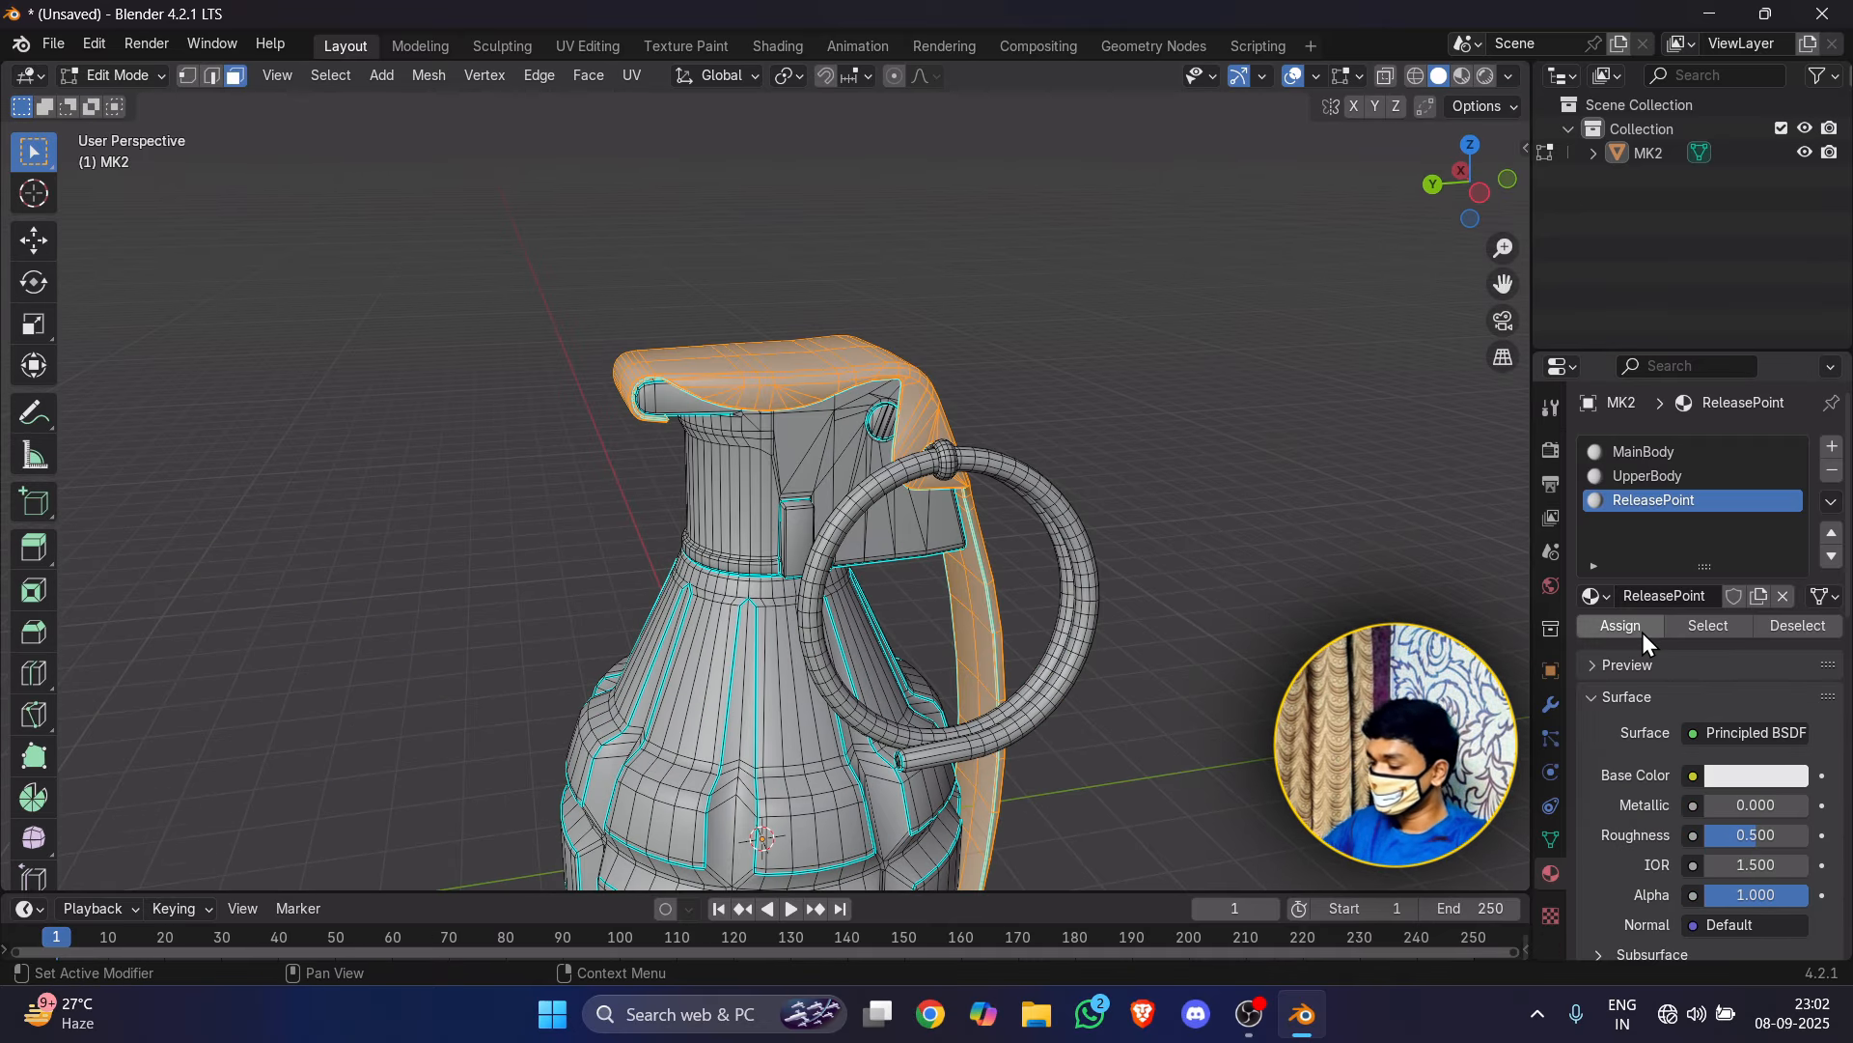
left_click(1318, 411)
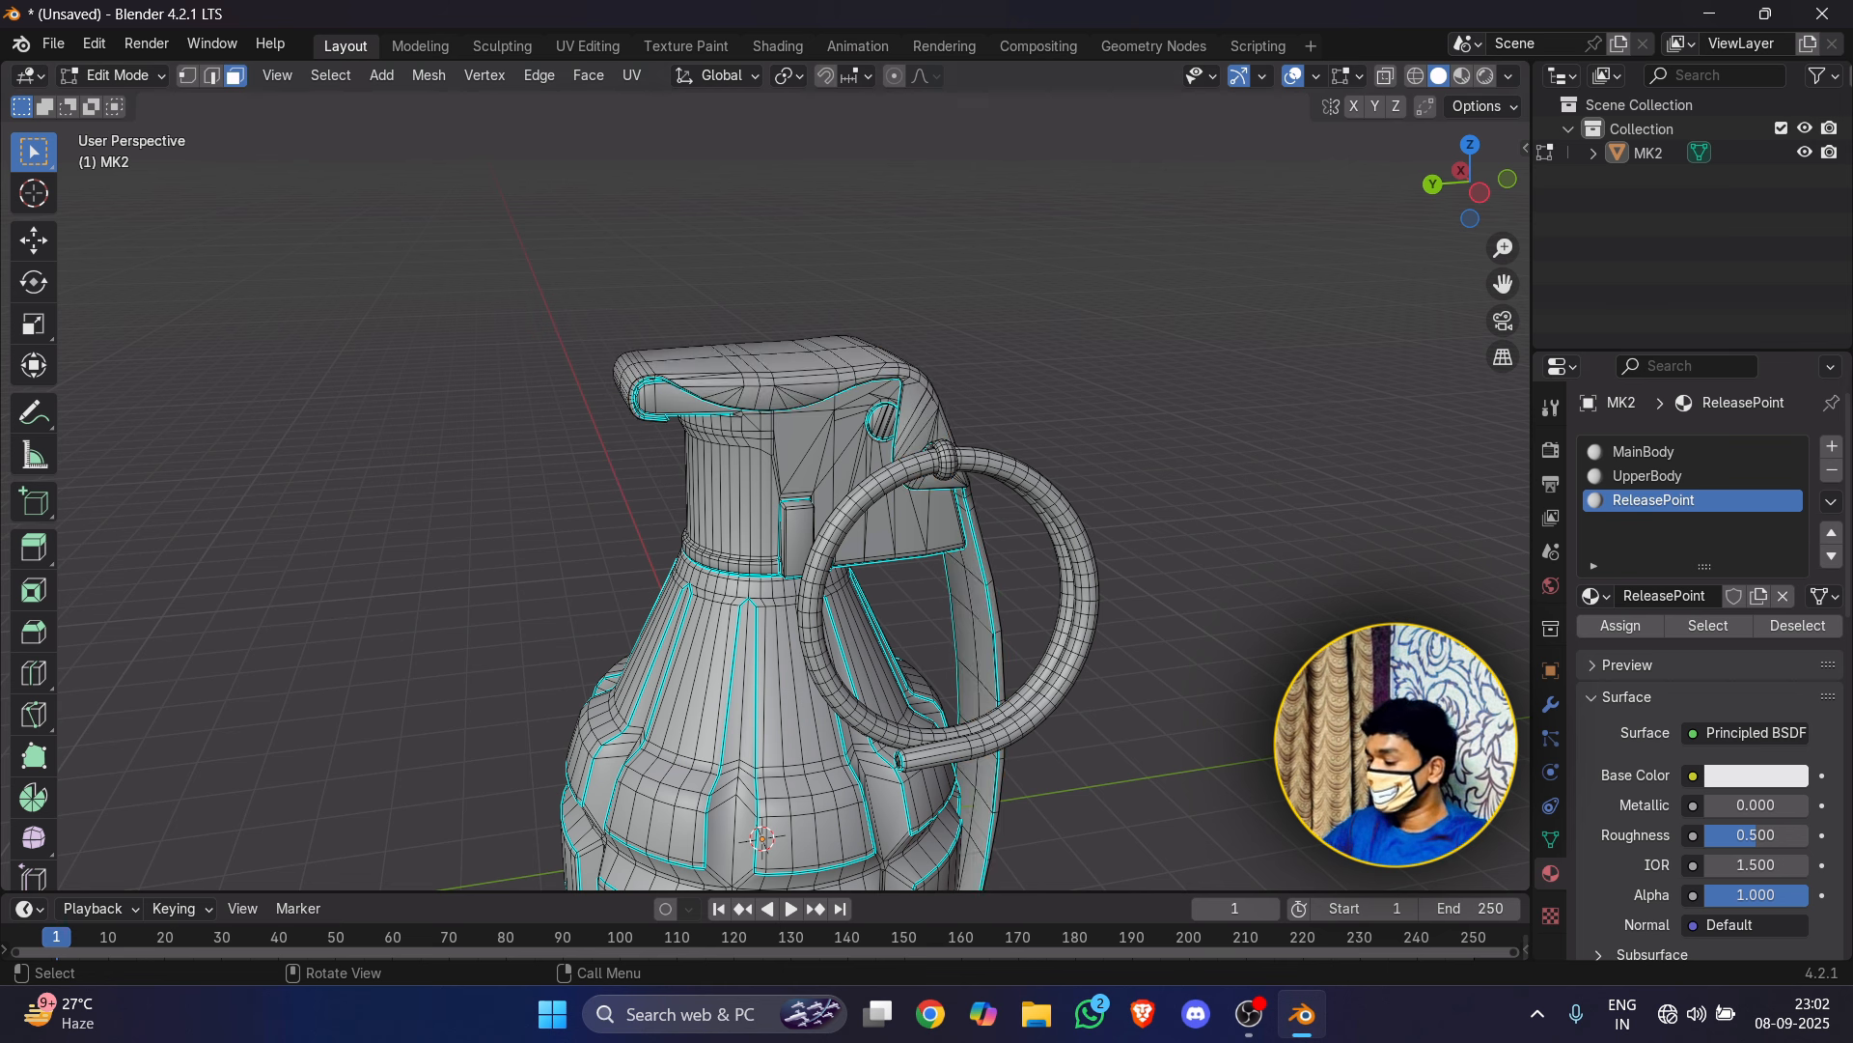
Step: Add a fourth material slot with a new material and name it Ring
left_click(1831, 449)
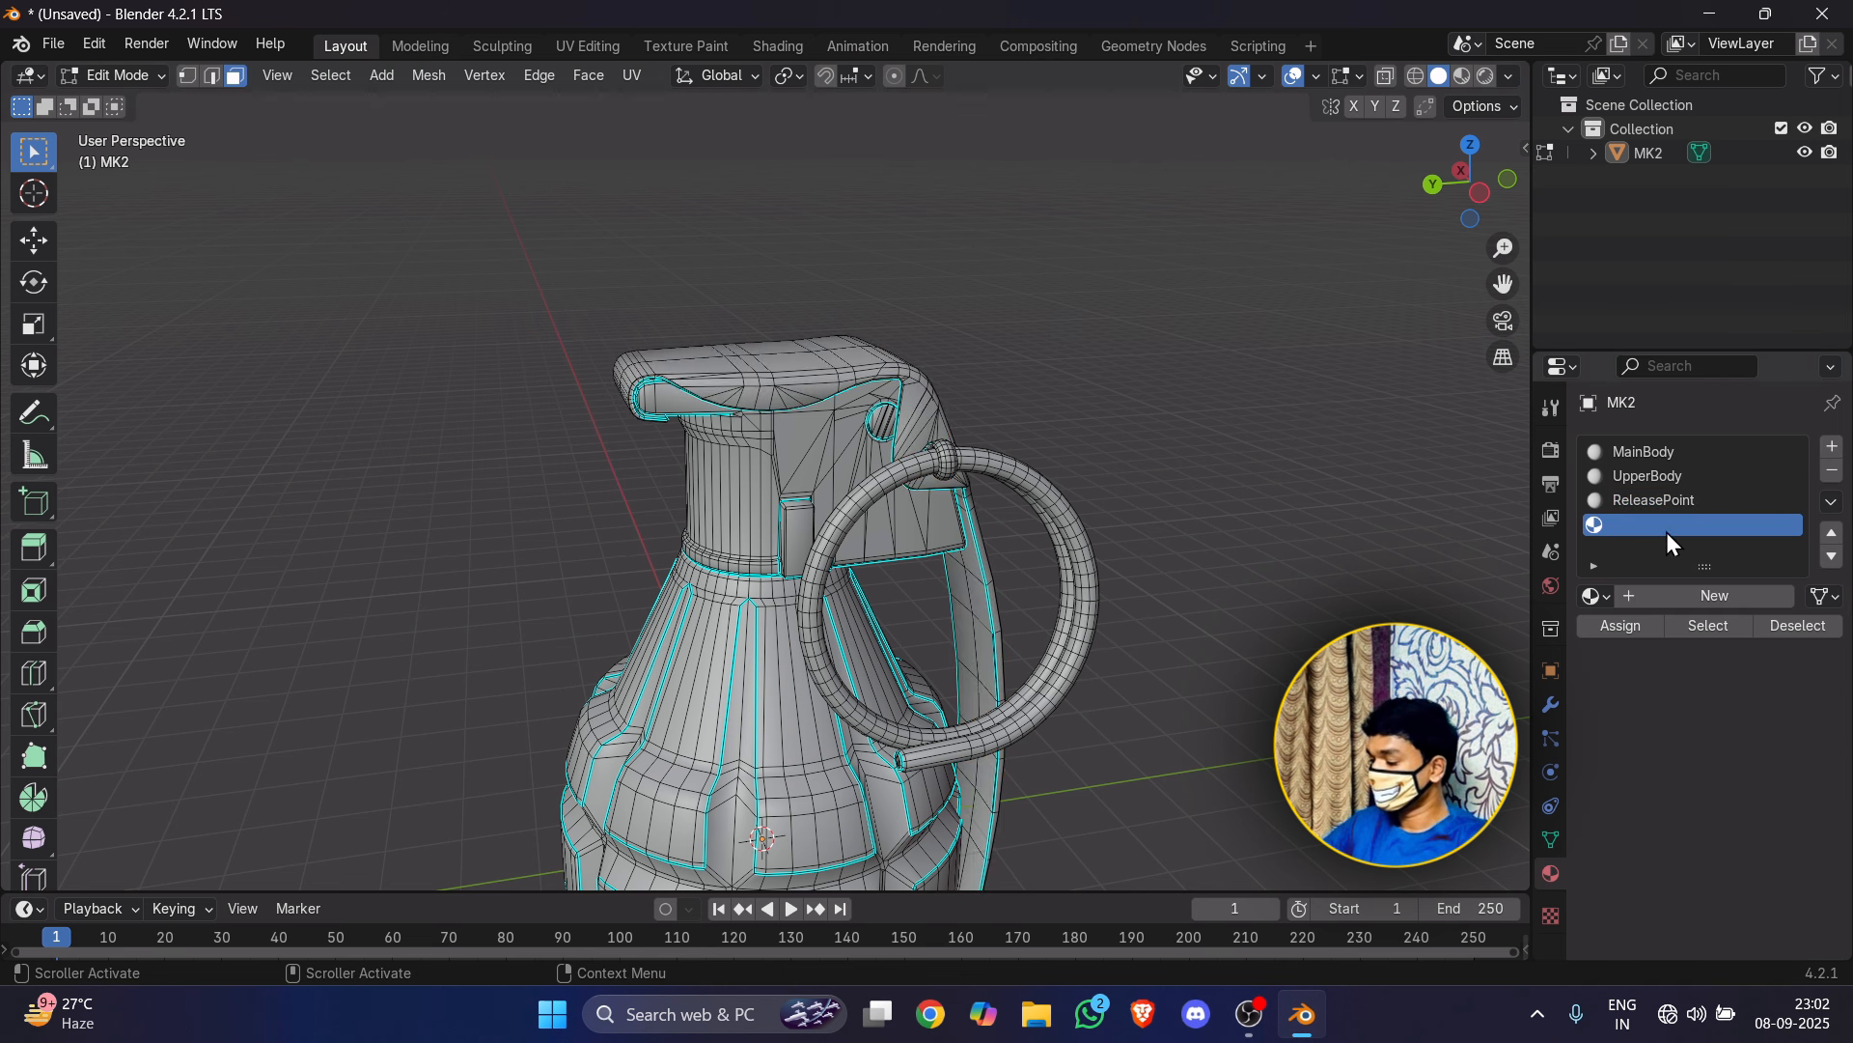
left_click(1714, 595)
double_click(1658, 521)
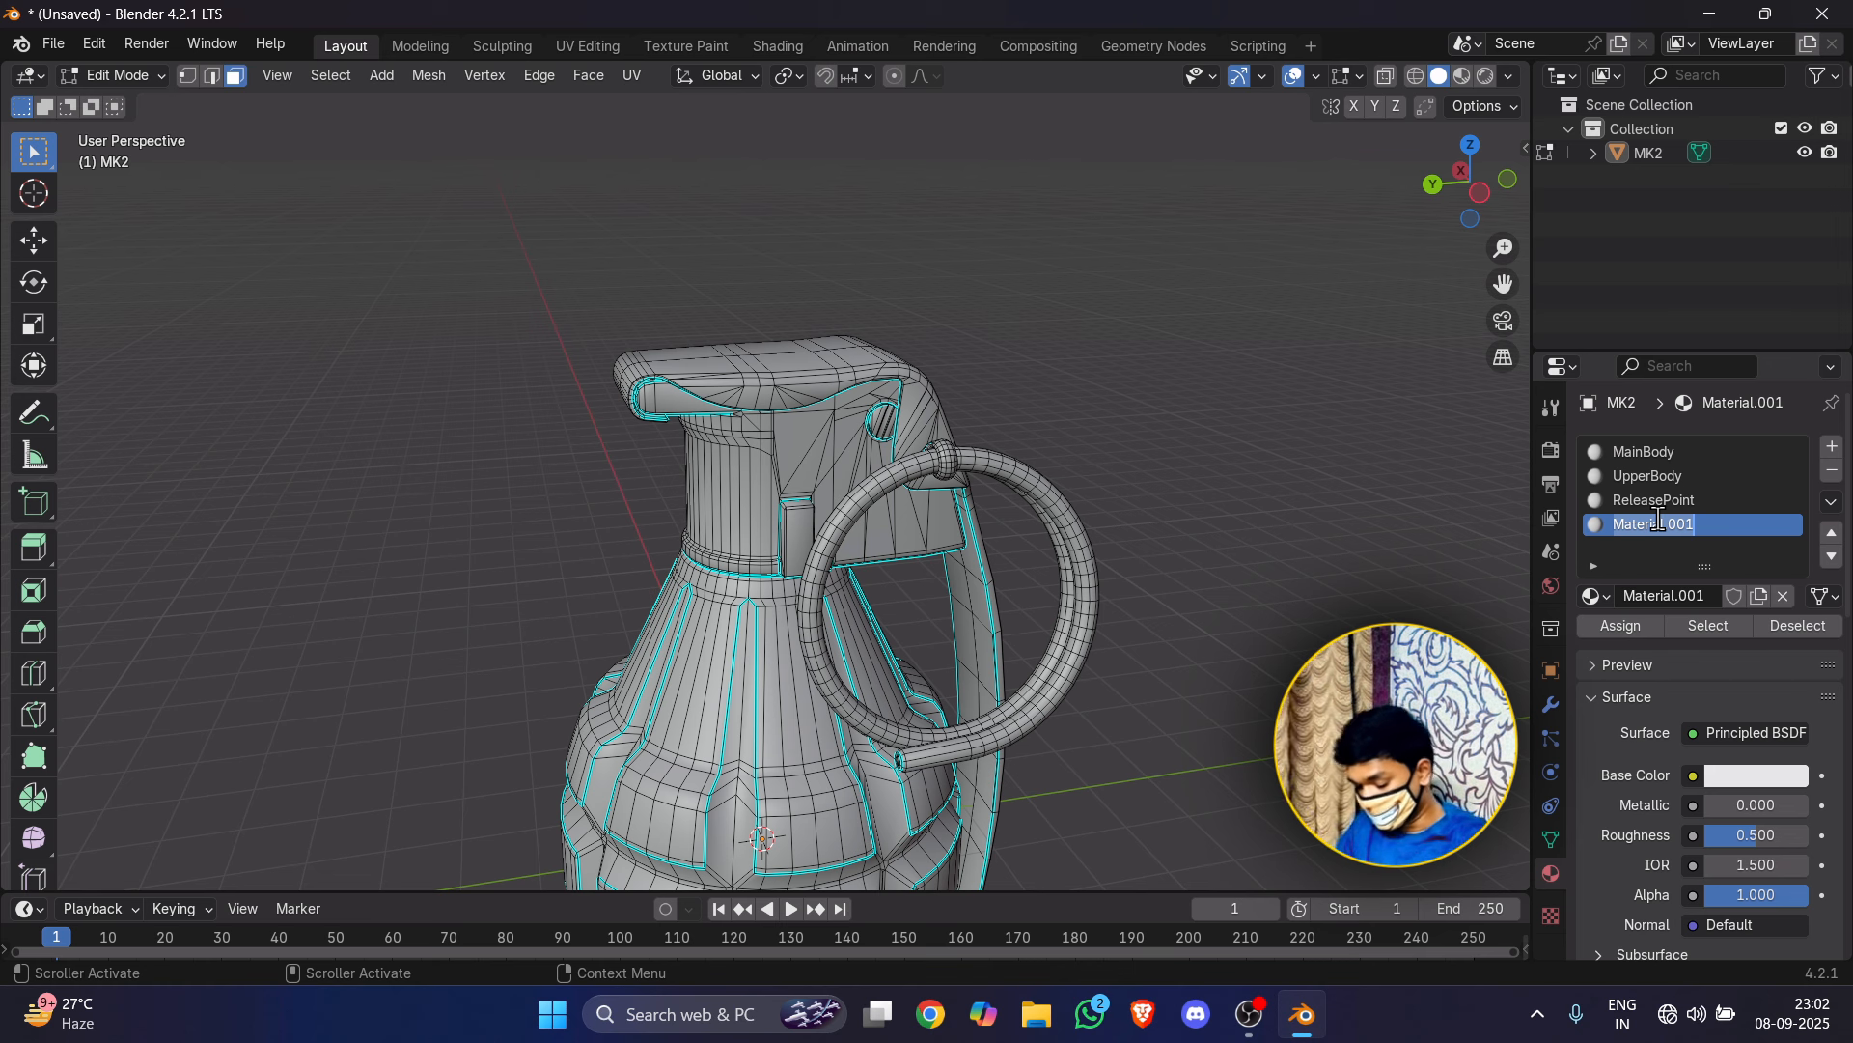
type("R")
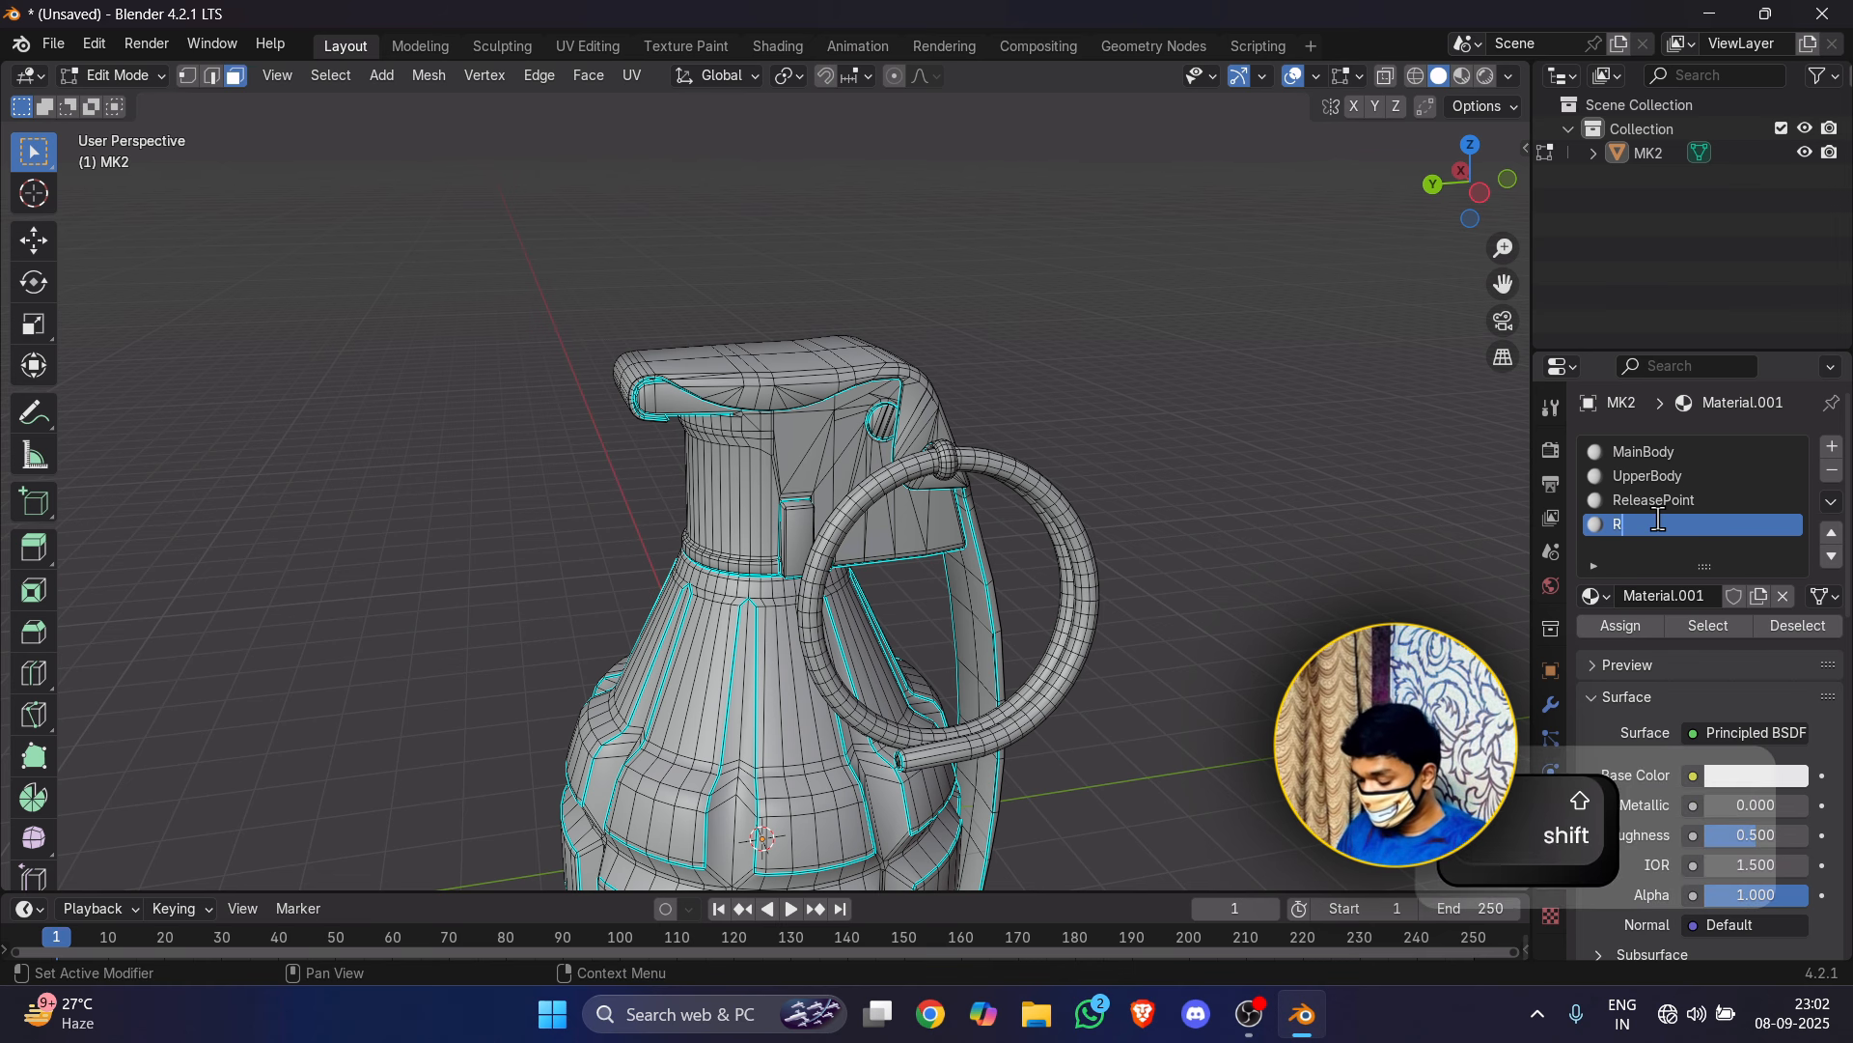
type("ing")
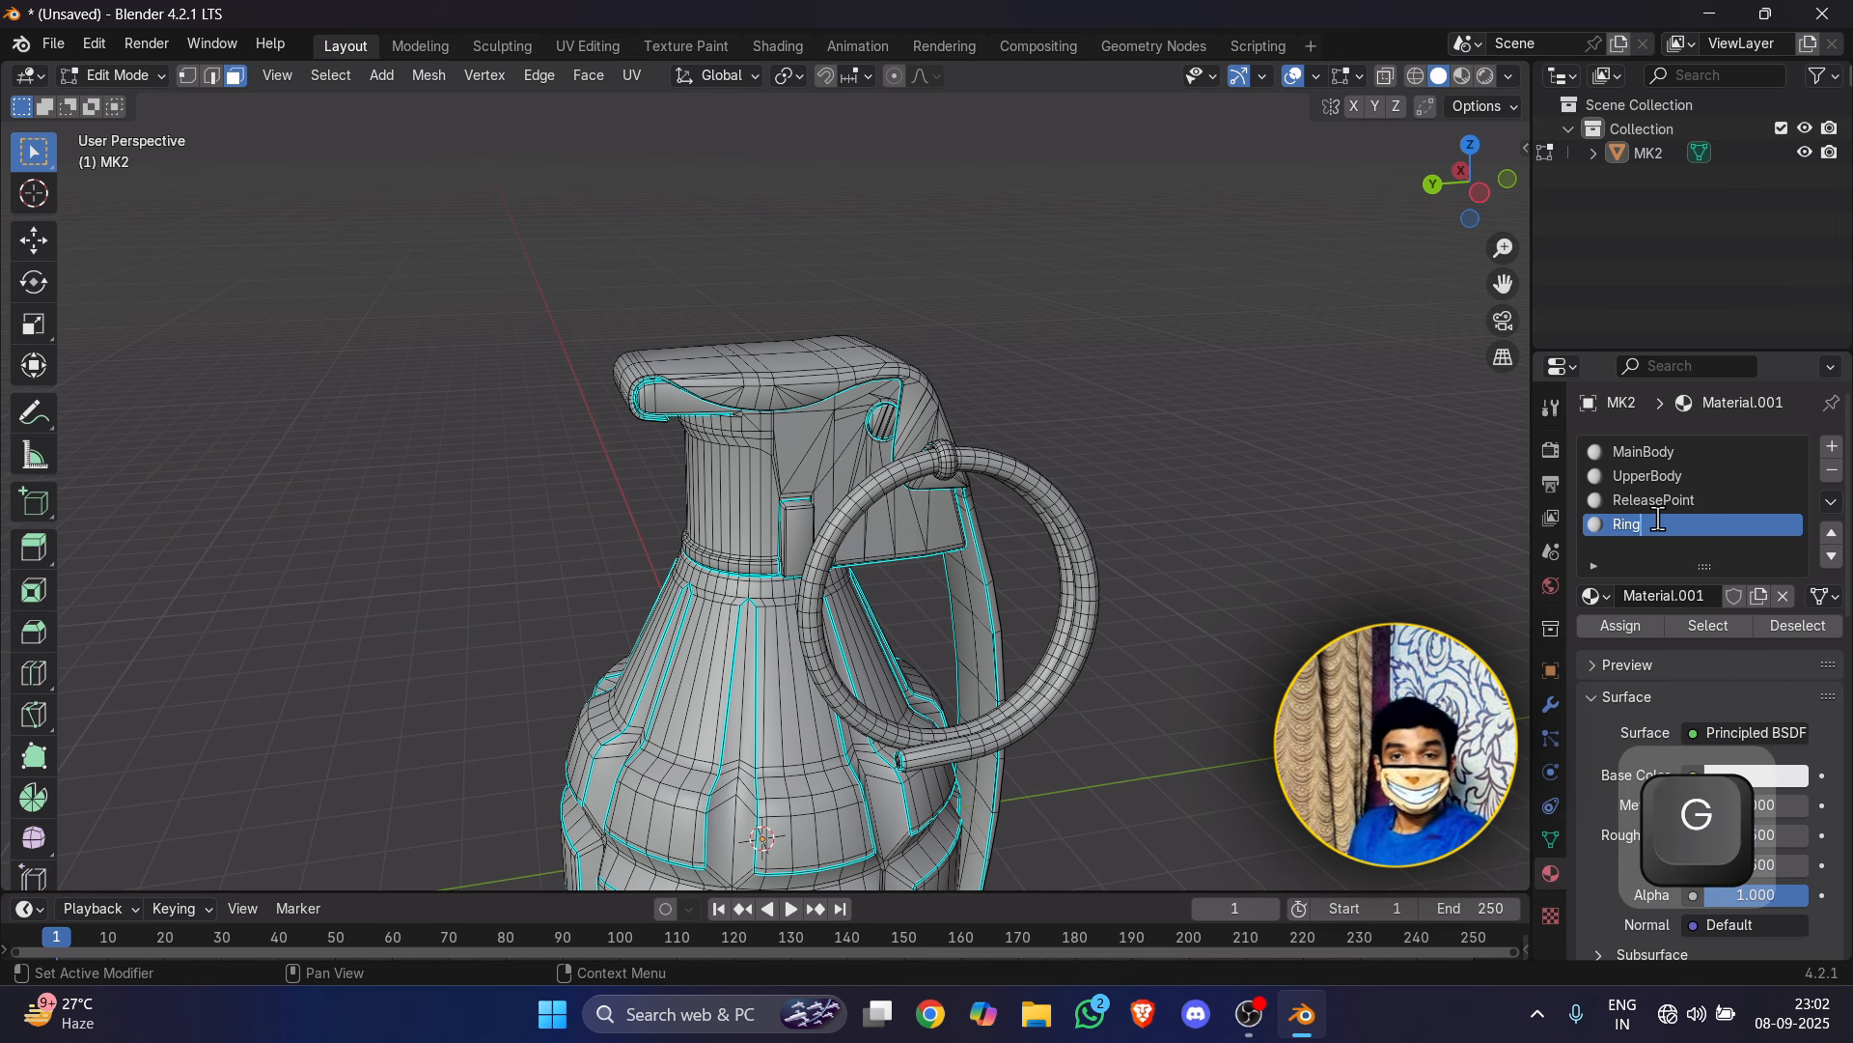
left_click(1113, 460)
Step: Select all linked faces of the pull ring for the Ring material and clear the selection
scroll(1089, 507, "up", 3)
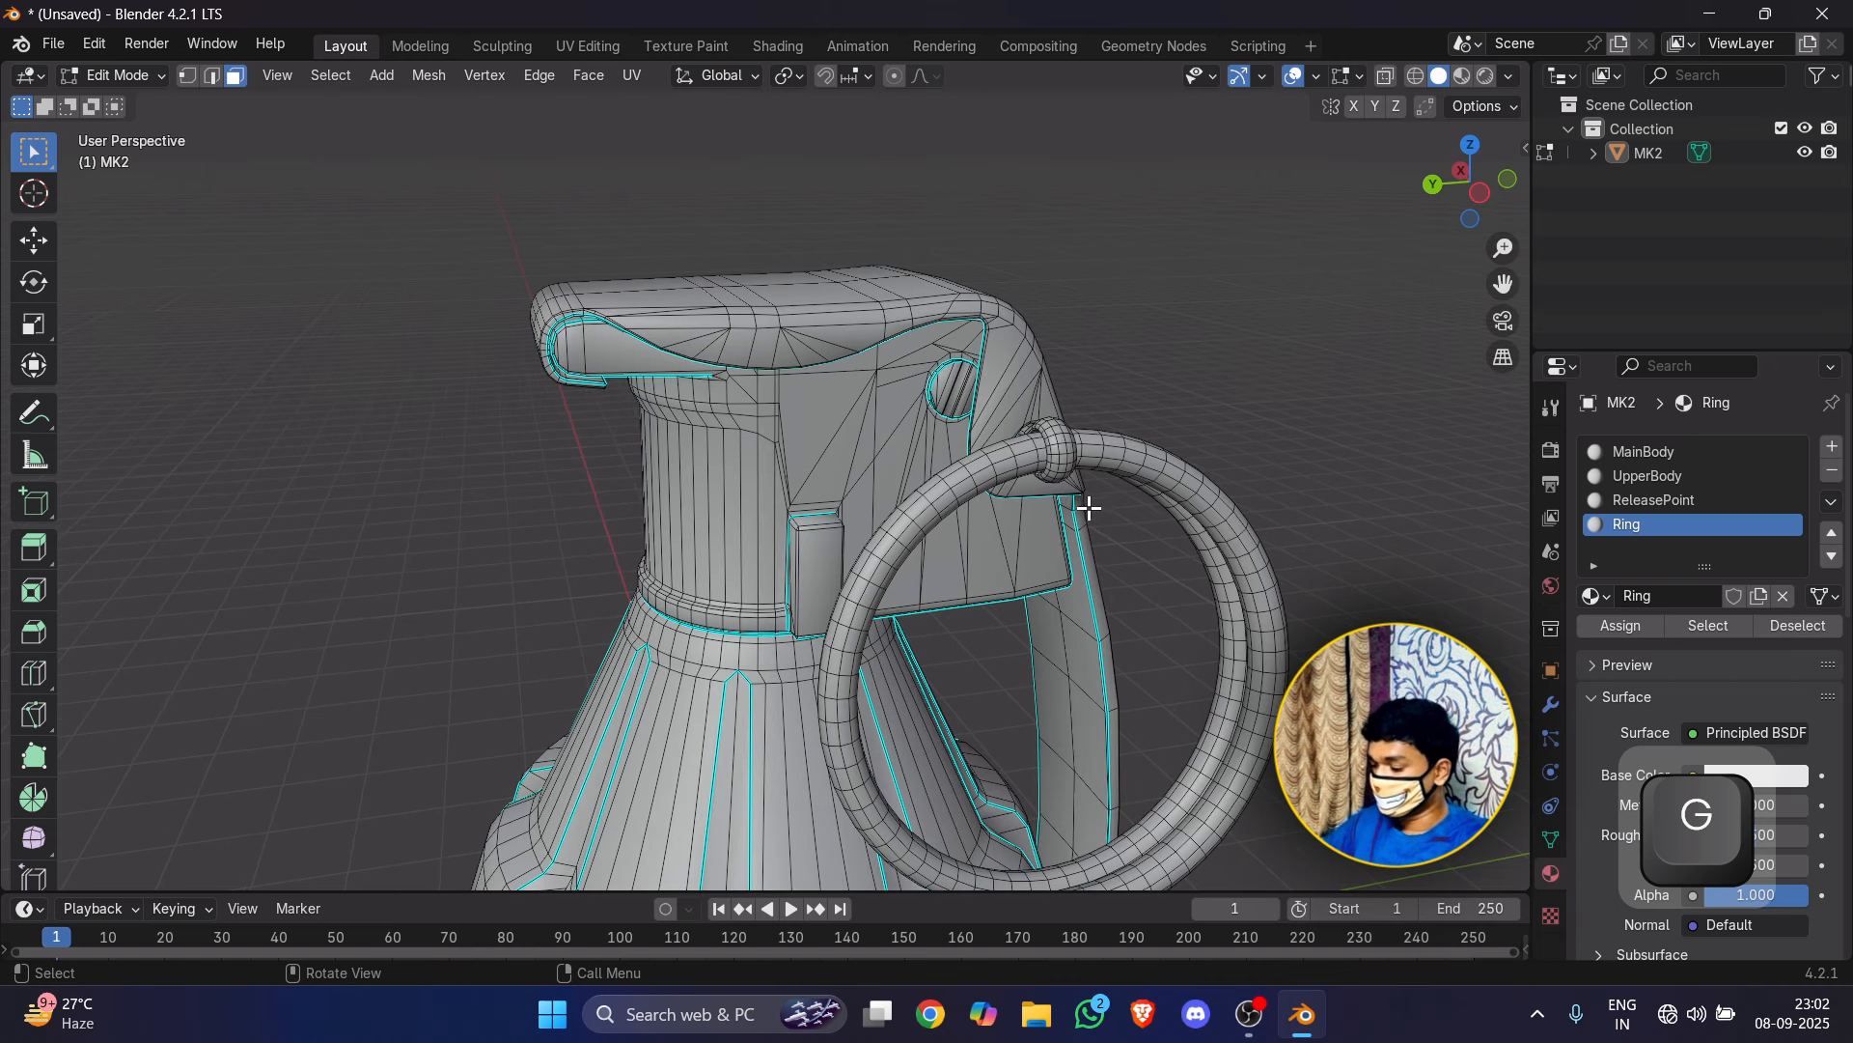
key("l")
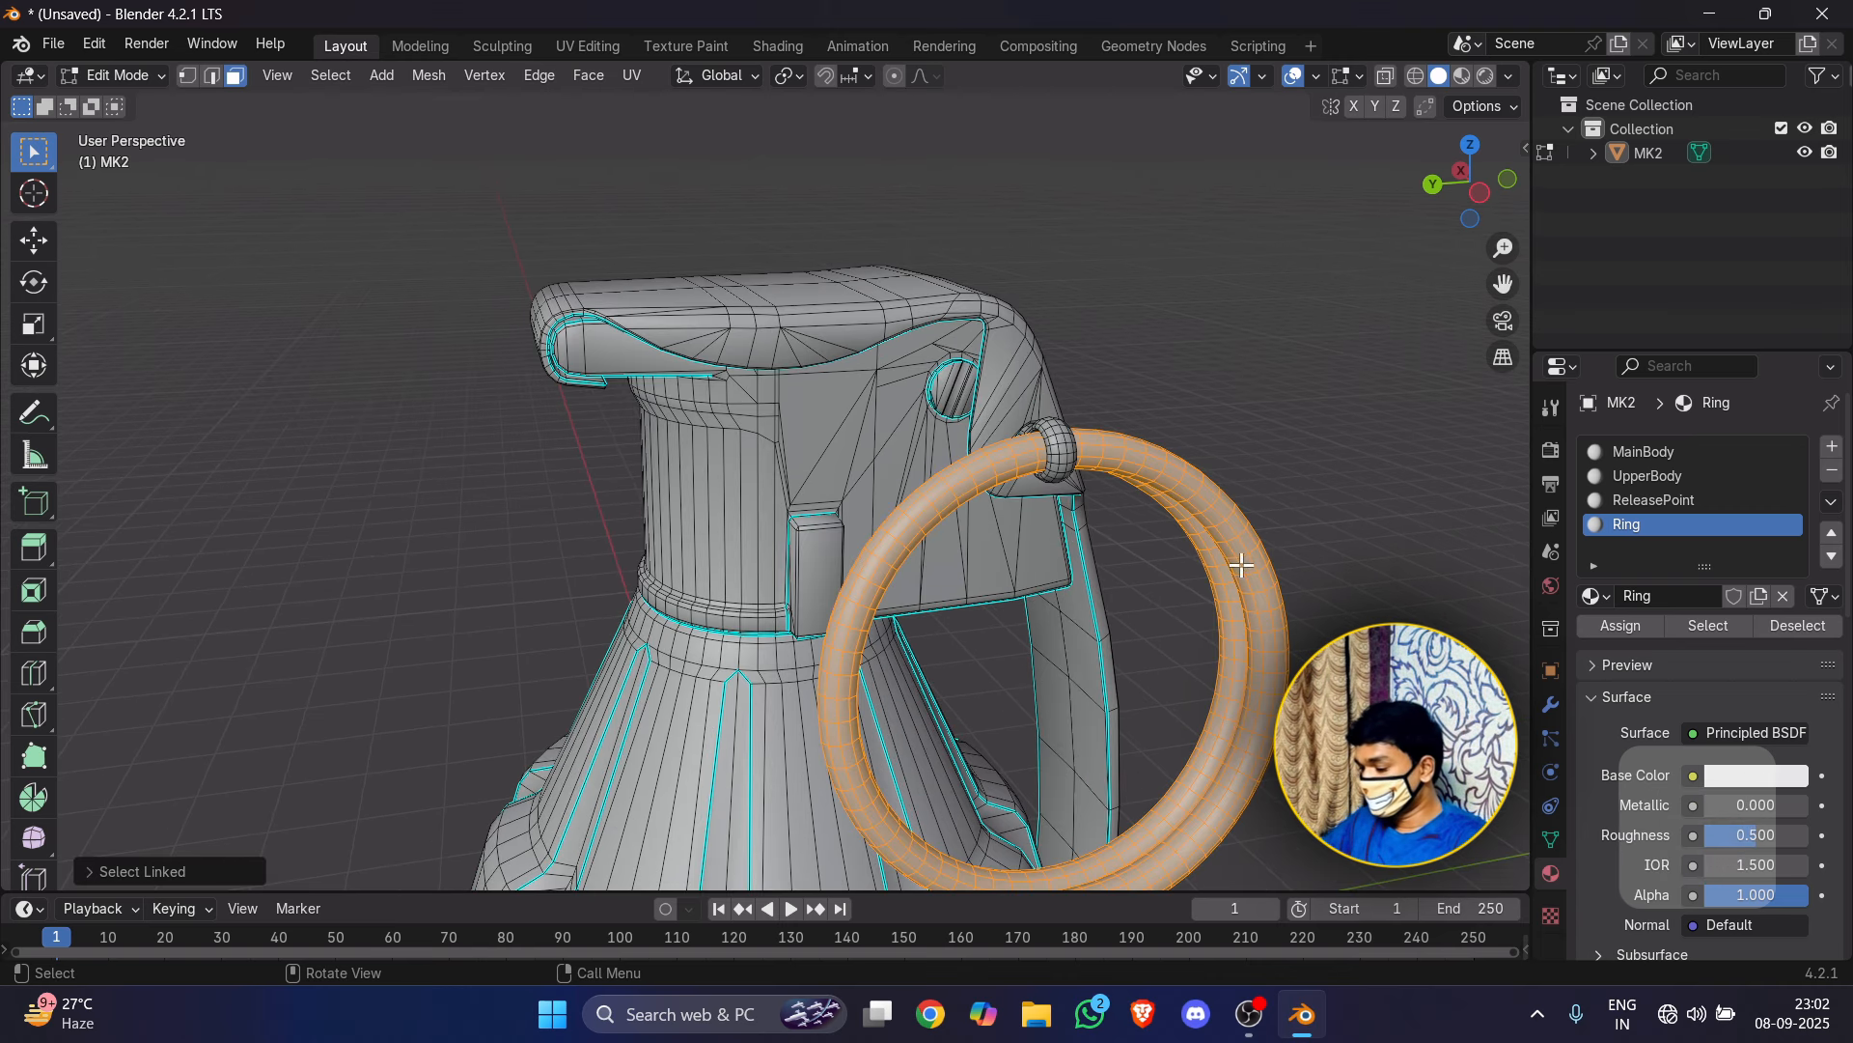
scroll(1391, 577, "up", 2)
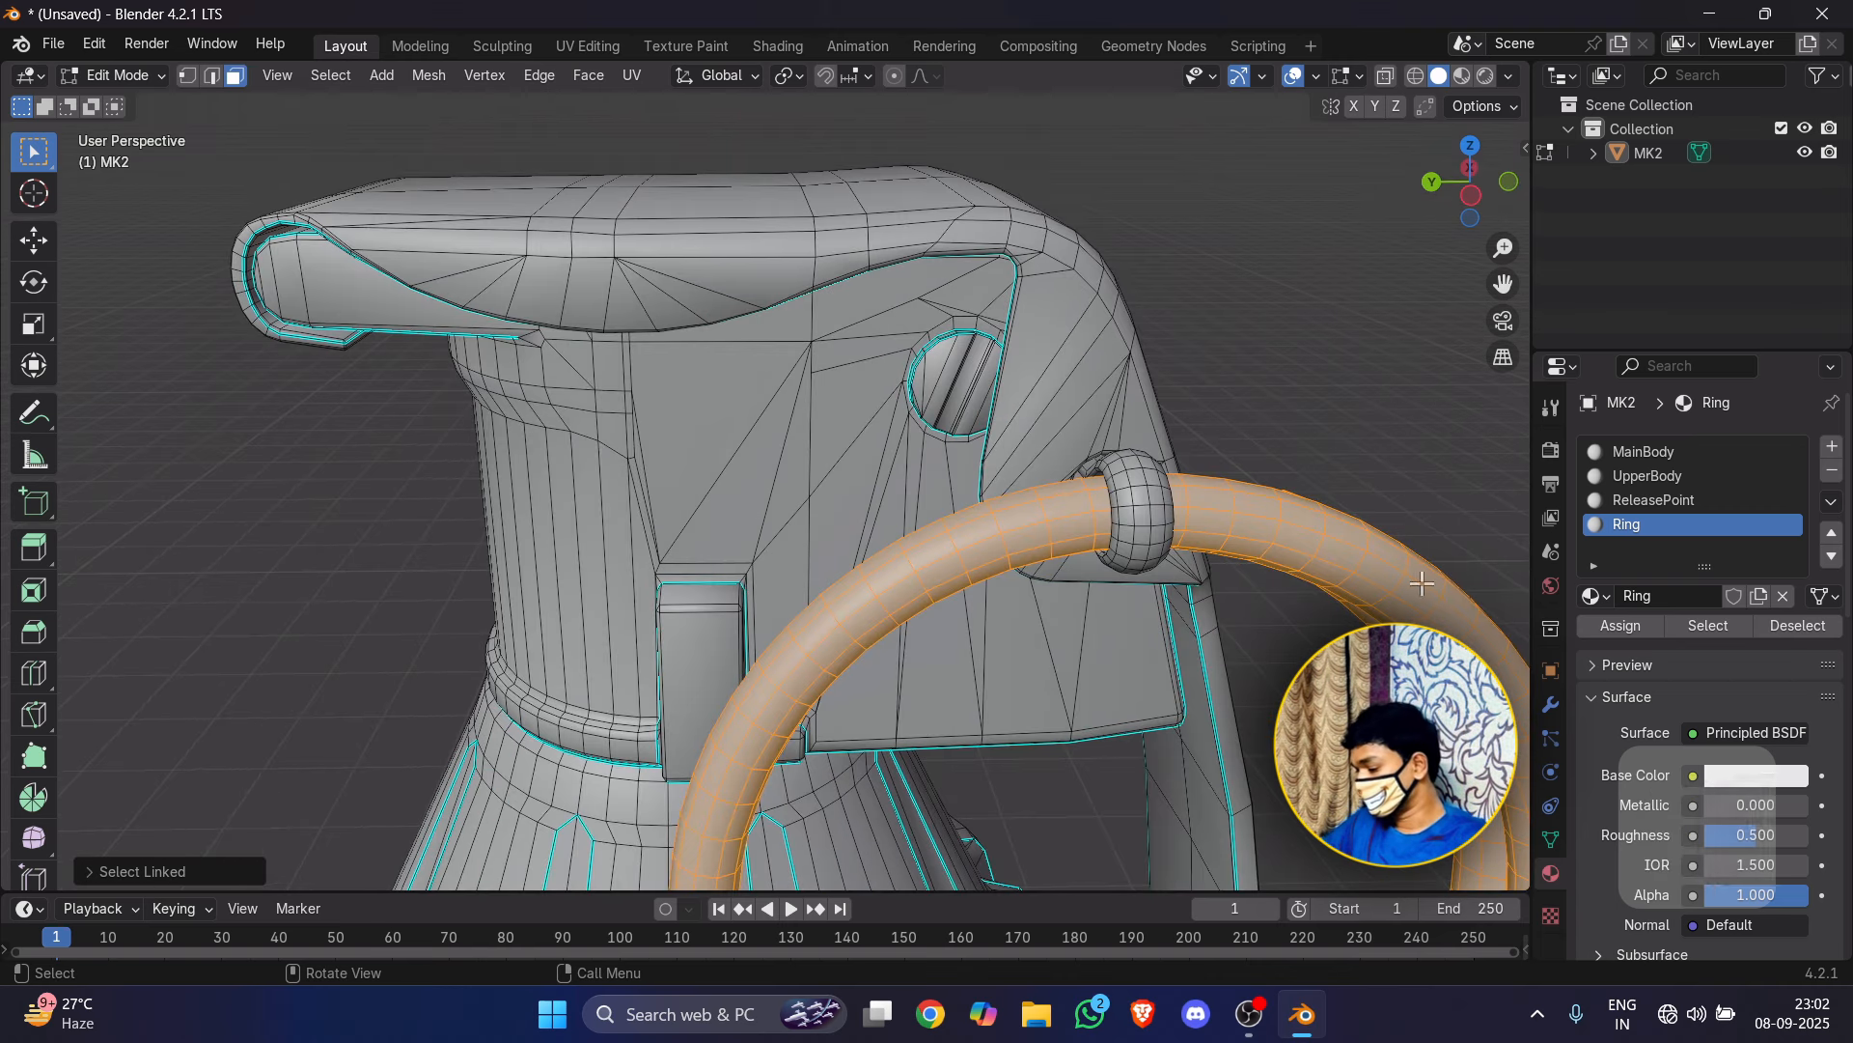
left_click(1300, 290)
scroll(1083, 396, "down", 3)
Step: Add a fifth material named logo and assign it to the linked faces of the round pin in the upper housing
left_click(1833, 447)
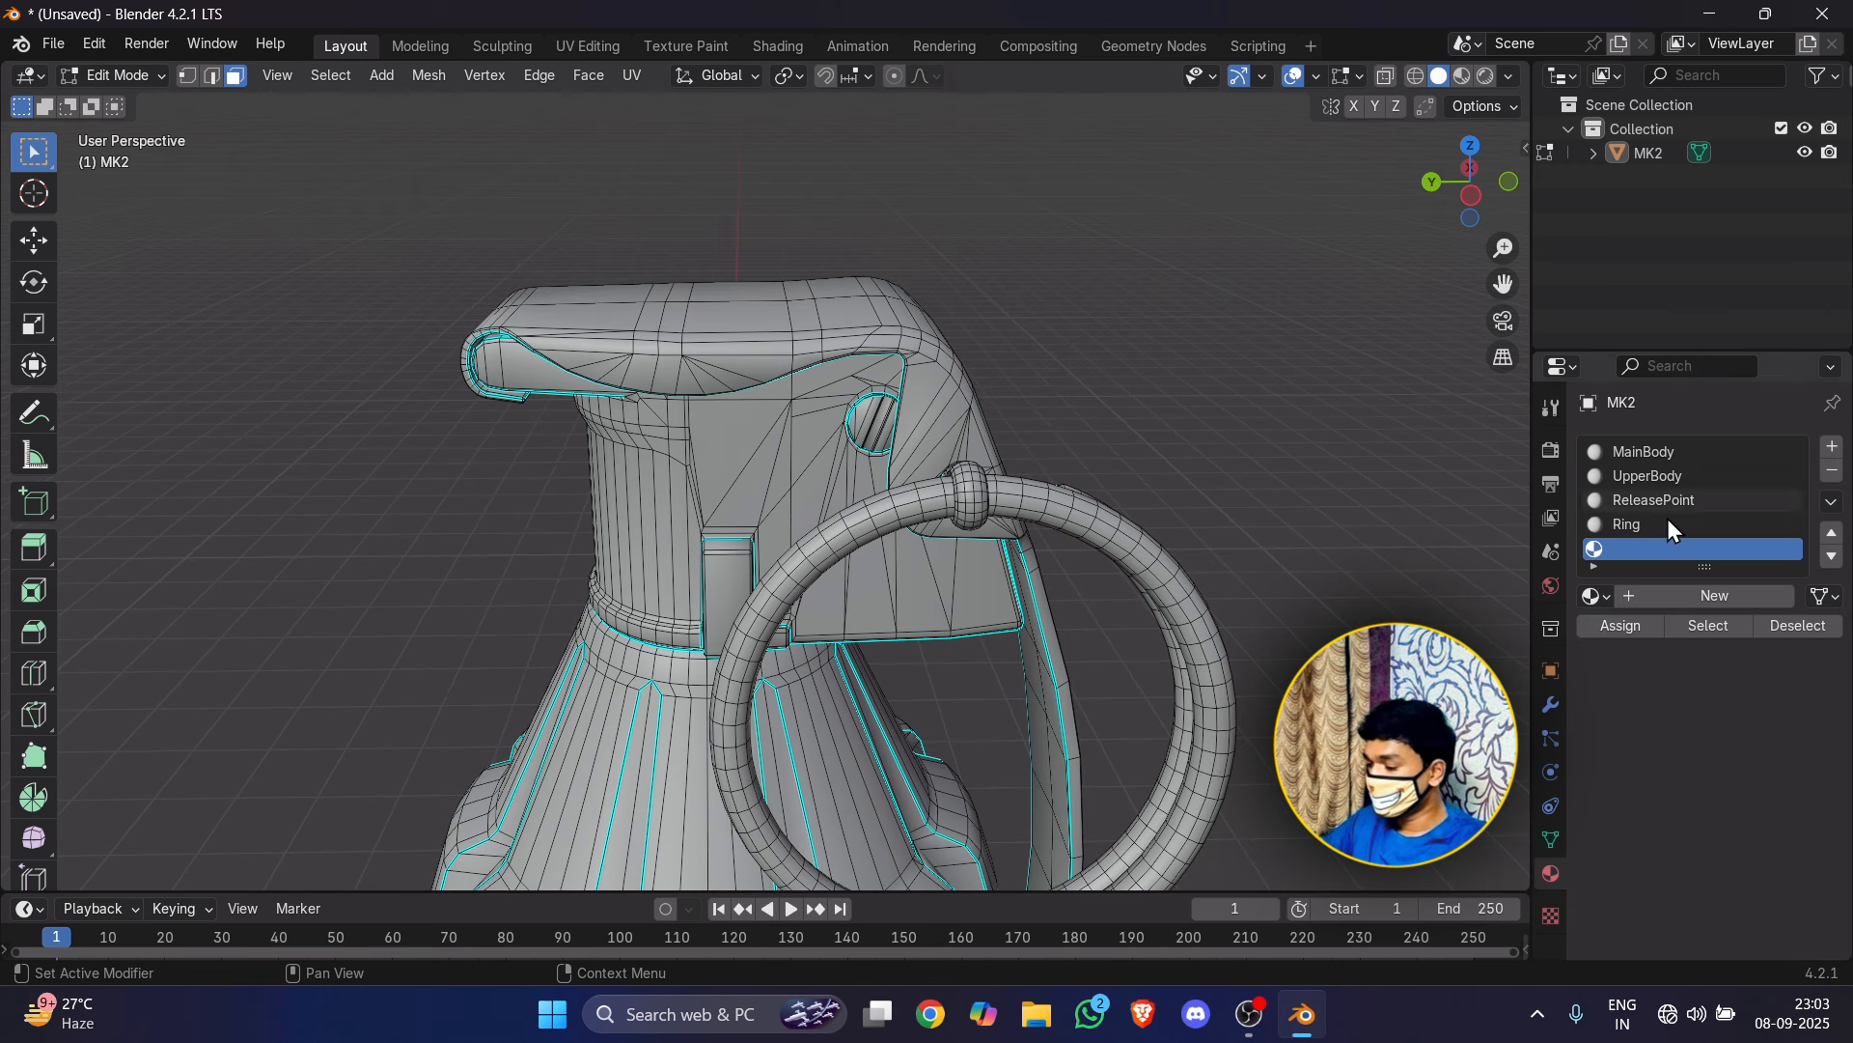
left_click(1701, 595)
scroll(817, 471, "up", 3)
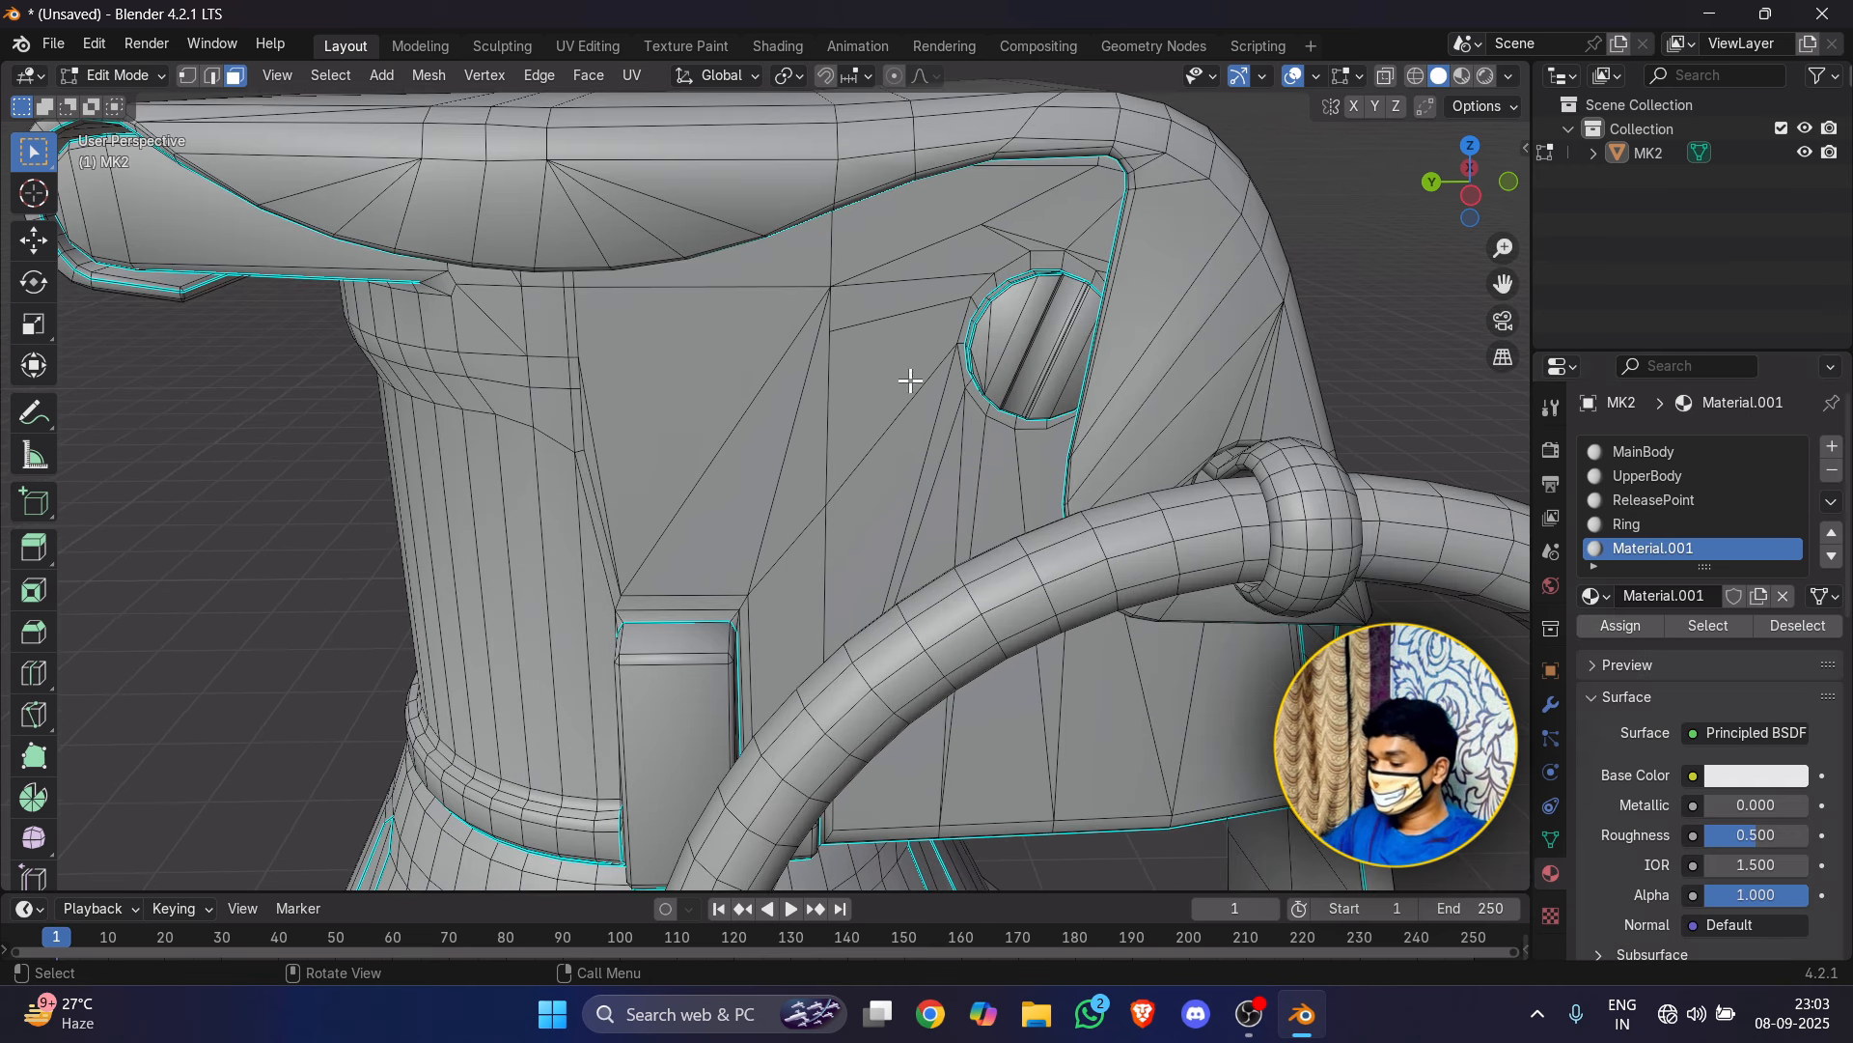
key("l")
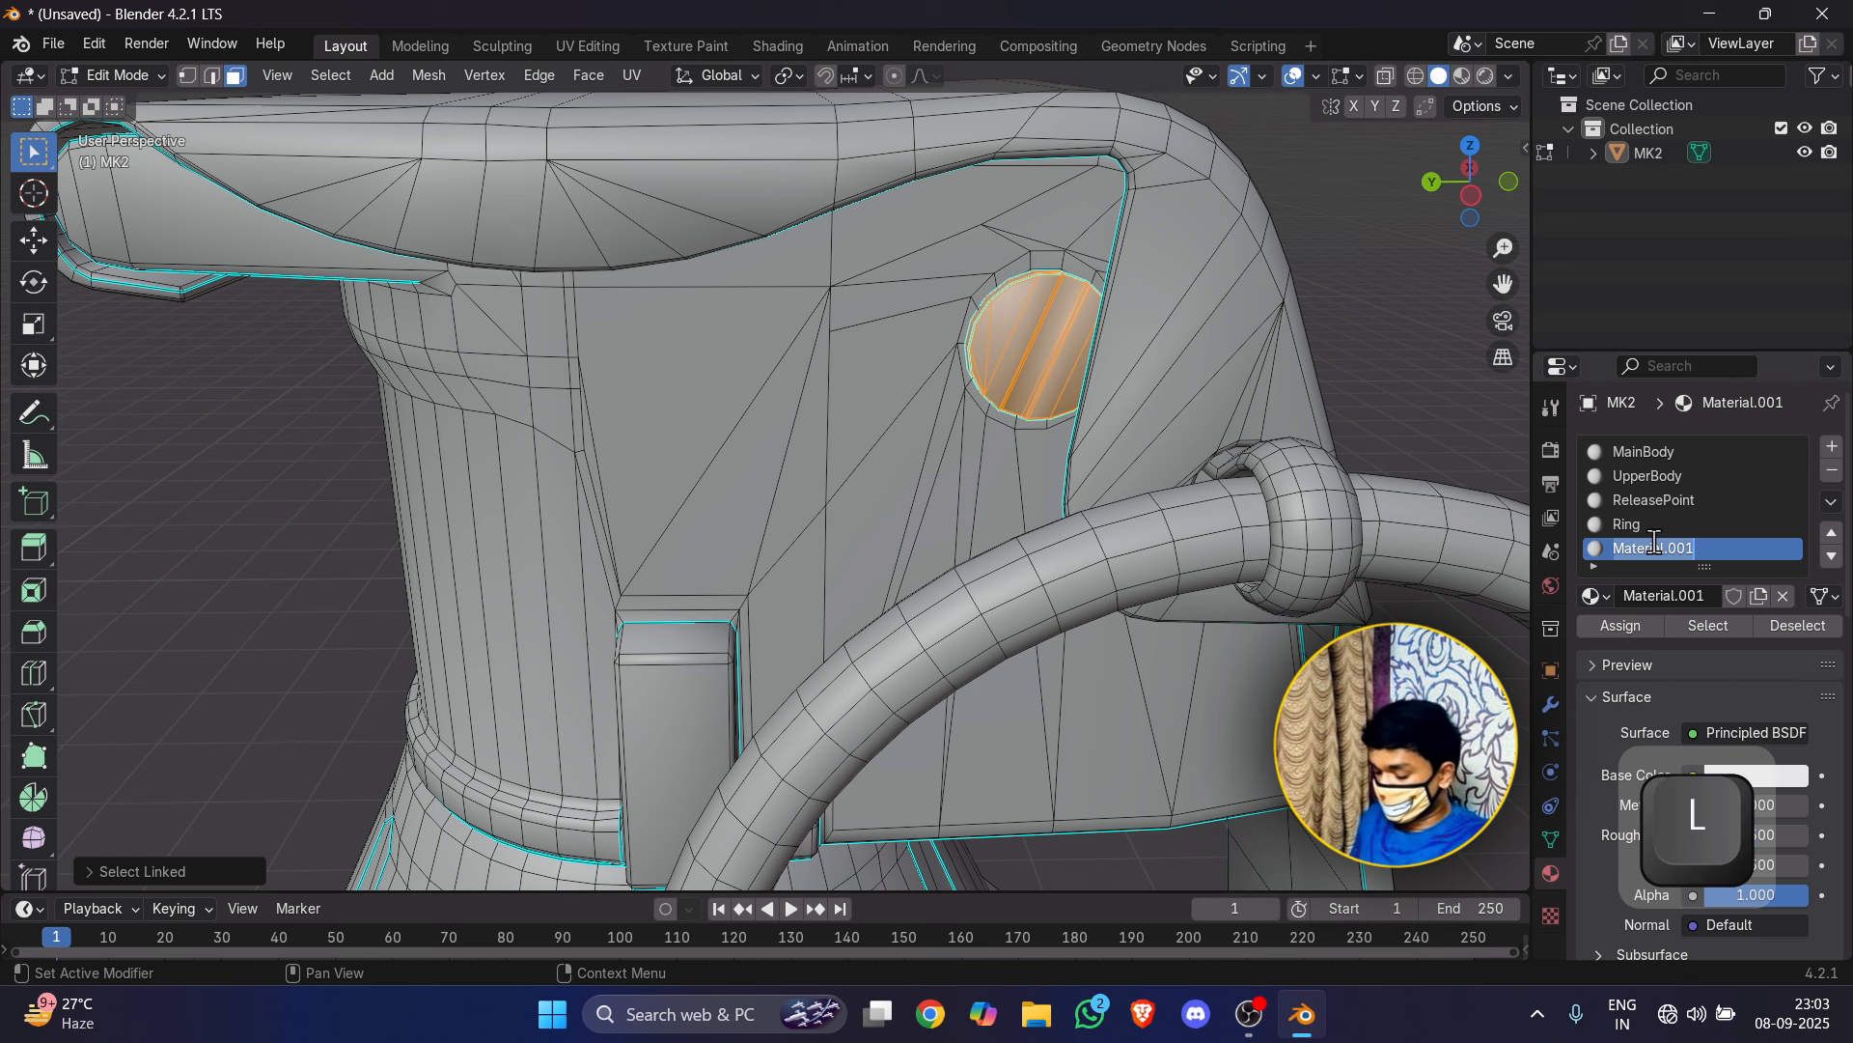
type("logo")
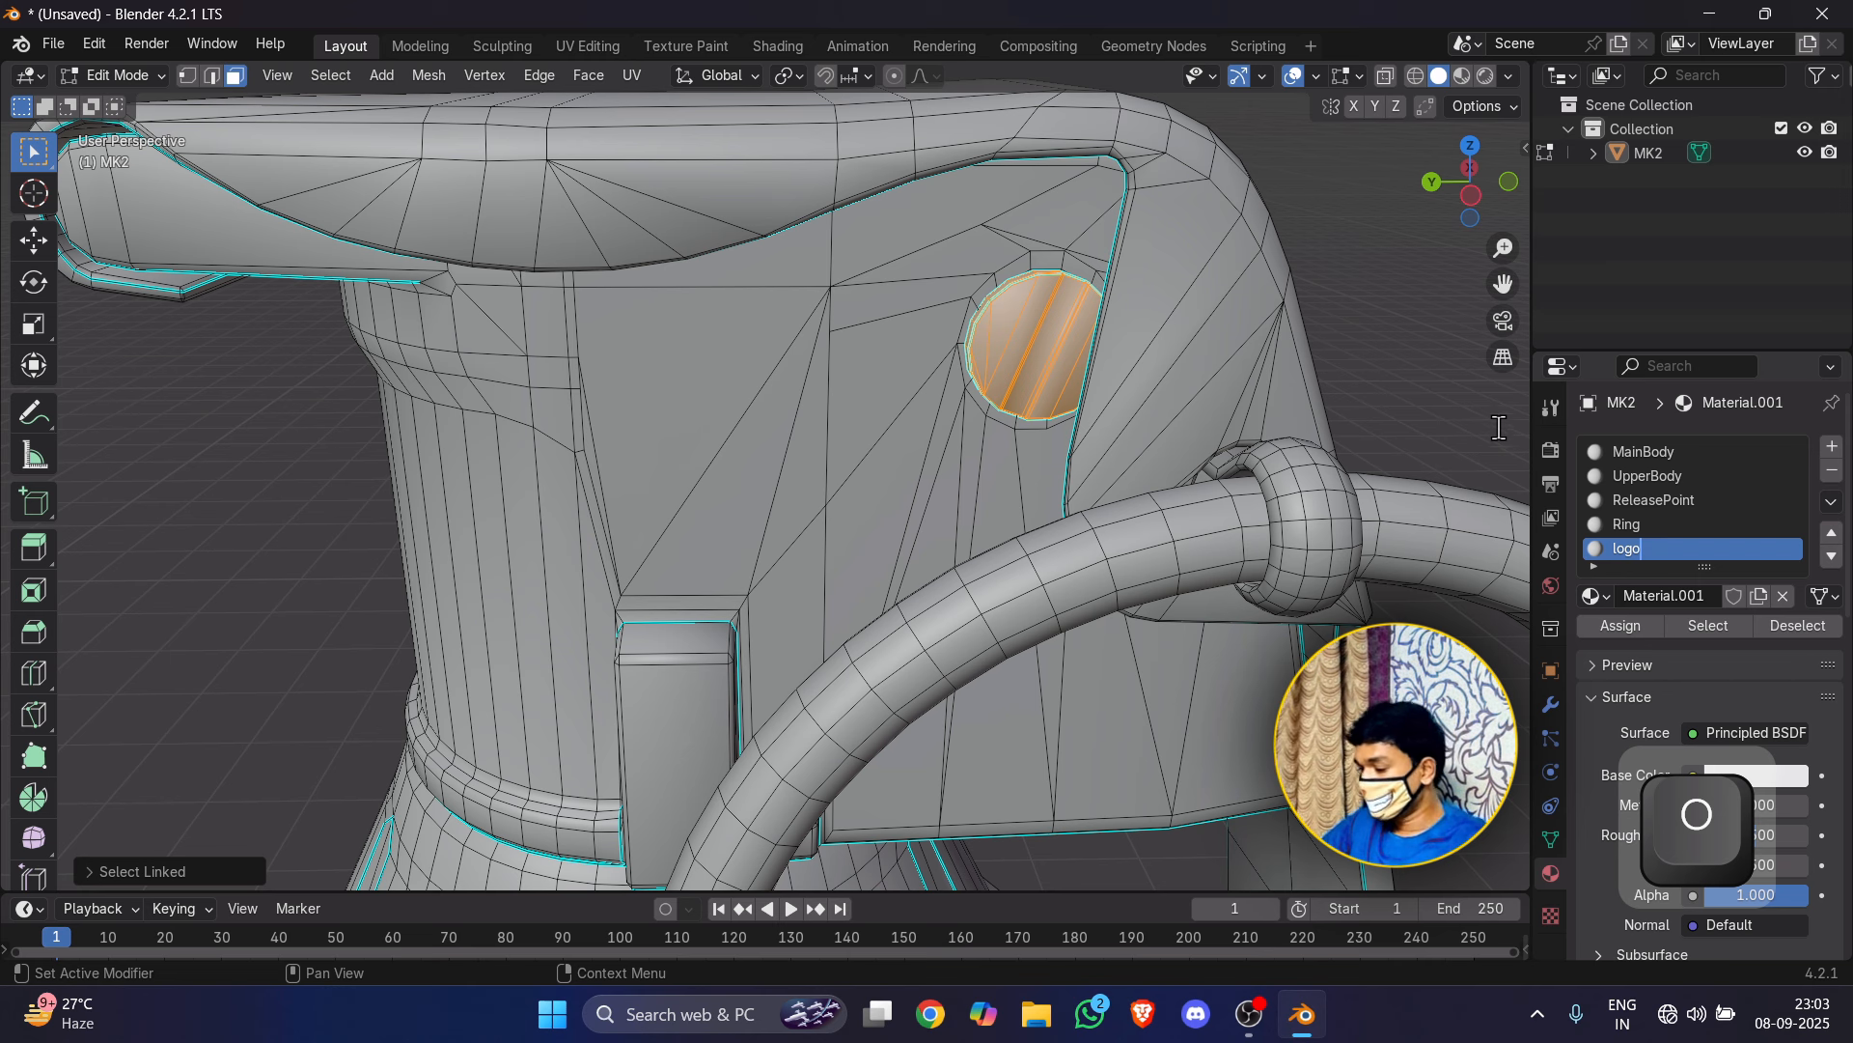
key("Return")
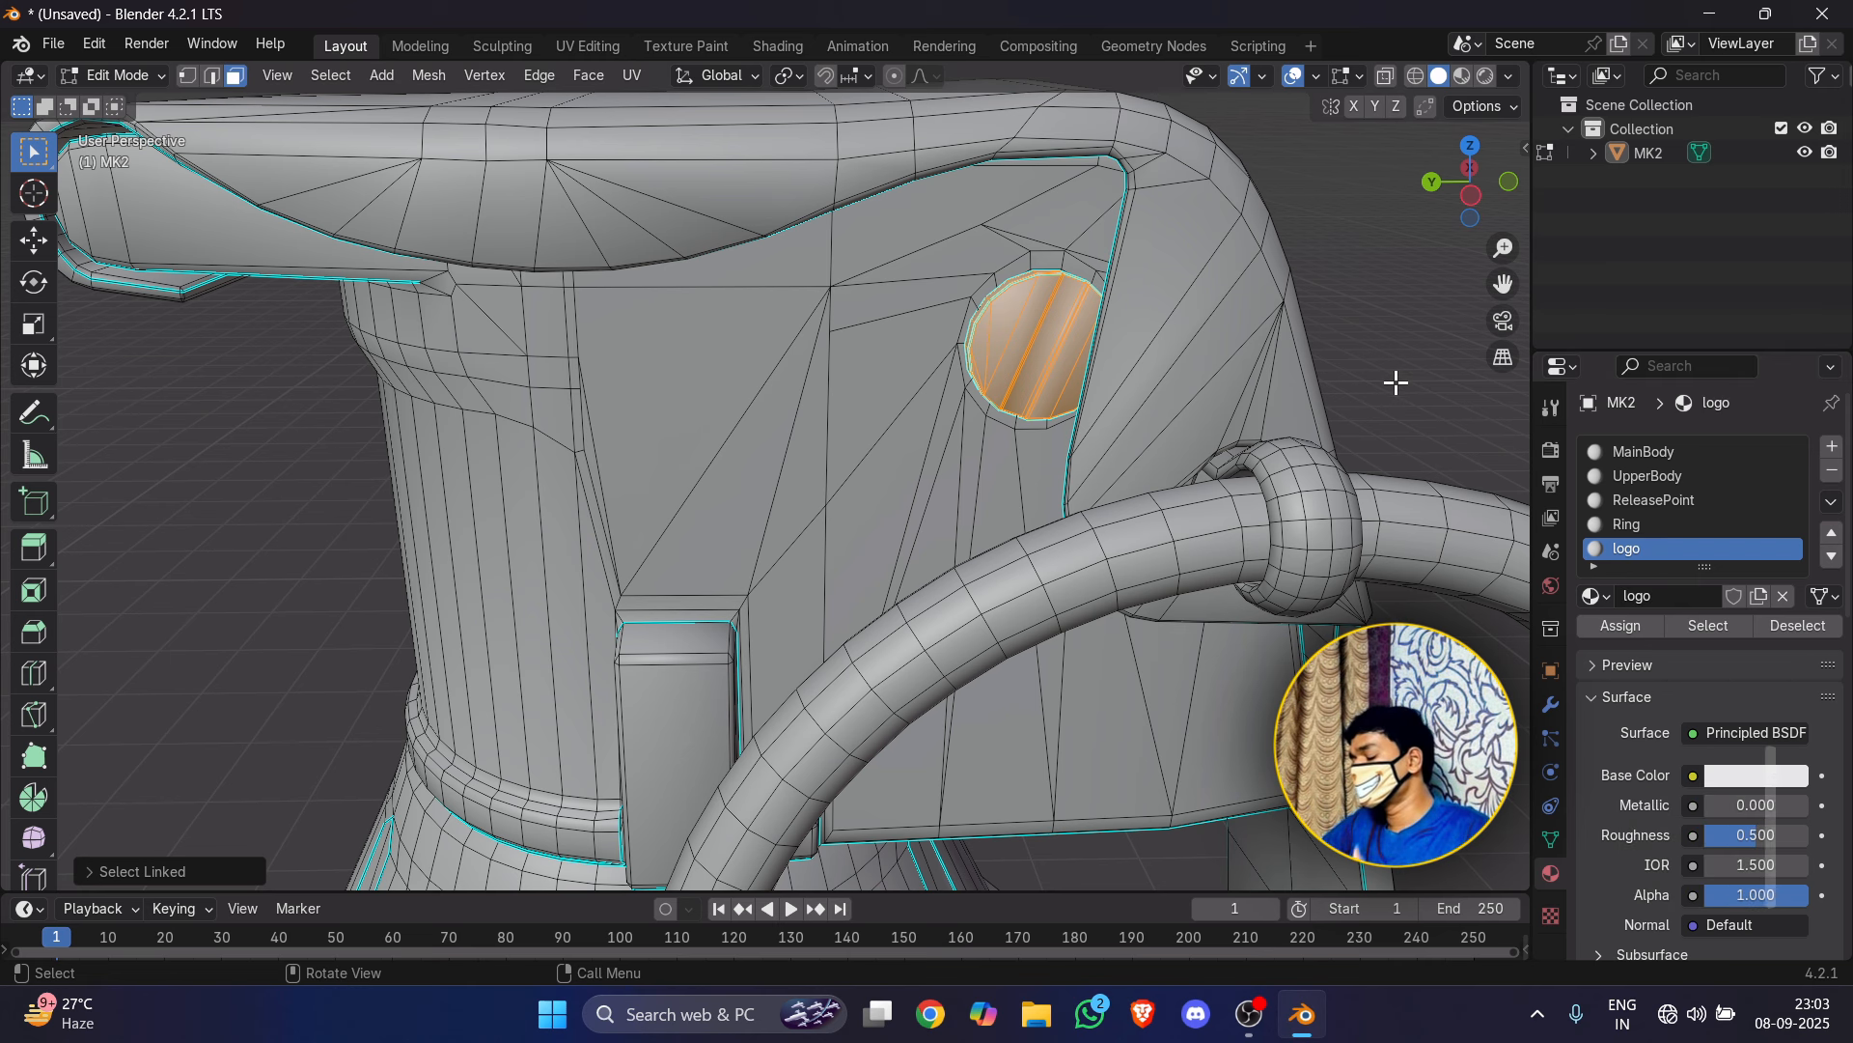
left_click(1599, 628)
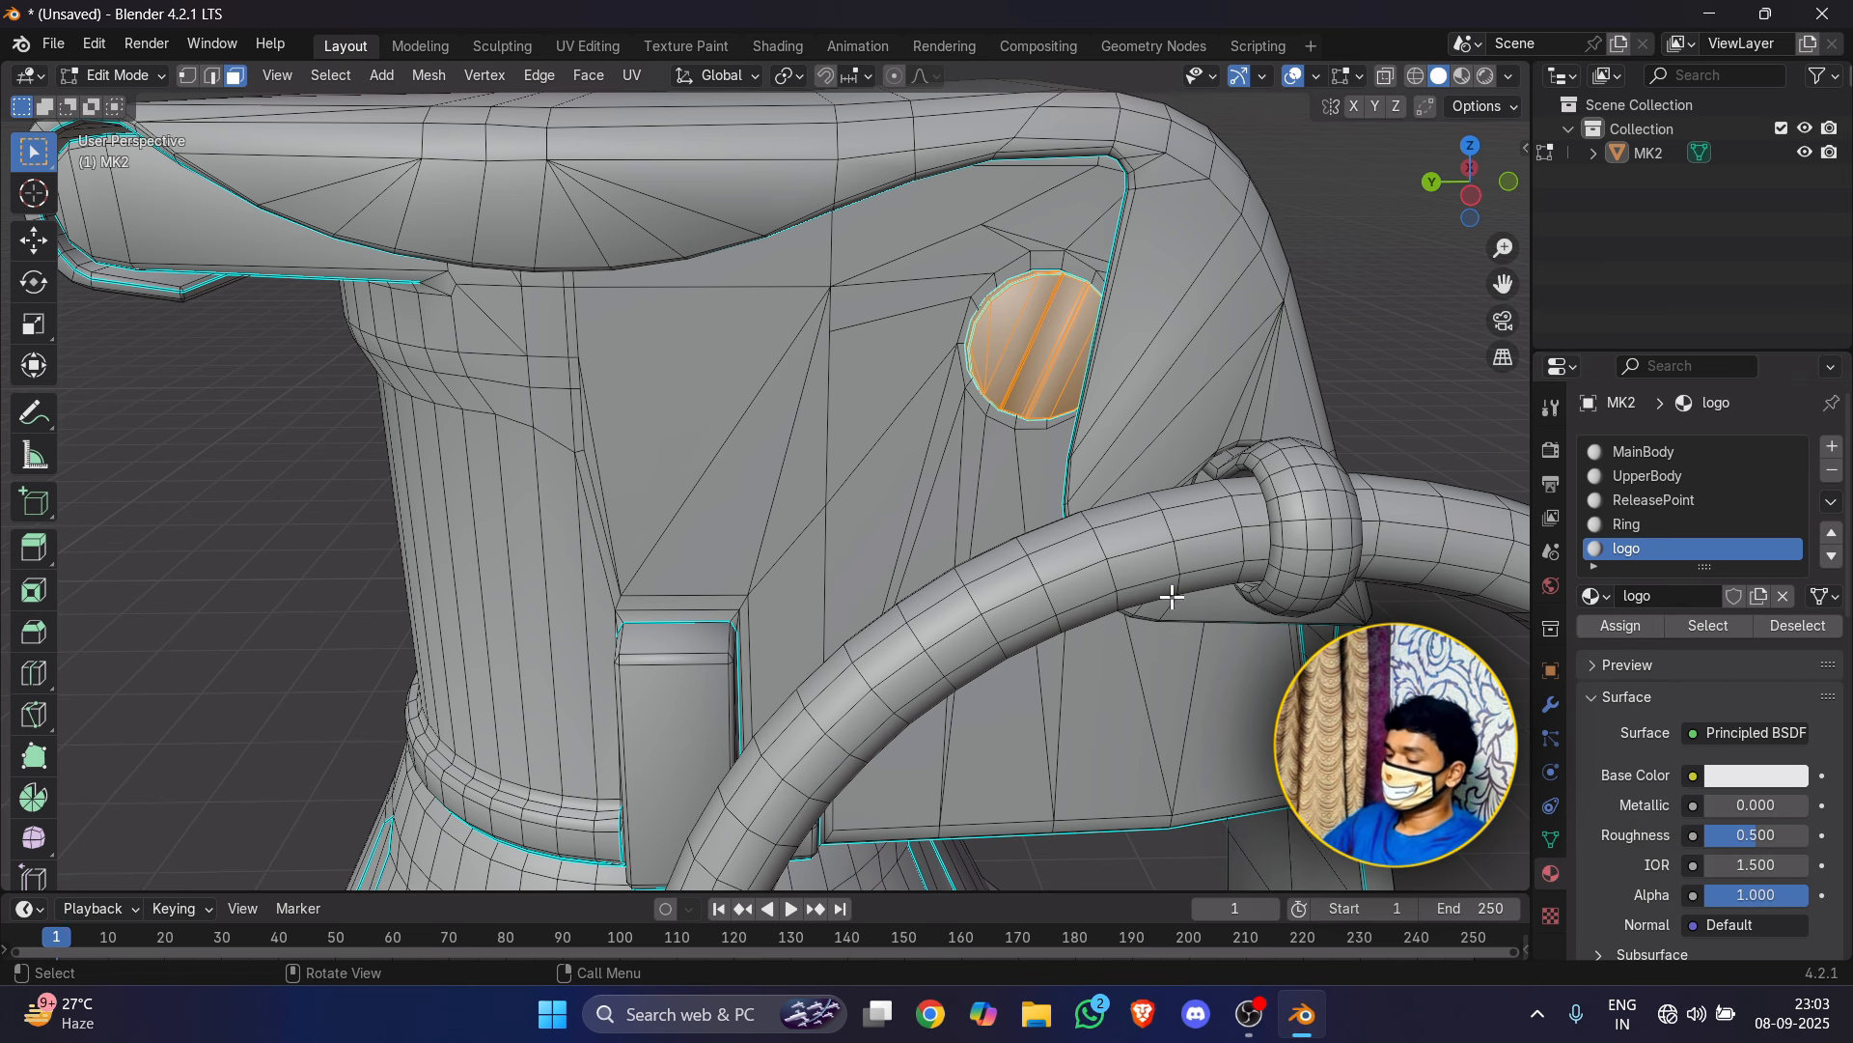
scroll(1018, 549, "down", 7)
scroll(1255, 366, "up", 6)
left_click(1258, 365)
Step: Select the faces assigned to the MainBody material to check which parts of the grenade it covers
scroll(1244, 371, "down", 2)
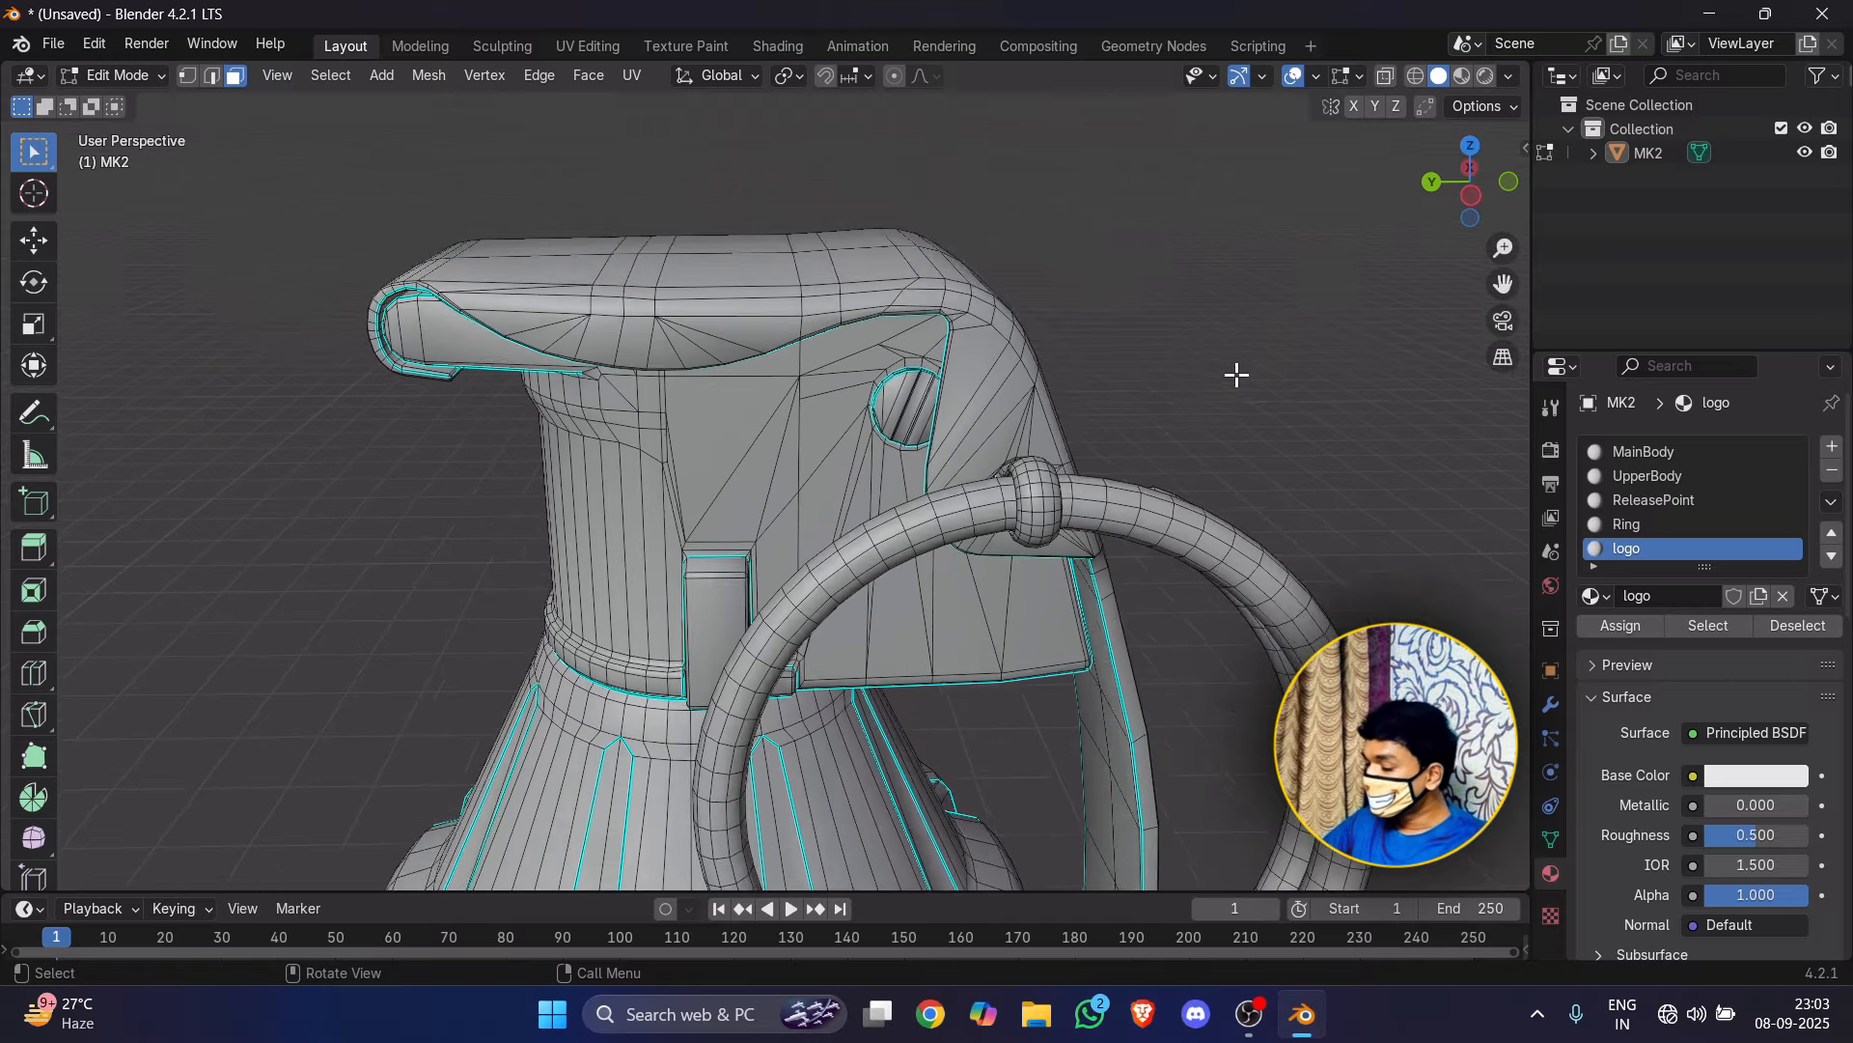
middle_click_drag(1237, 373, 1287, 286)
left_click_drag(1503, 283, 1511, 38)
scroll(857, 534, "down", 7)
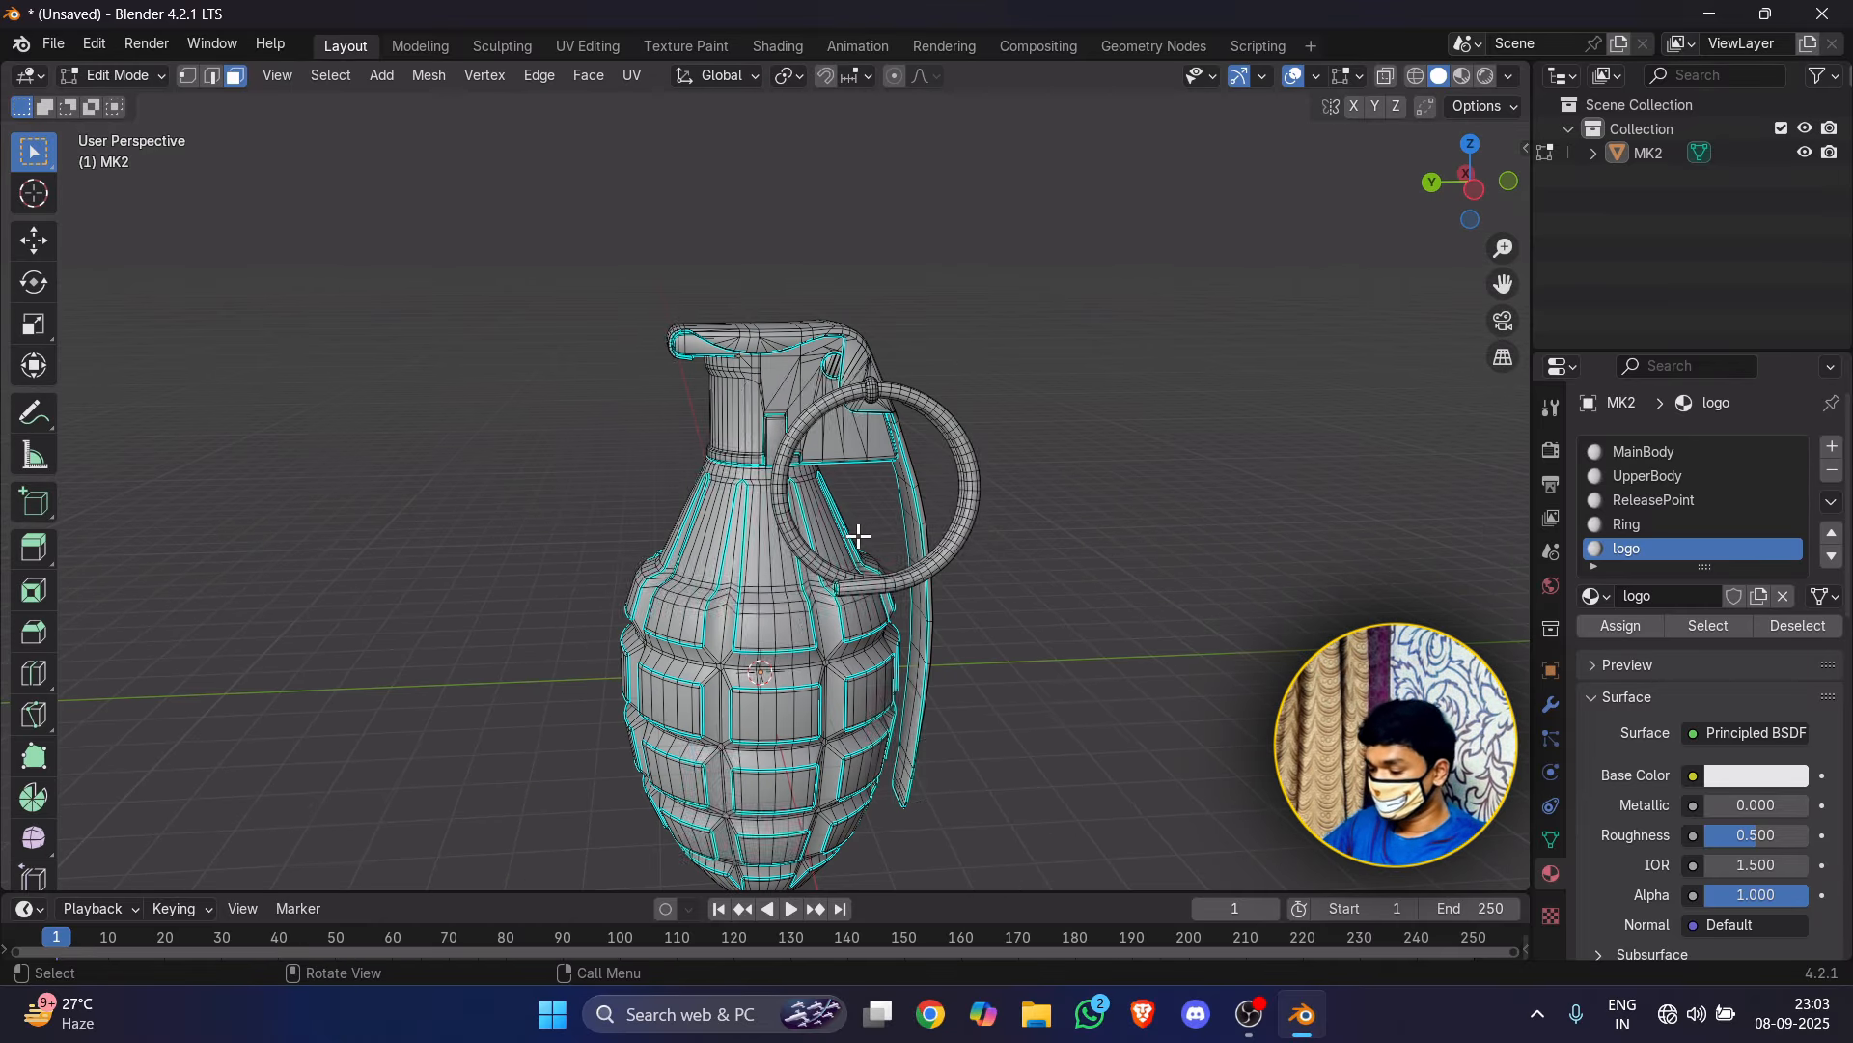
middle_click_drag(921, 516, 956, 501)
left_click(1680, 451)
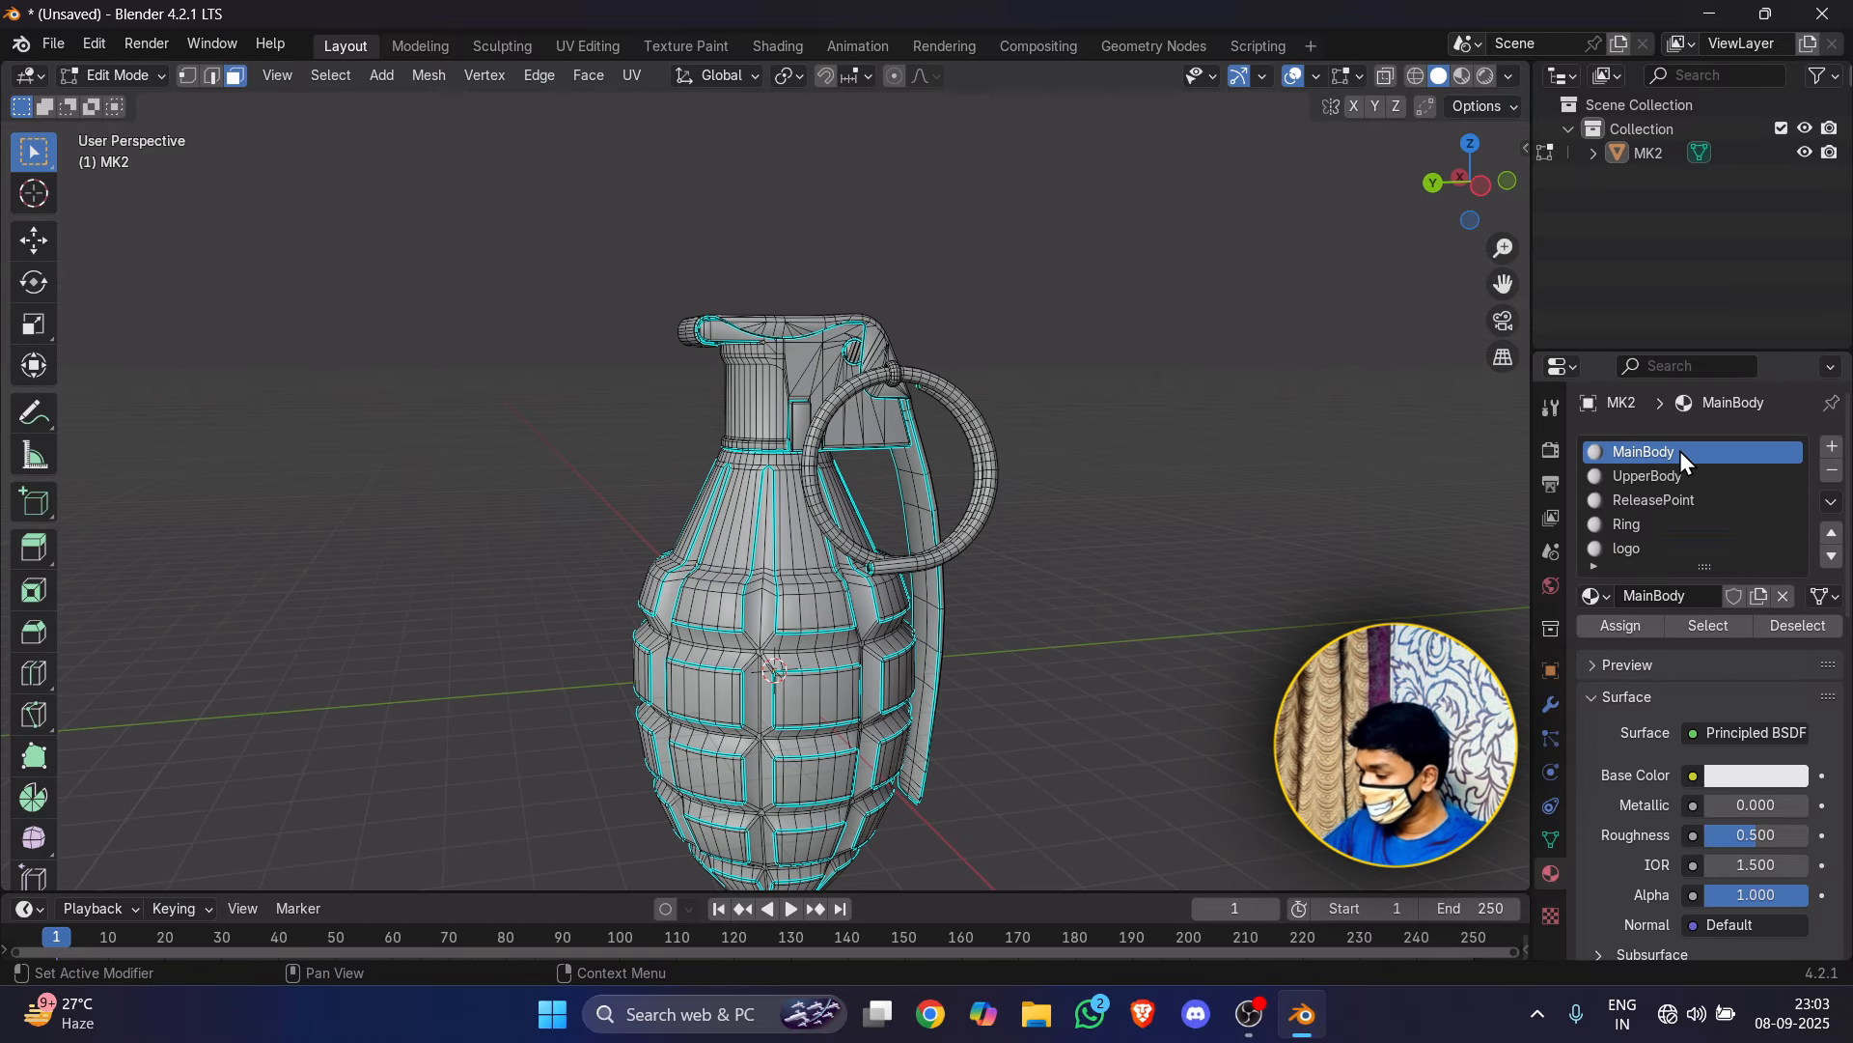
left_click(1697, 626)
middle_click_drag(845, 533, 1307, 483)
left_click(1306, 483)
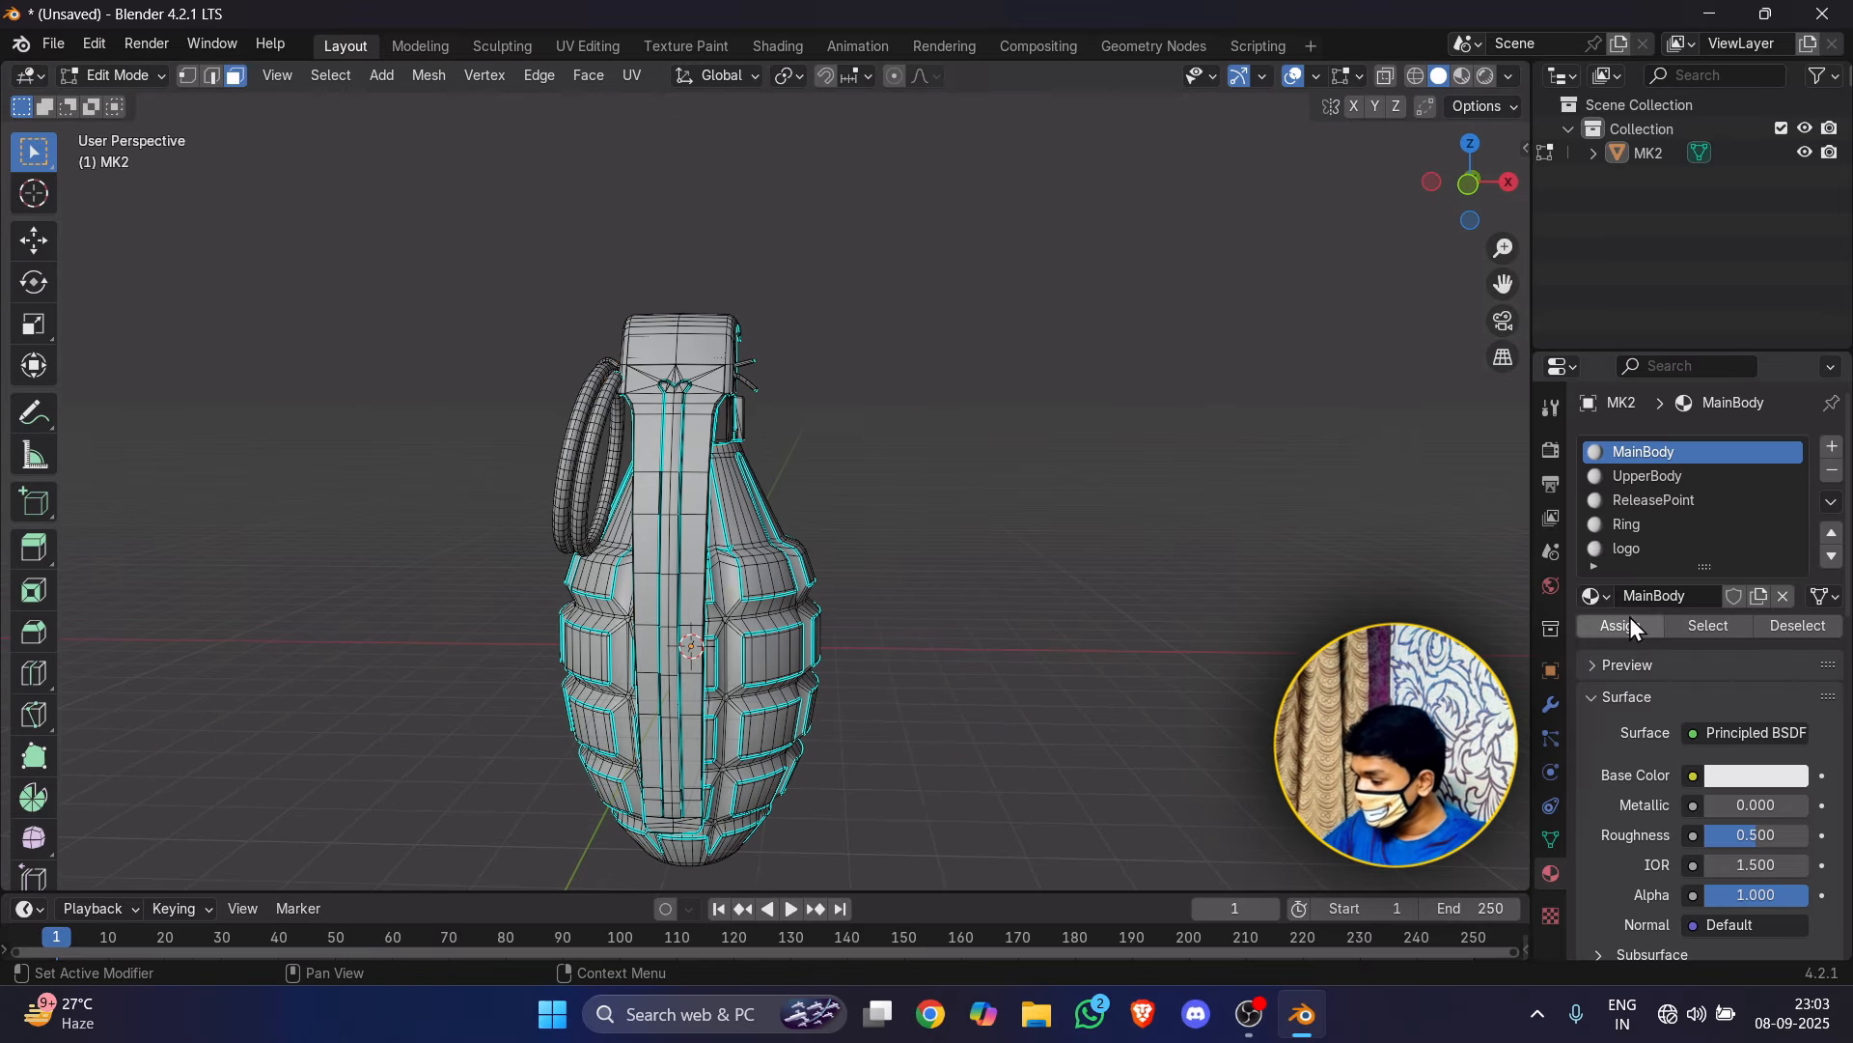
left_click(1701, 628)
middle_click_drag(1082, 541, 825, 351)
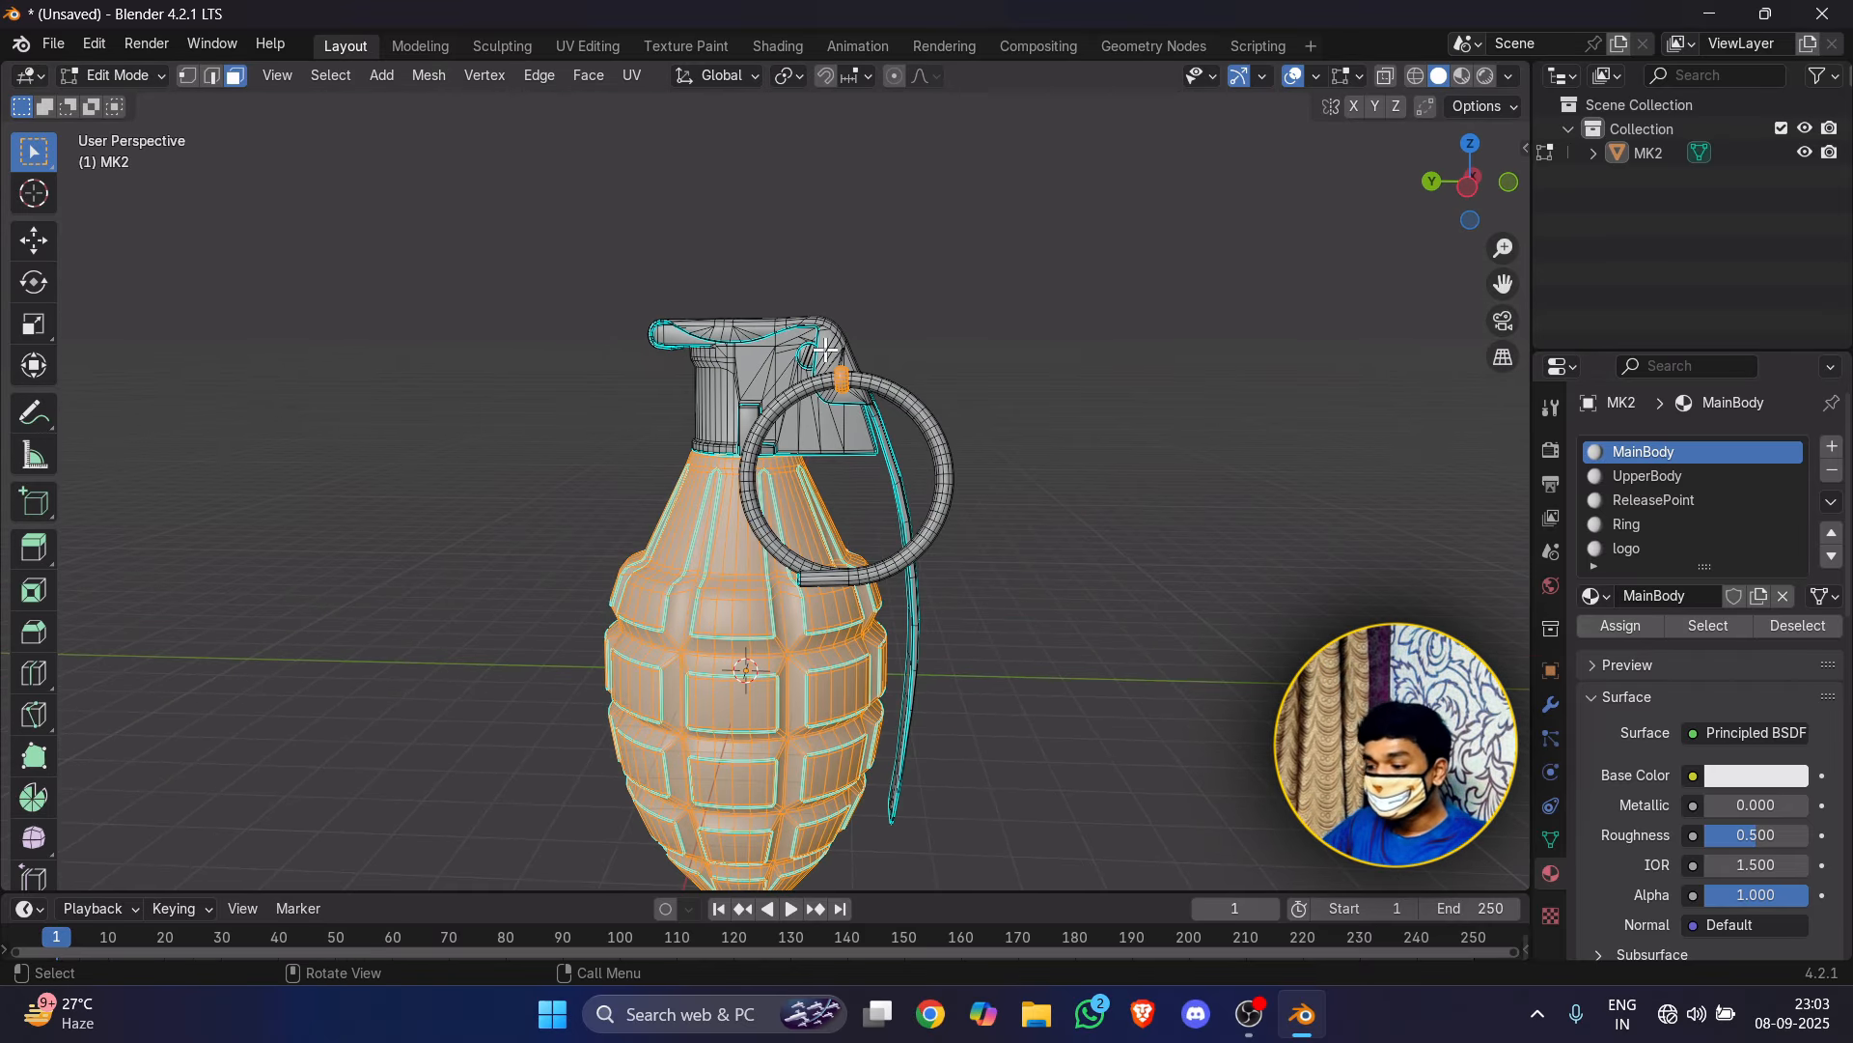
Step: Examine the pull ring's holder within the MainBody selection and clear the selection
scroll(887, 472, "up", 4)
scroll(914, 484, "down", 3)
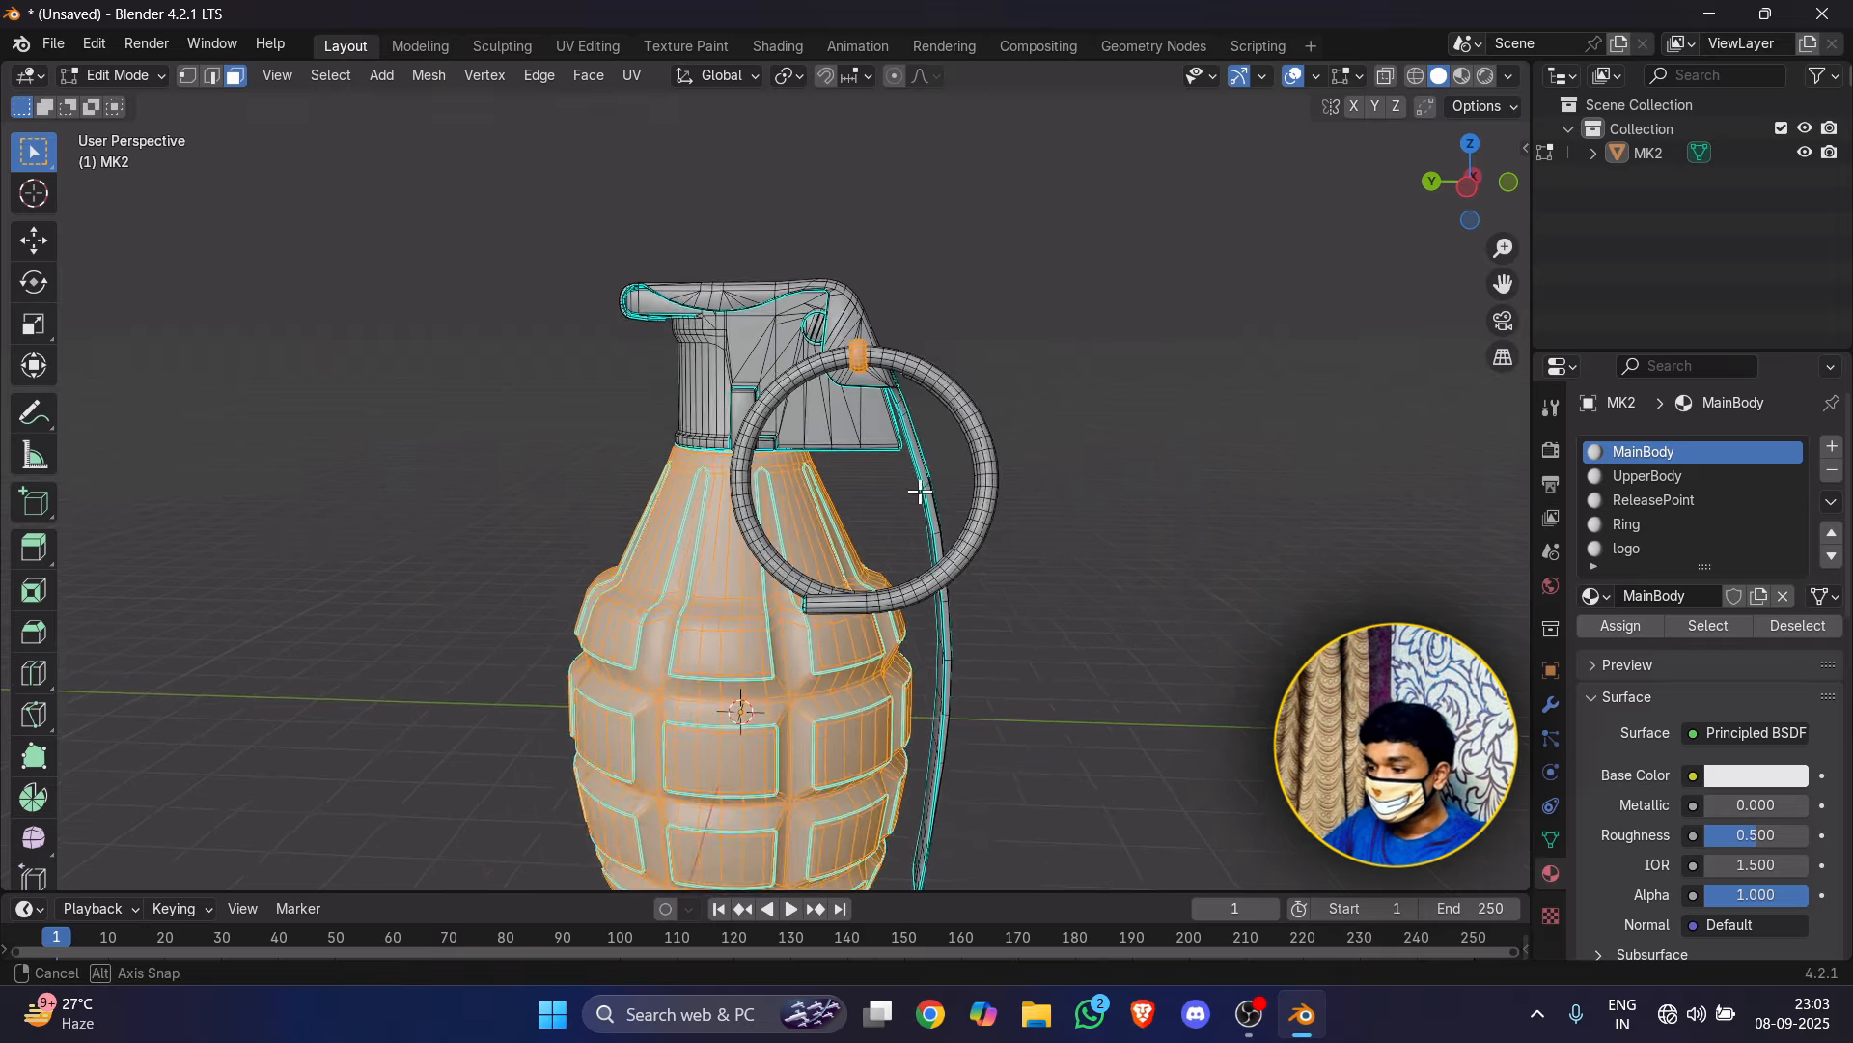
middle_click_drag(918, 489, 792, 547)
scroll(667, 488, "up", 4)
middle_click_drag(653, 482, 710, 362)
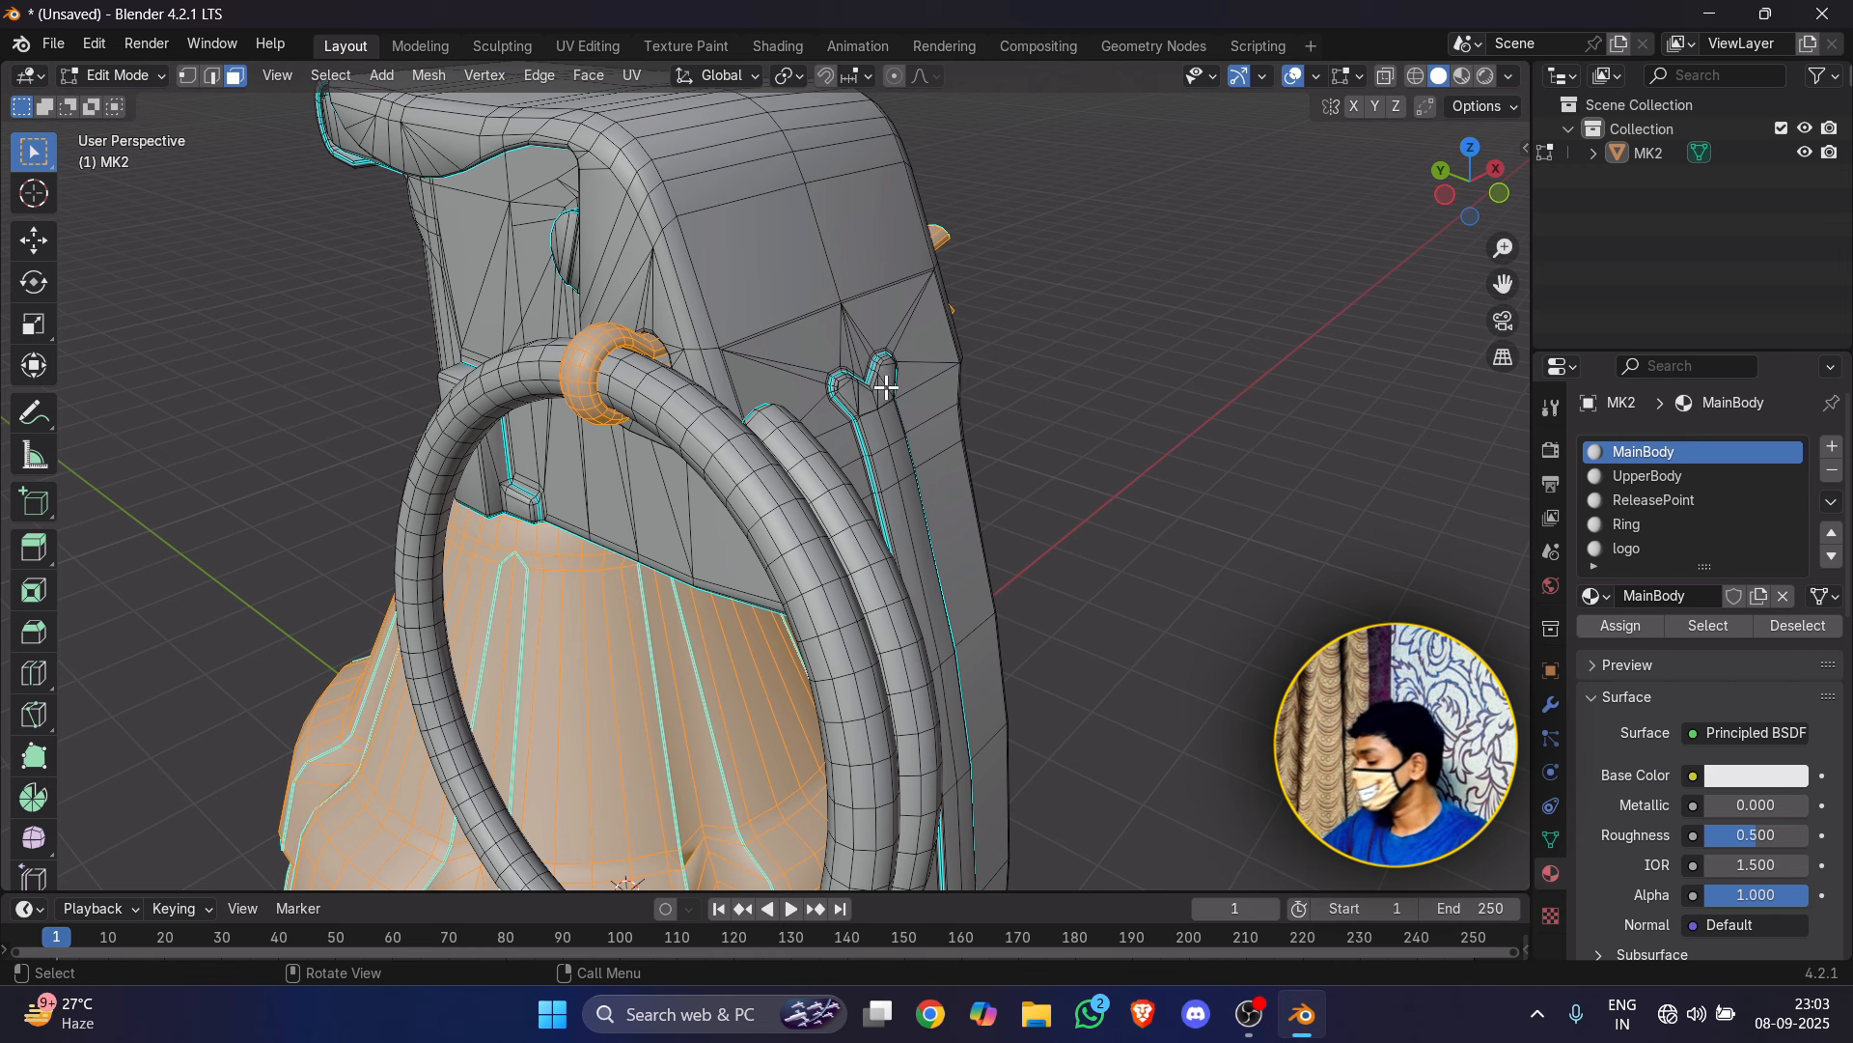
key("alt+a")
Step: Select the faces assigned to the UpperBody material and check its coverage around the grenade's neck
left_click(1643, 494)
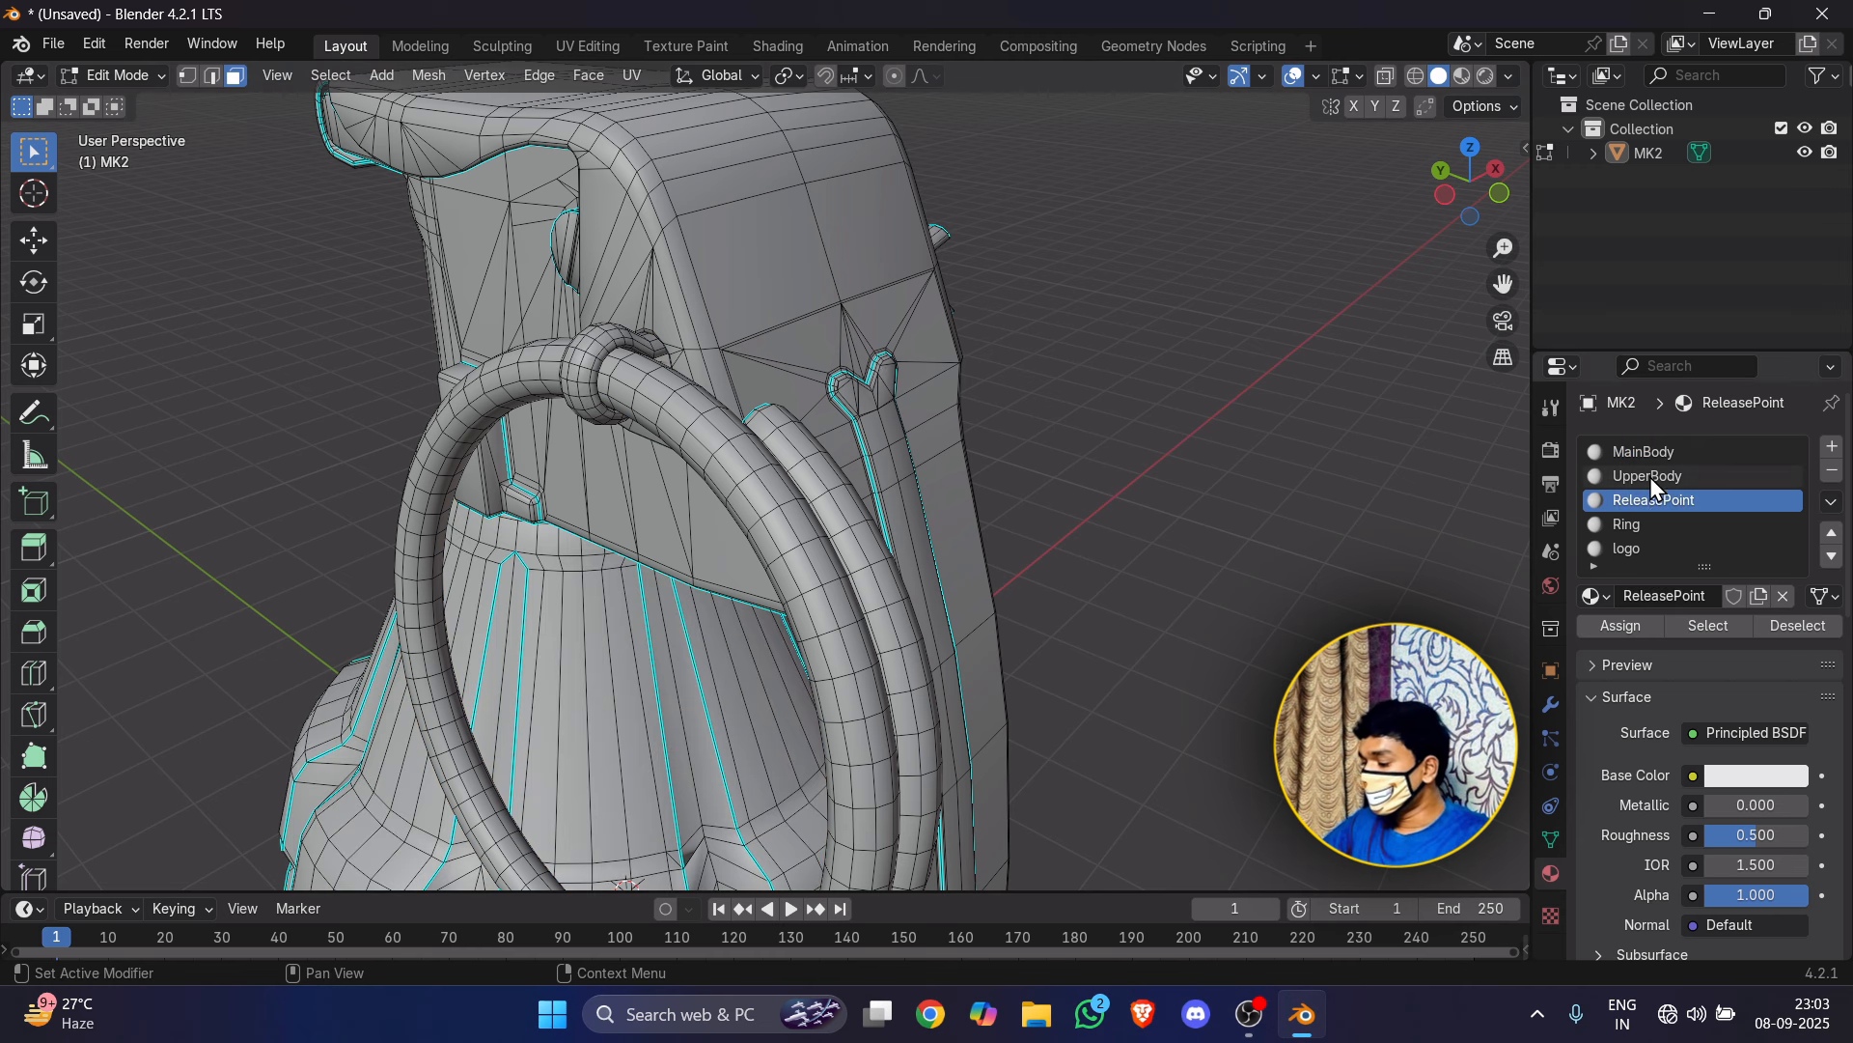
left_click(1649, 477)
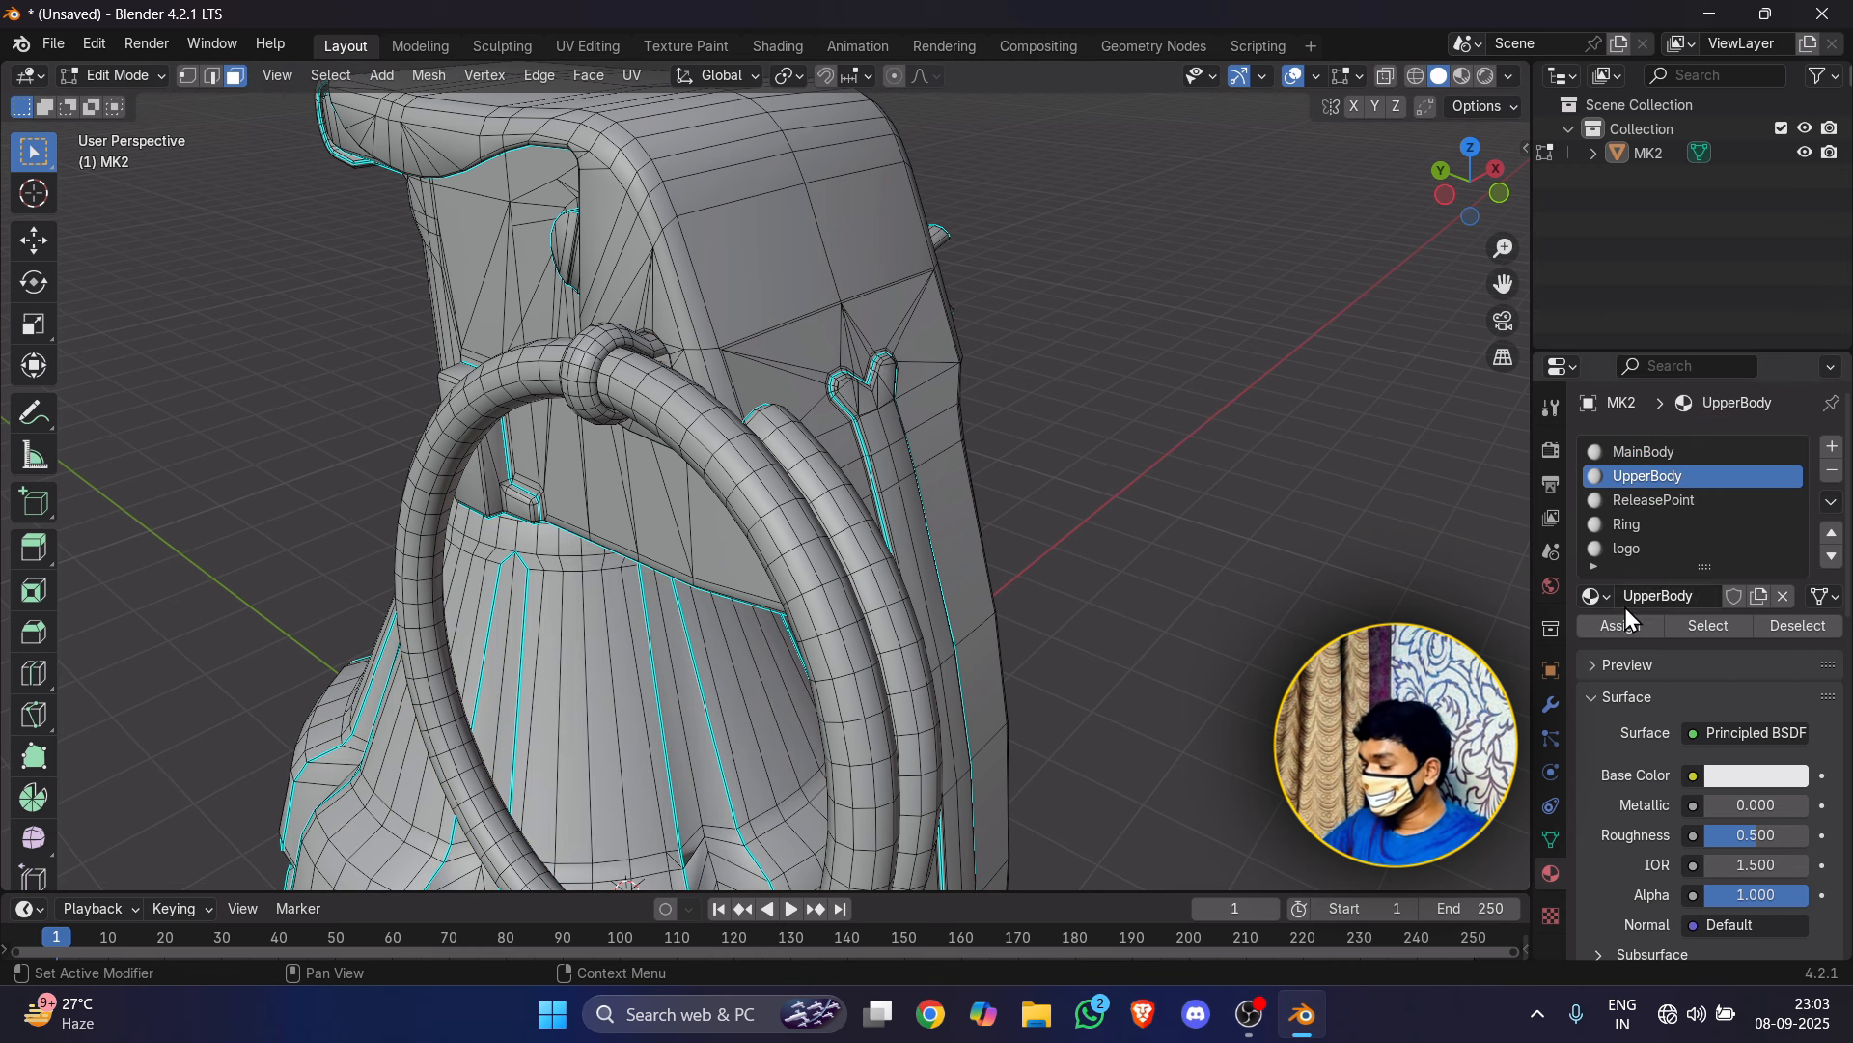
left_click(1732, 624)
scroll(728, 524, "down", 2)
middle_click_drag(728, 525, 1051, 443)
scroll(907, 478, "down", 2)
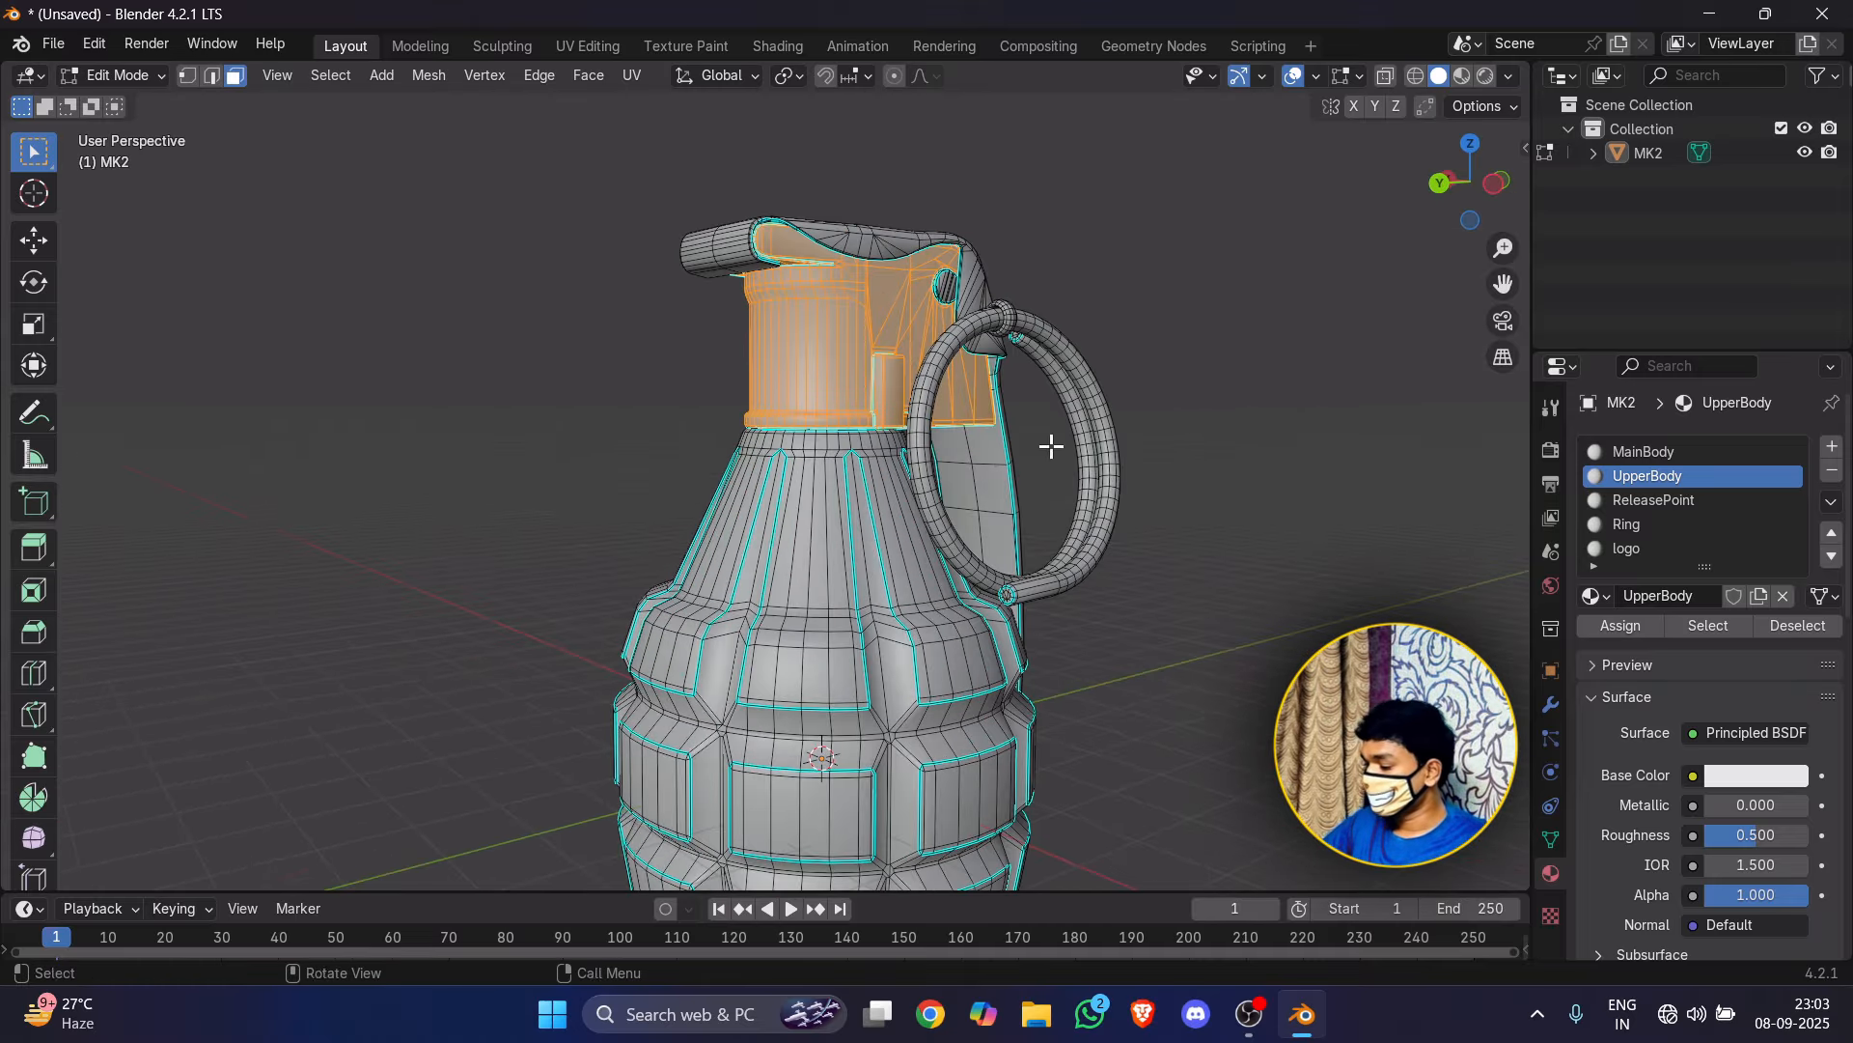
Step: Select only the faces assigned to the ReleasePoint material, inspect the lever's coverage and clear the selection
left_click(1648, 497)
key("alt+a")
left_click(1695, 629)
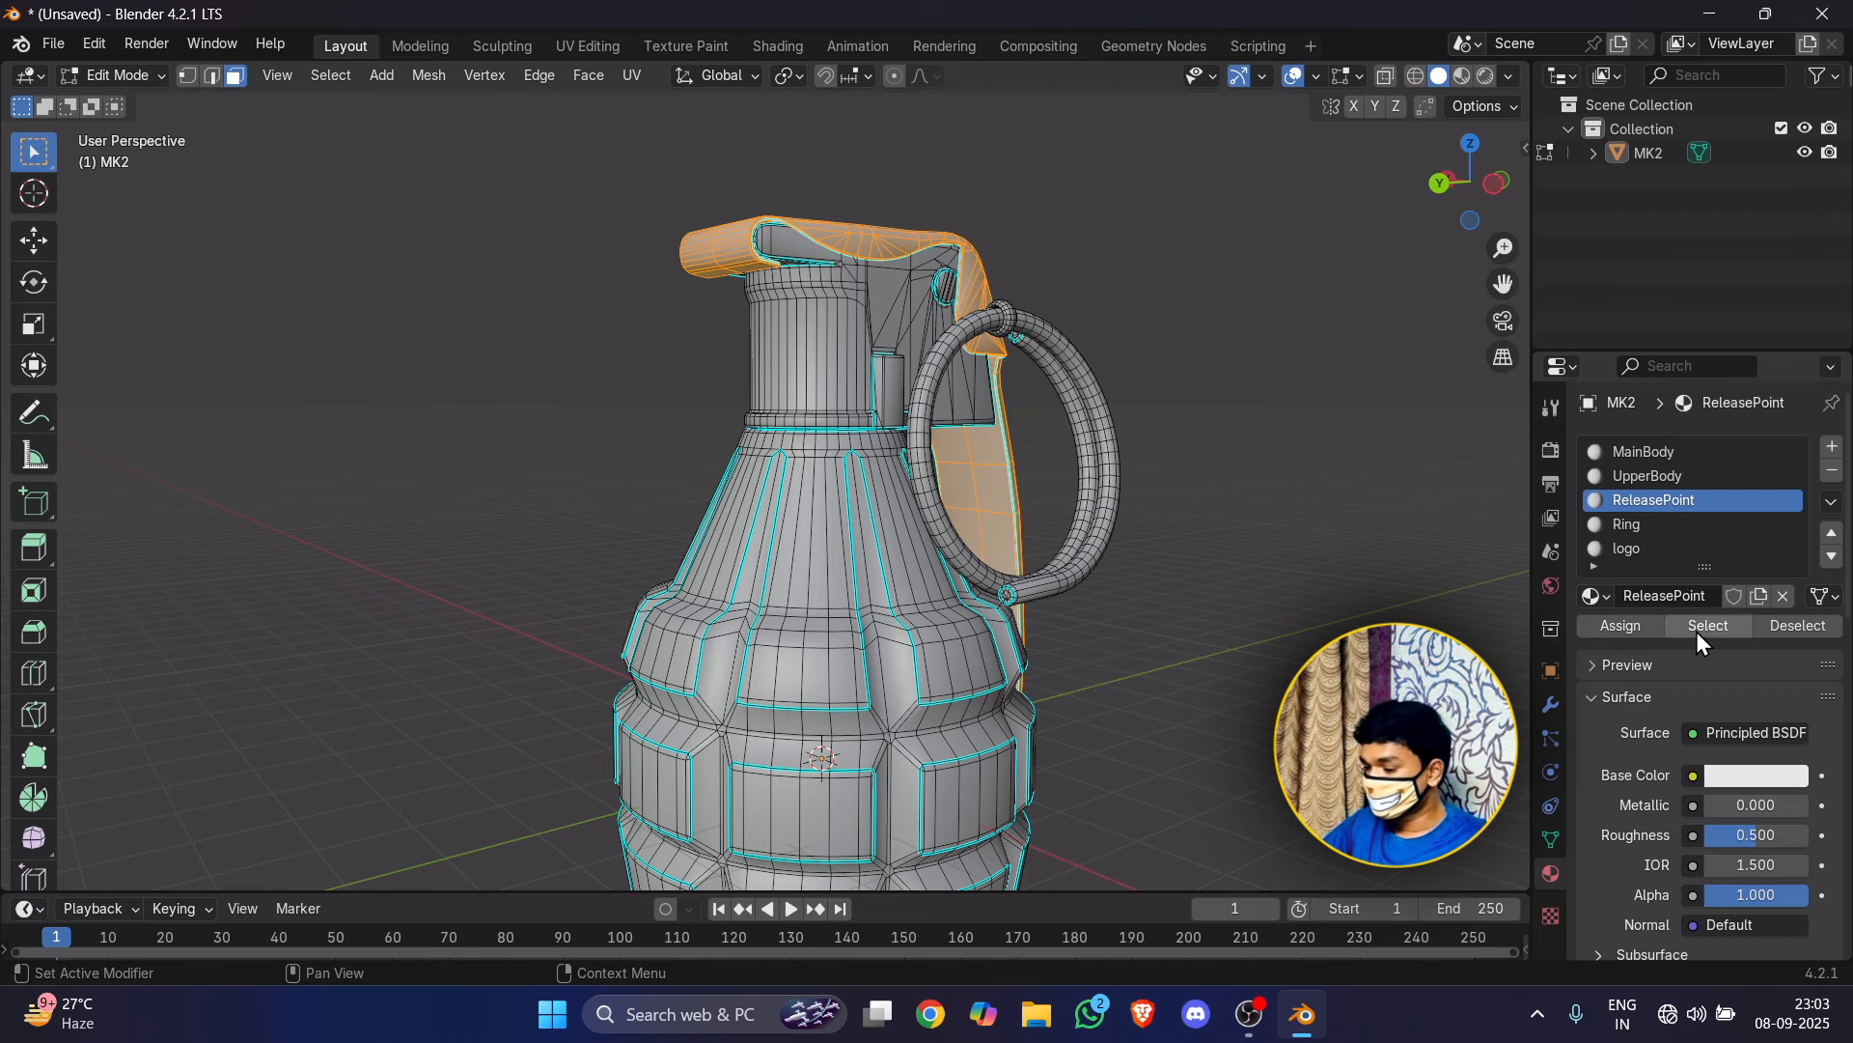
middle_click_drag(1009, 469, 1067, 418)
key("alt+a")
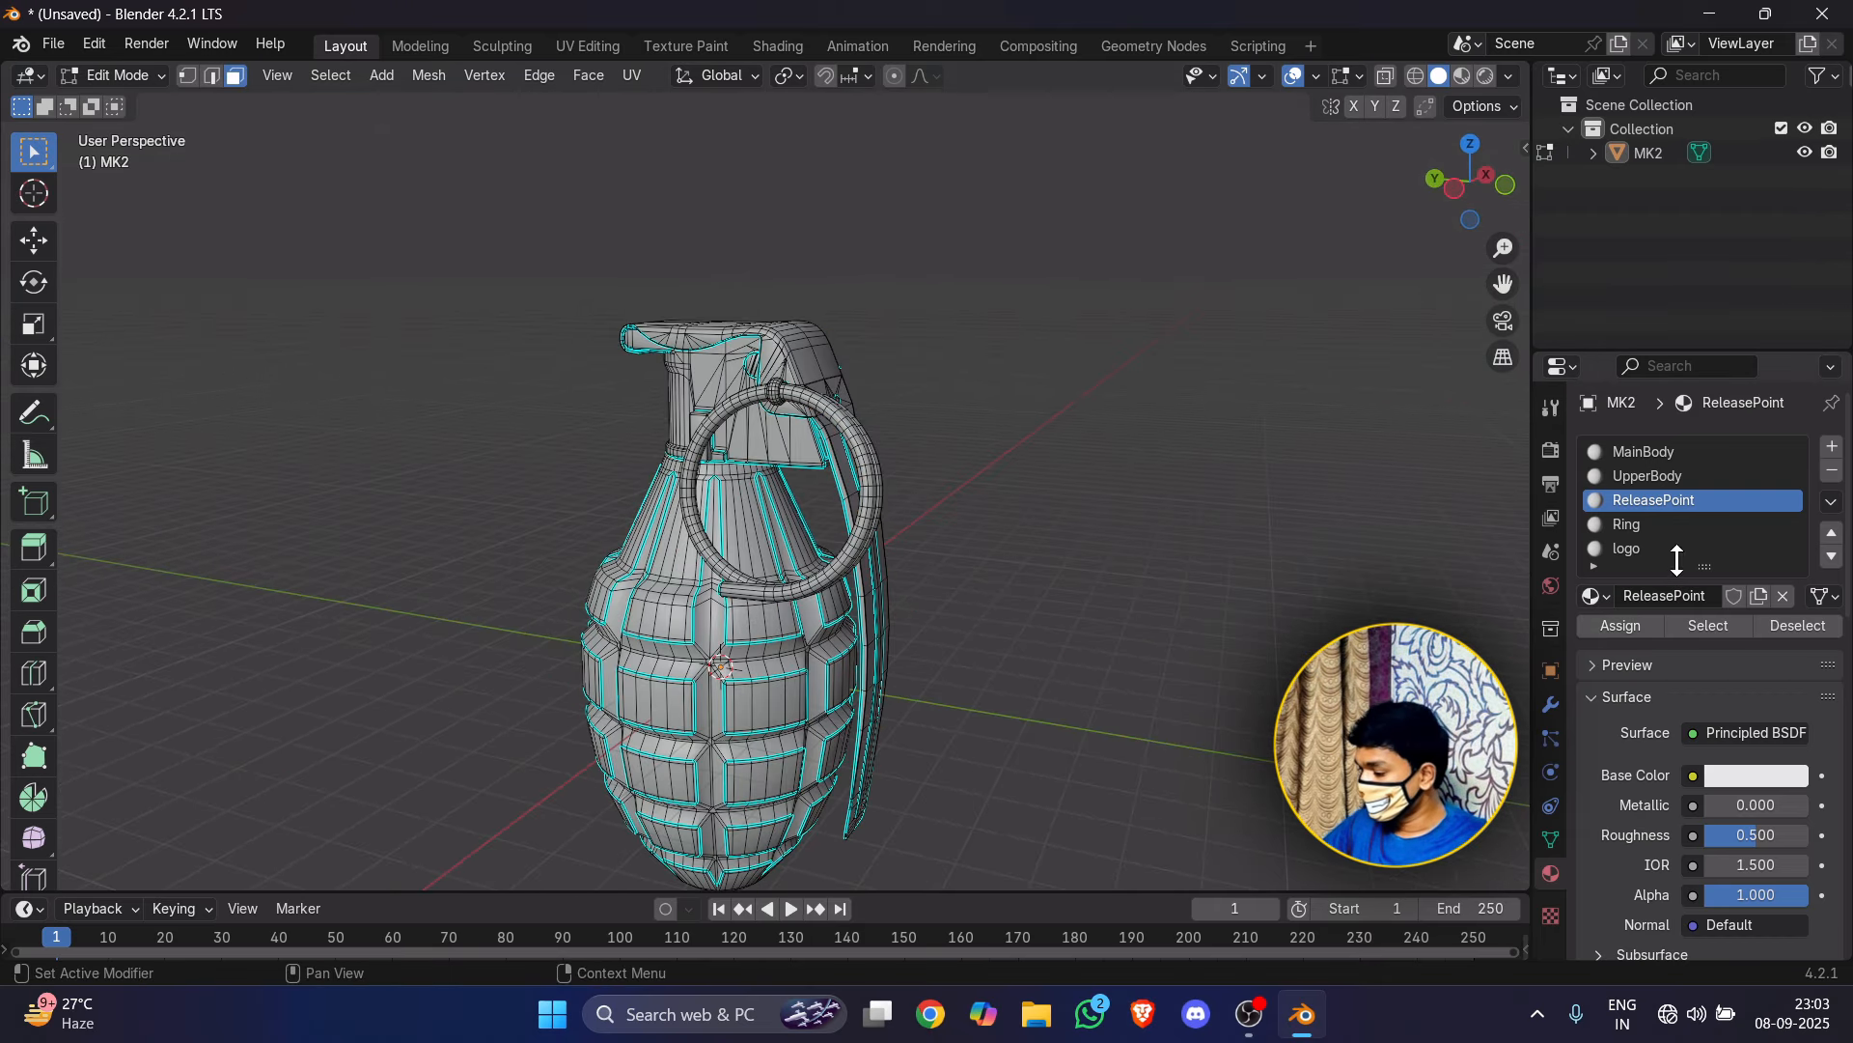
Step: Add a sixth material slot with a new material and name it RingCarrier
left_click(1654, 527)
middle_click_drag(965, 502, 733, 579)
scroll(733, 579, "up", 2)
left_click(1830, 446)
left_click(1691, 596)
double_click(1692, 552)
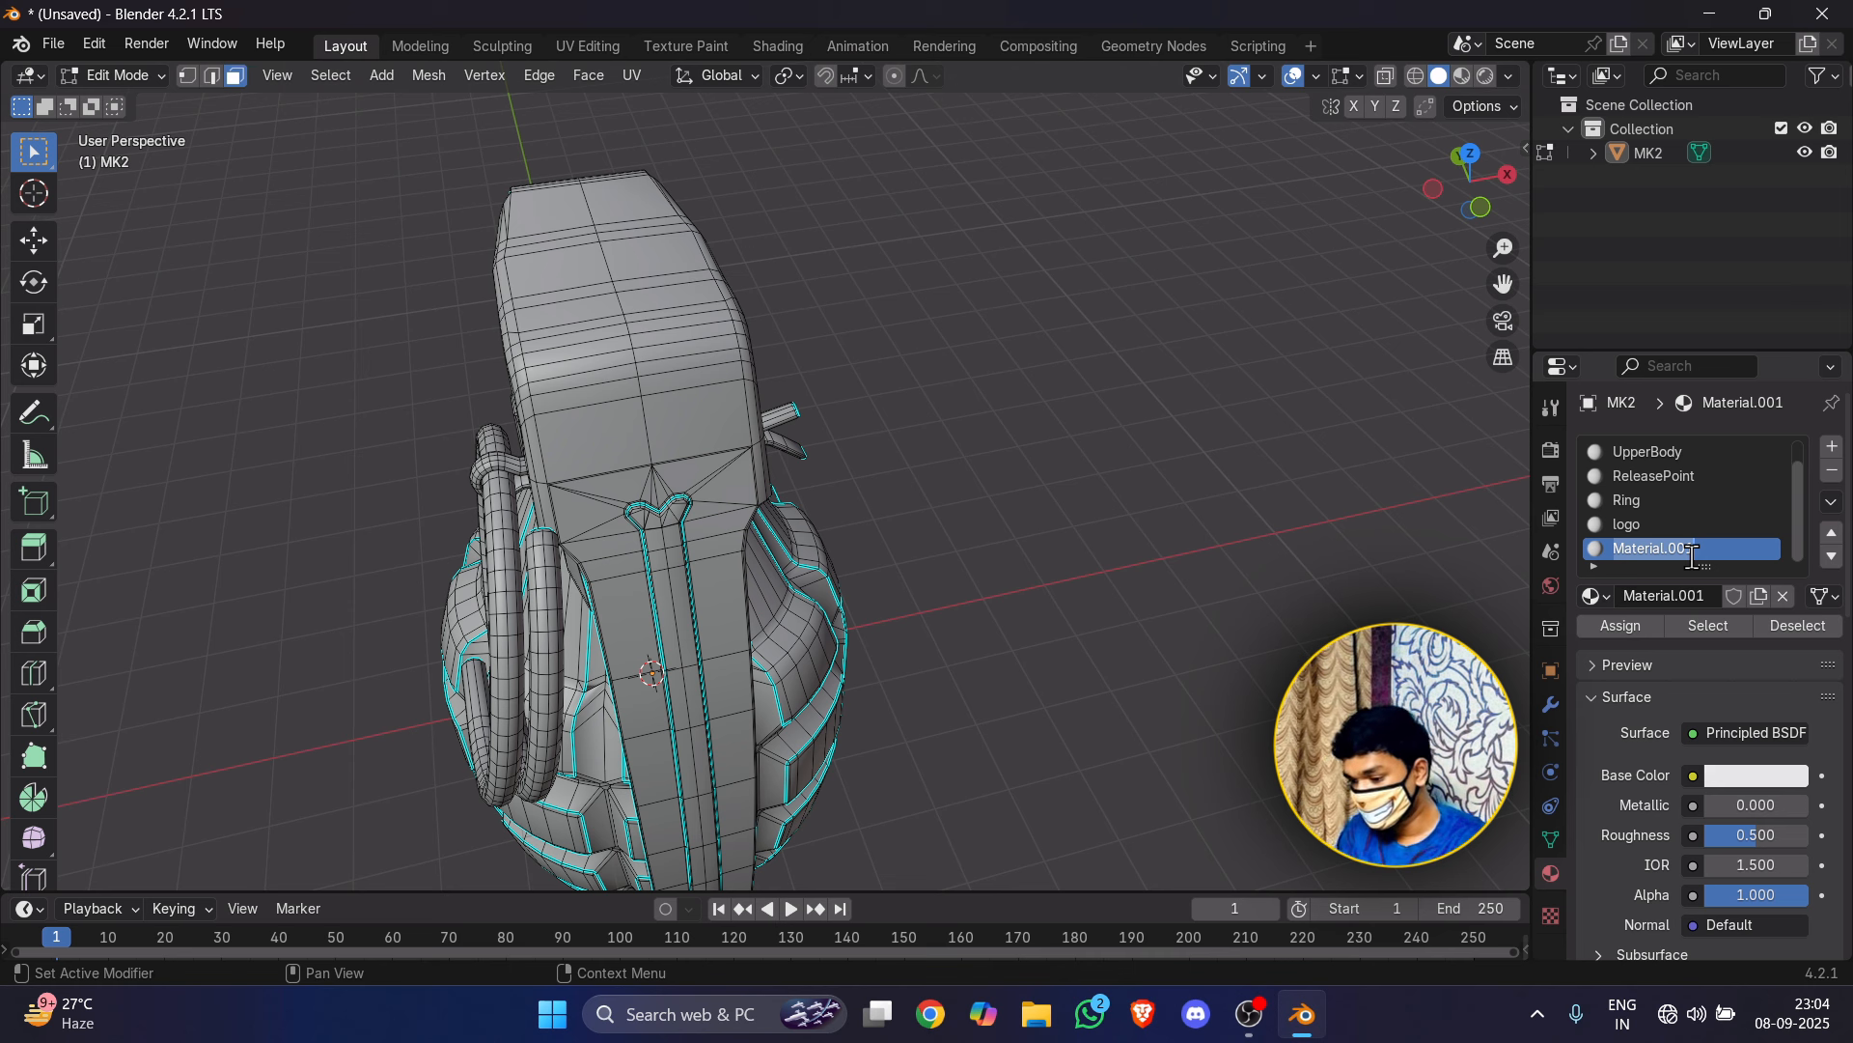
type("R")
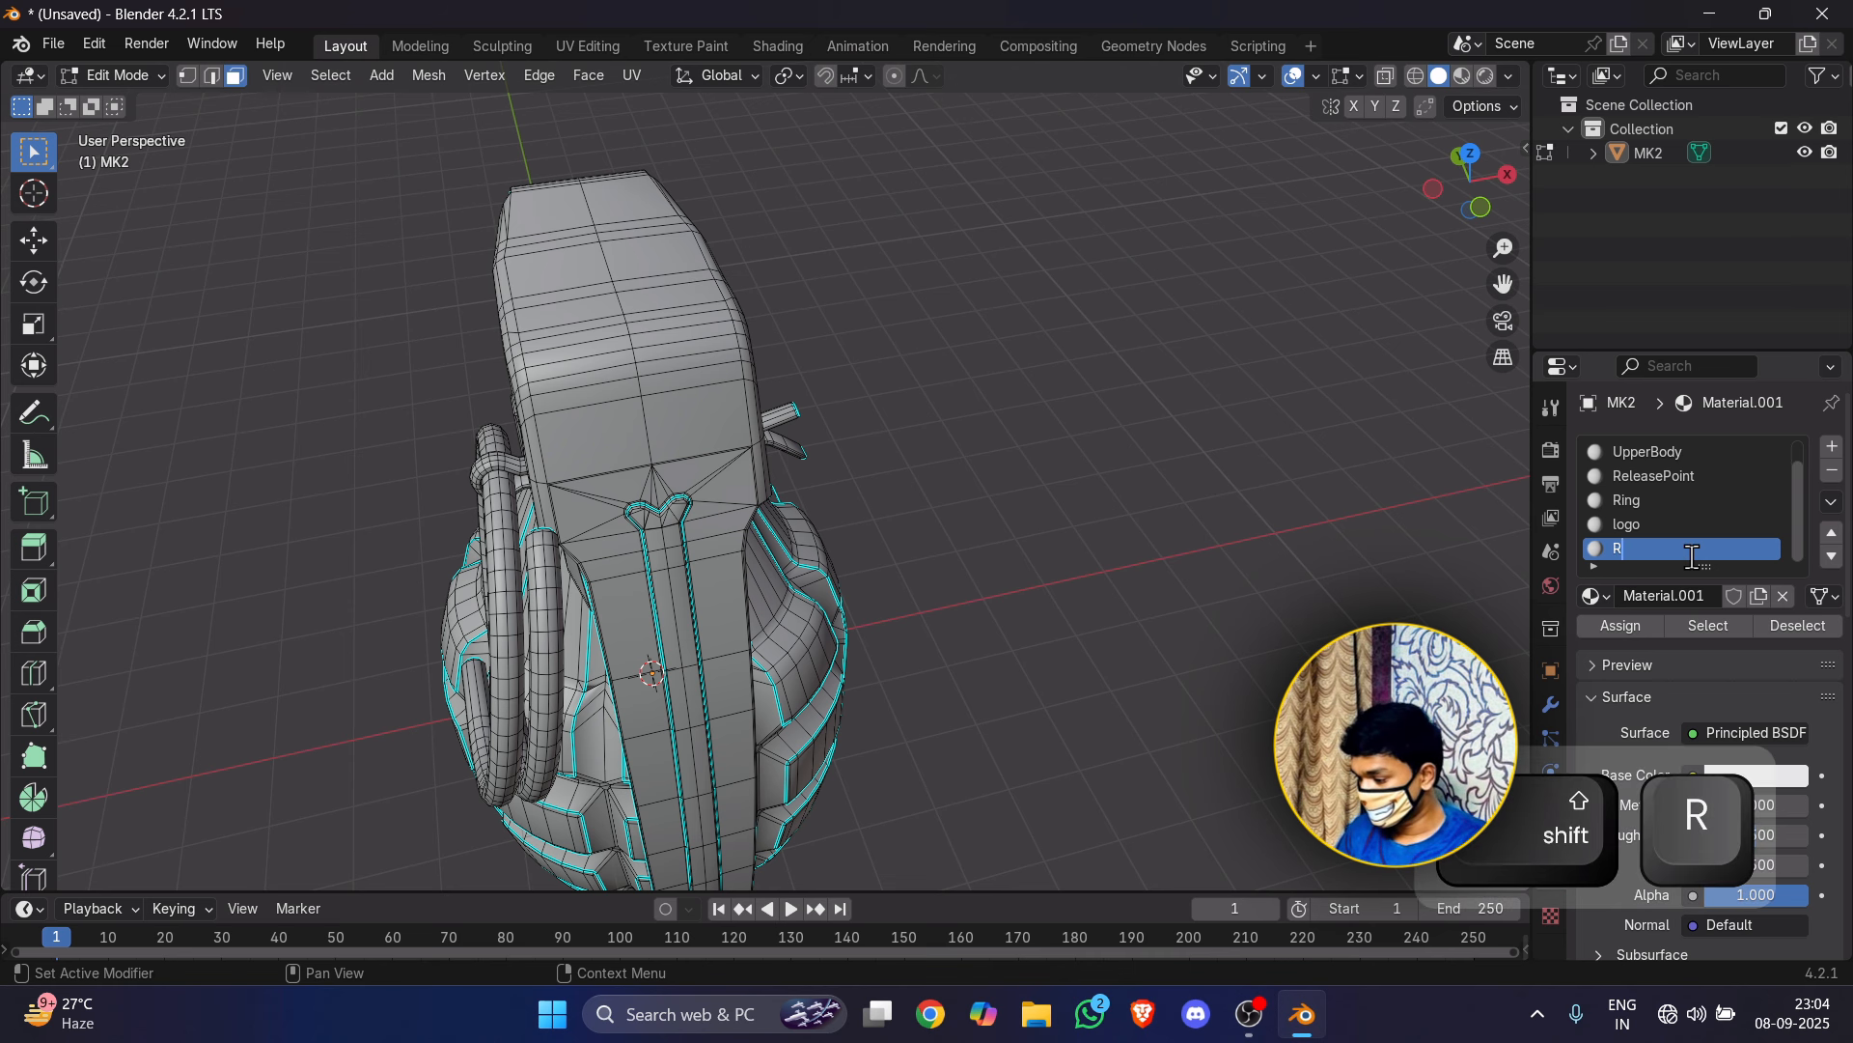
type("ingCar")
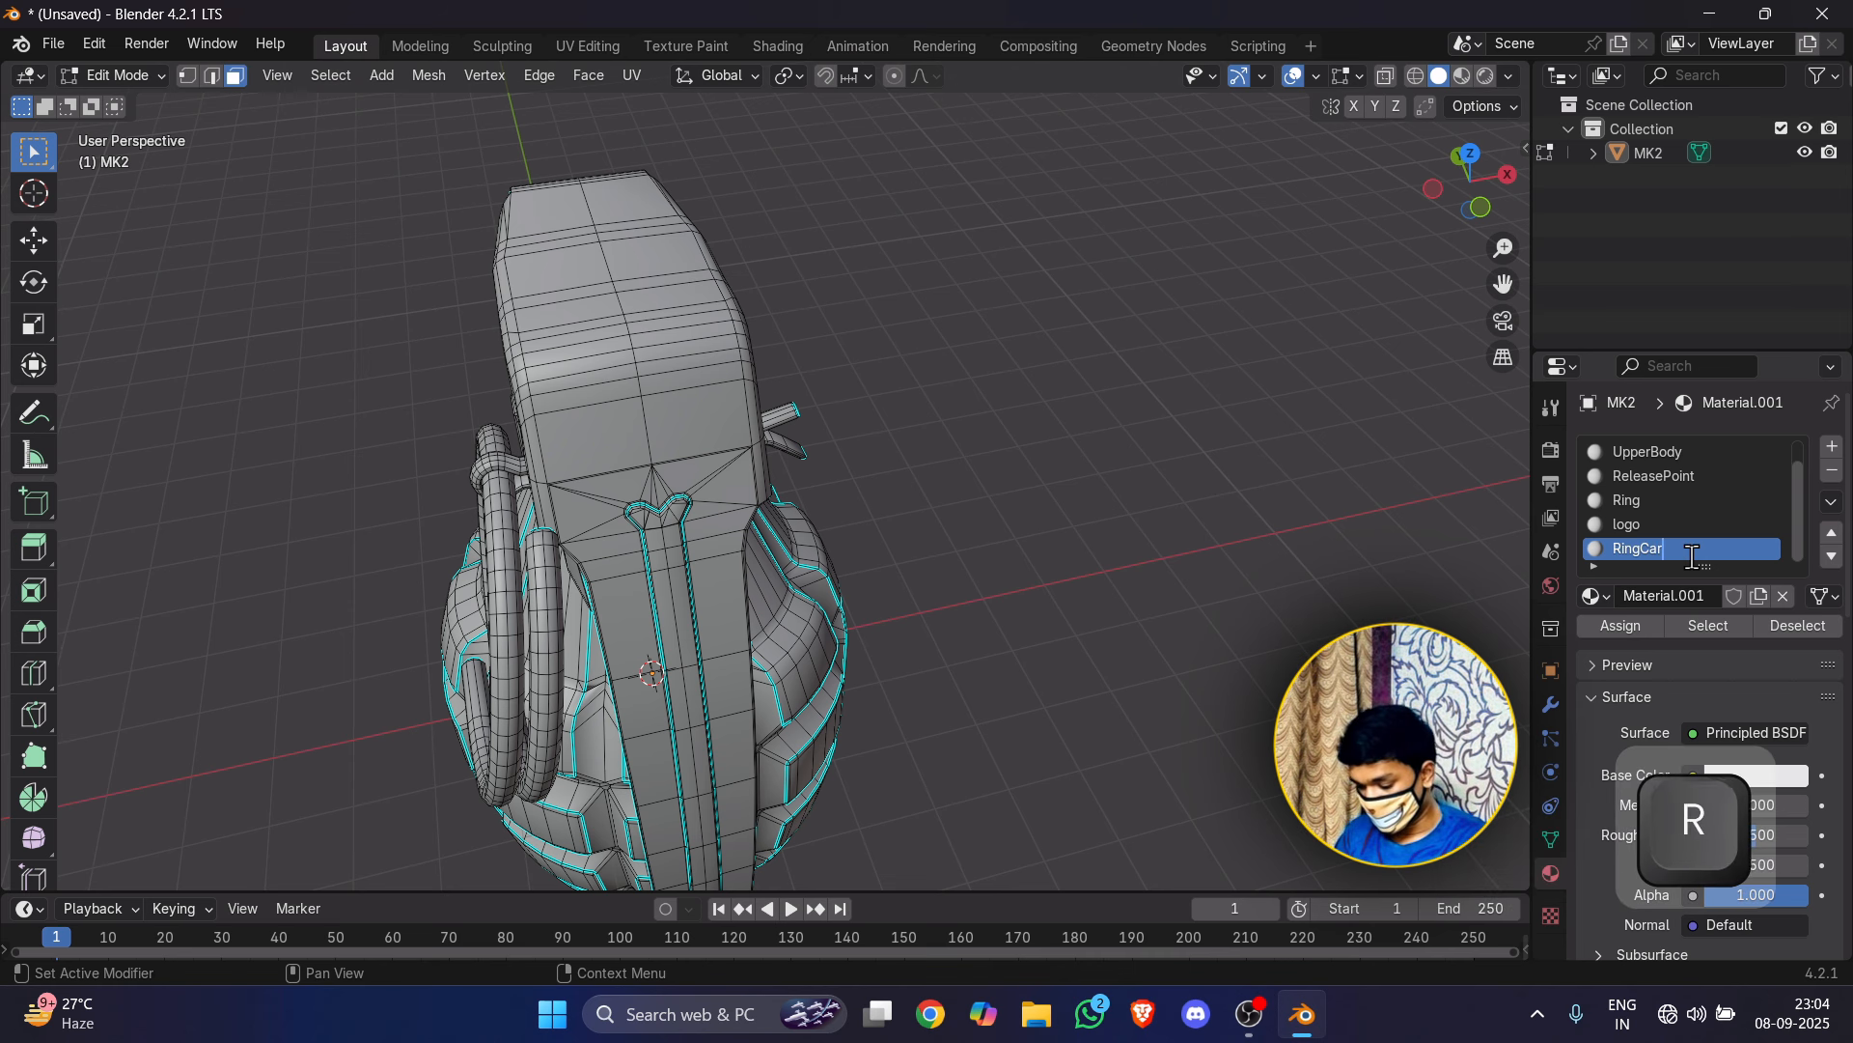
type("rier")
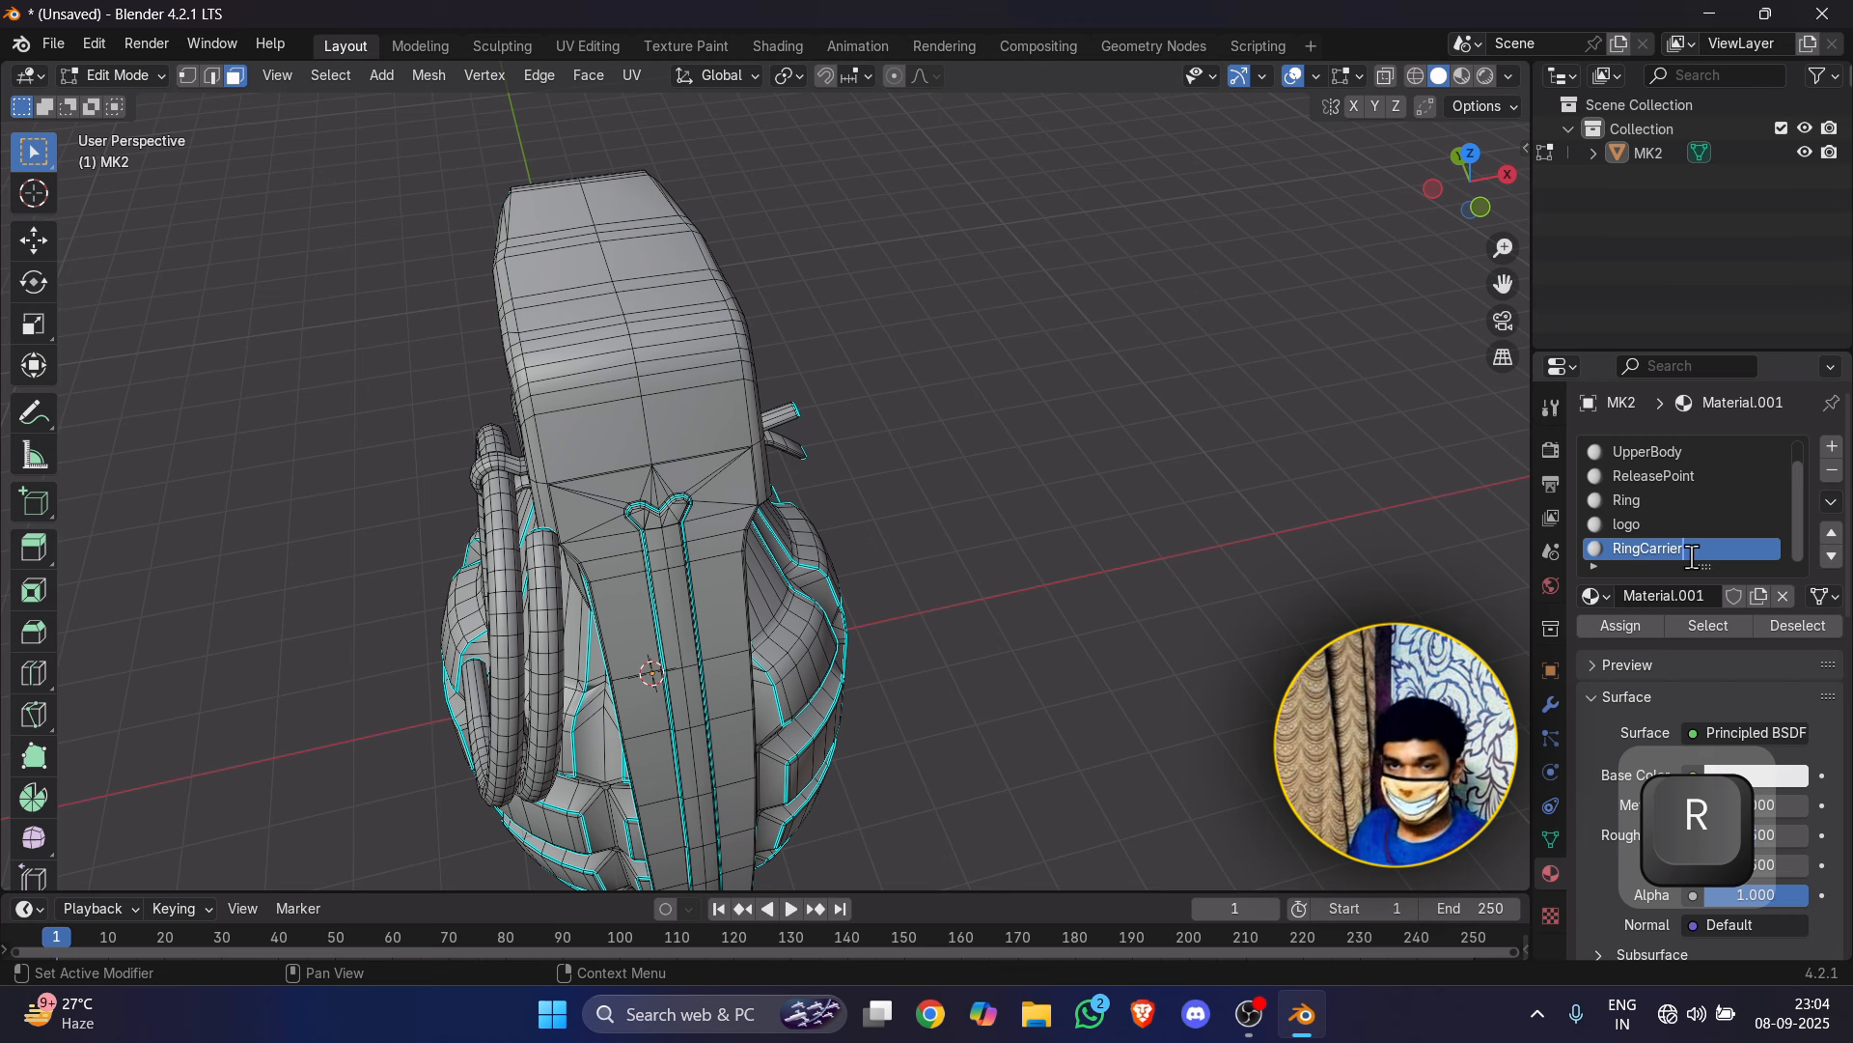
Step: Assign the RingCarrier material to all linked faces of the pull ring's holder and clear the selection
middle_click_drag(1195, 580, 1092, 472)
scroll(1201, 402, "up", 2)
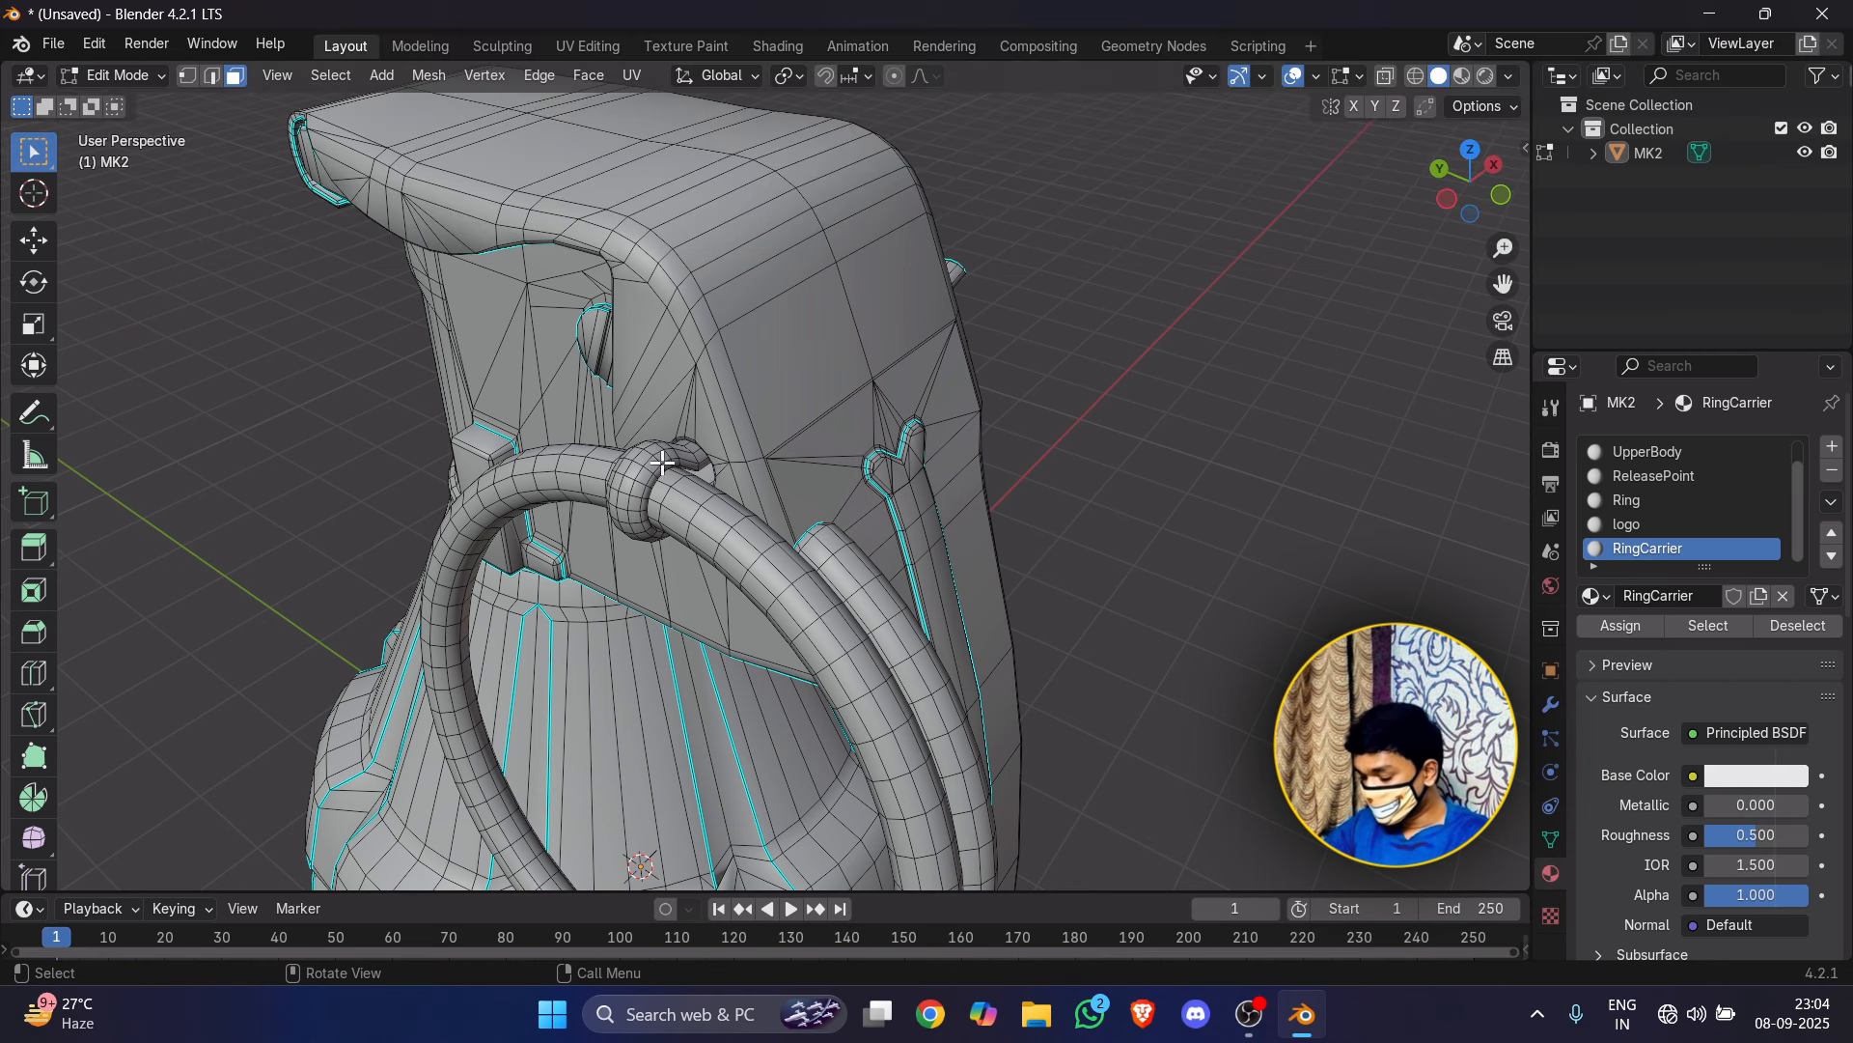
key("l")
left_click(1635, 629)
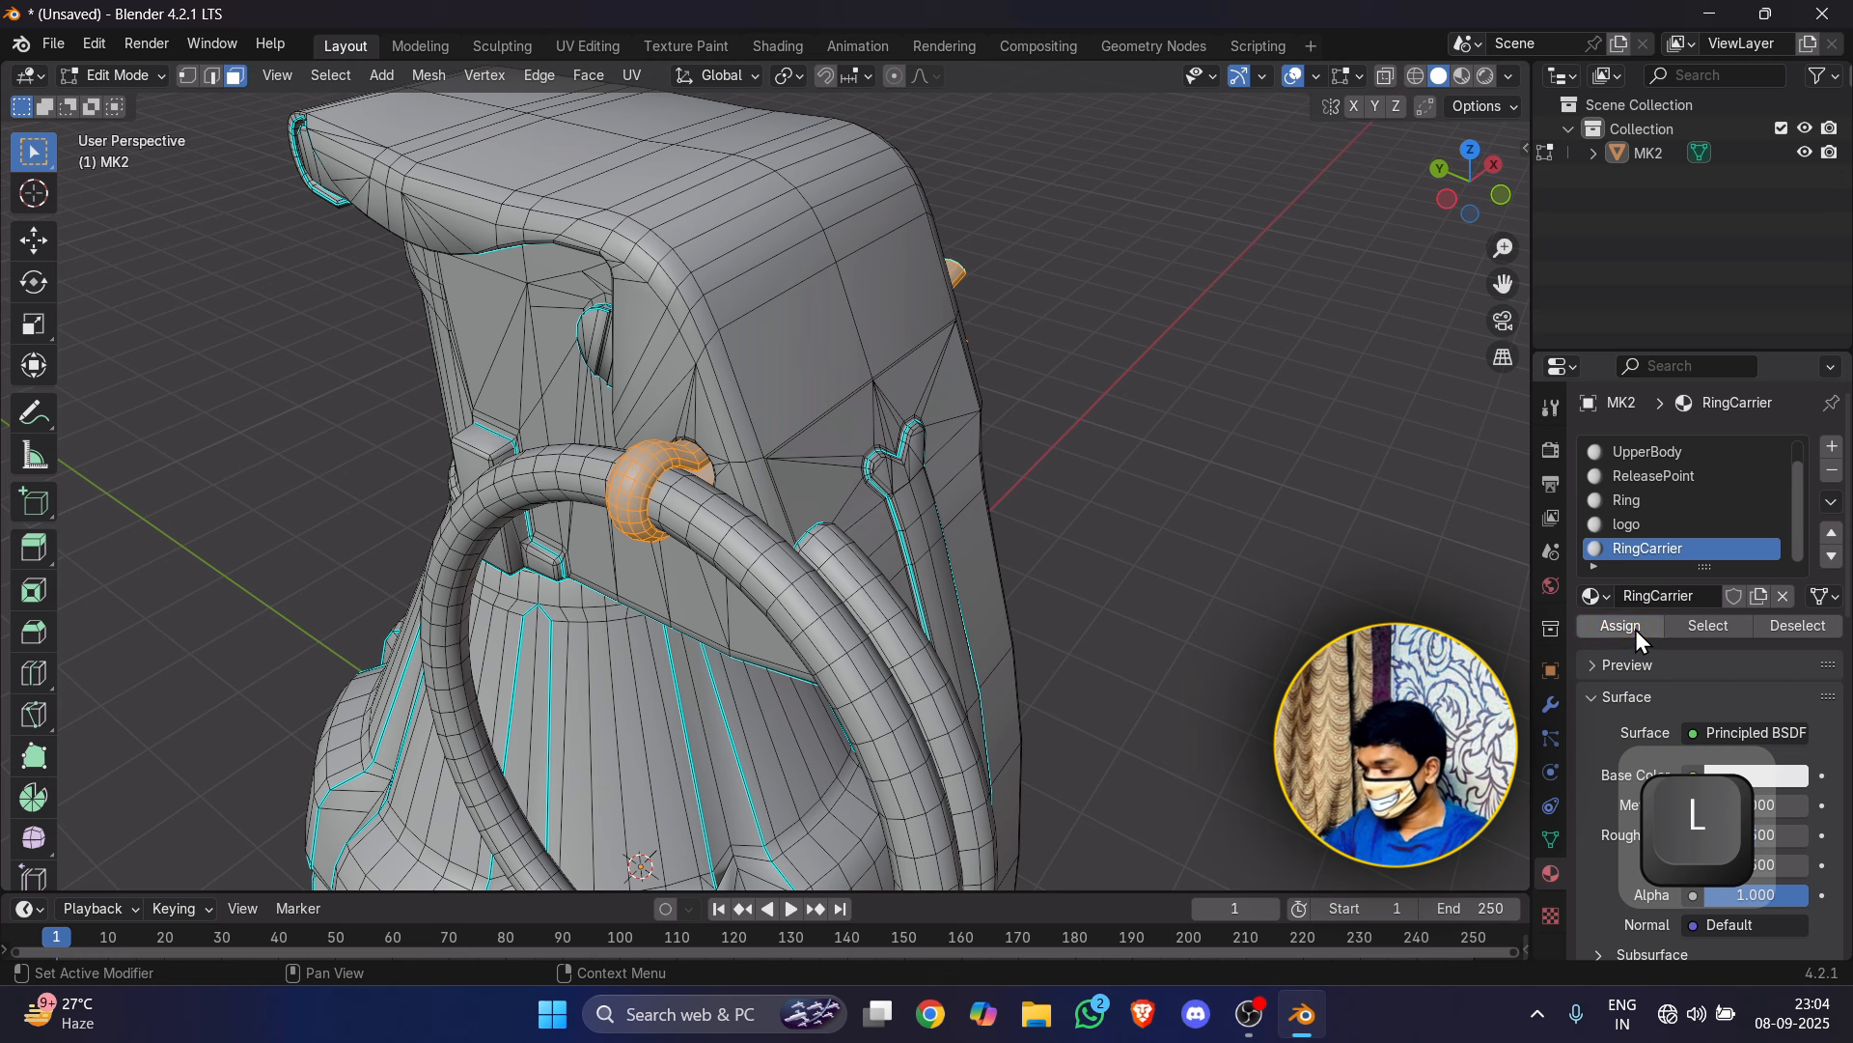
left_click(1238, 544)
Step: Select the MainBody material's faces to recheck its coverage and return to Object Mode
scroll(1239, 544, "down", 3)
scroll(1596, 502, "up", 1)
left_click(1662, 451)
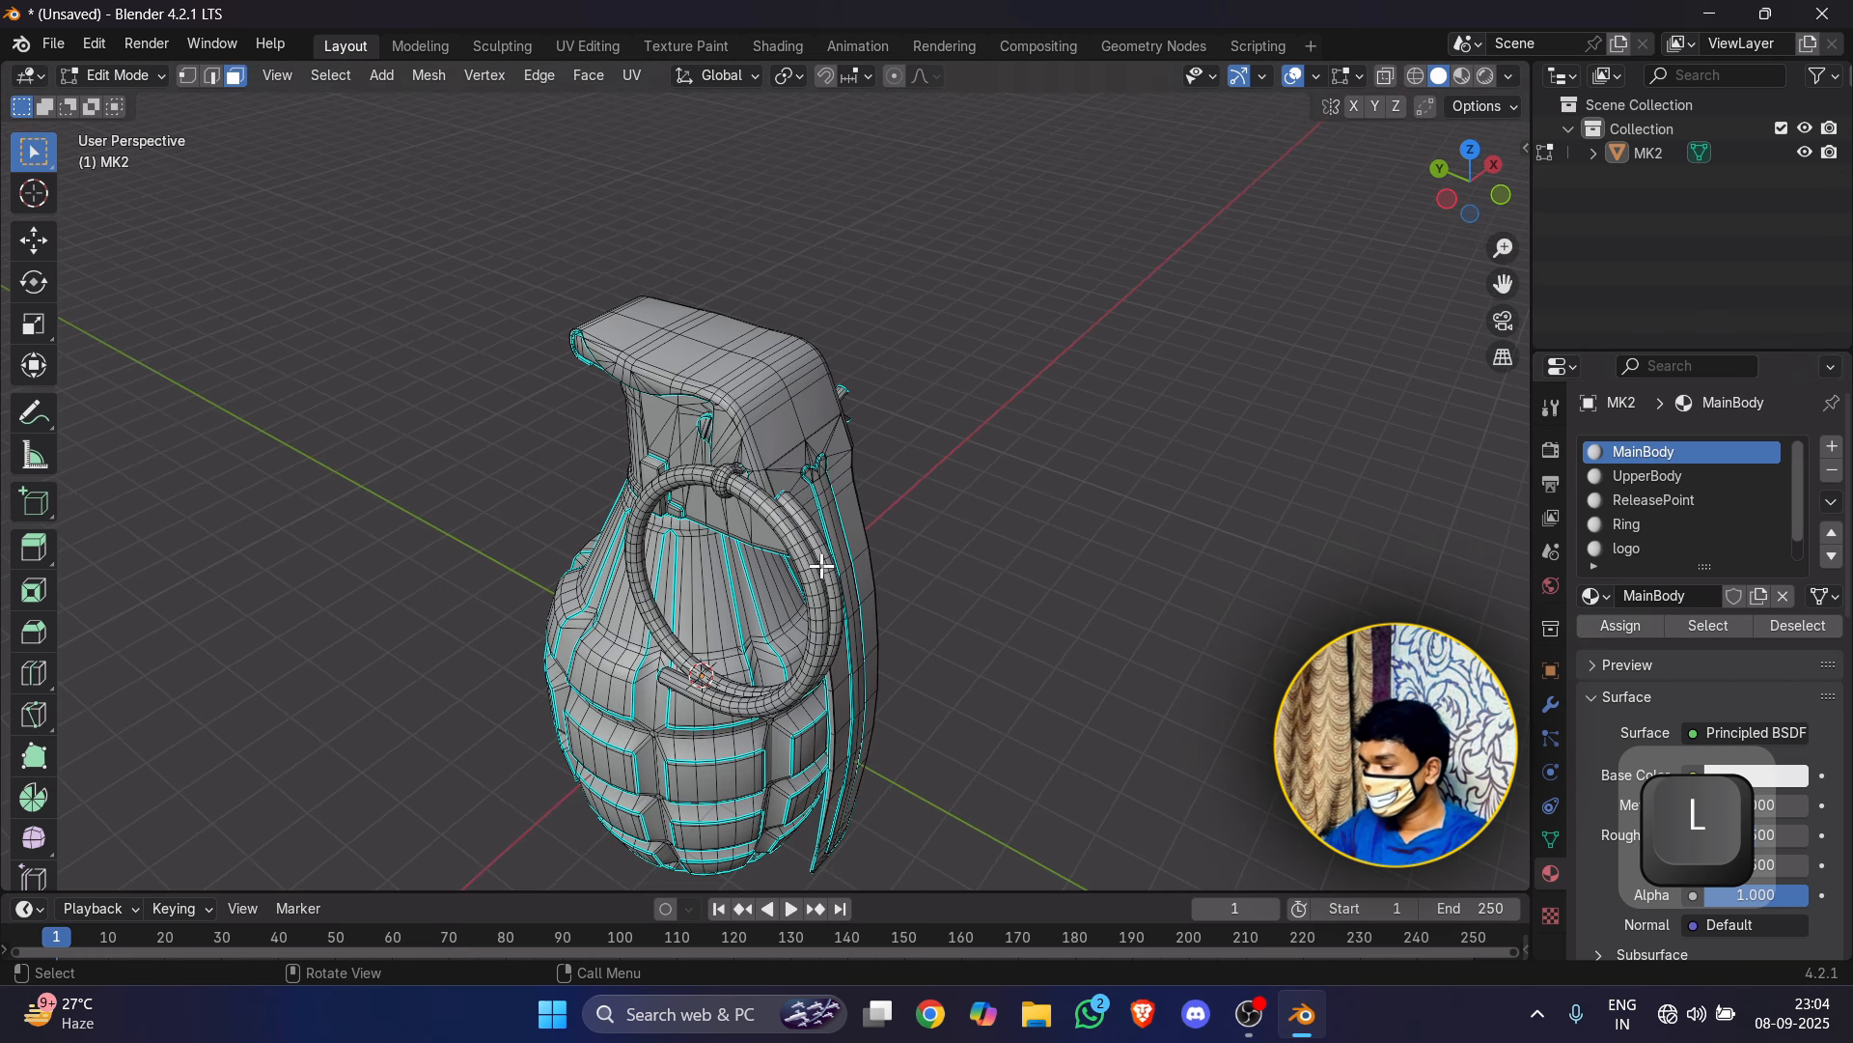
middle_click_drag(819, 566, 851, 539)
left_click(1732, 631)
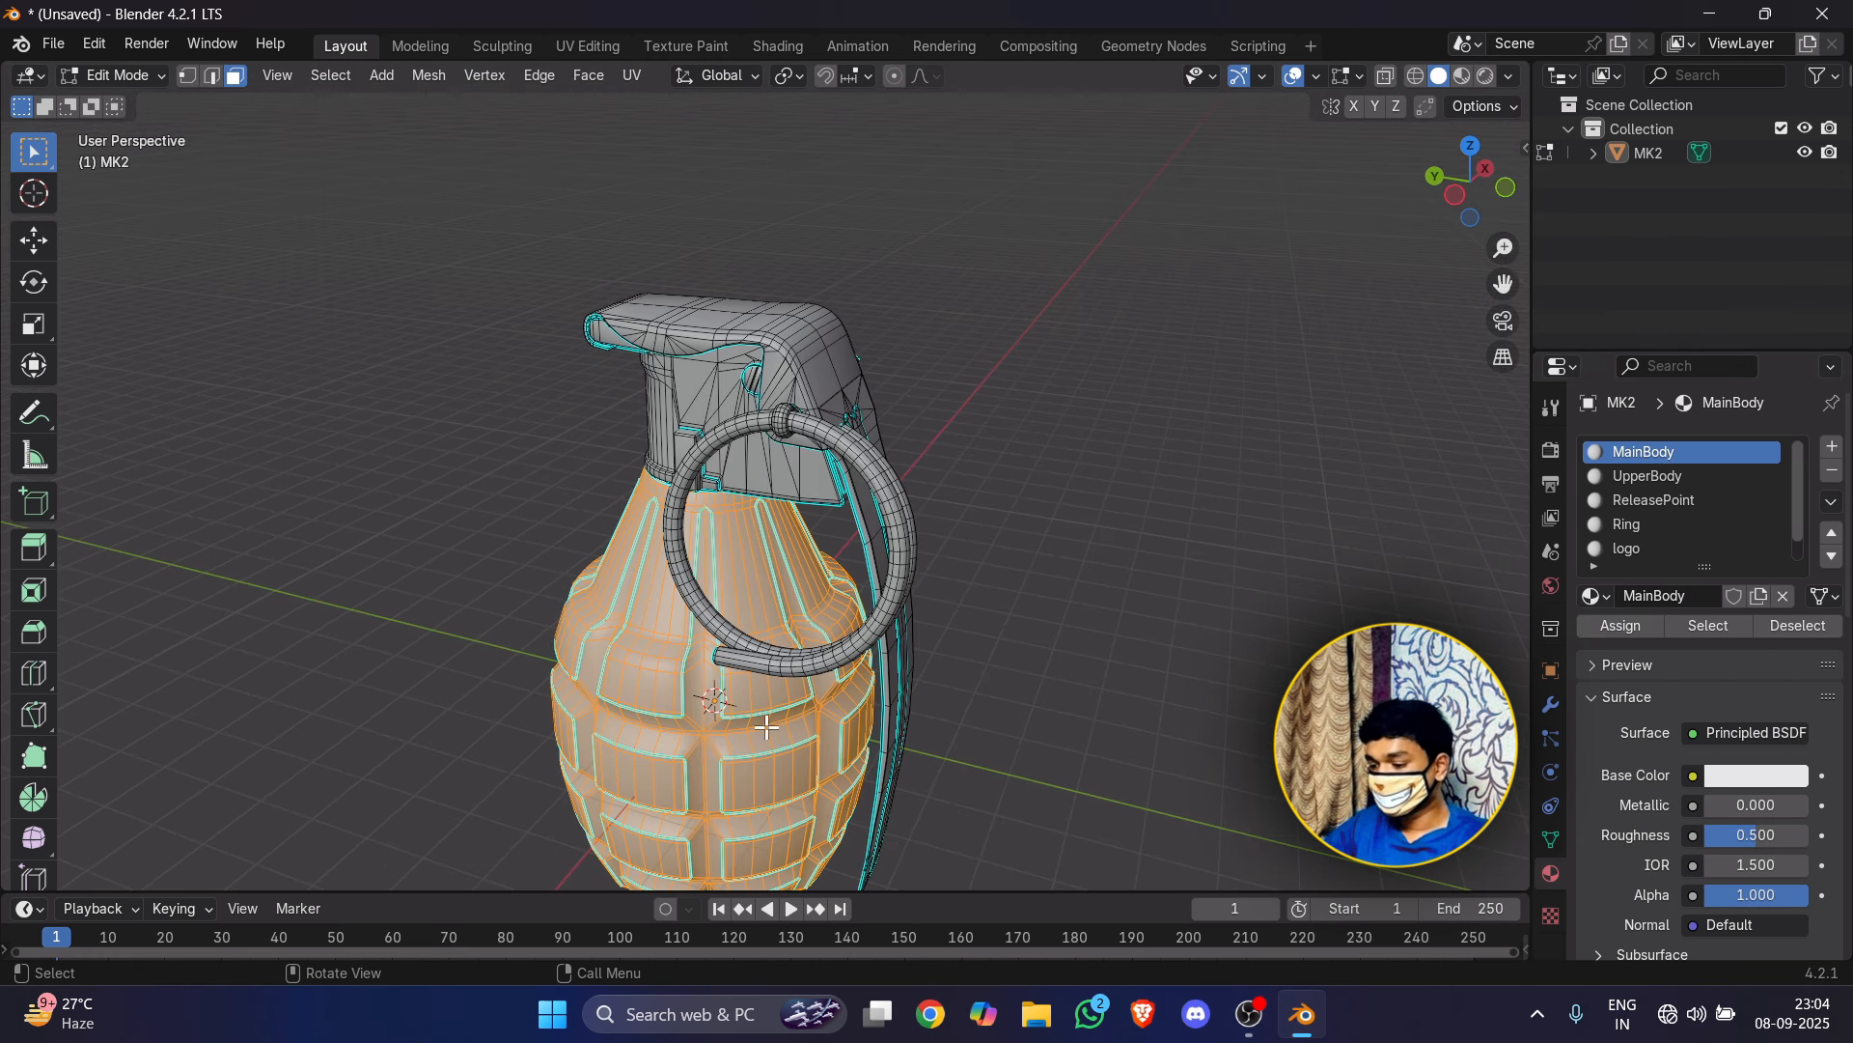
left_click(99, 72)
left_click(108, 102)
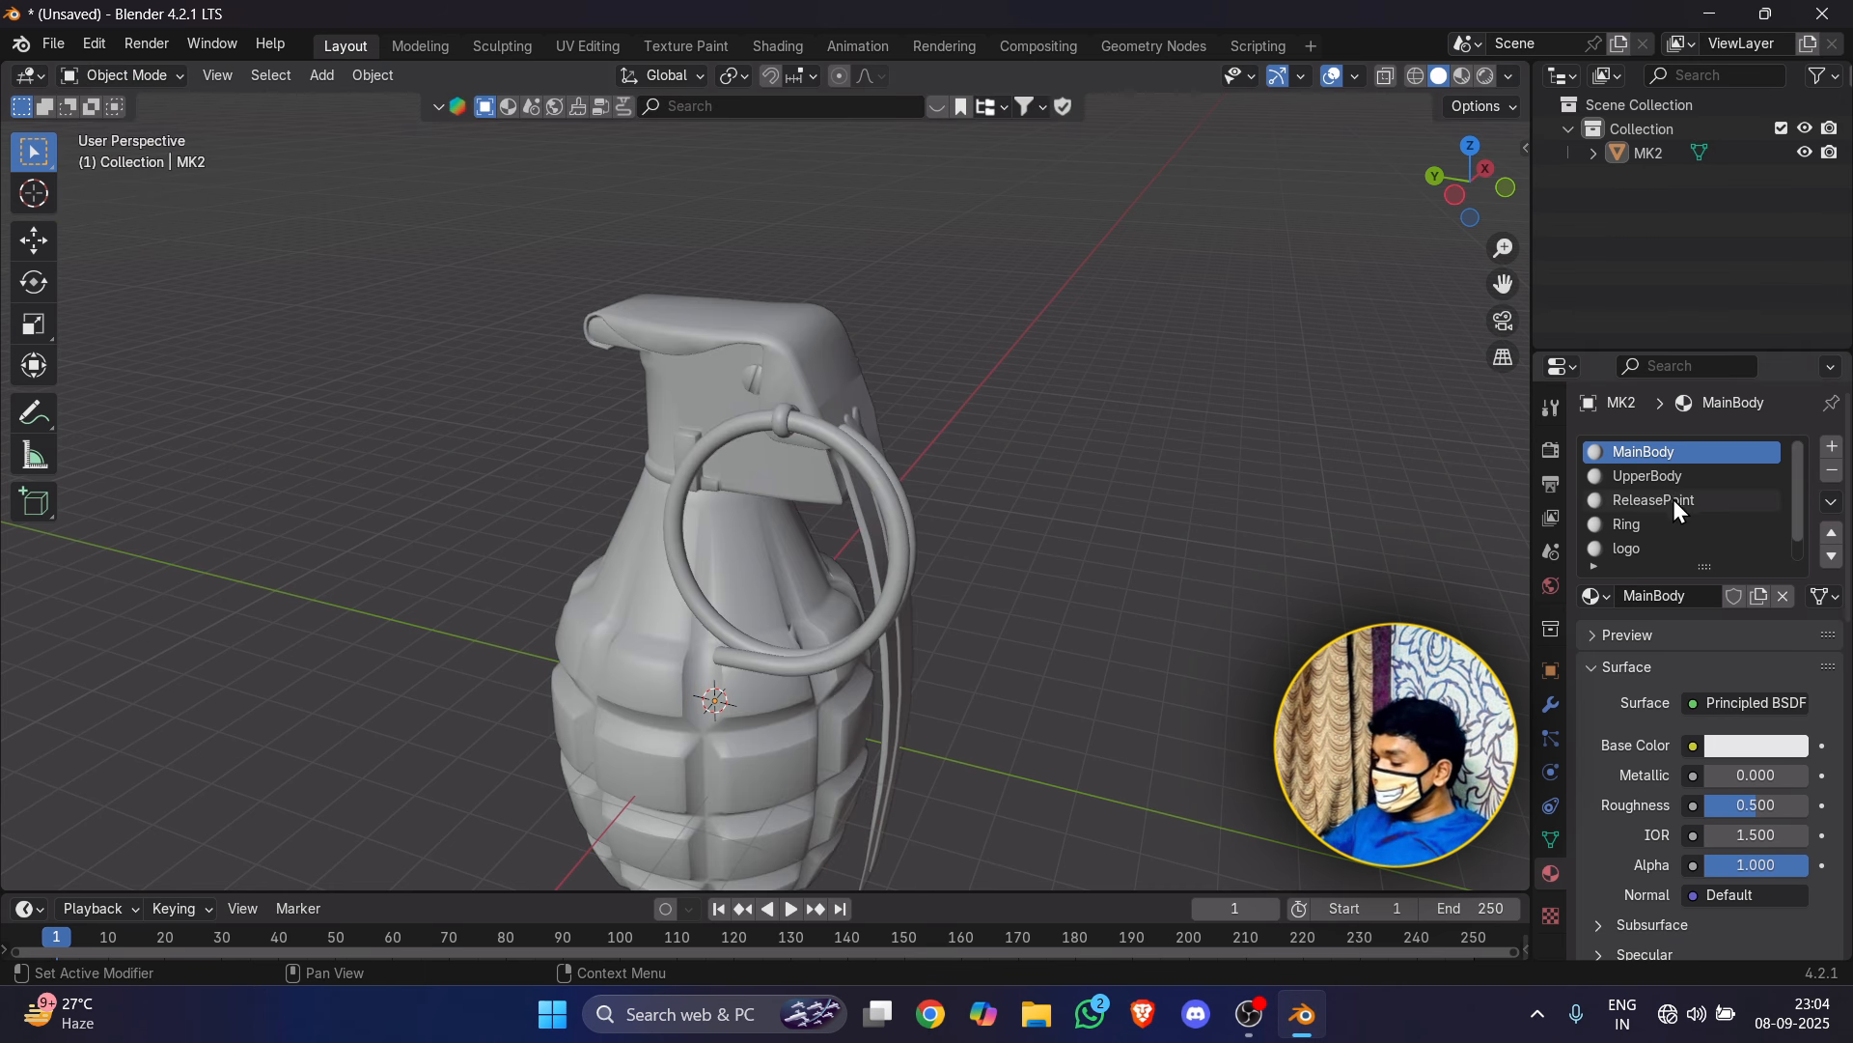
scroll(1639, 531, "down", 1)
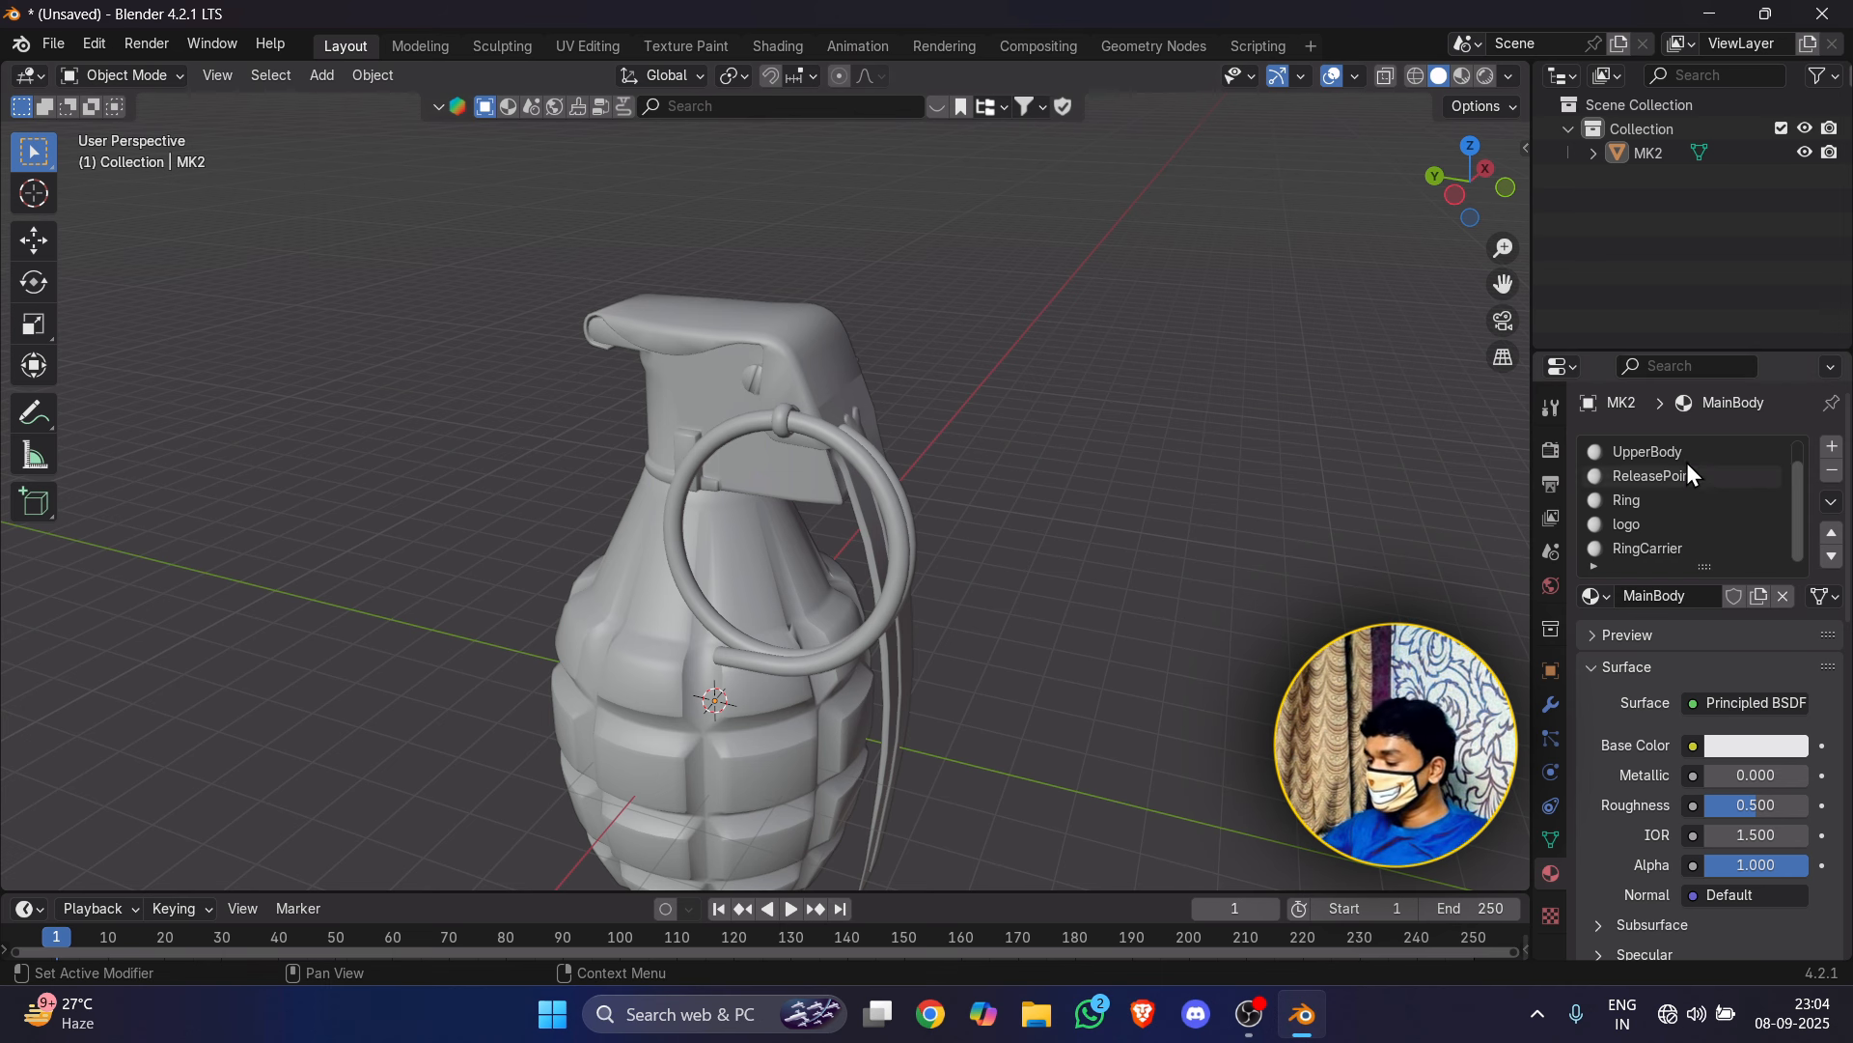
scroll(1610, 527, "up", 1)
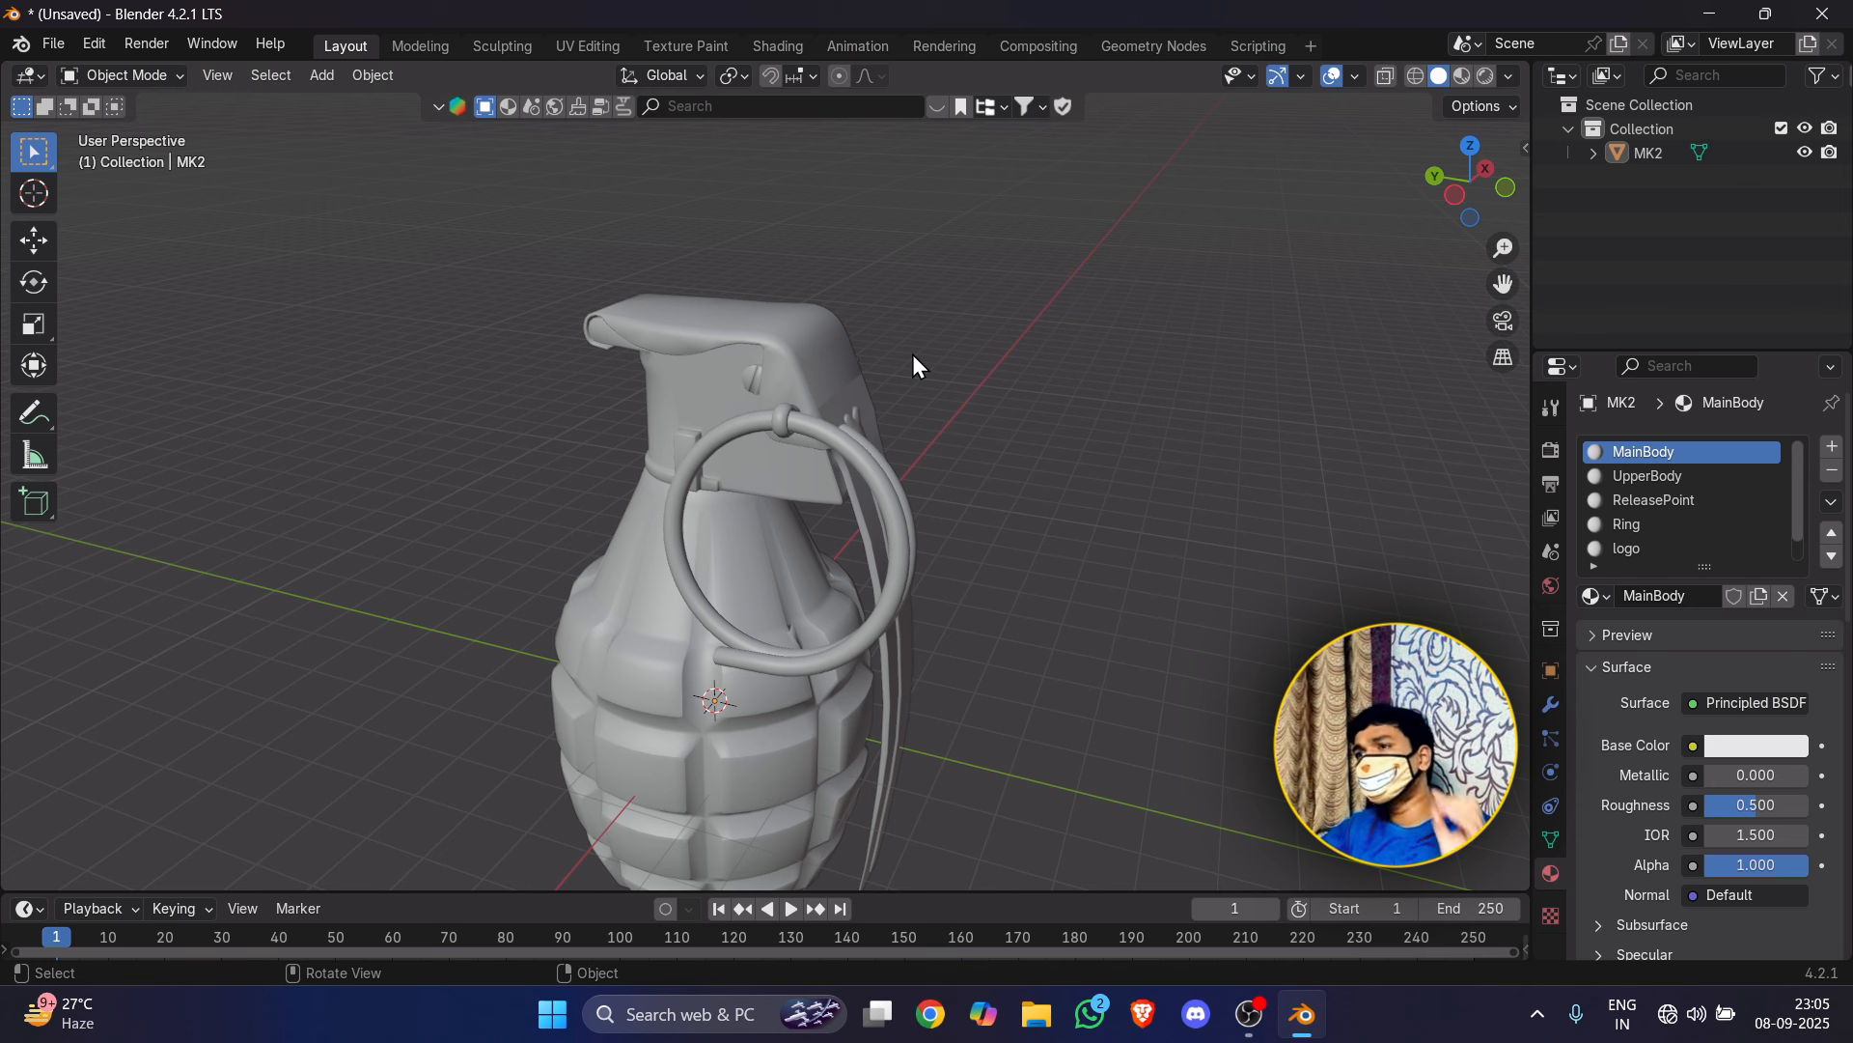
scroll(907, 318, "down", 3)
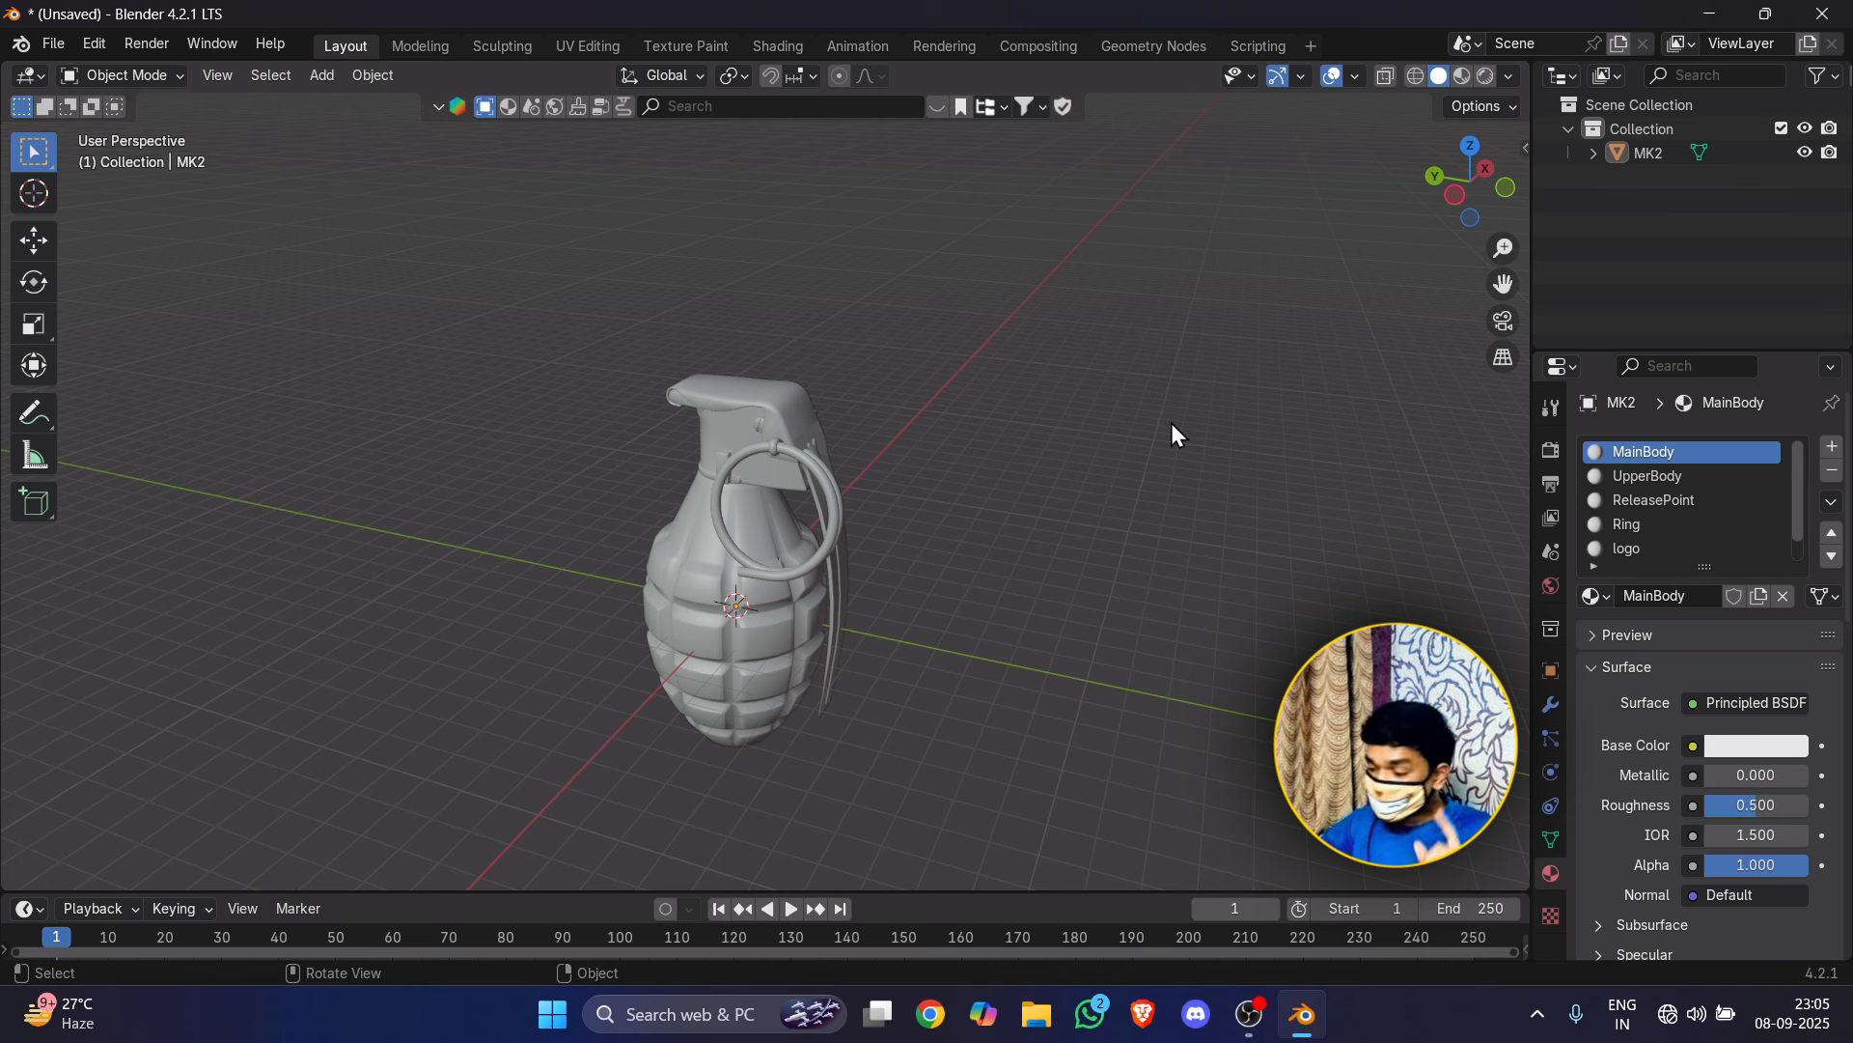
scroll(598, 379, "up", 2)
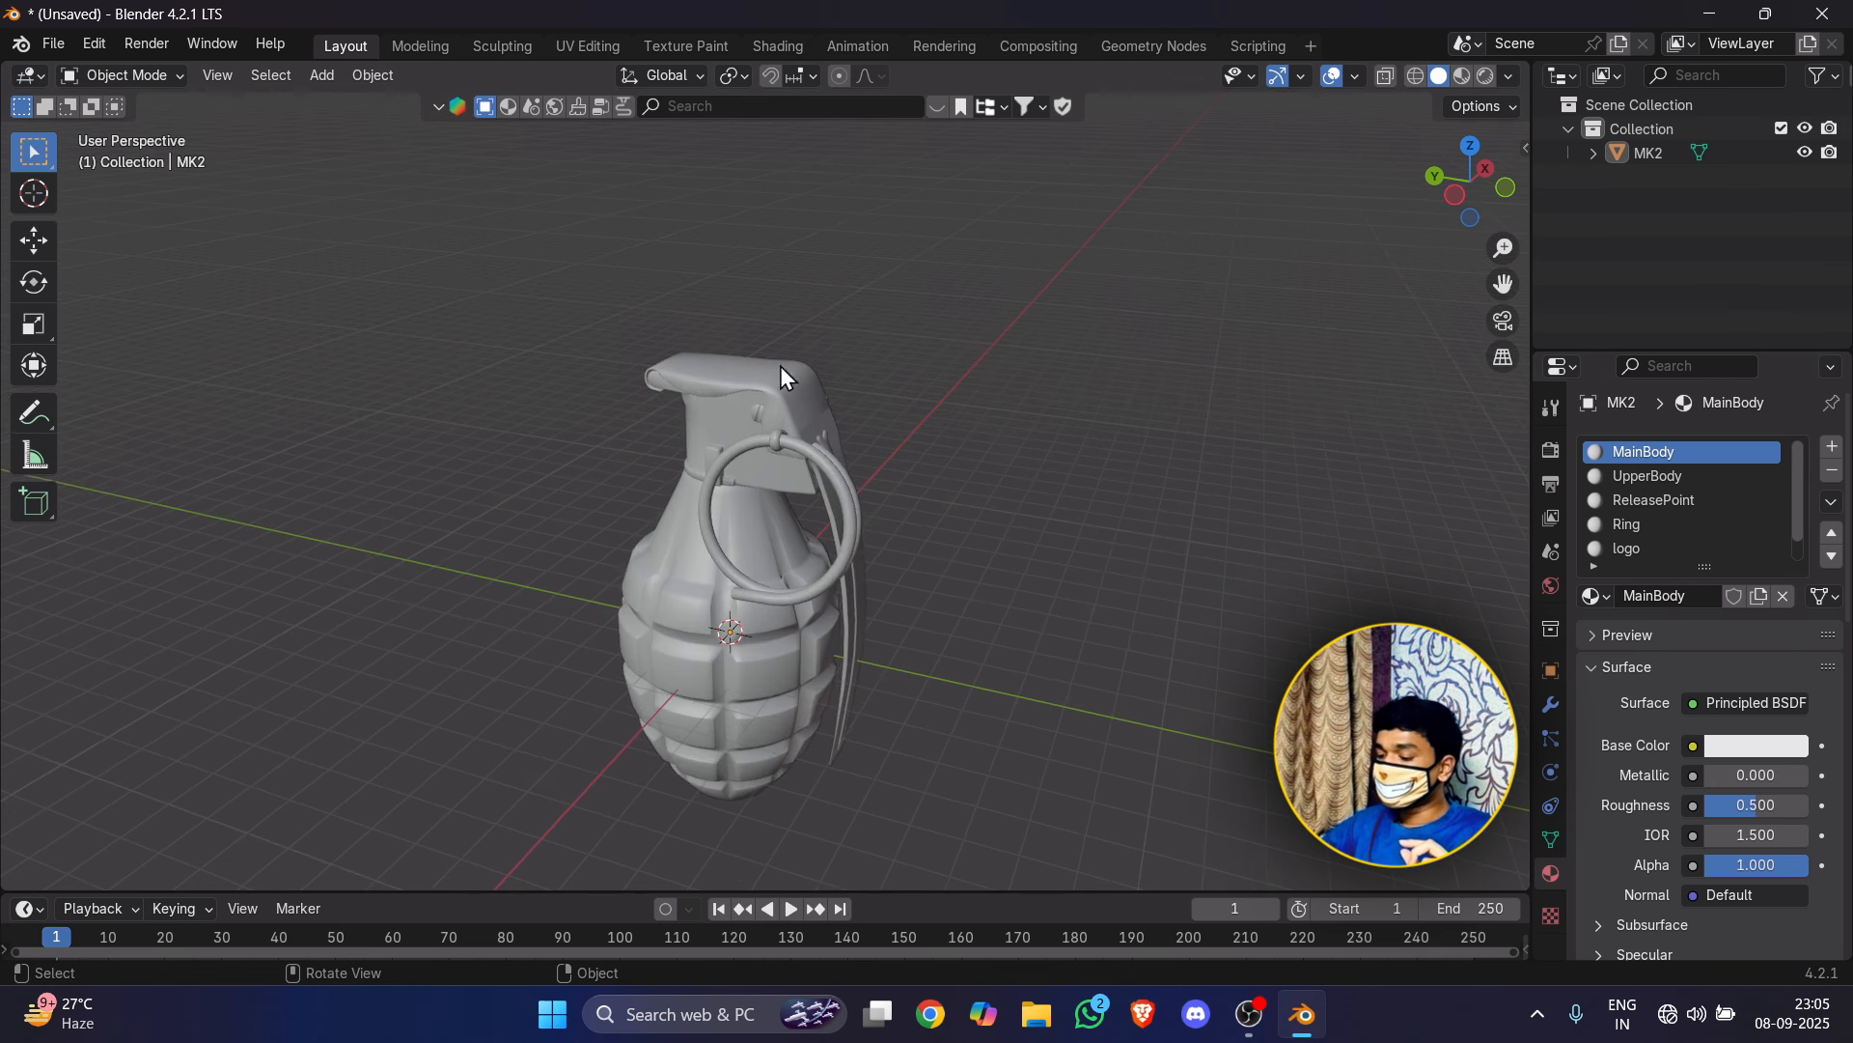
scroll(1678, 477, "down", 1)
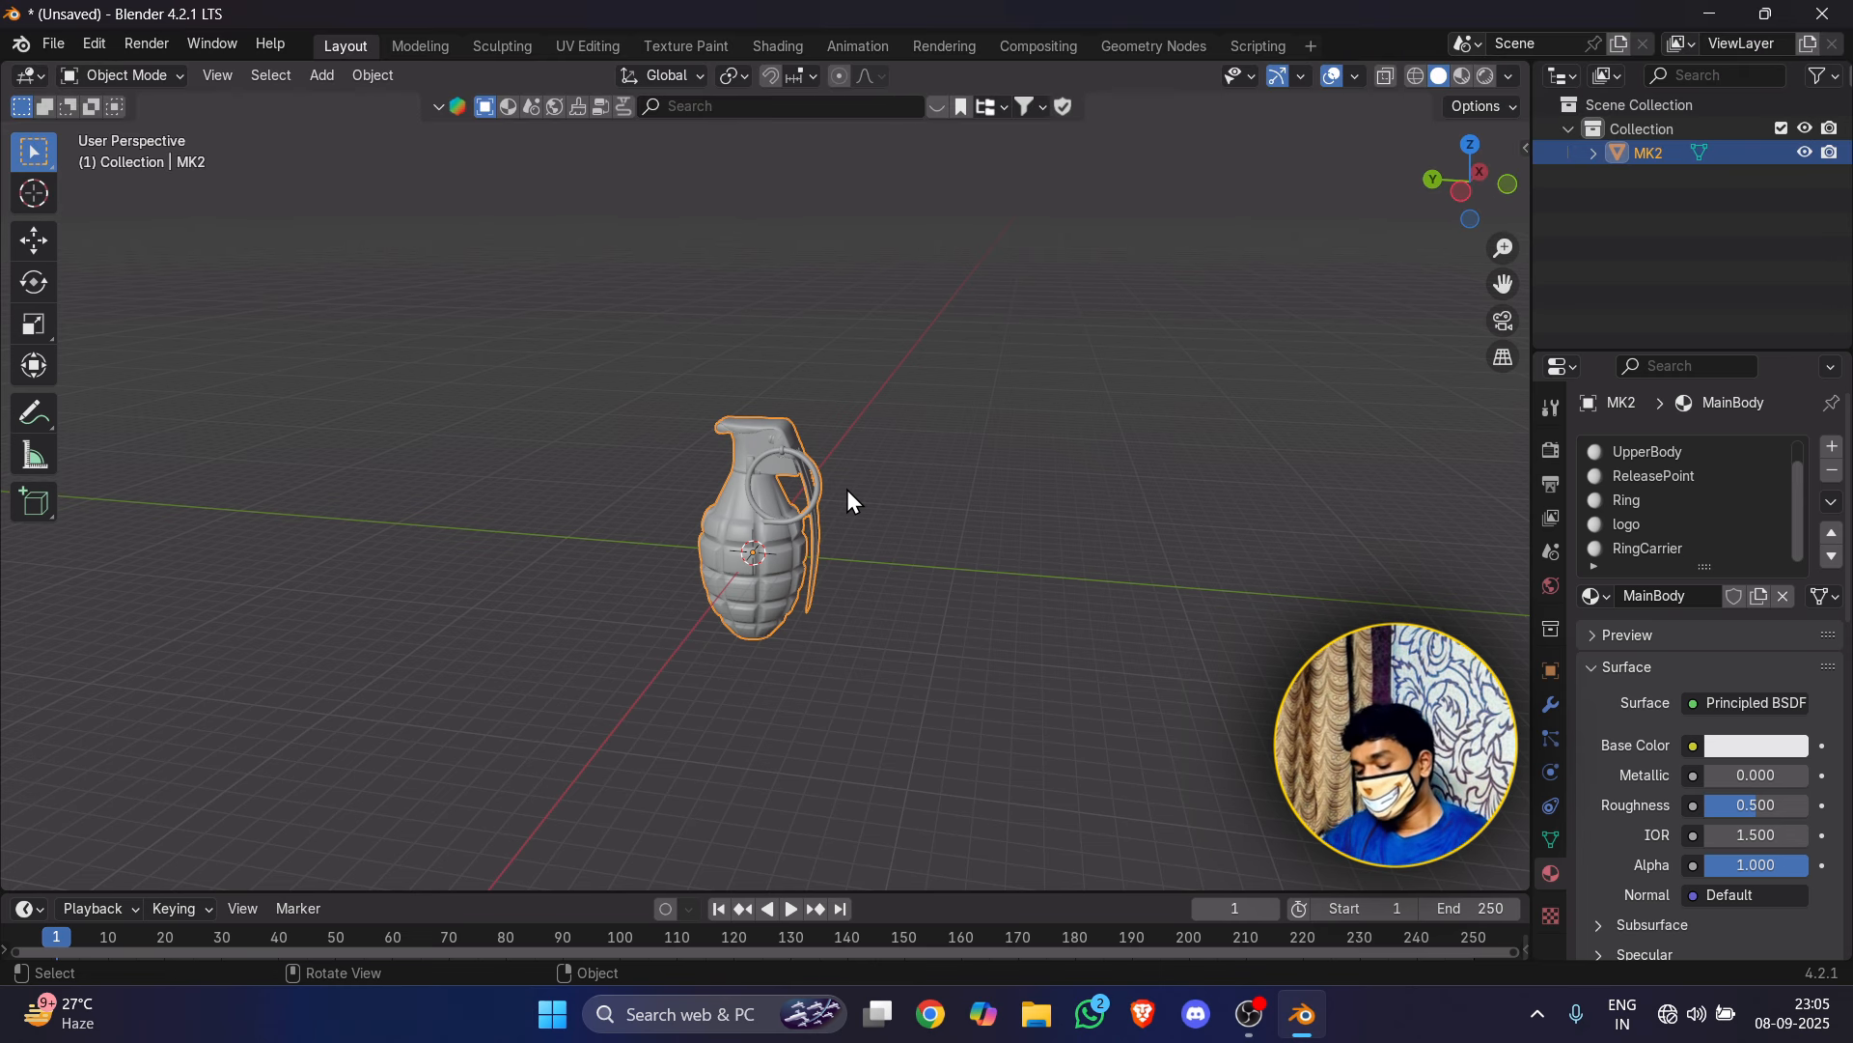
Step: Apply the location, rotation and scale of the MK2 object and deselect it
key("ctrl")
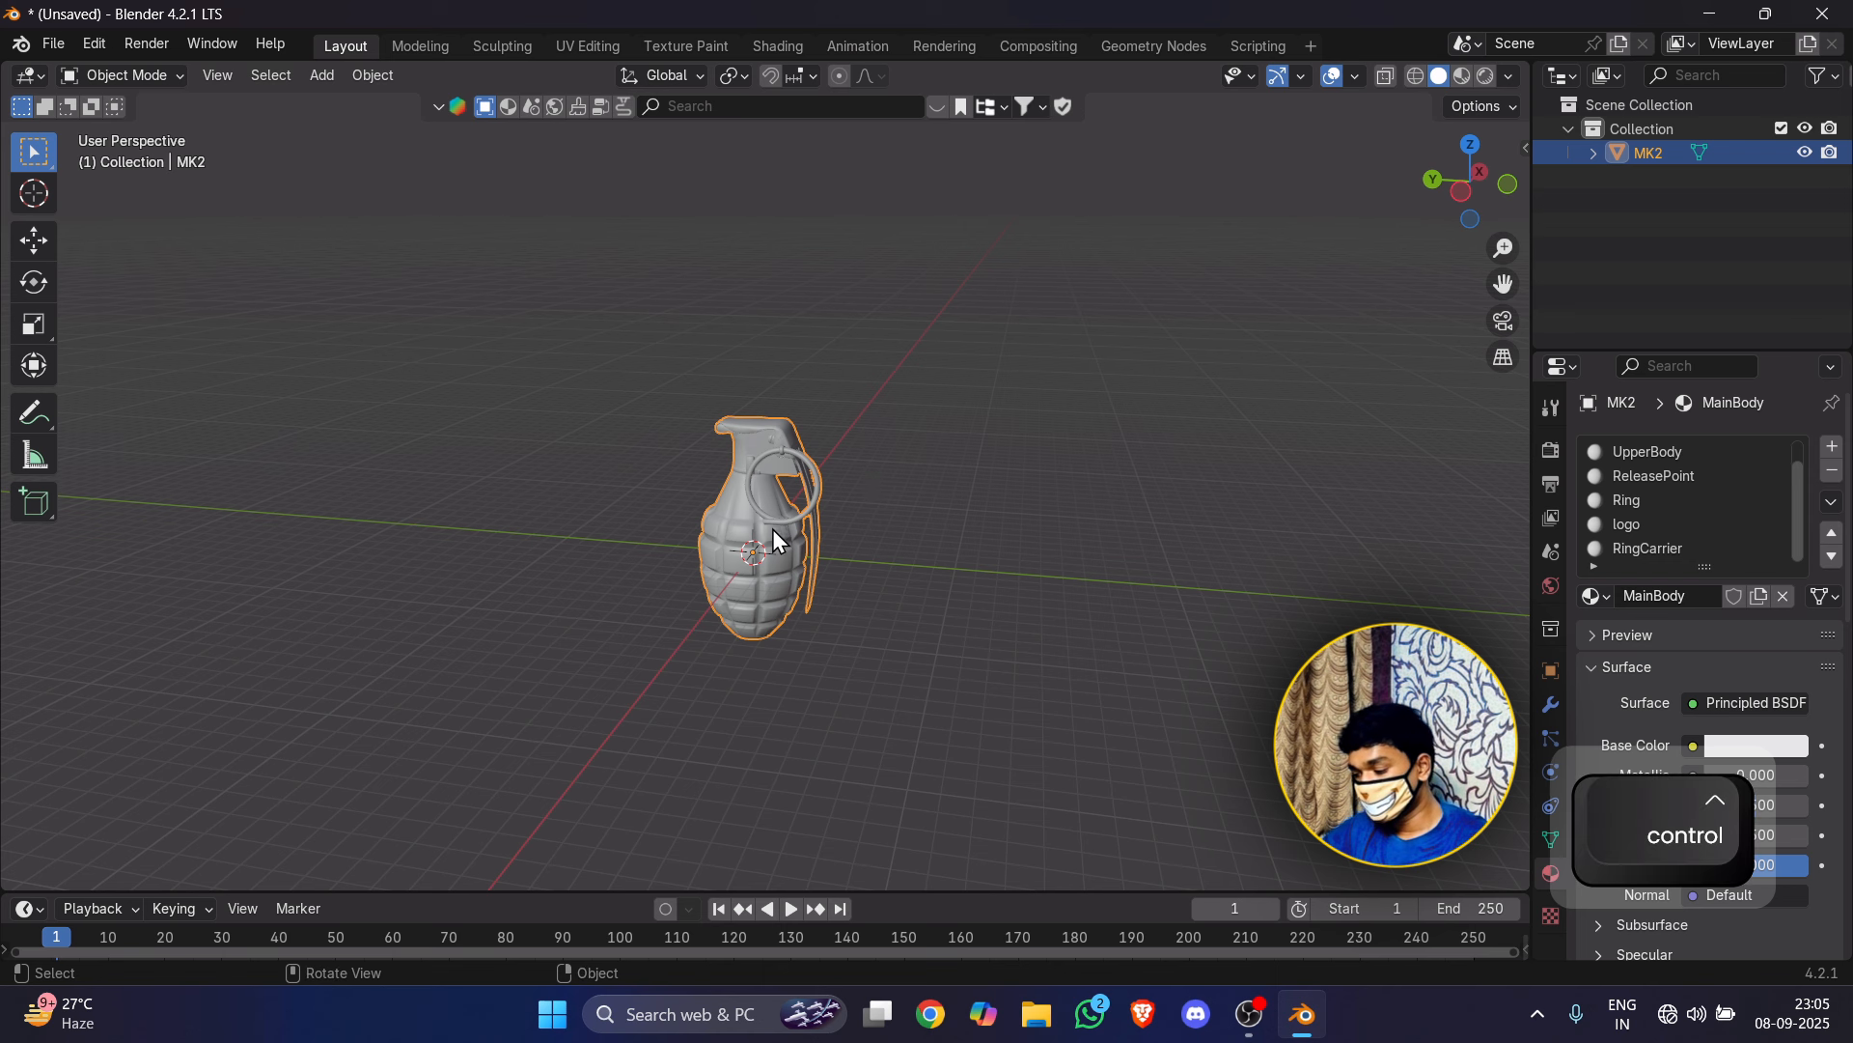
key("ctrl+a")
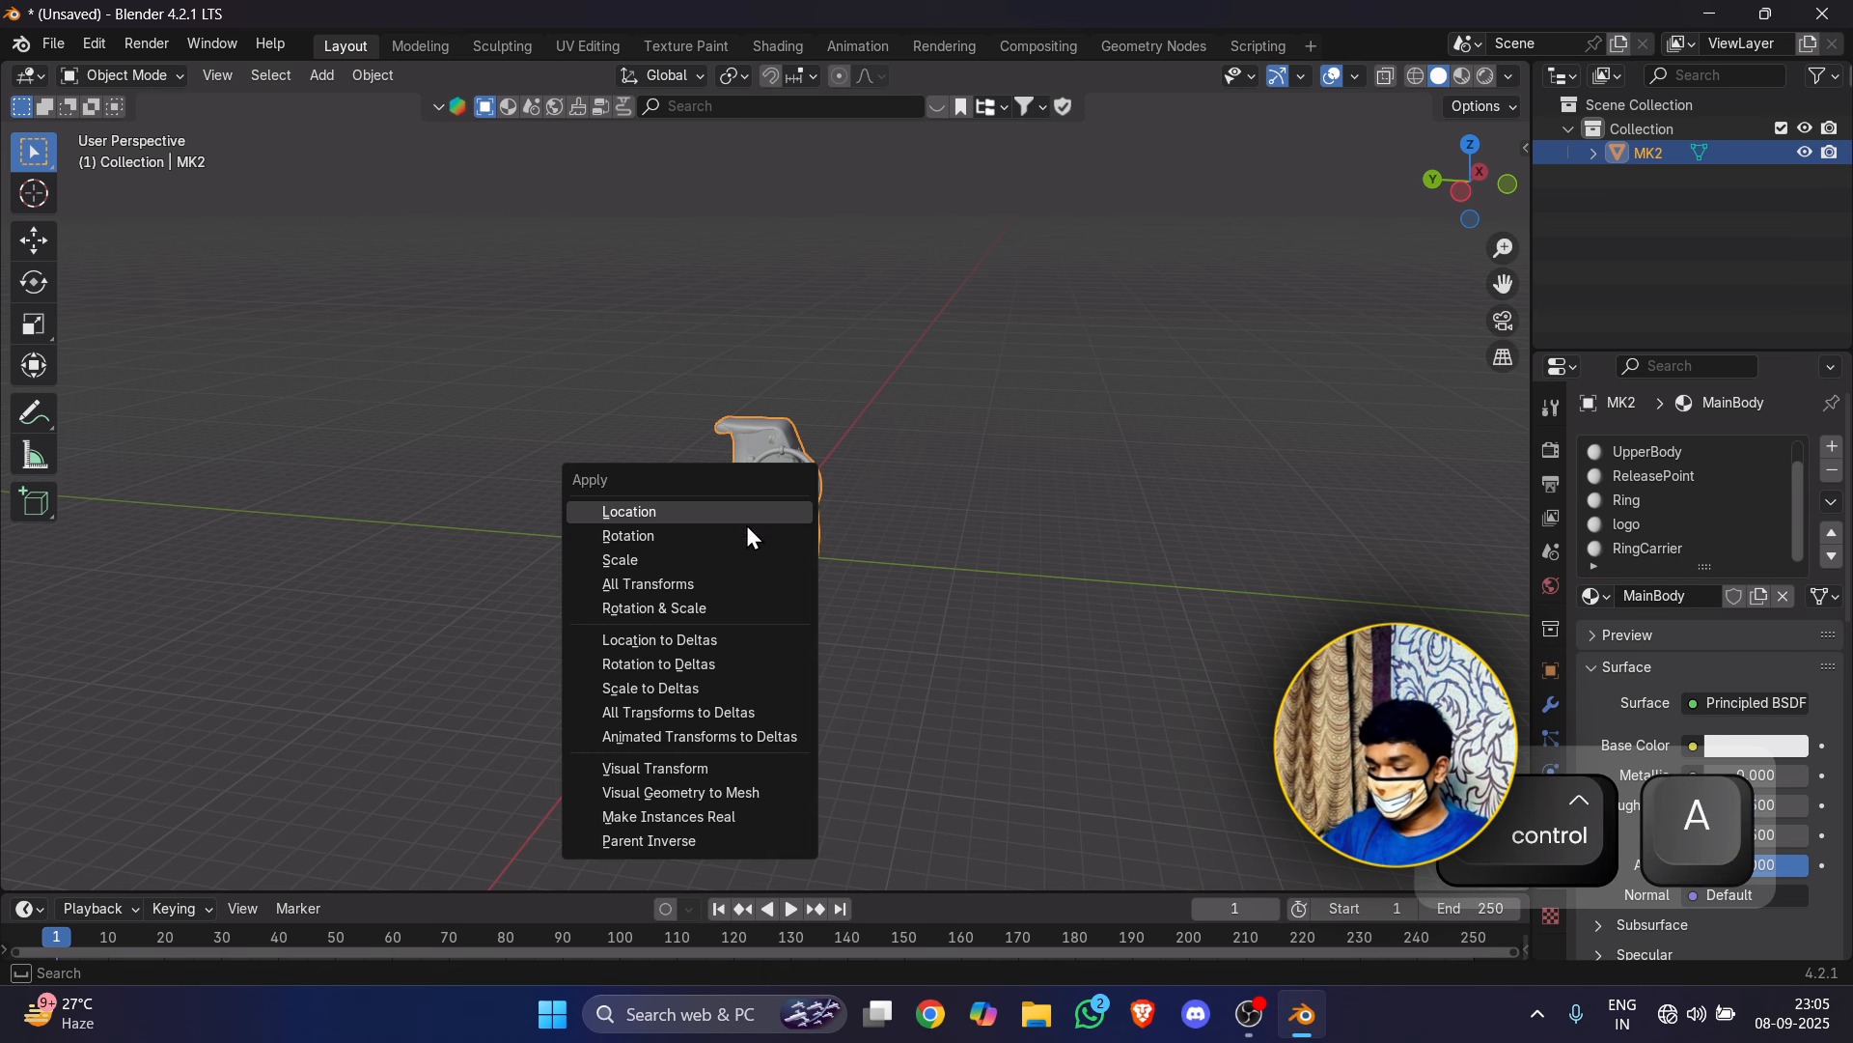
left_click(717, 515)
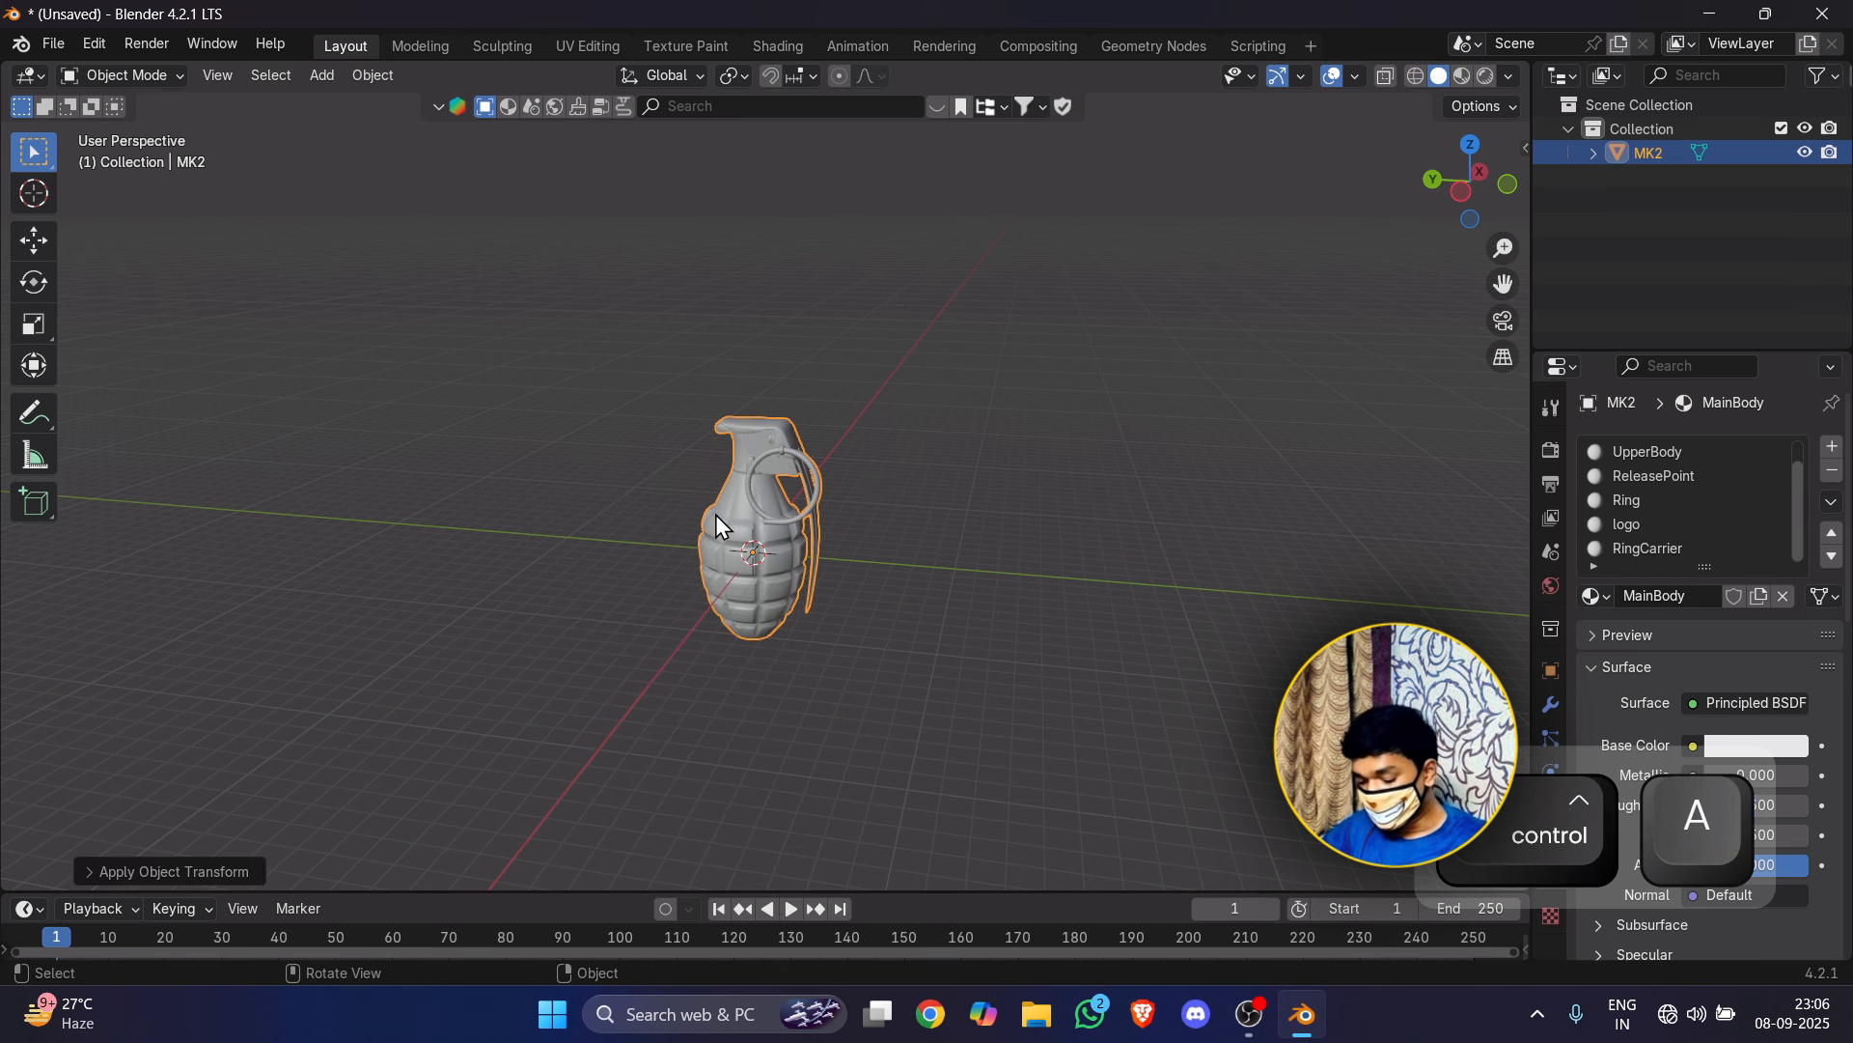
key("ctrl+a")
left_click(697, 537)
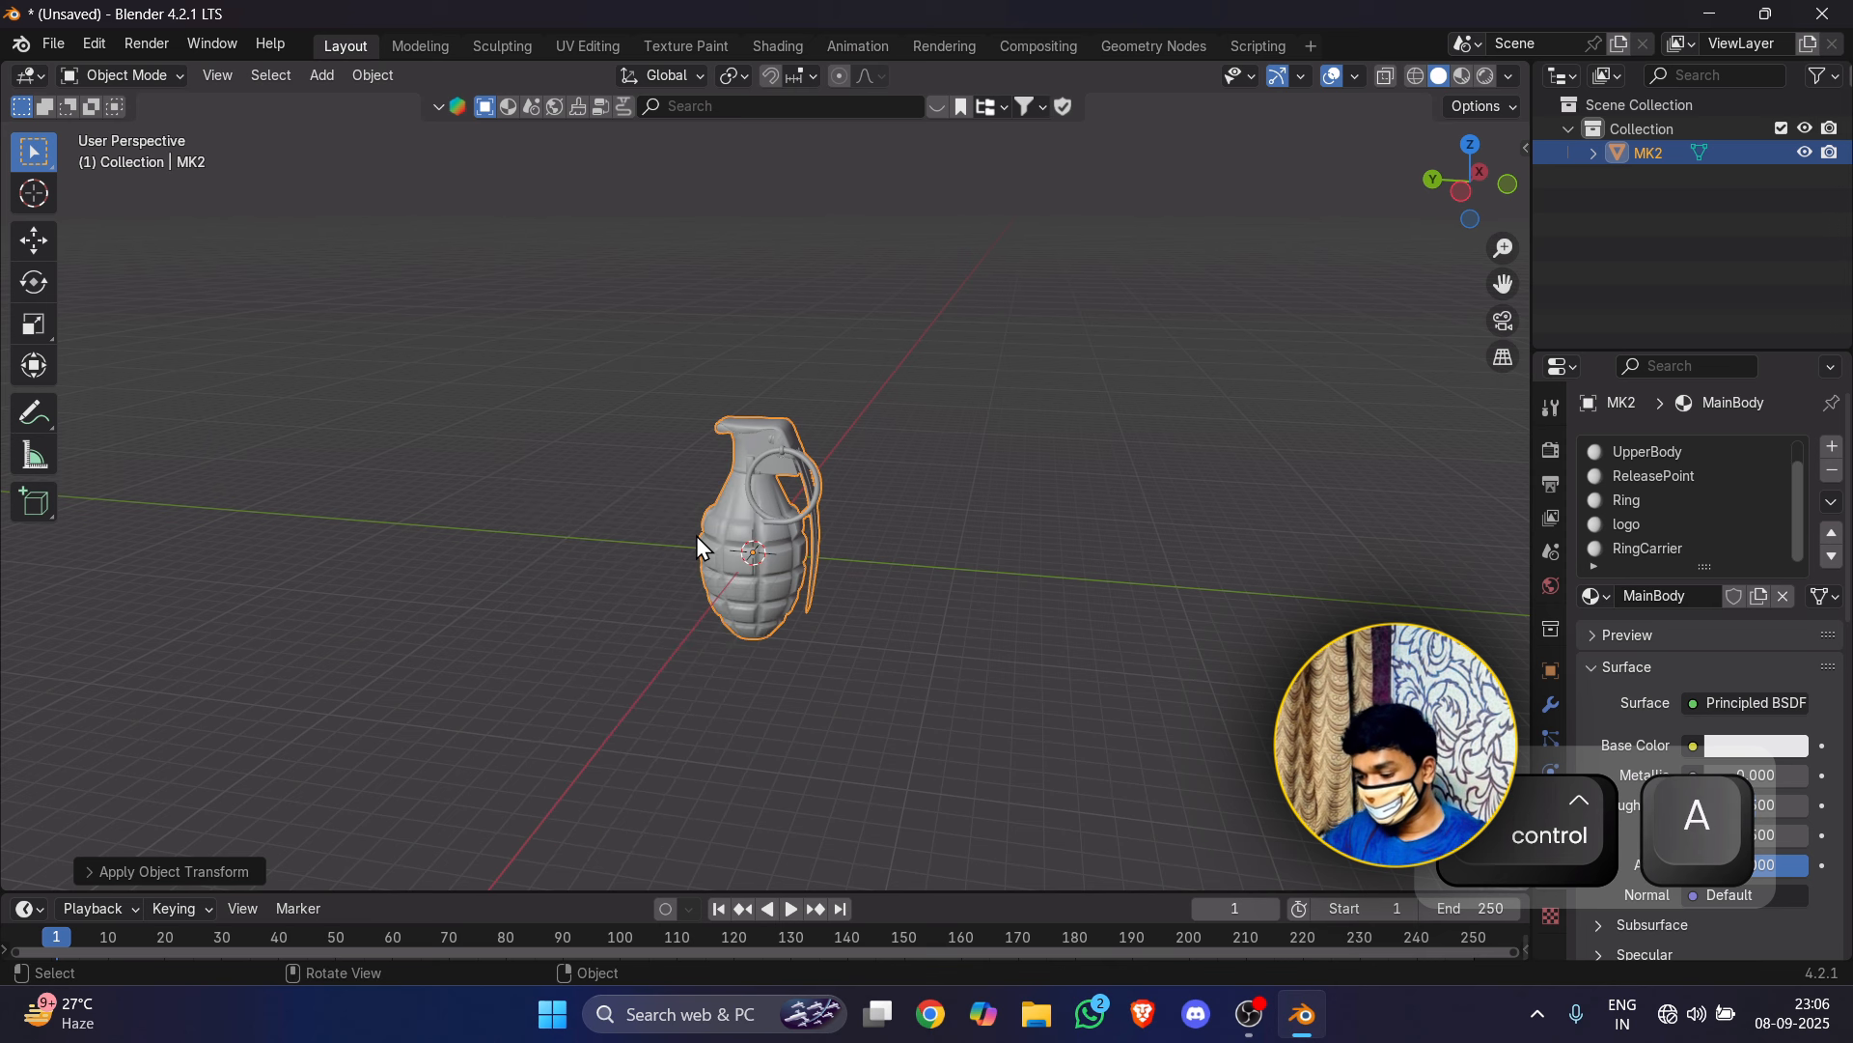
key("ctrl+a")
left_click(685, 559)
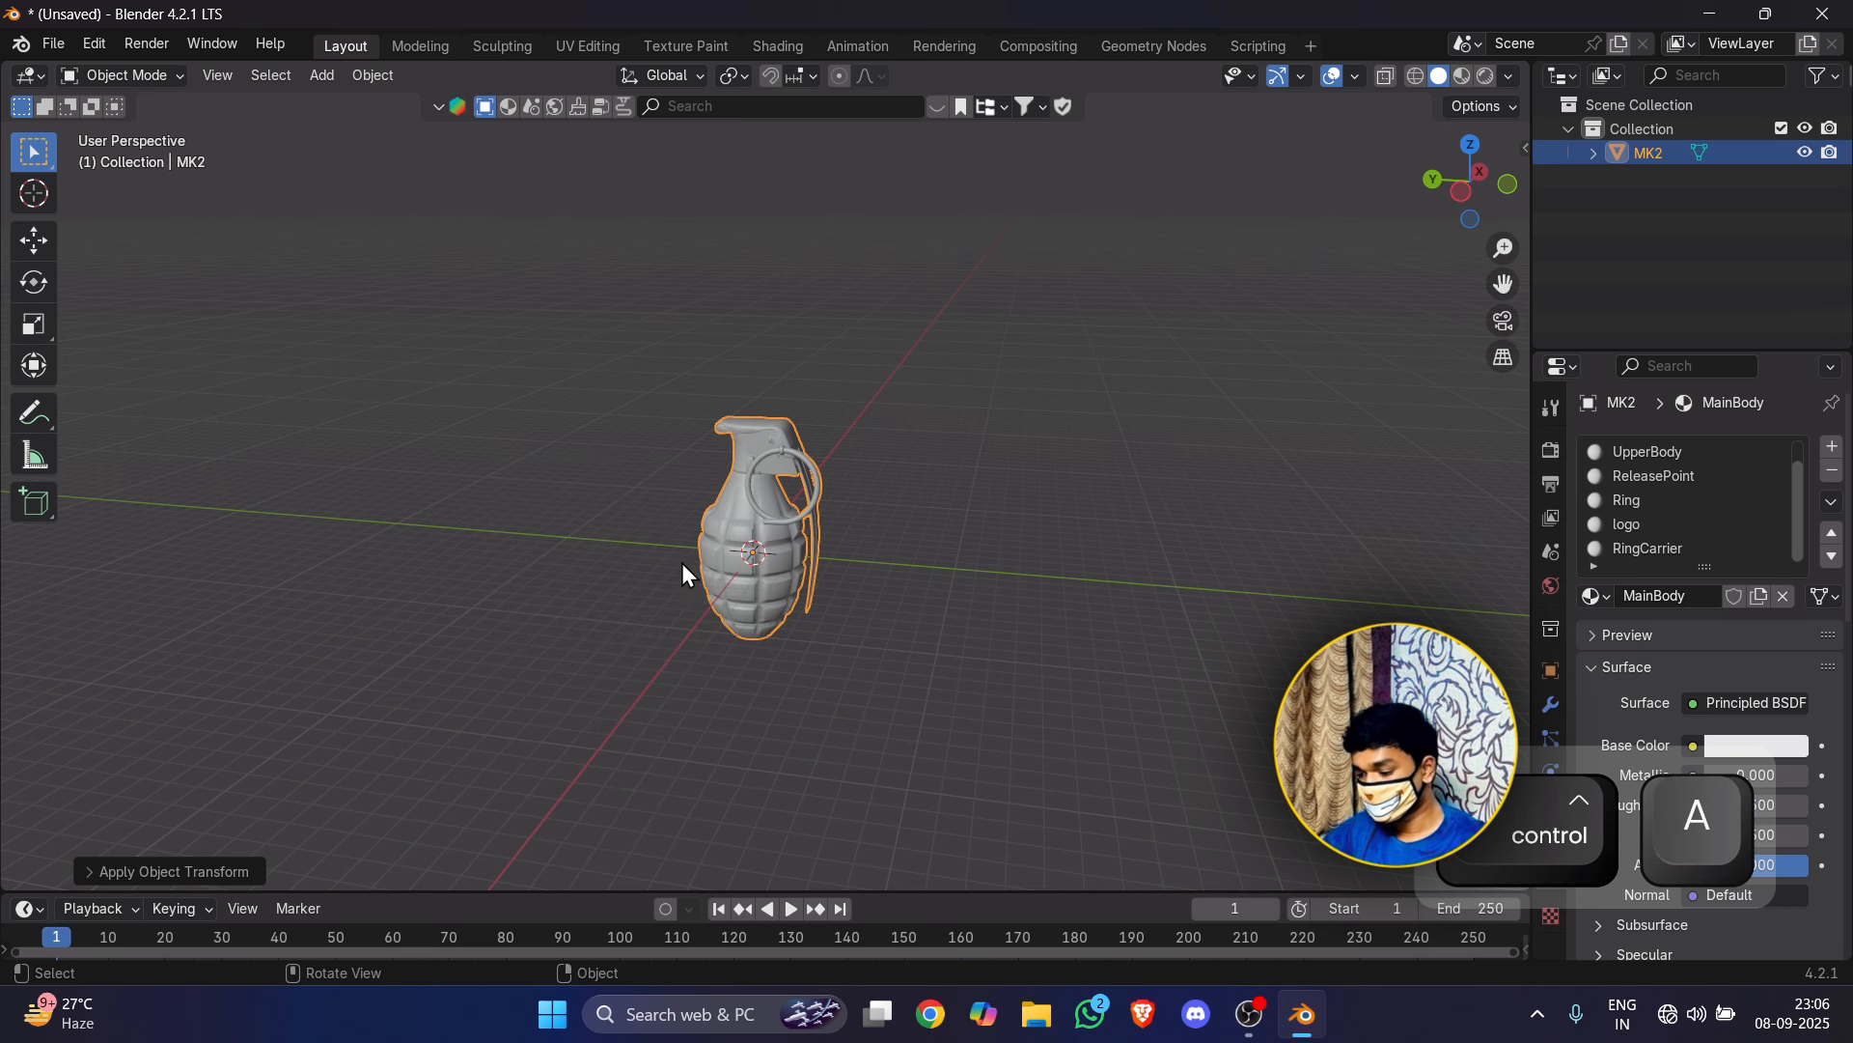
left_click(1045, 593)
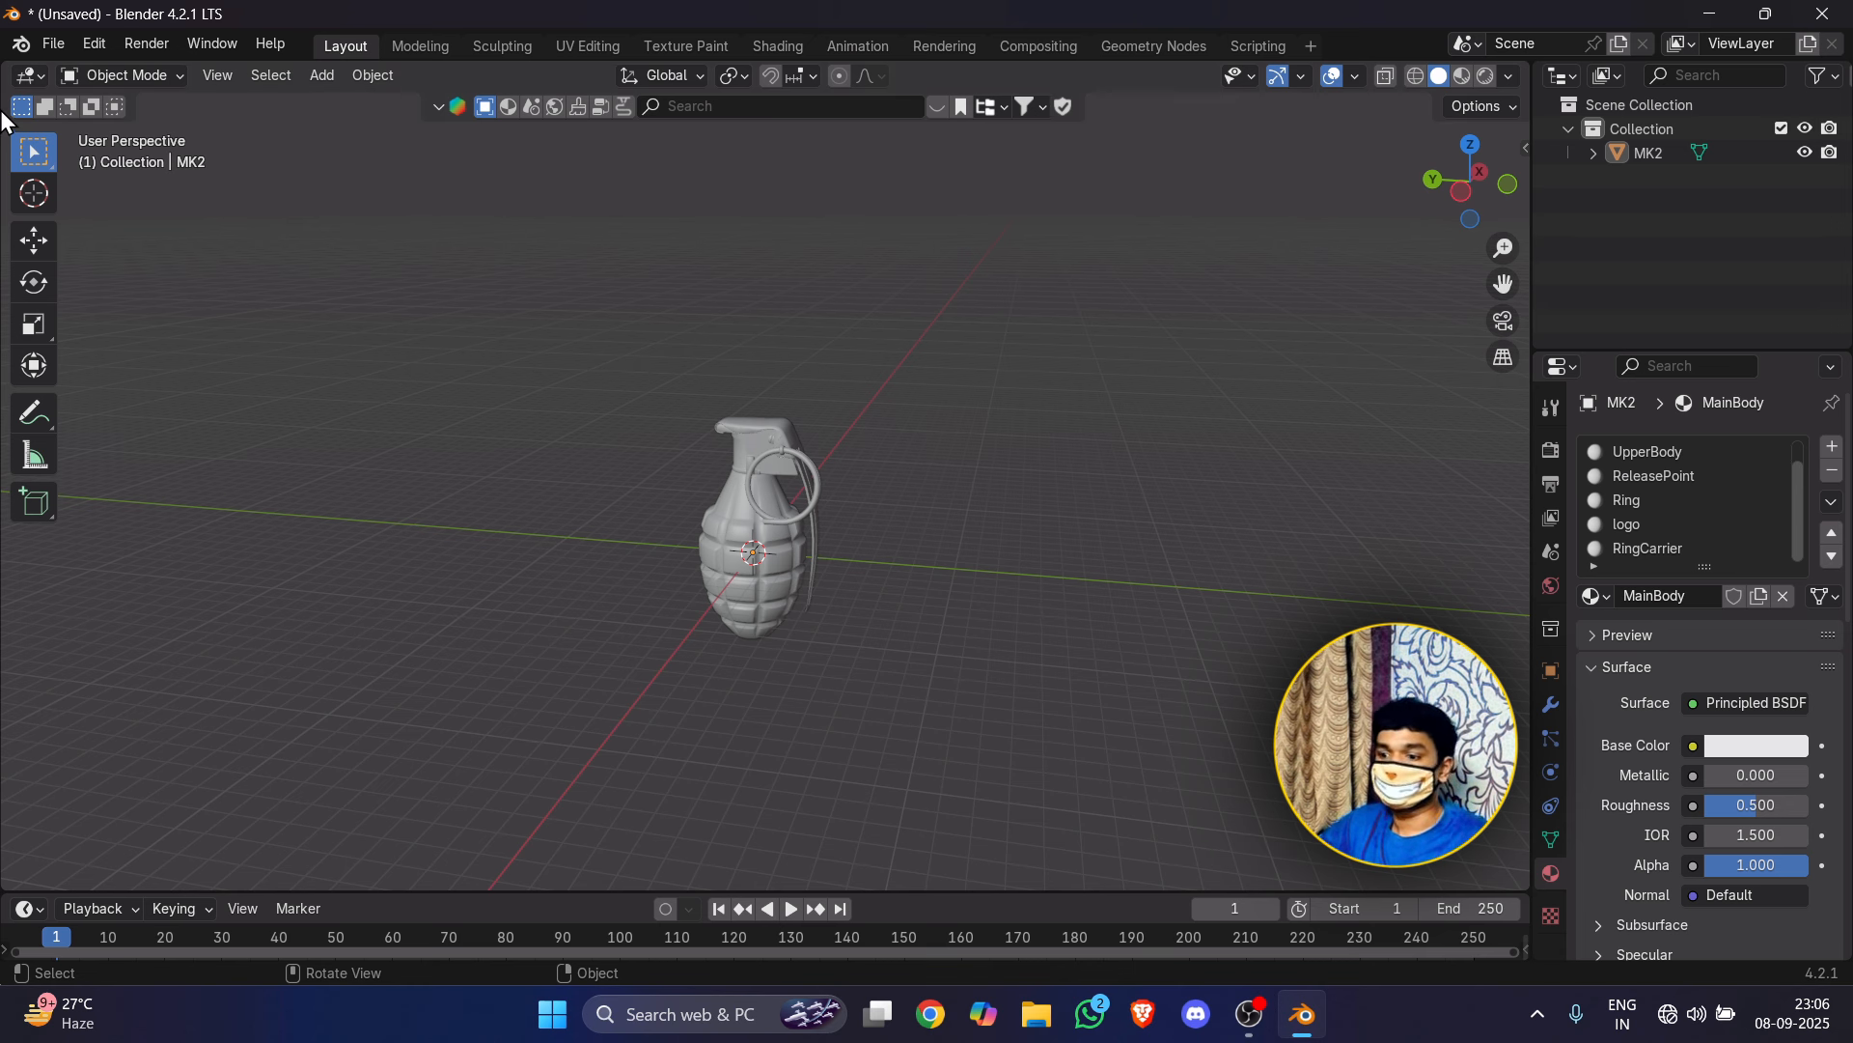
left_click(52, 46)
mouse_move(143, 406)
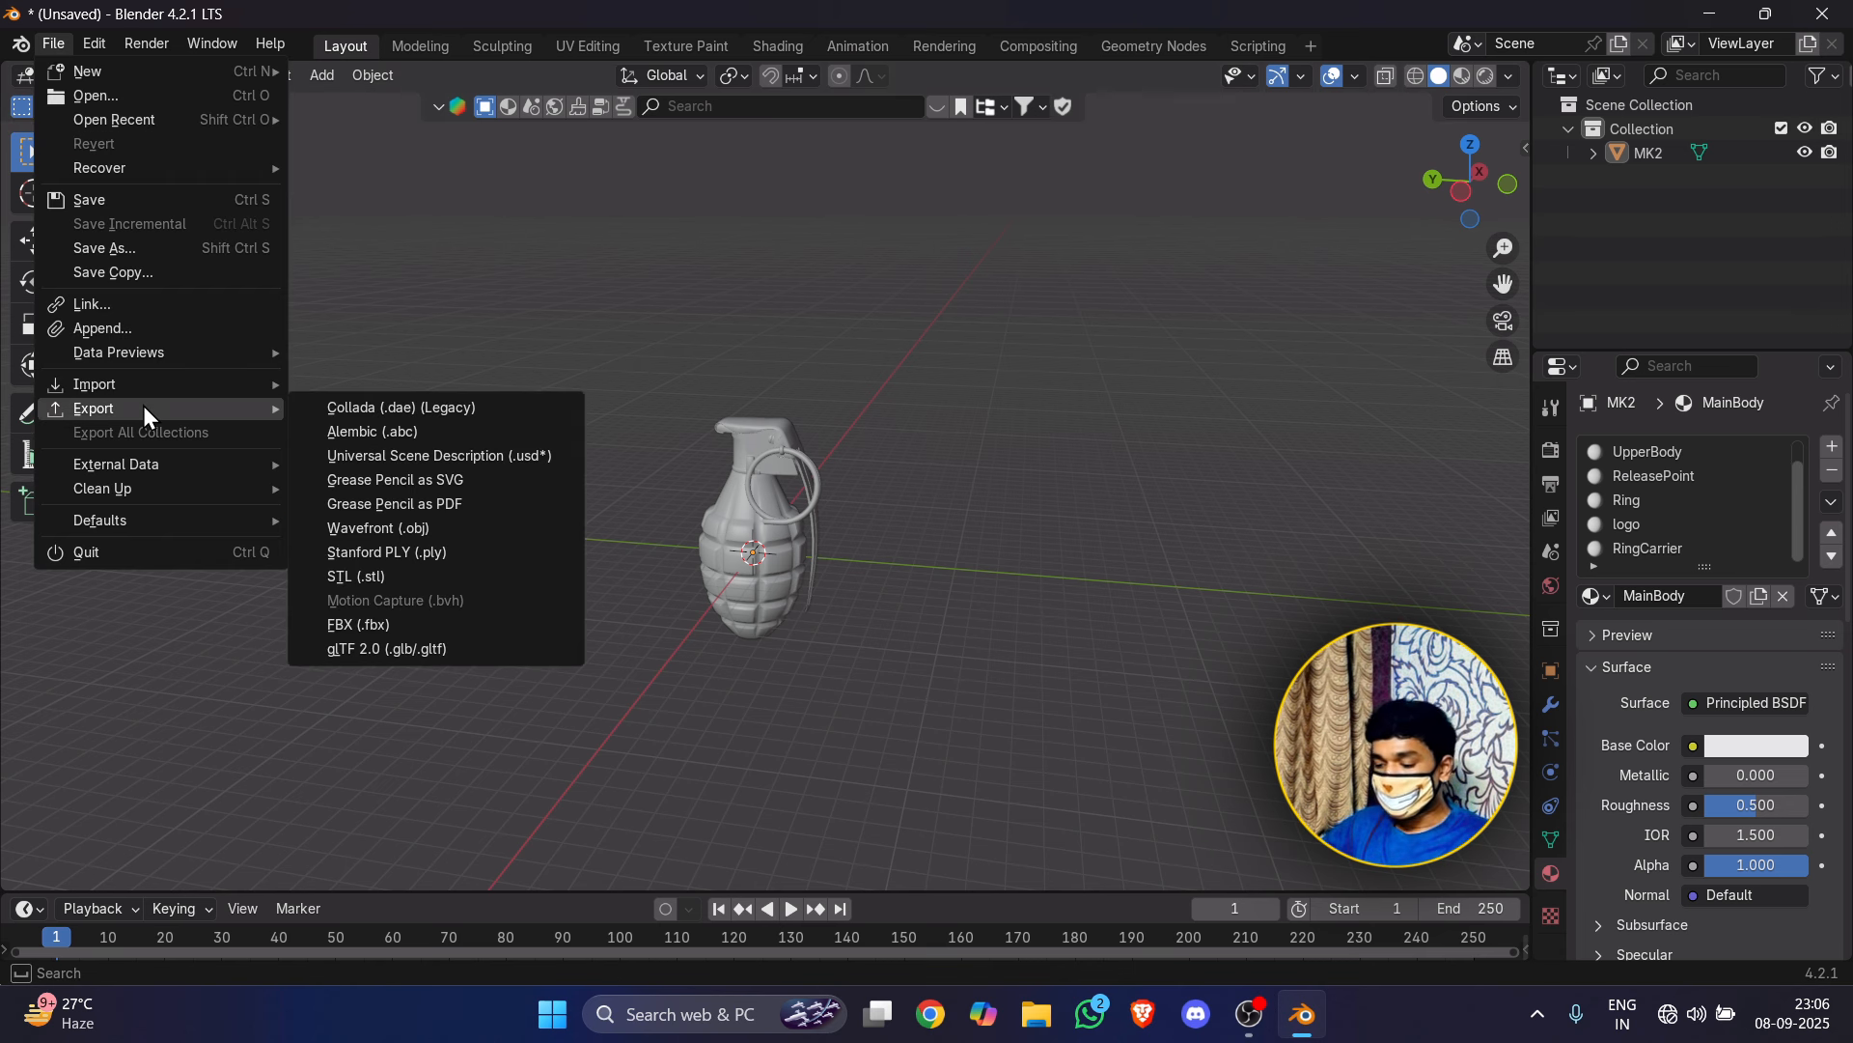
left_click(463, 627)
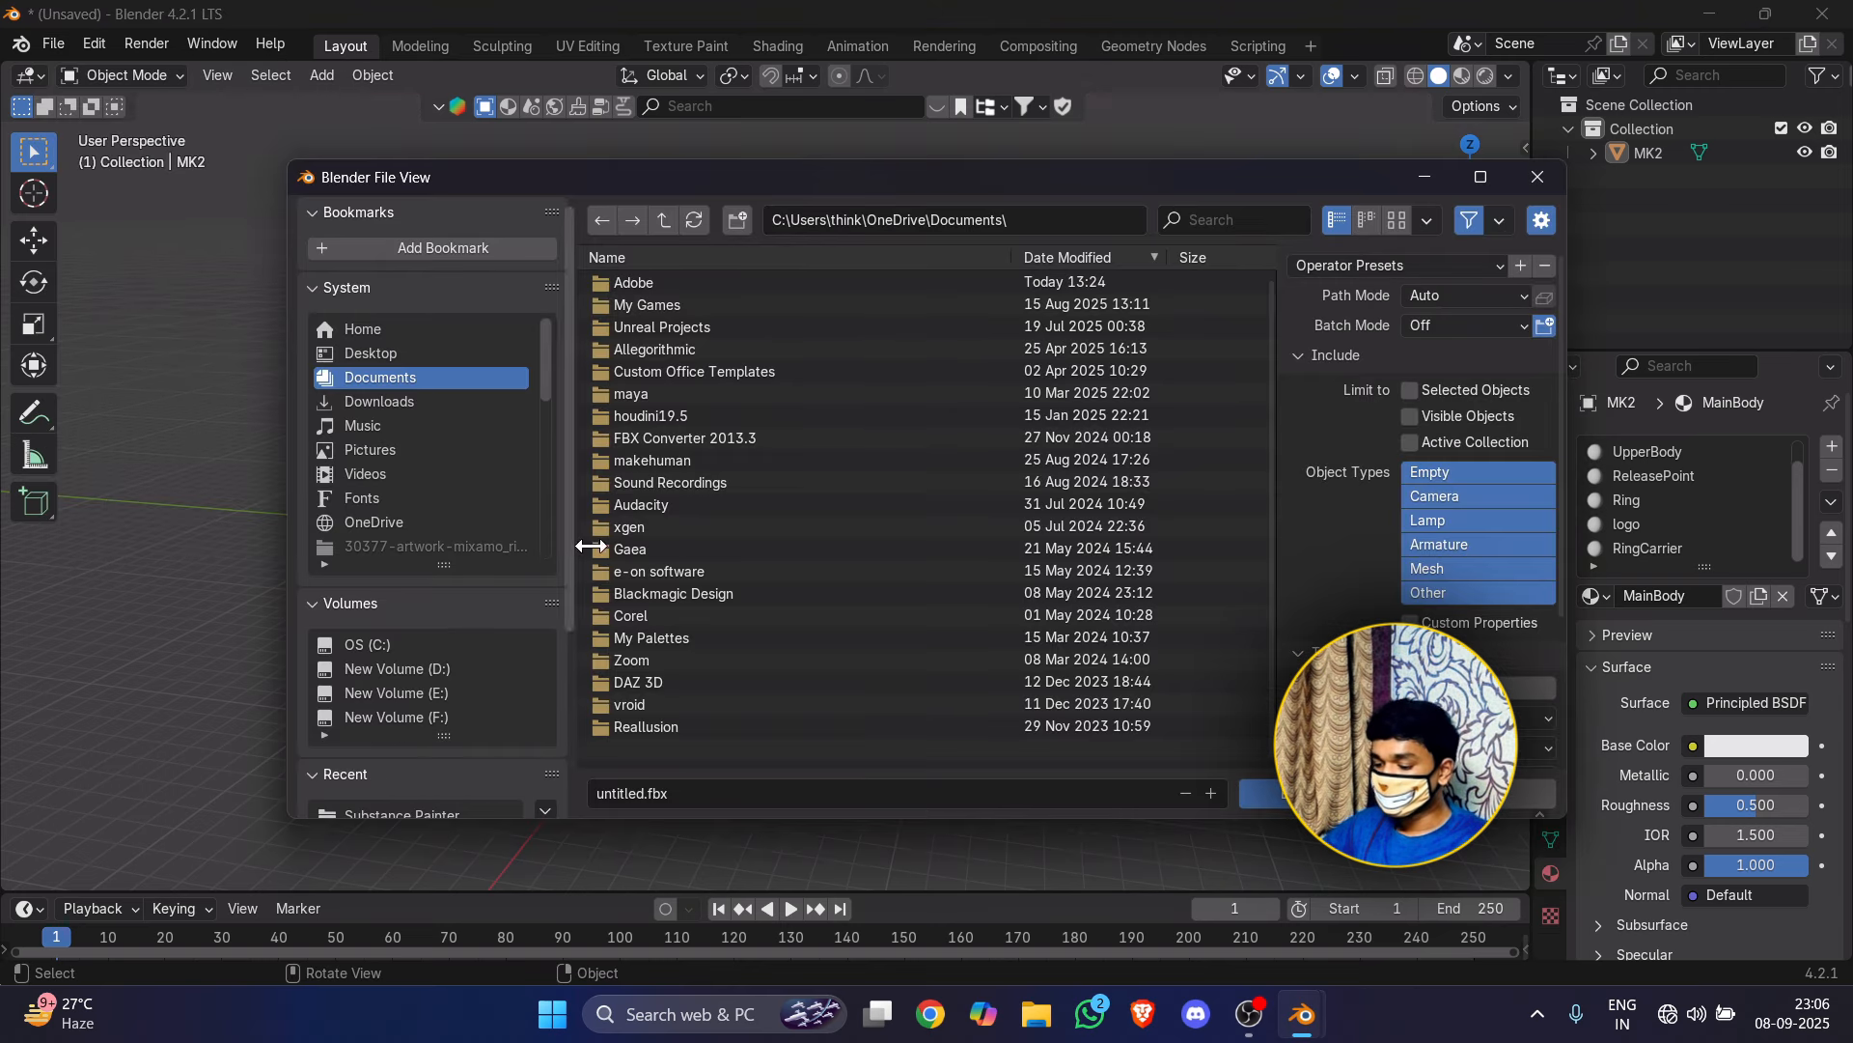
scroll(425, 722, "down", 5)
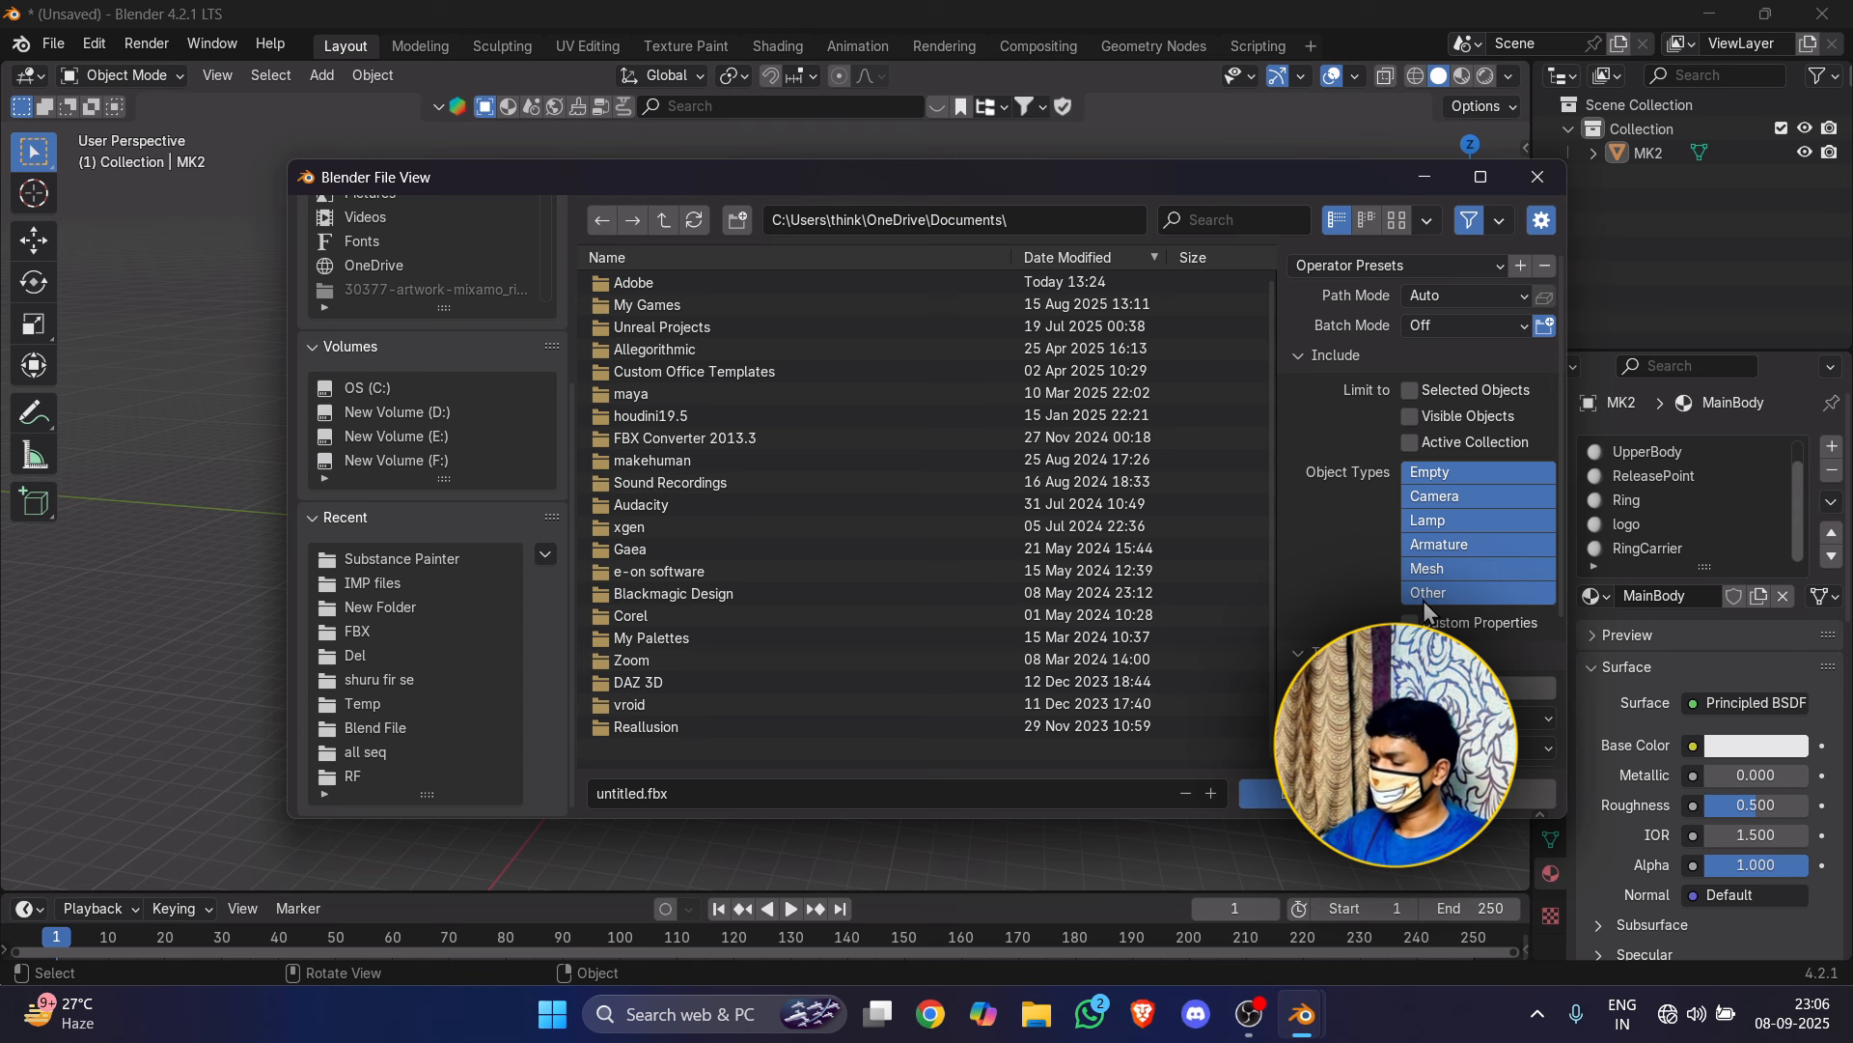
left_click(1536, 177)
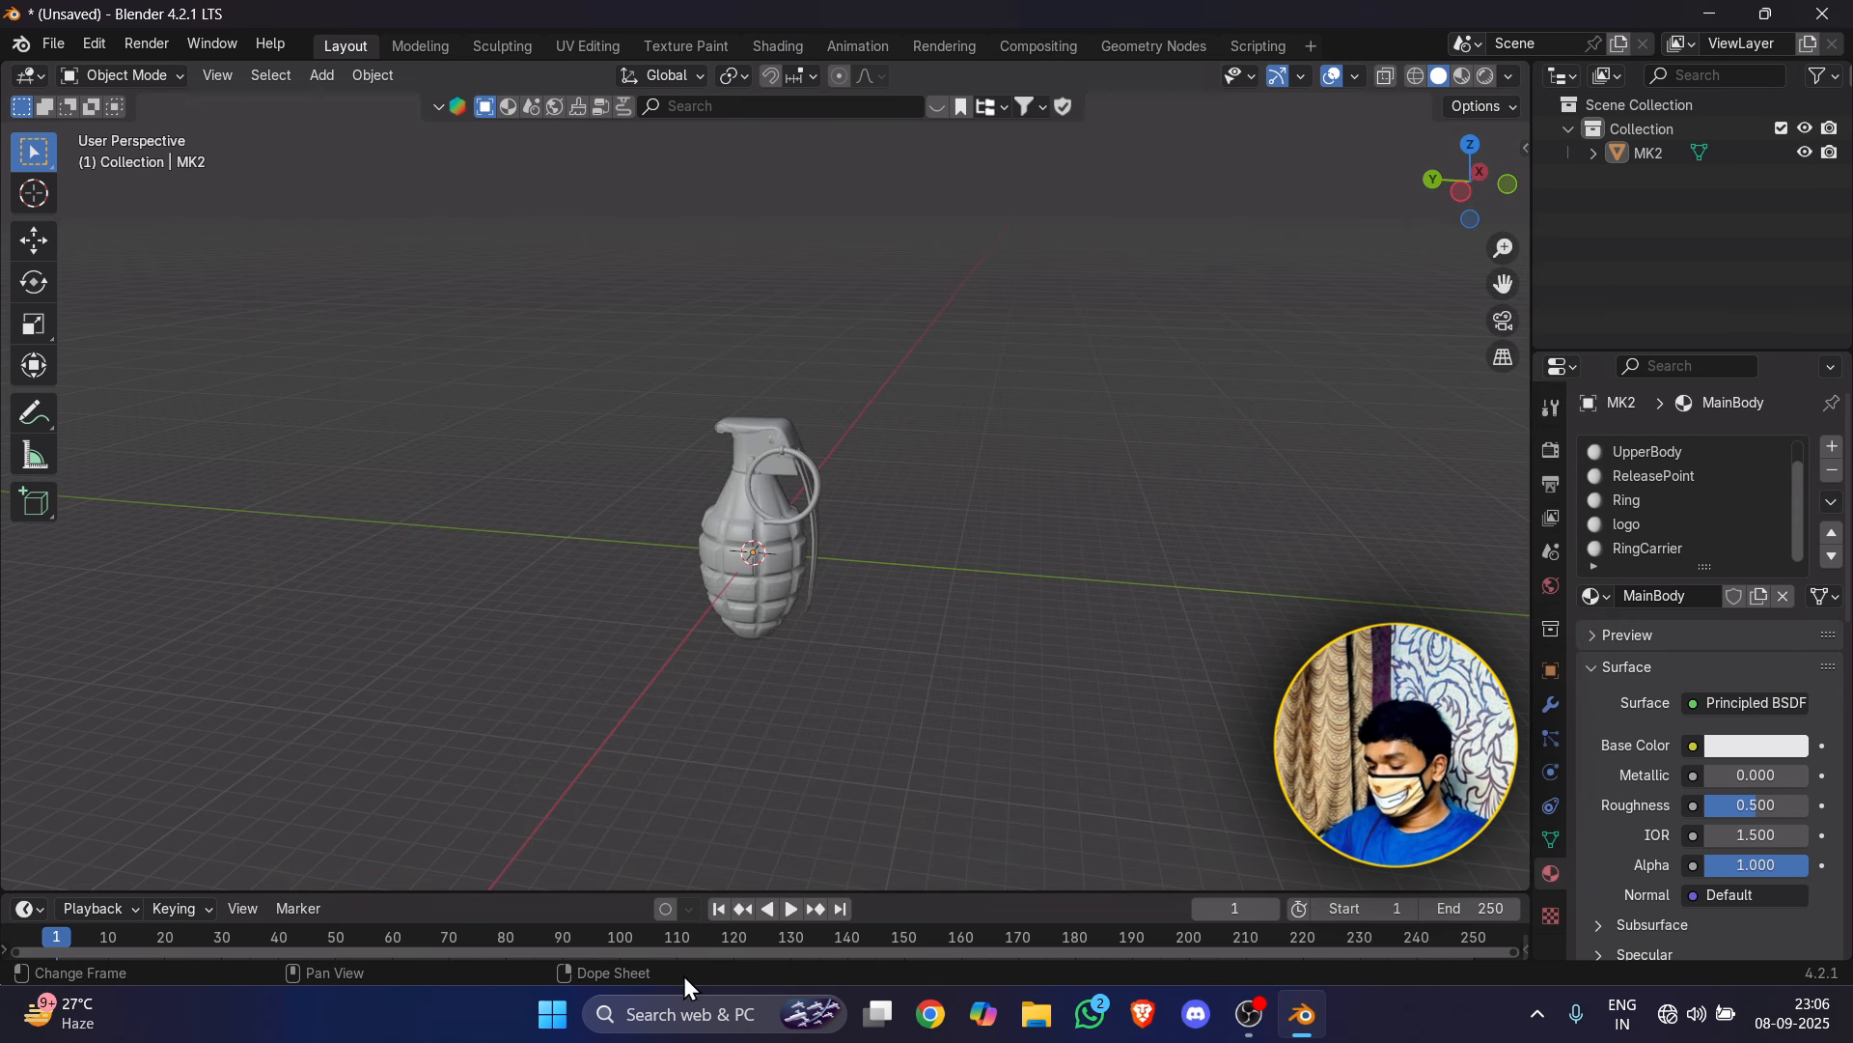
Step: Launch Adobe Substance 3D Painter and dismiss its home screen
left_click(682, 1010)
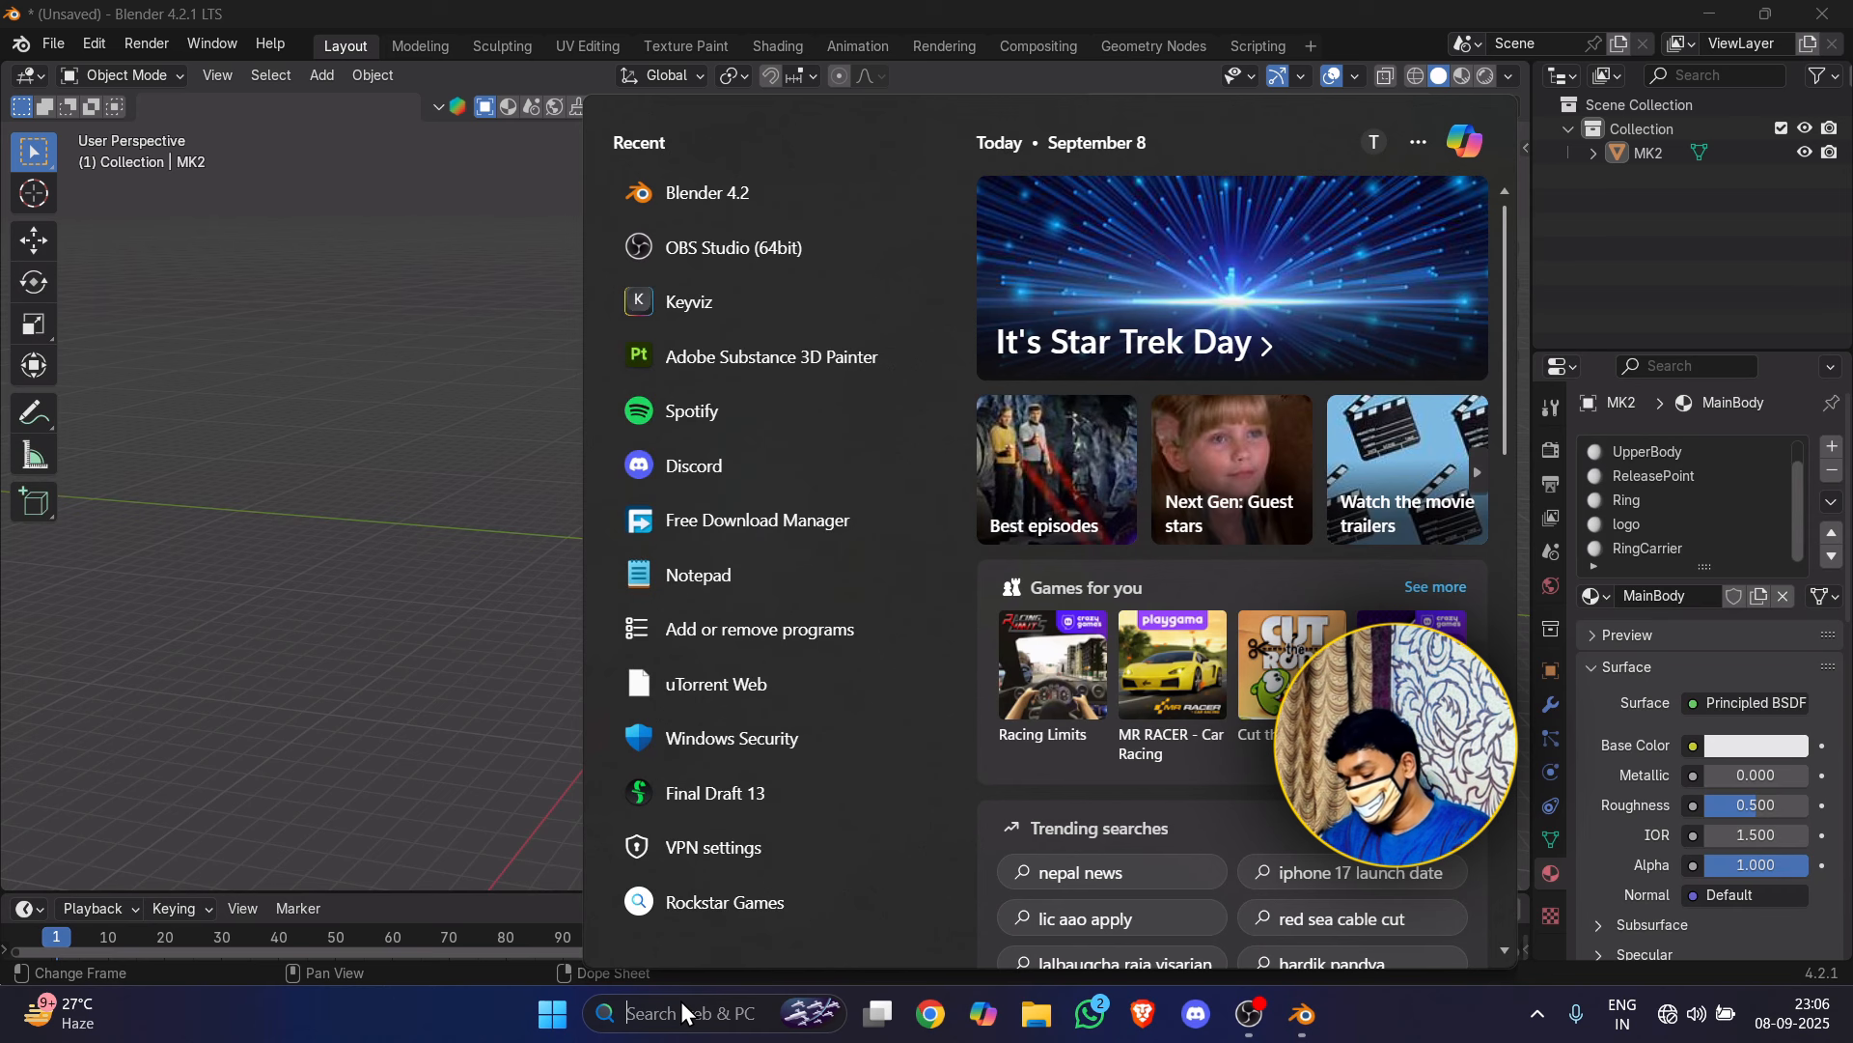
type("subs")
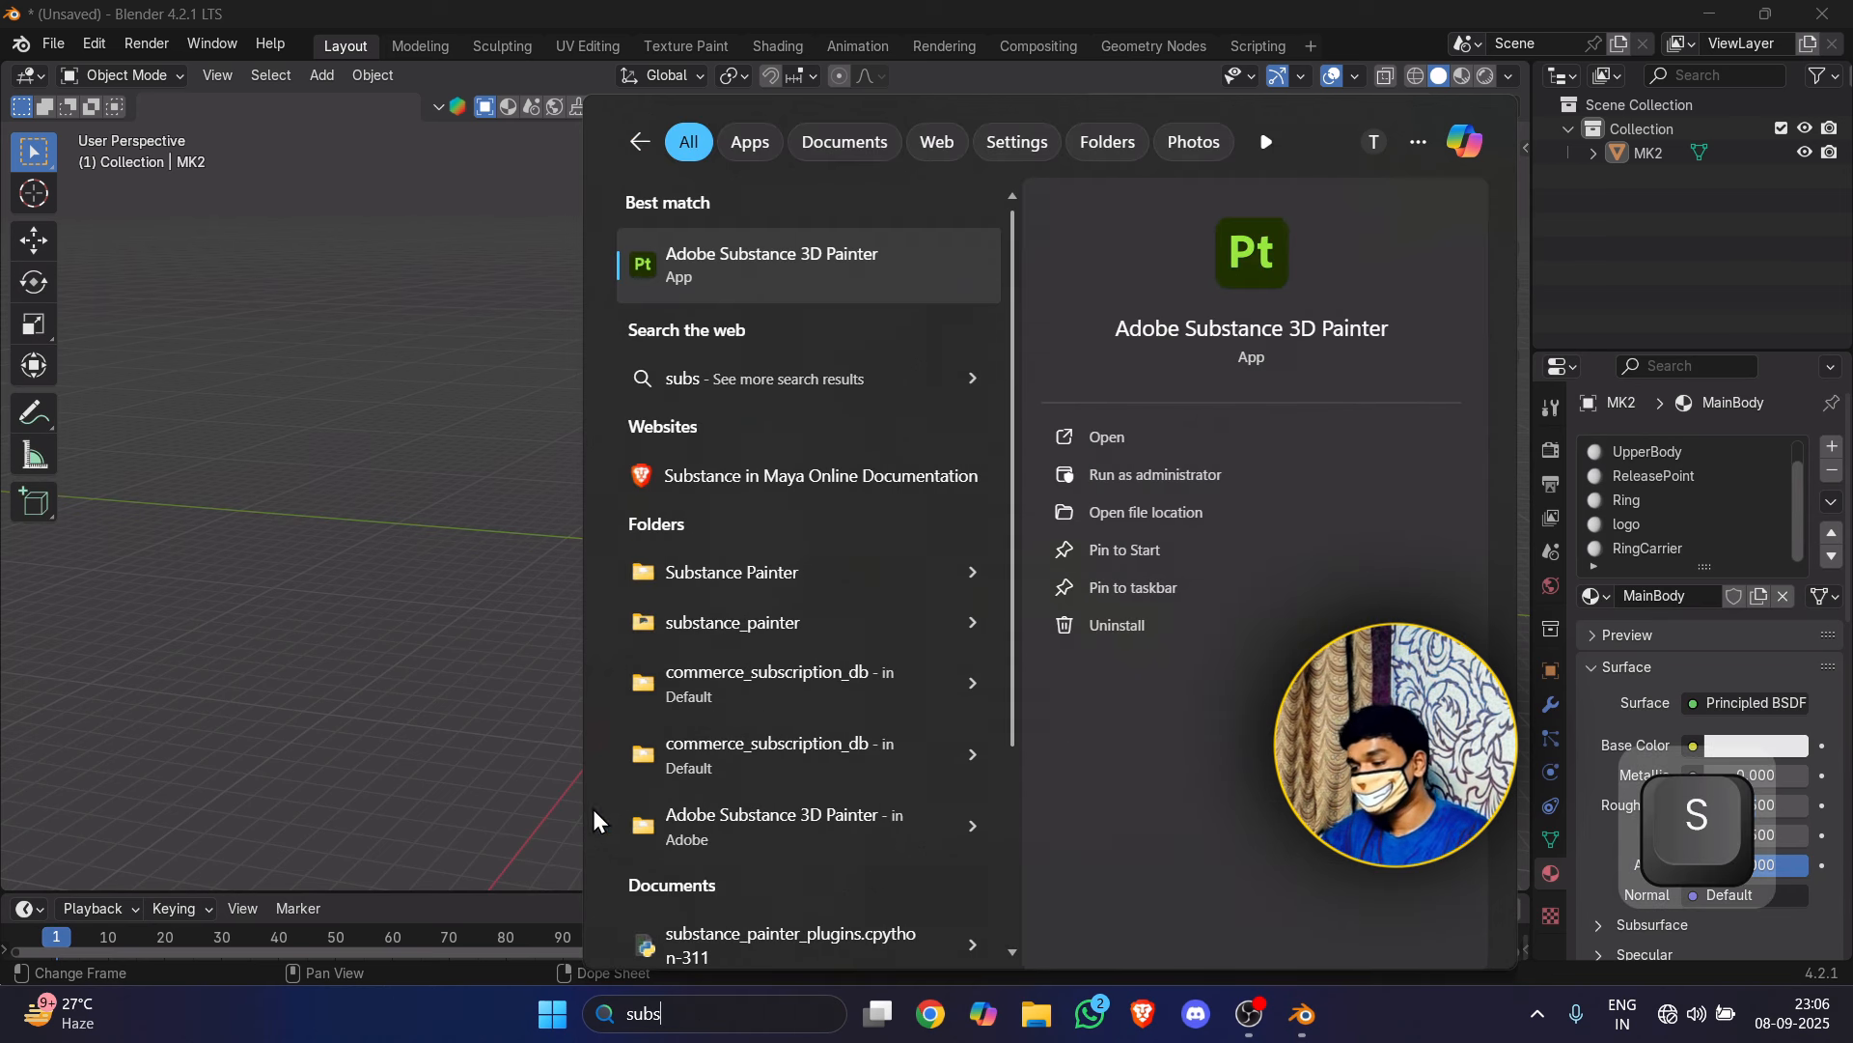
left_click(720, 292)
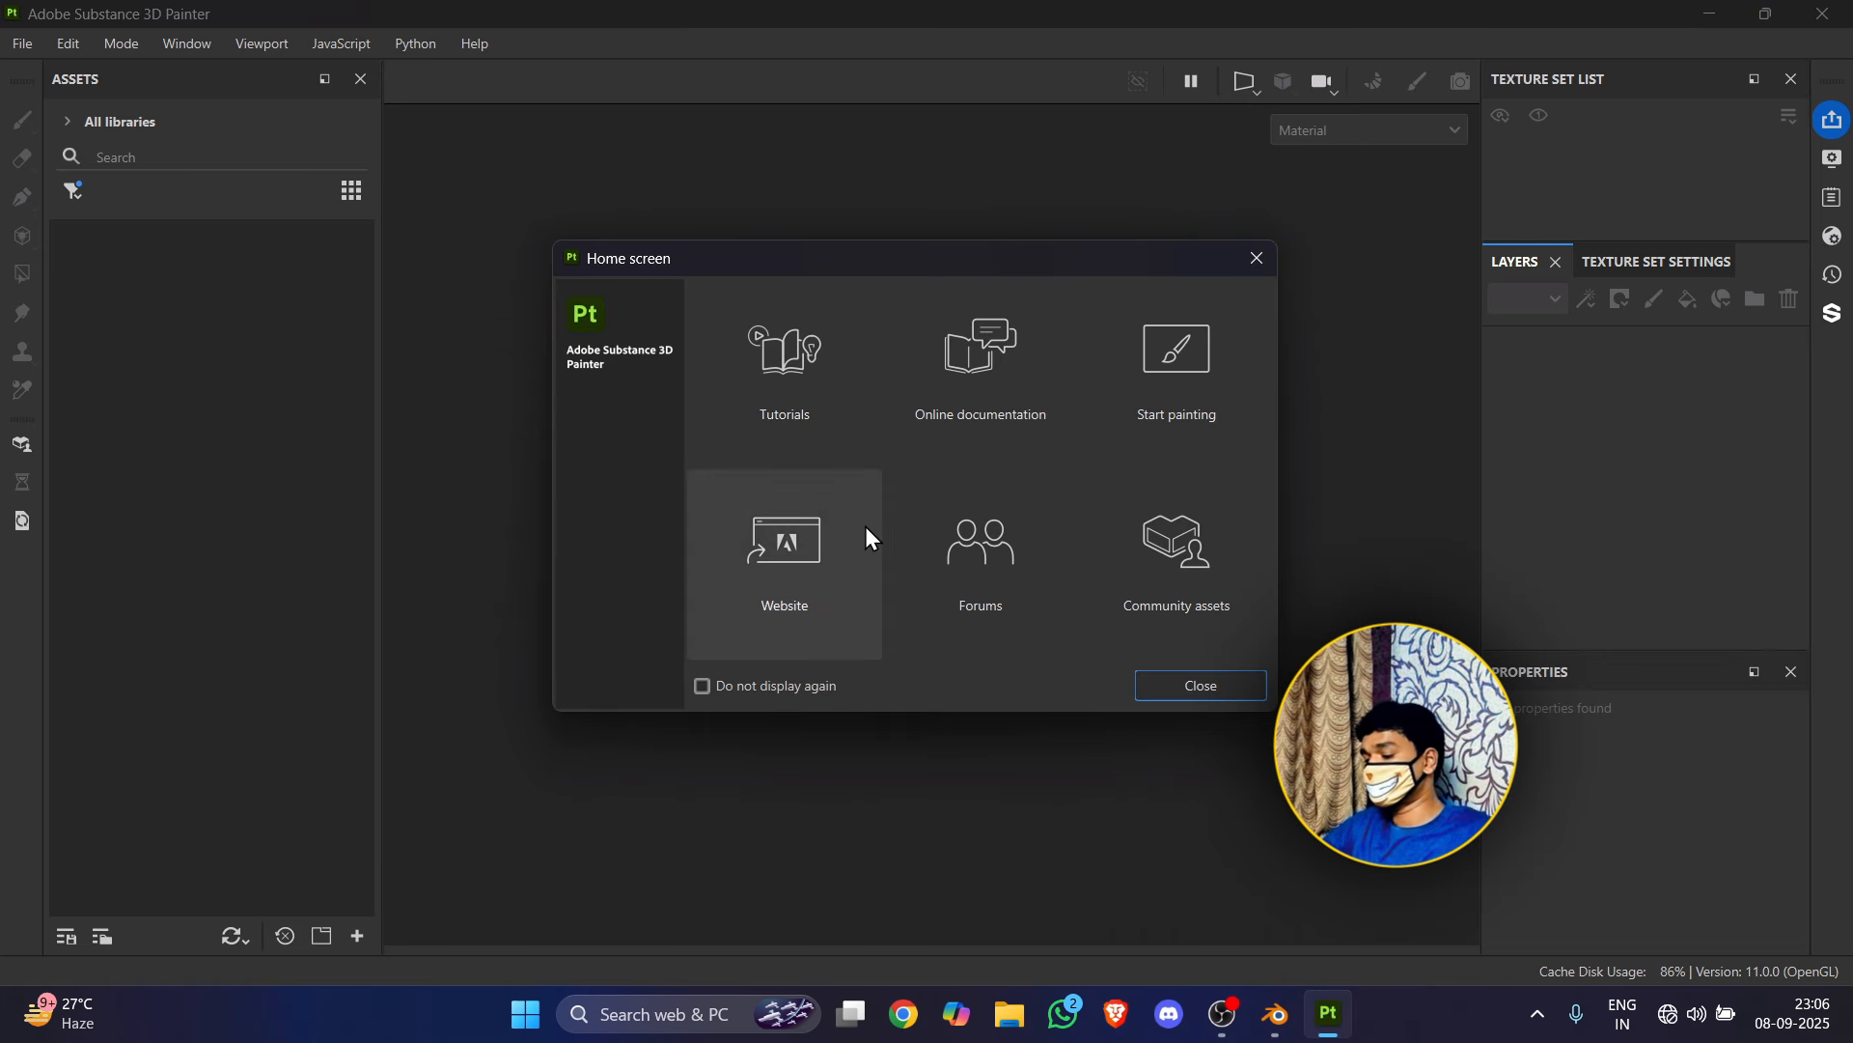
left_click(1162, 684)
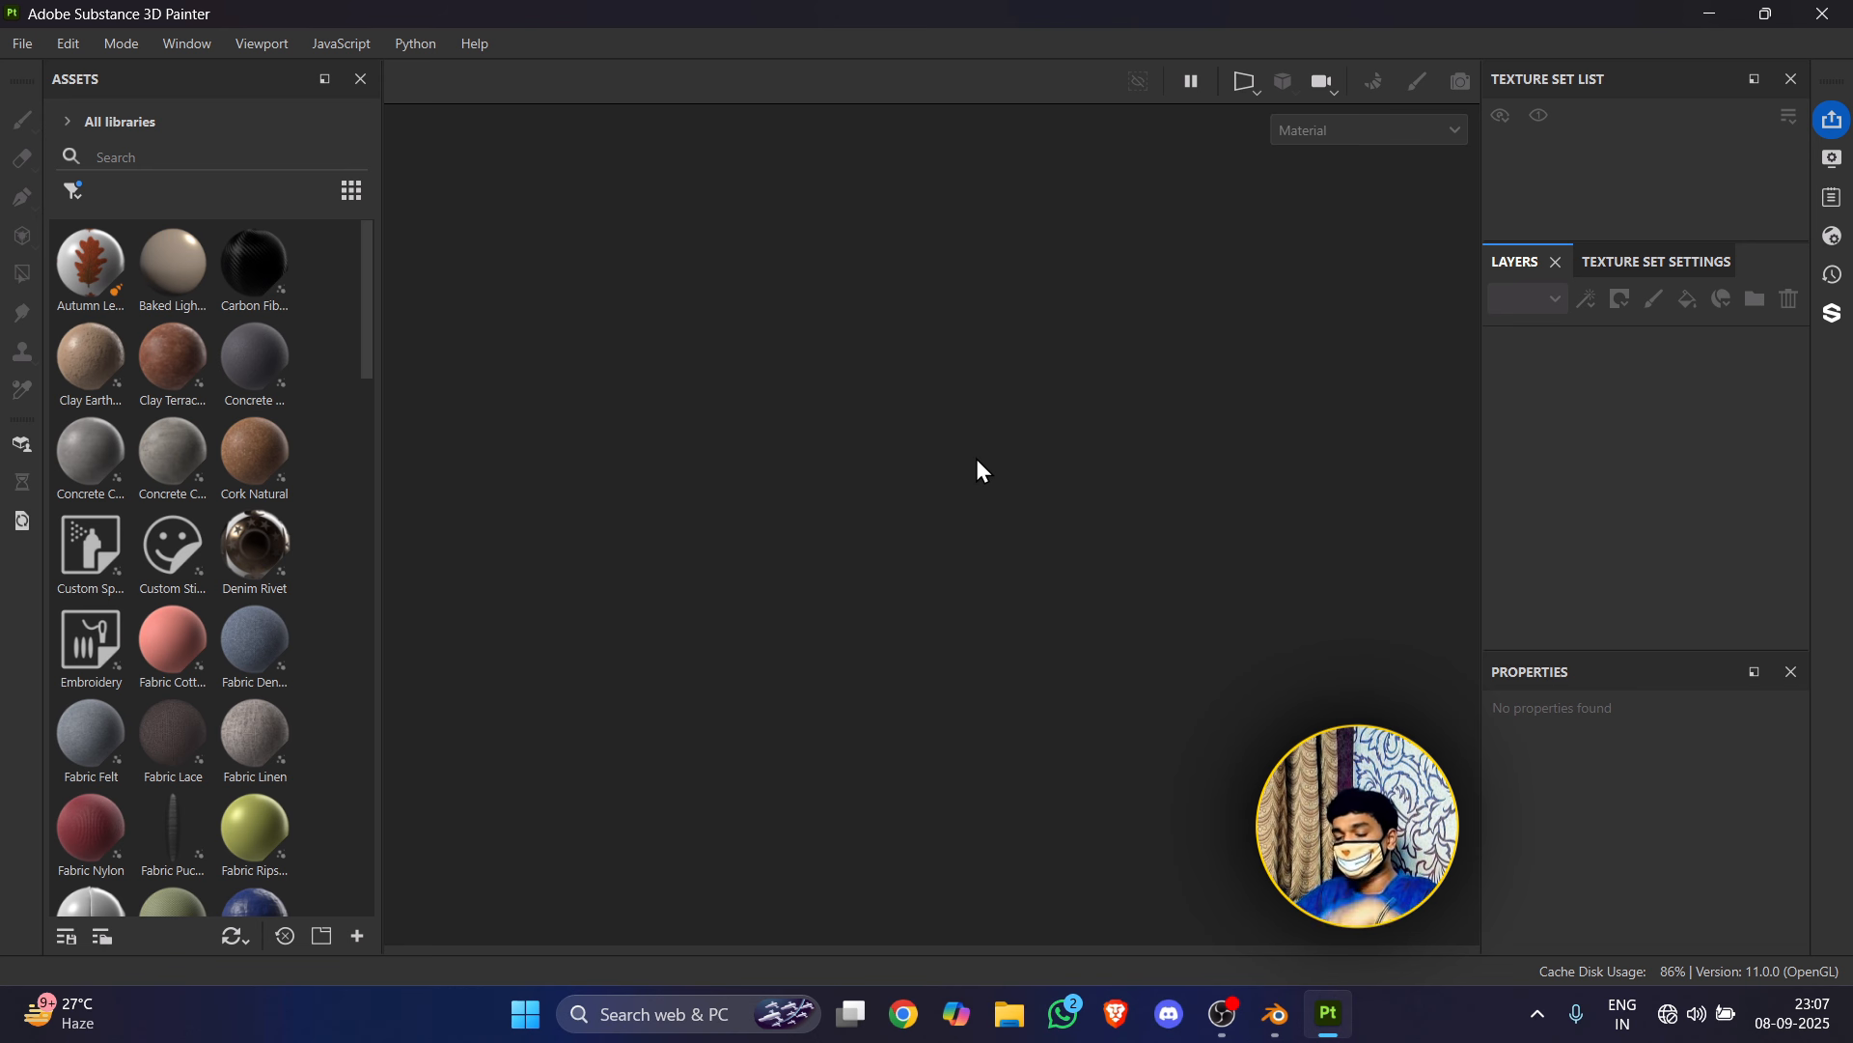
left_click(33, 49)
left_click(44, 72)
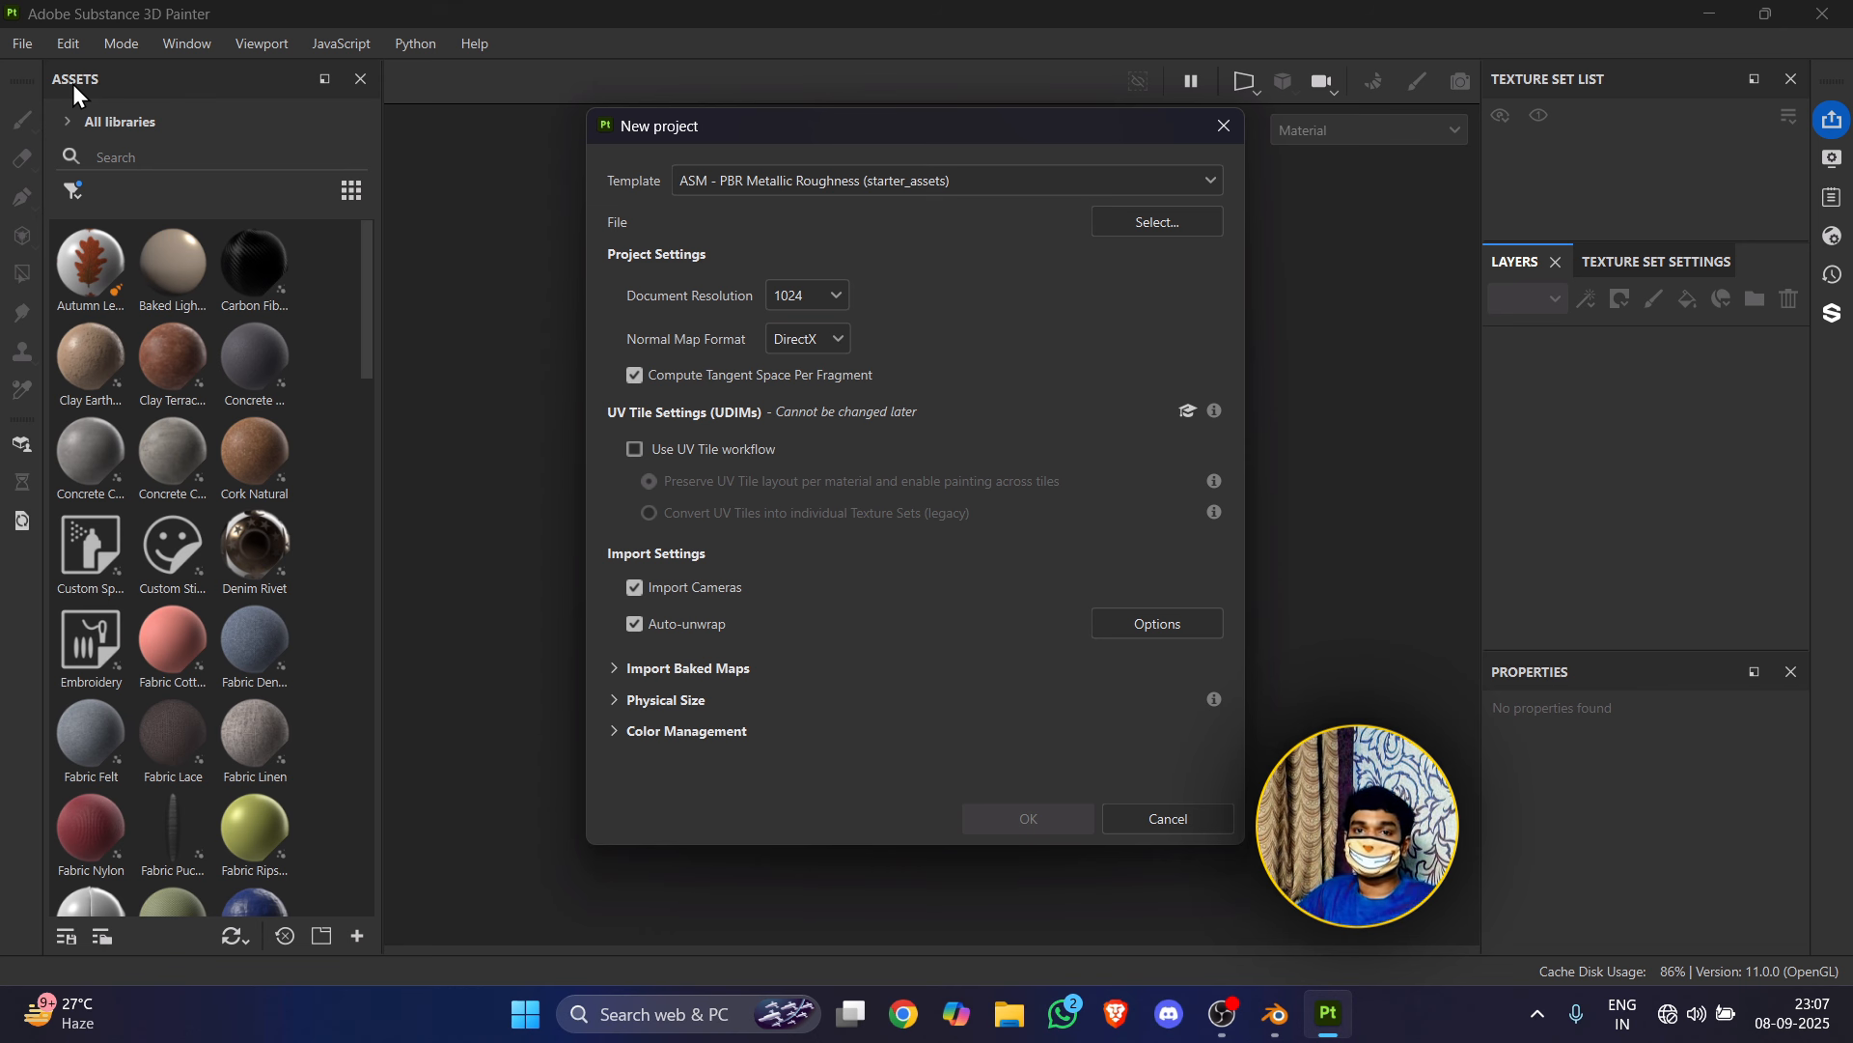
left_click(1221, 128)
Step: Start a new project using the ASM - PBR Metallic Roughness (starter_assets) template
left_click(25, 45)
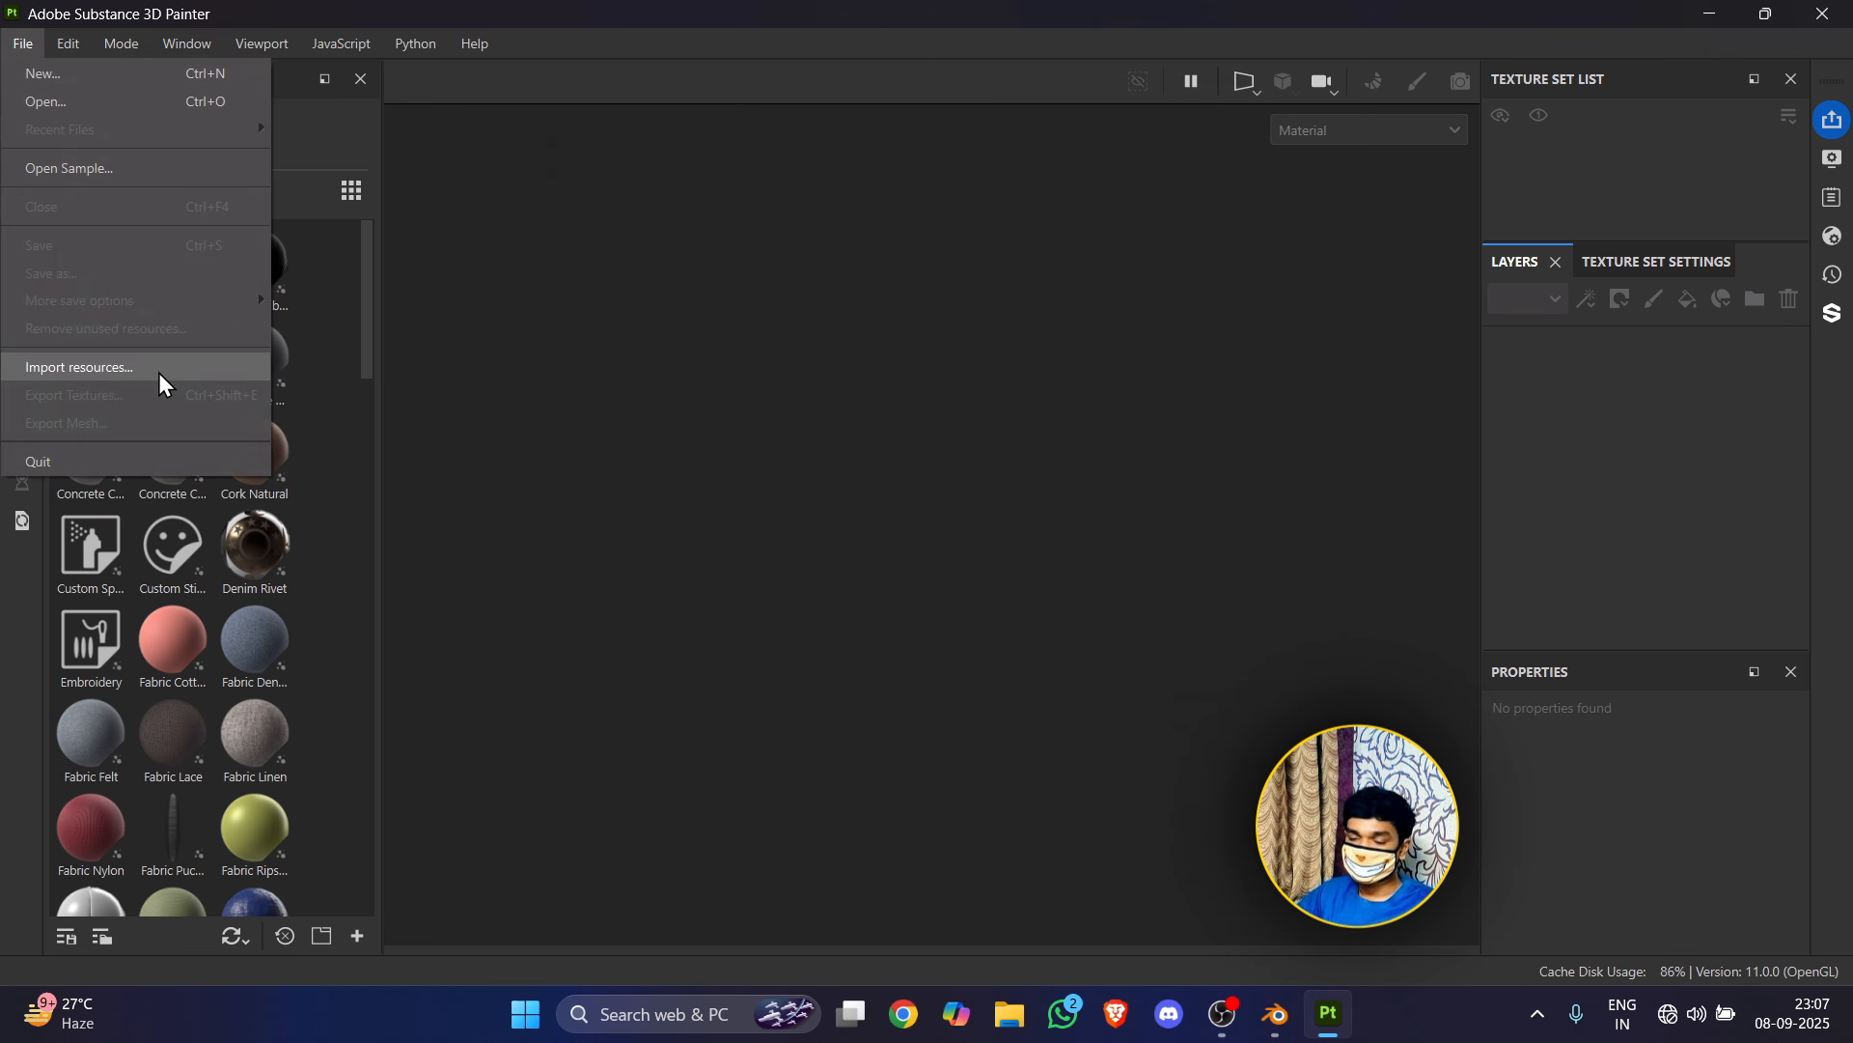
left_click(90, 77)
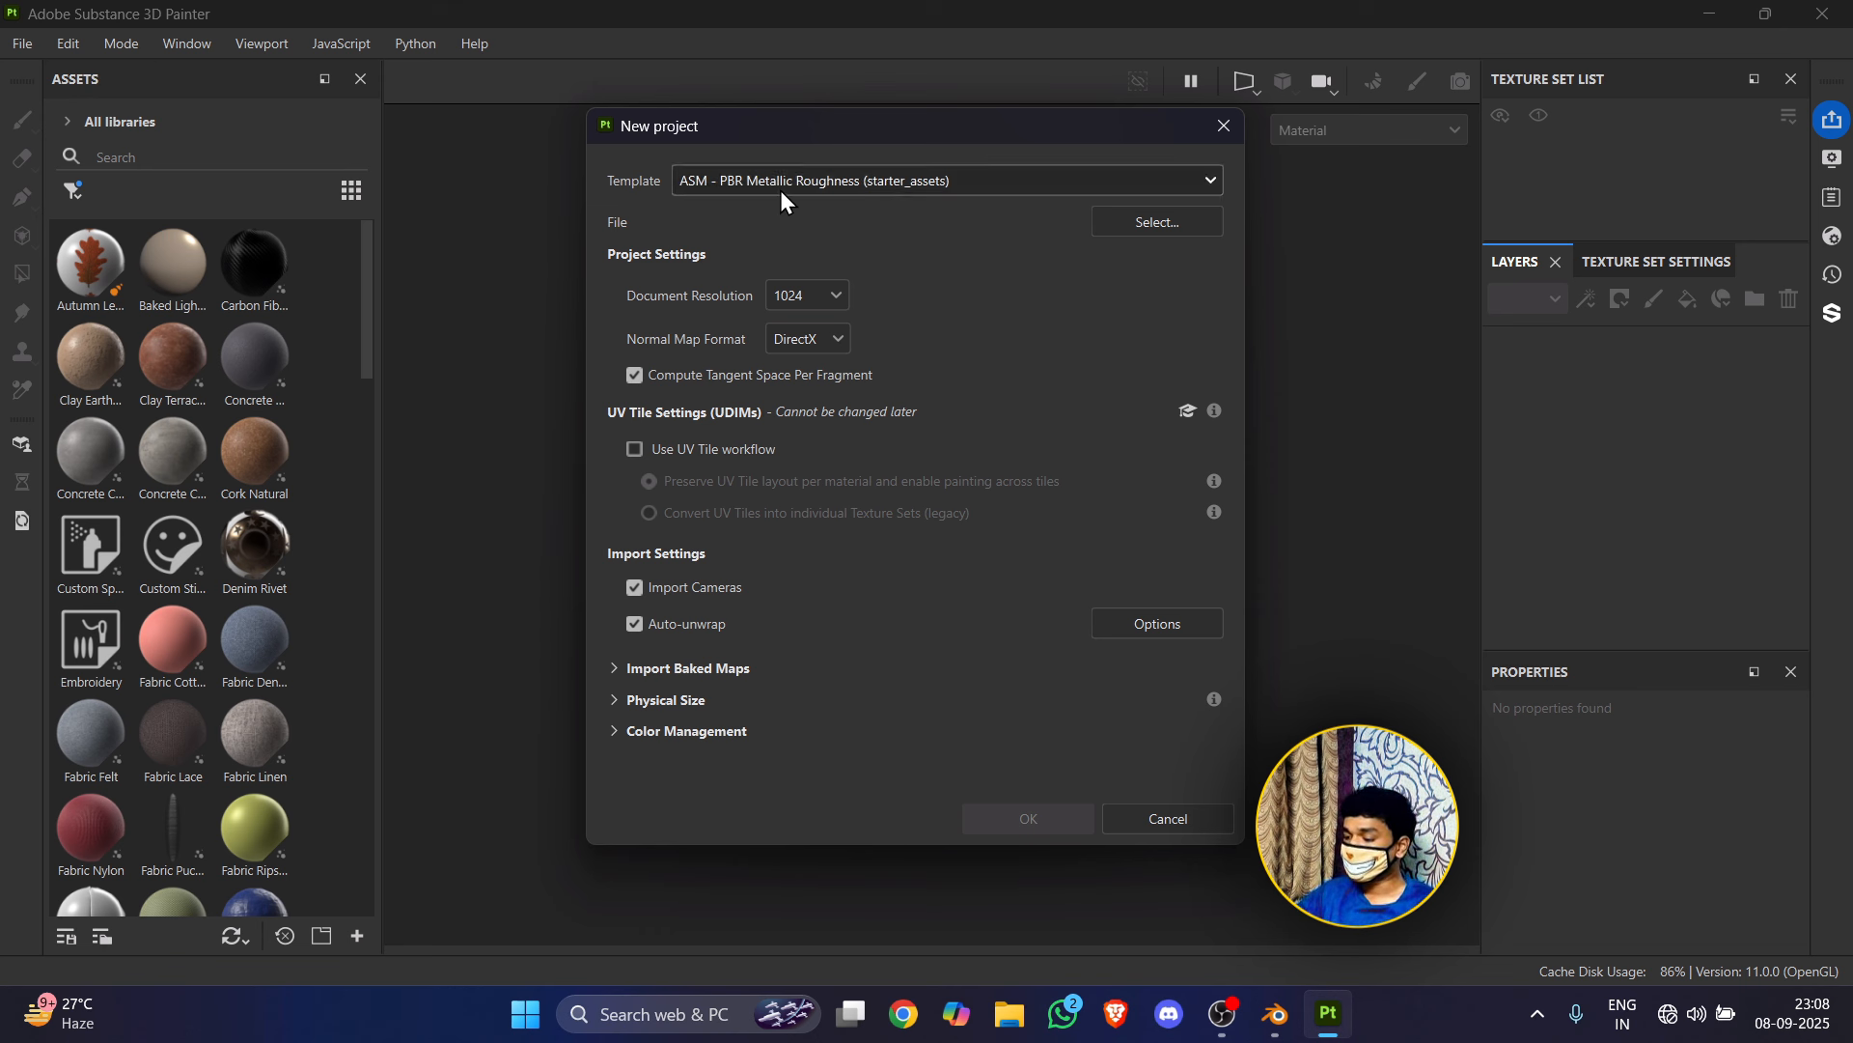
left_click(814, 182)
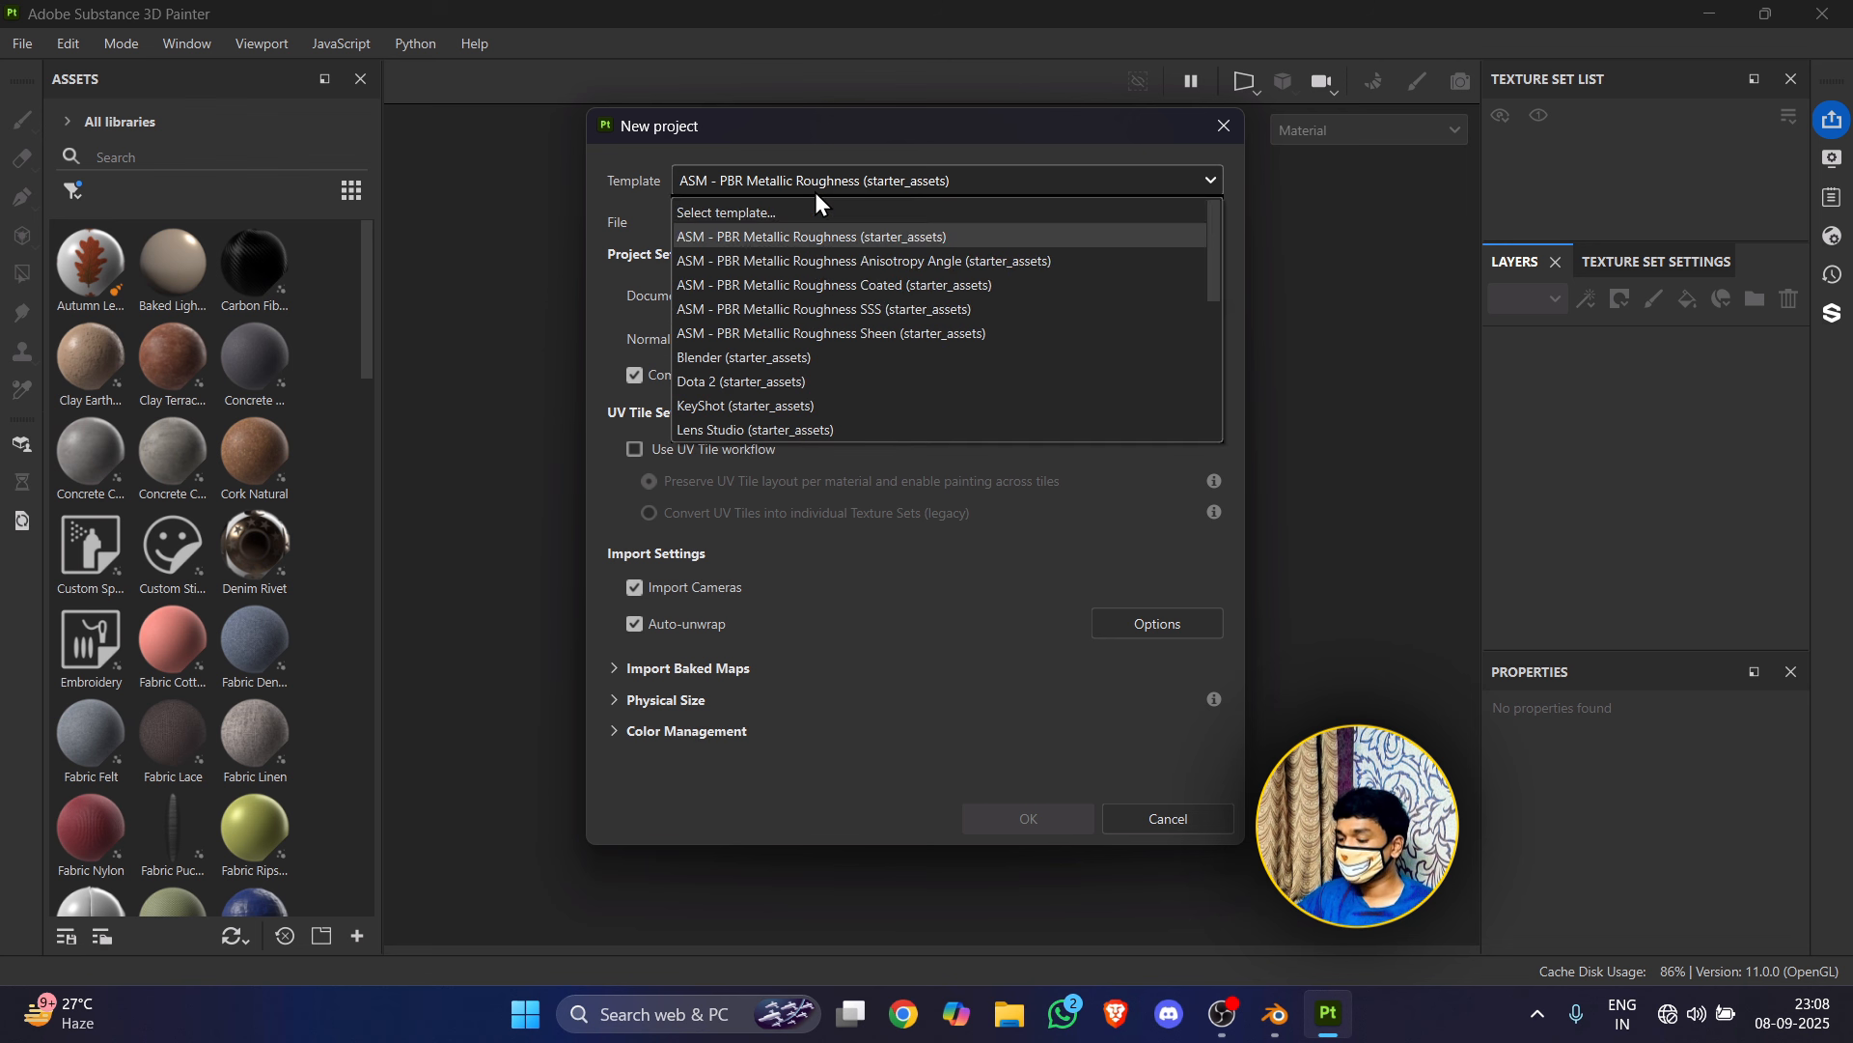
scroll(869, 415, "down", 1)
scroll(897, 366, "up", 1)
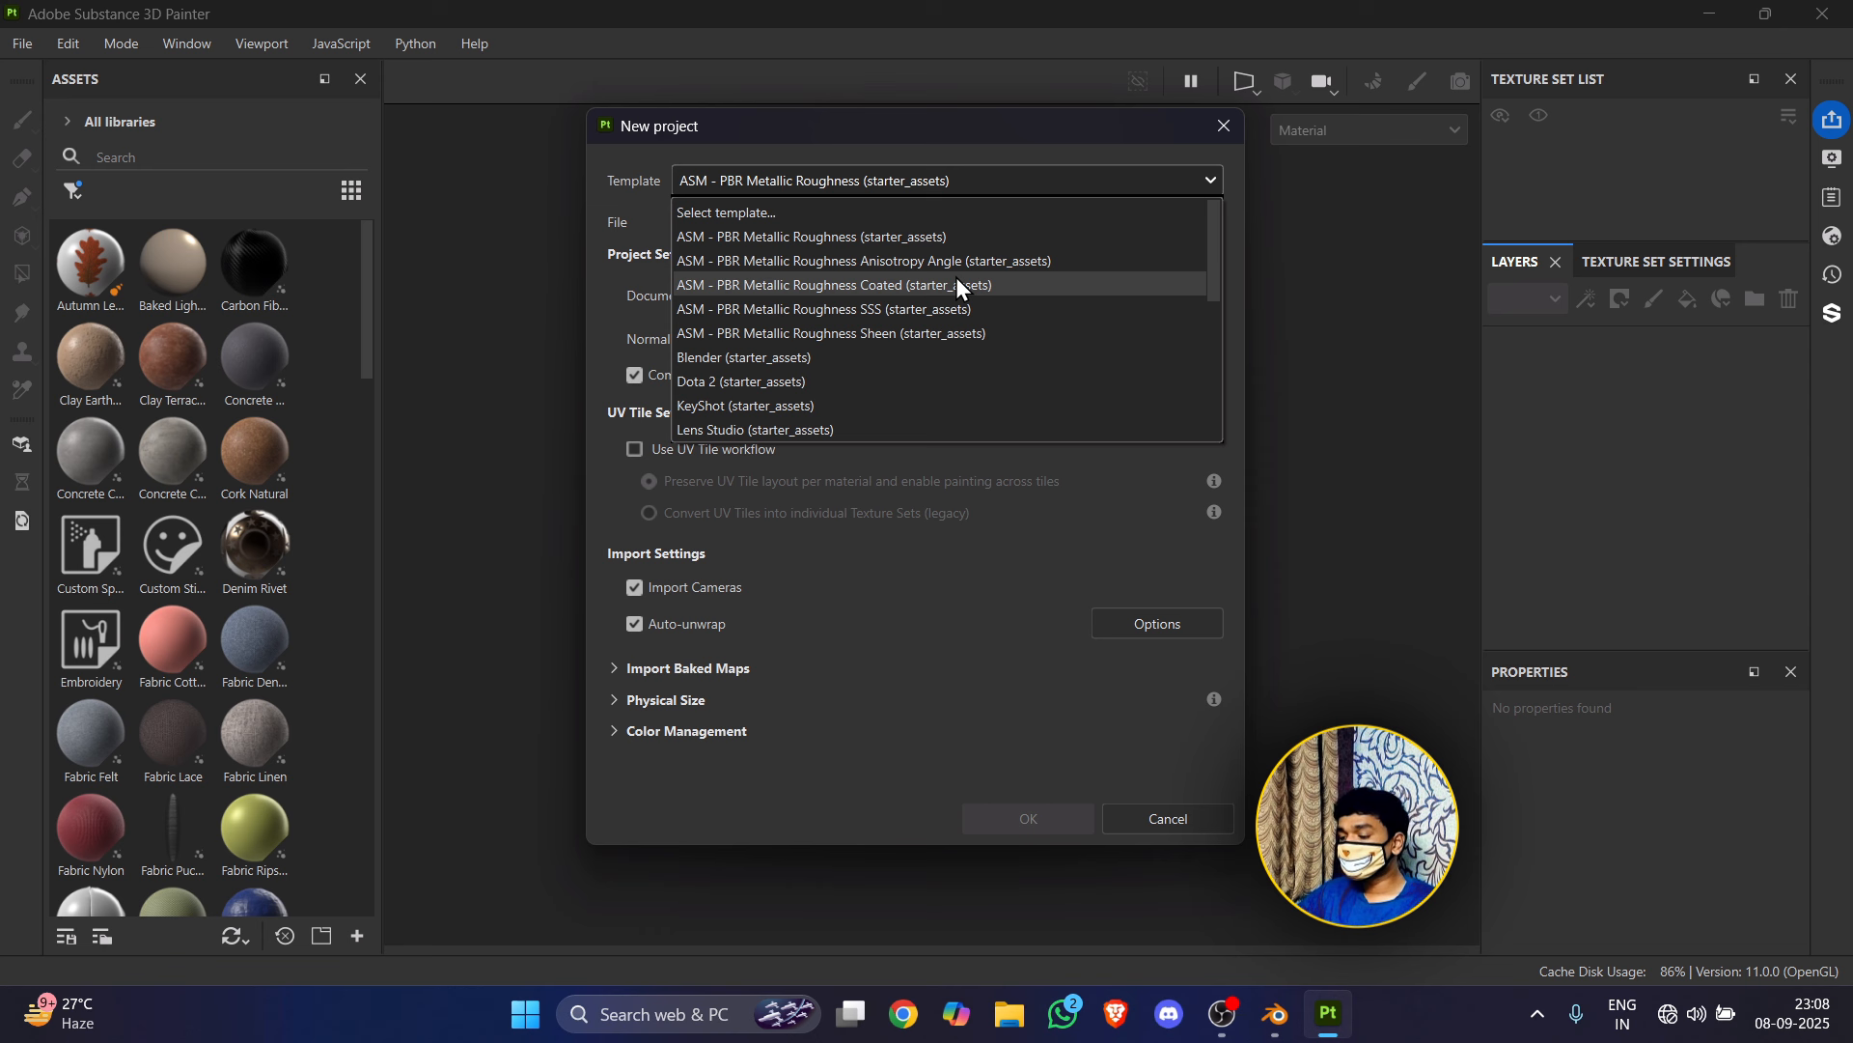
left_click(987, 232)
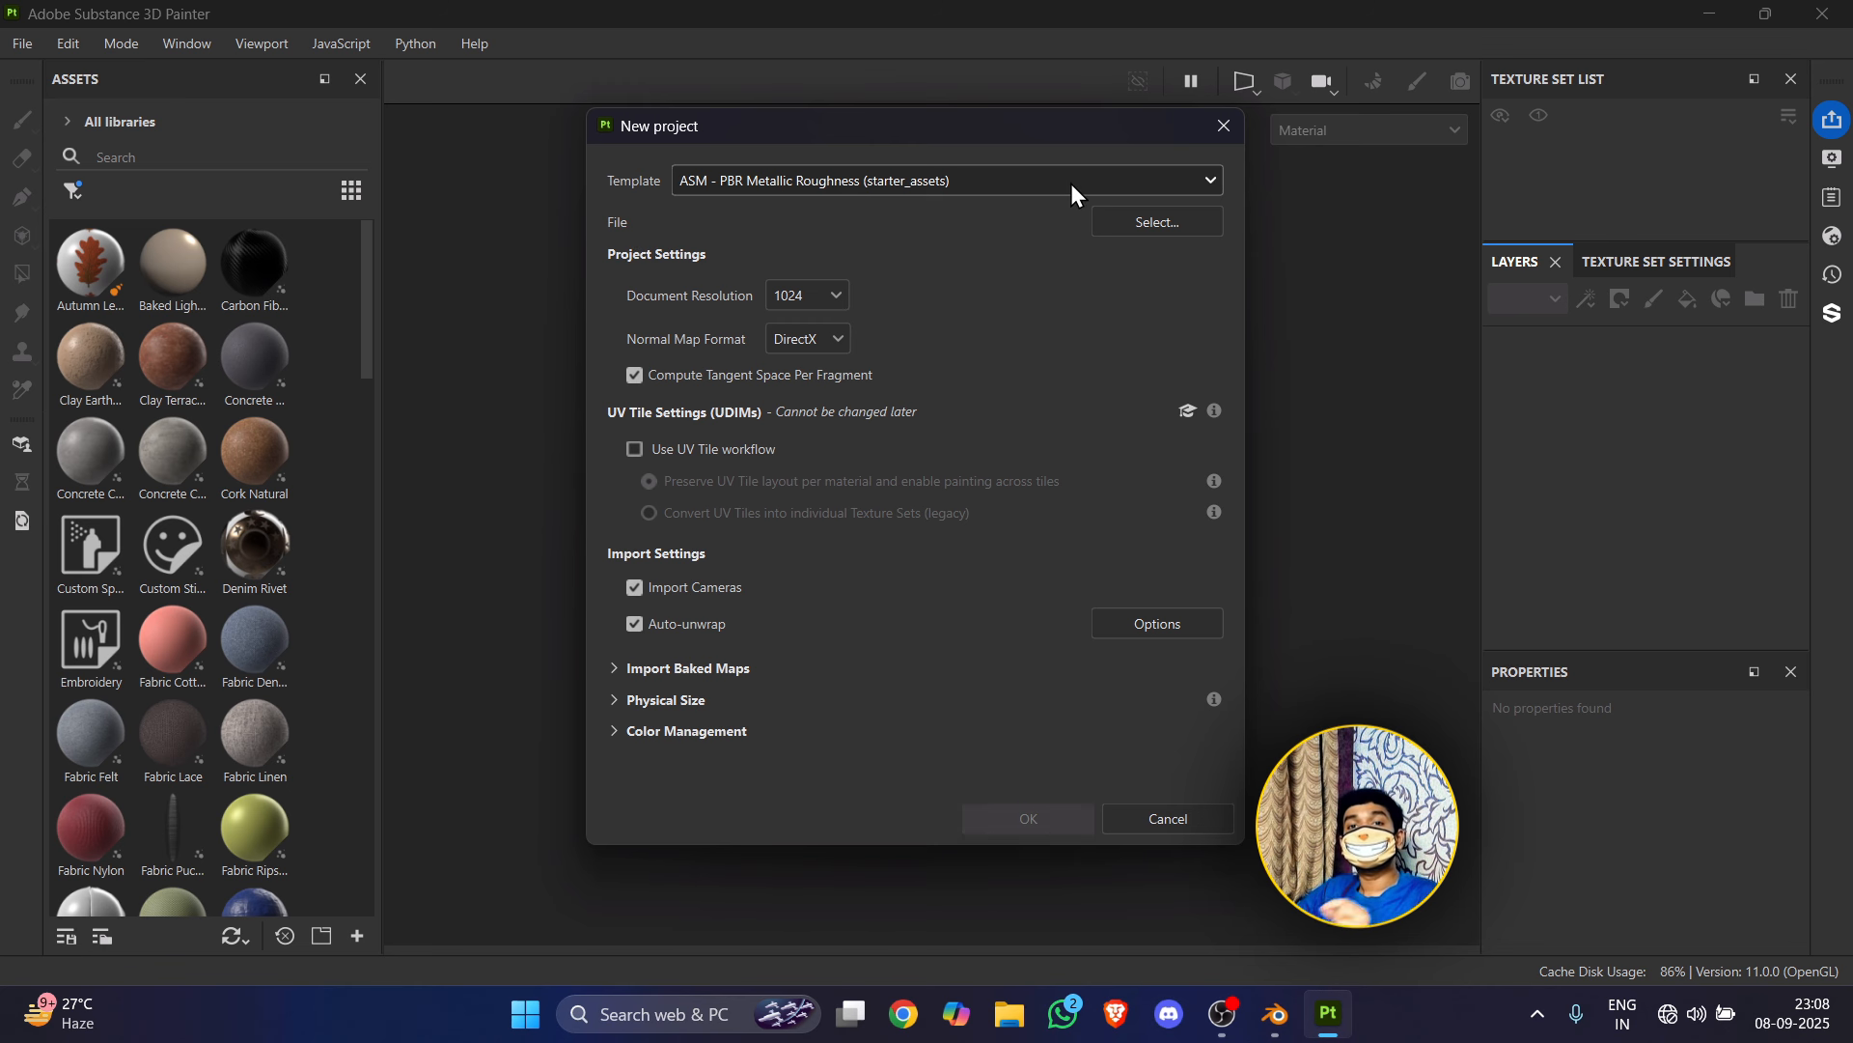
Step: Choose grenade.fbx from the IMP files folder as the project's mesh file
left_click(1128, 218)
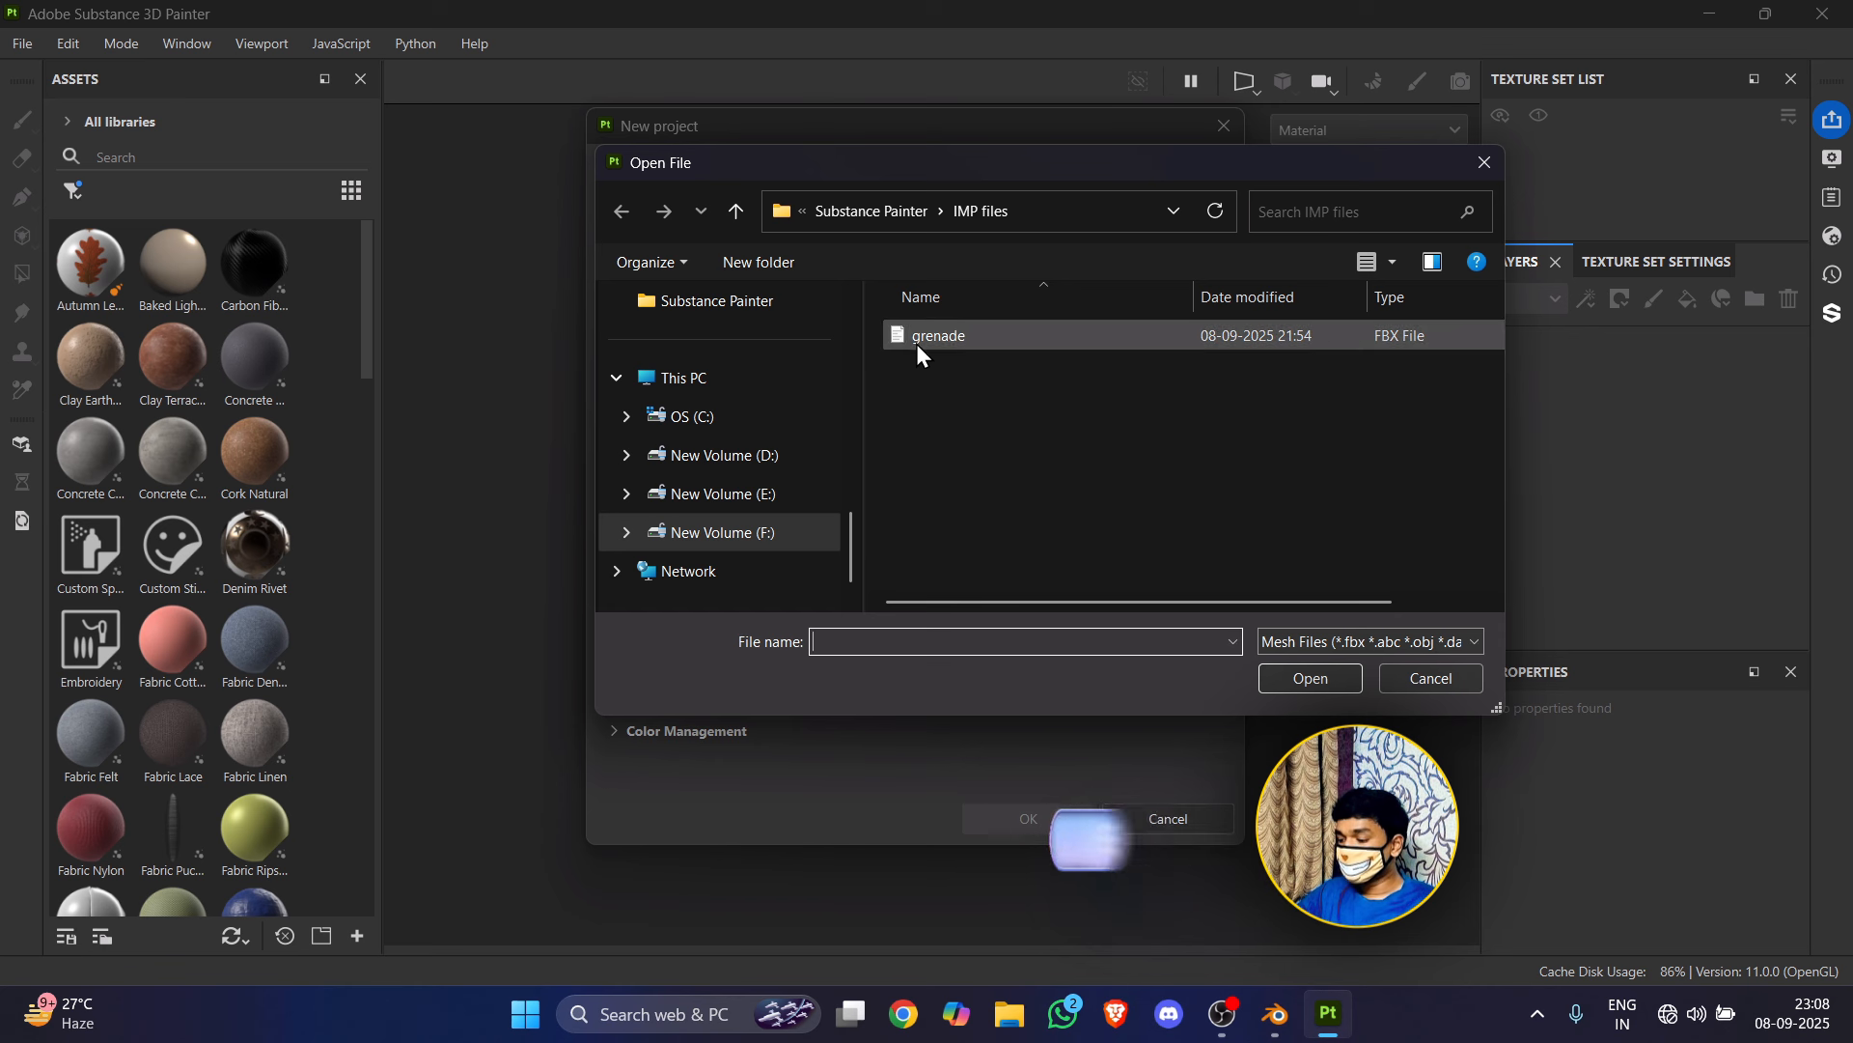
left_click(977, 338)
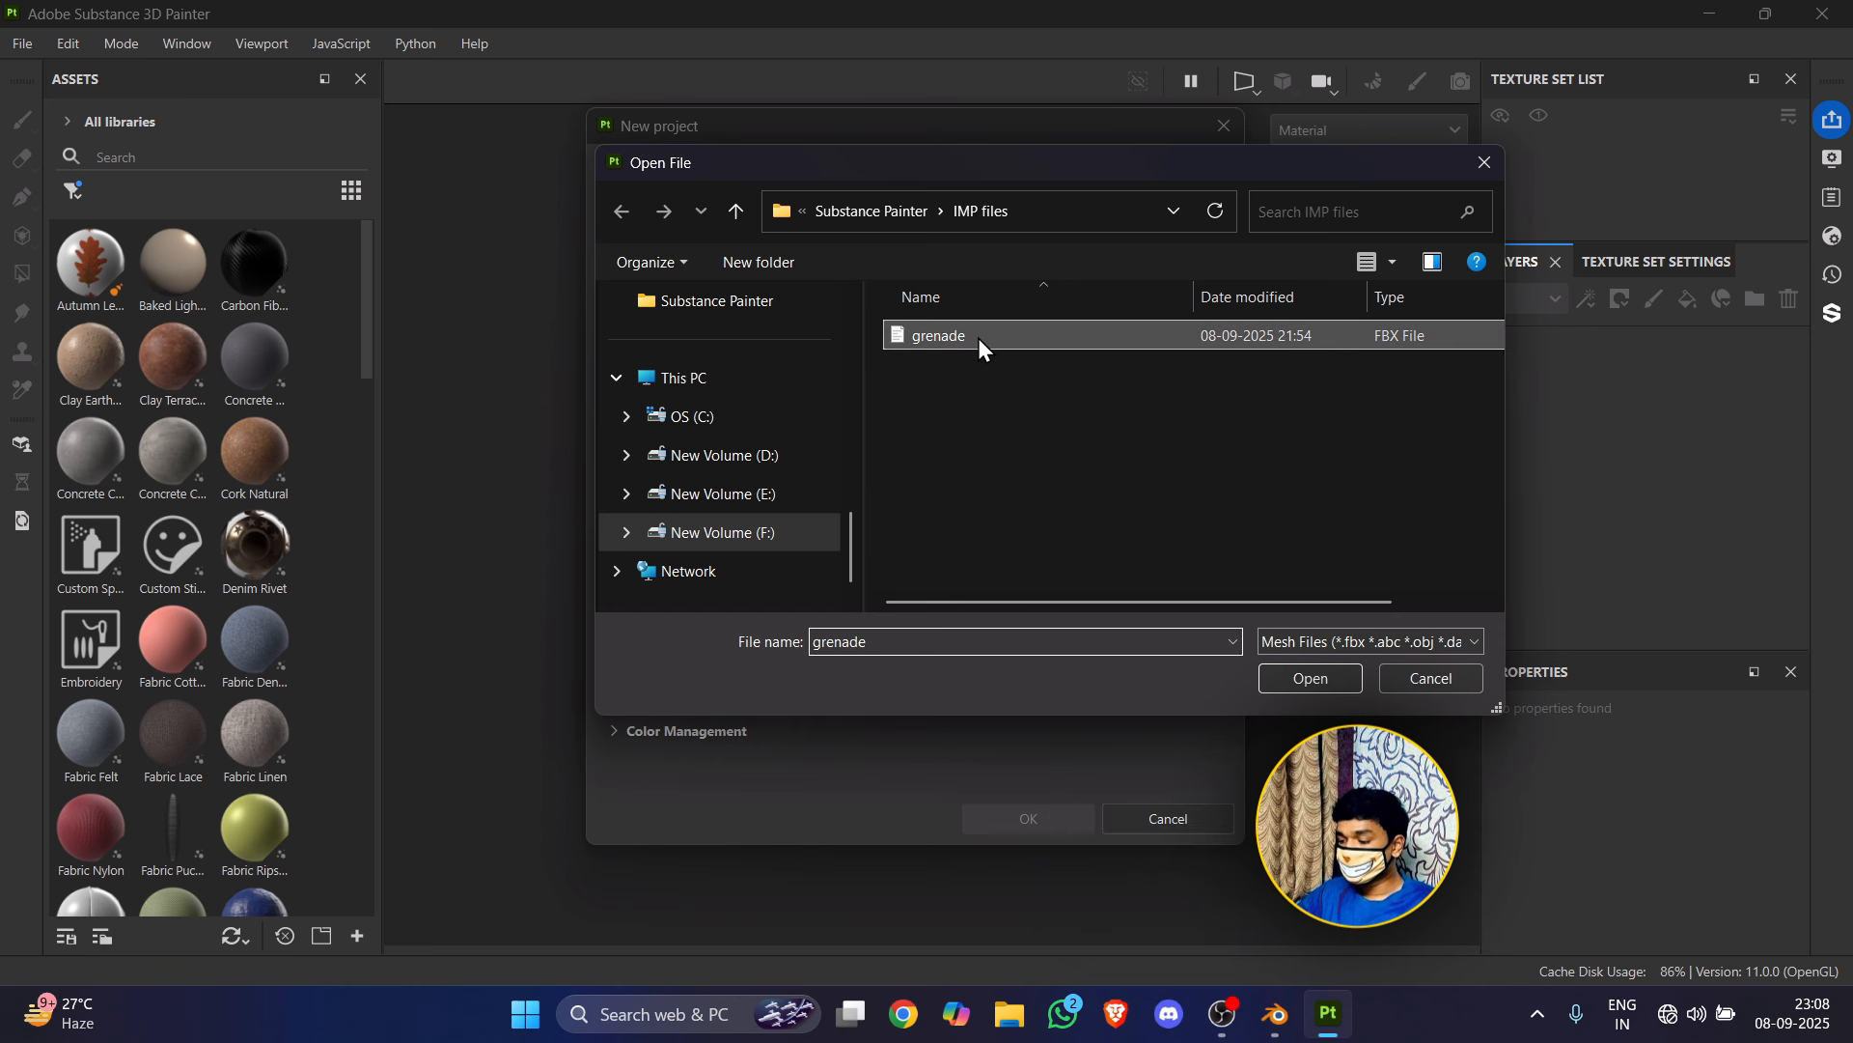
left_click(1293, 682)
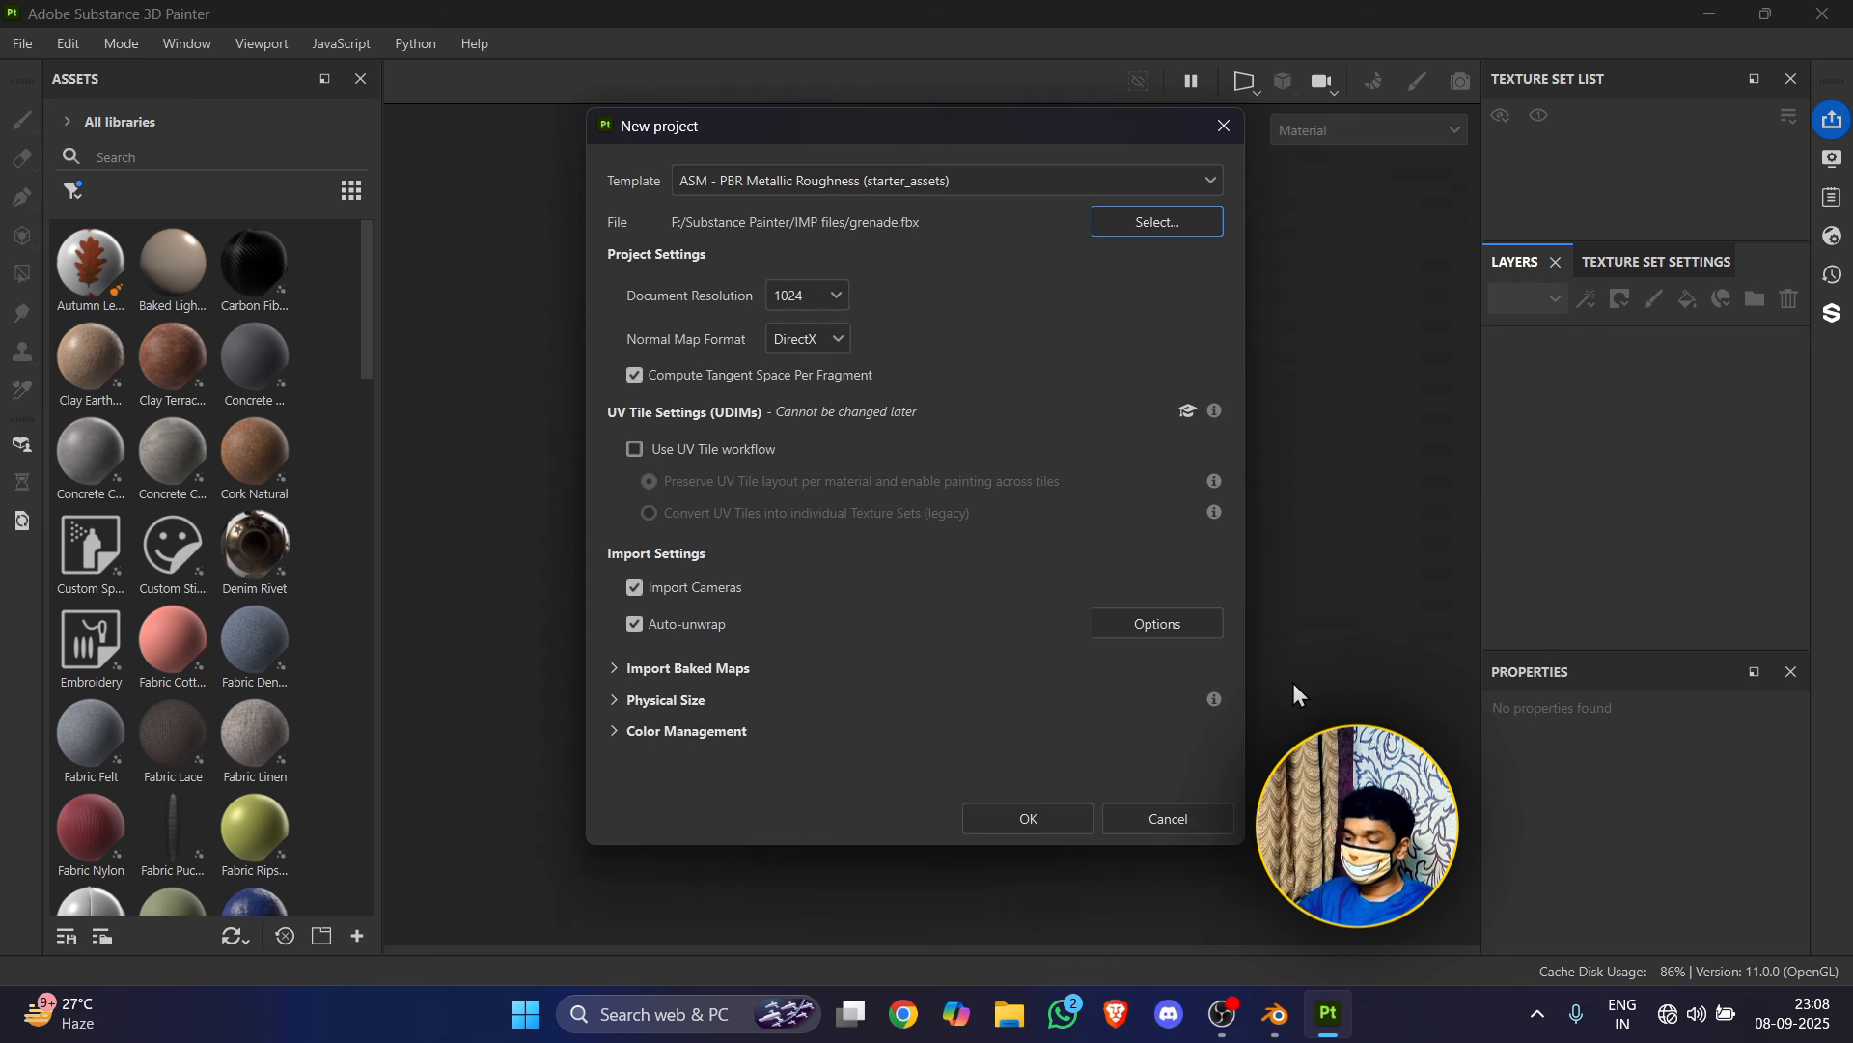
Step: Set the new project's document resolution to 2048
left_click(788, 305)
left_click(801, 425)
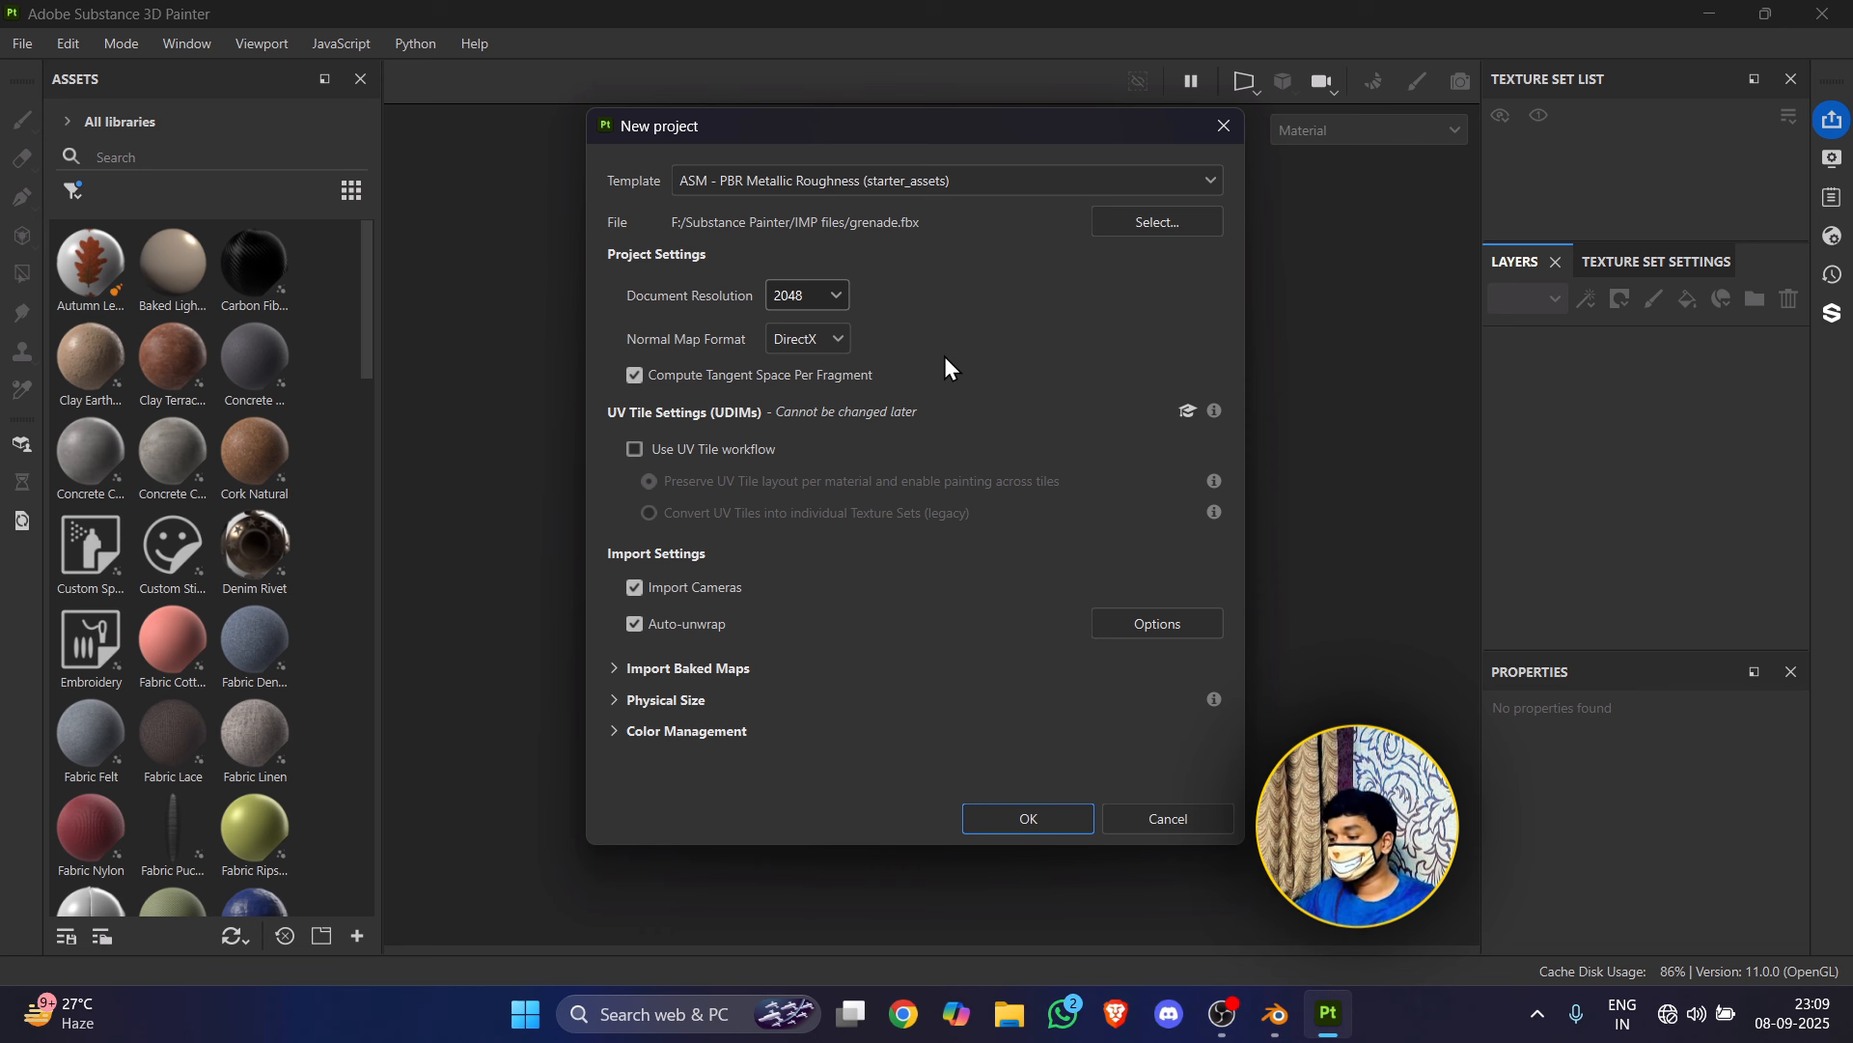
left_click(799, 295)
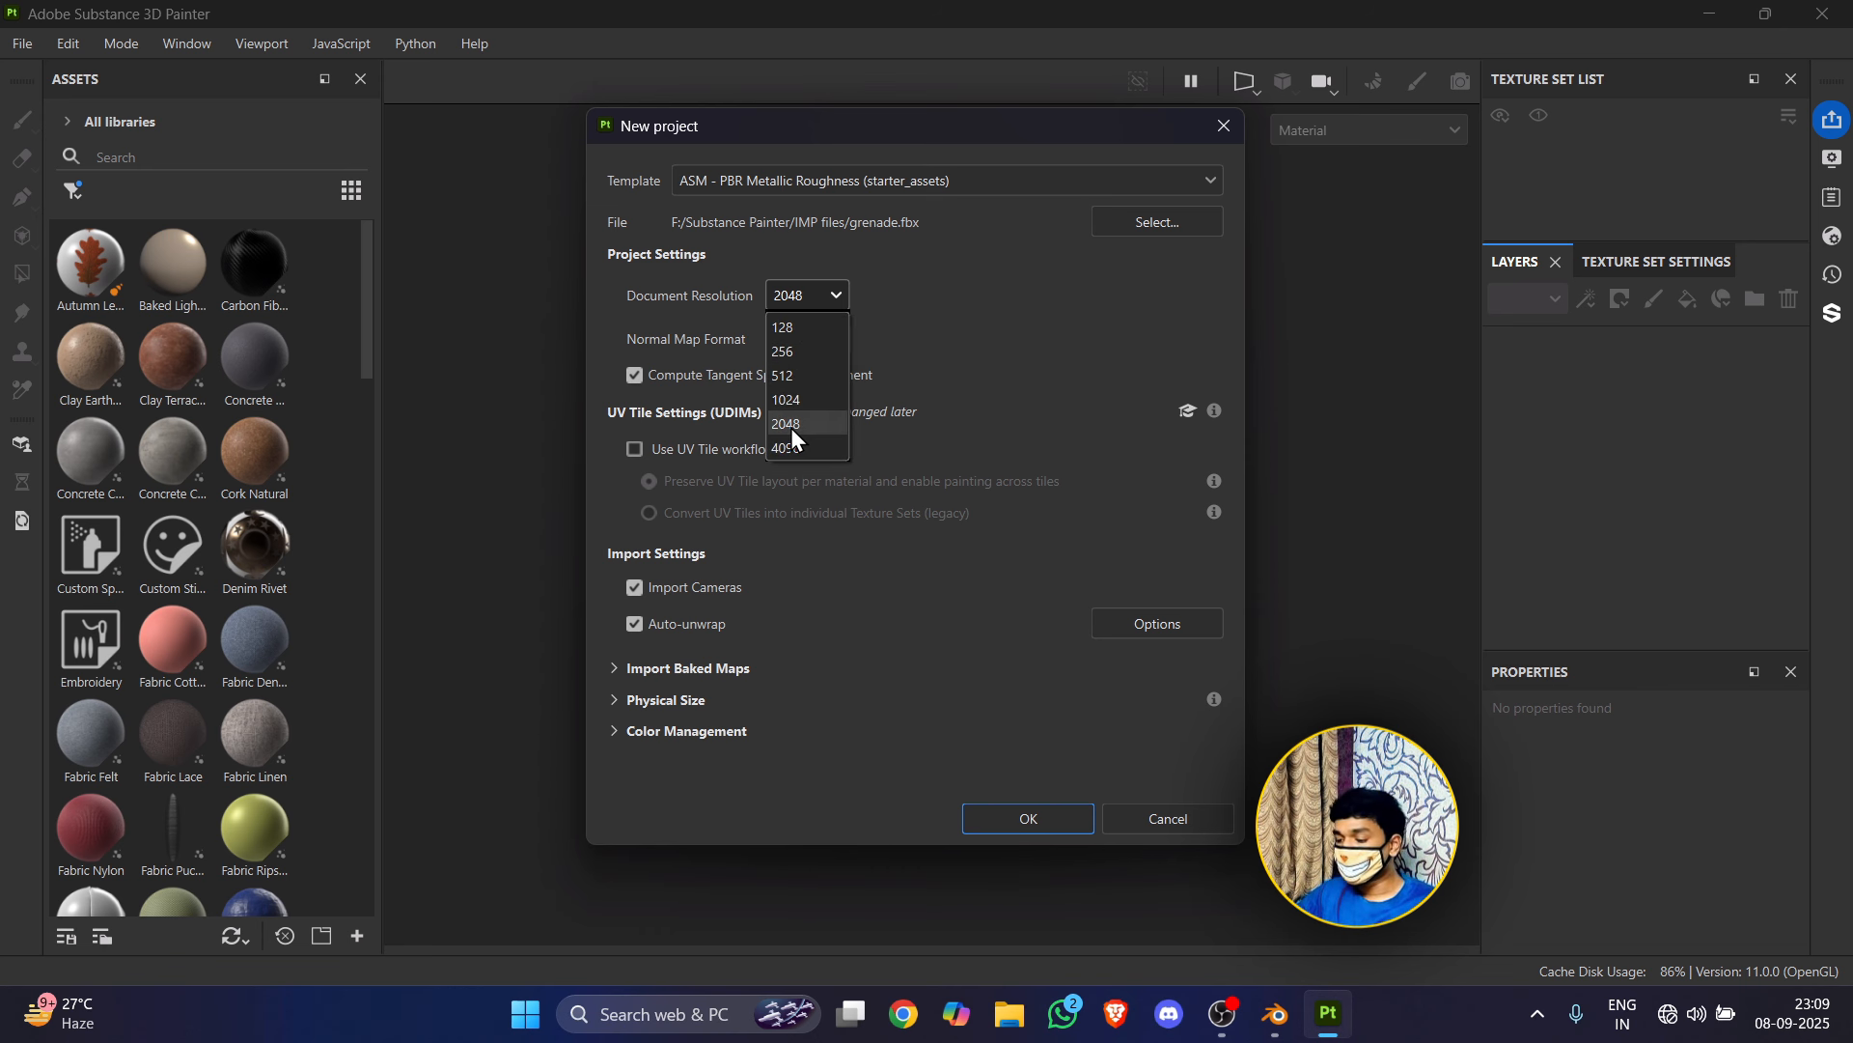
left_click(792, 430)
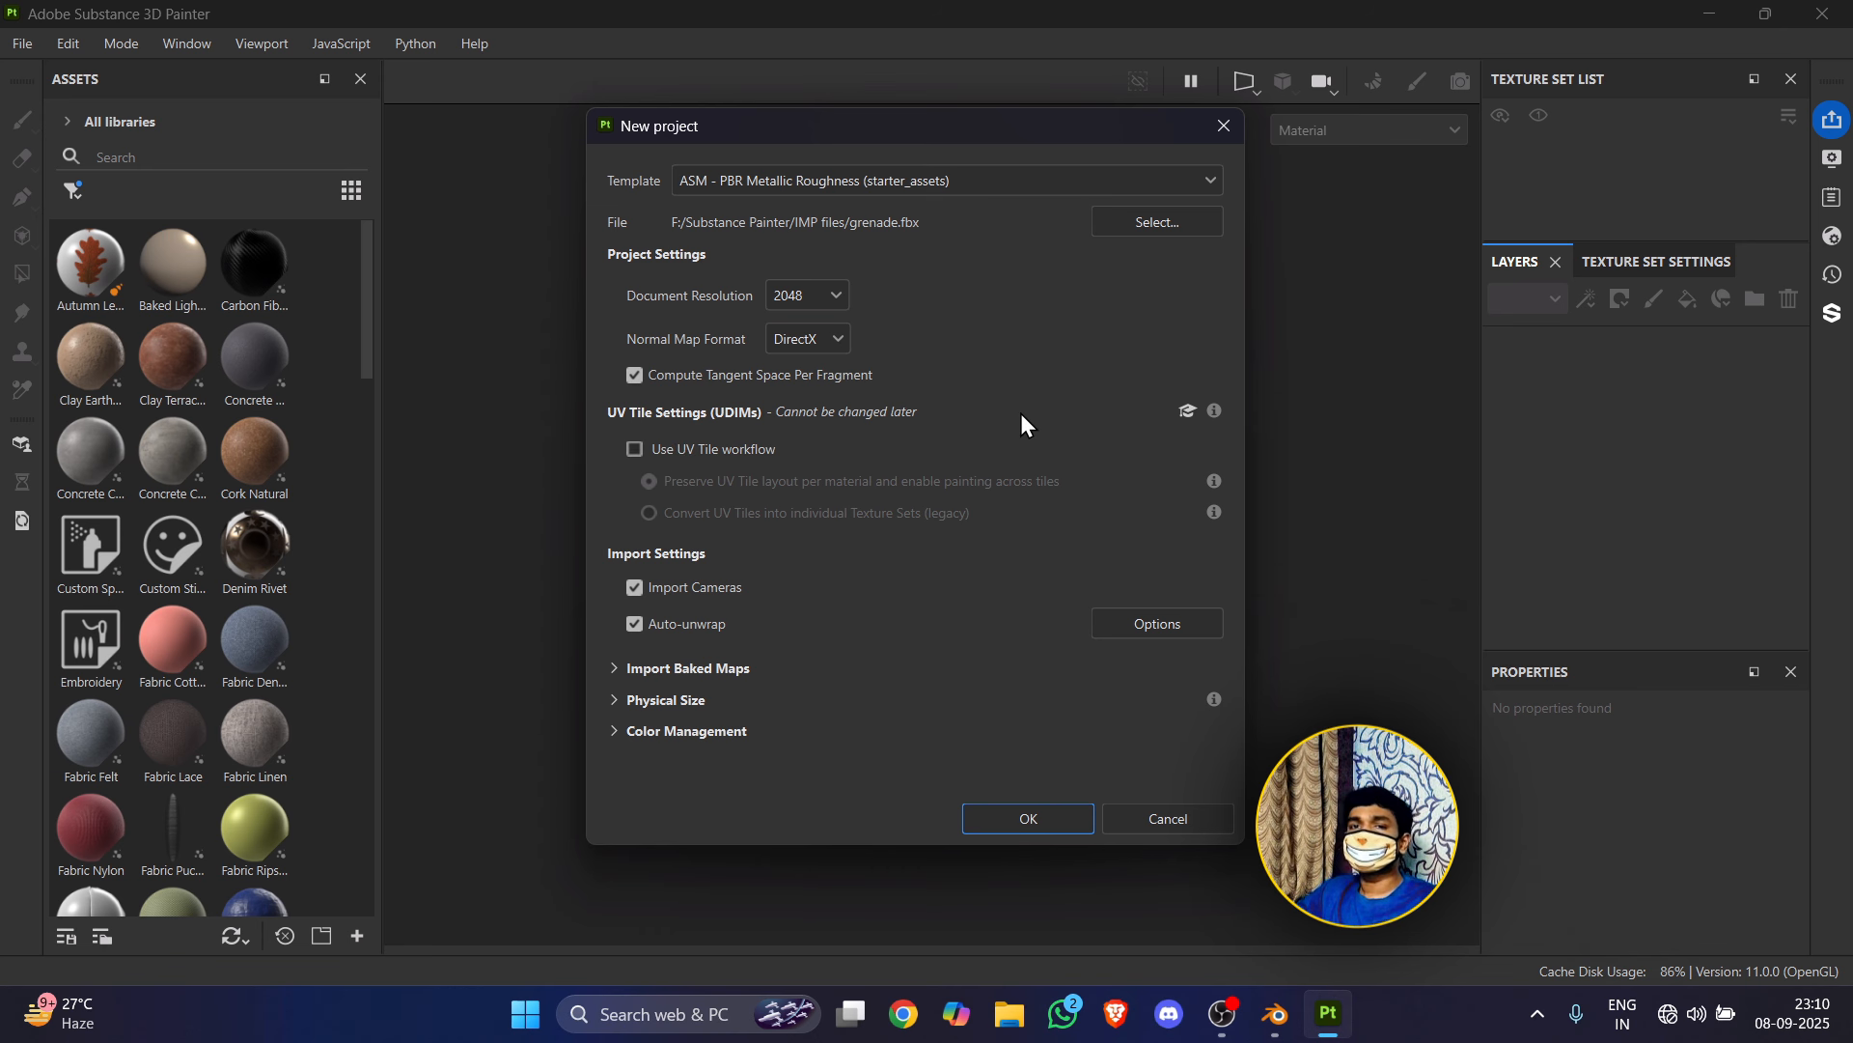
Step: Glance at the grenade scene in Blender and return to Substance 3D Painter to create the project
left_click(1274, 1014)
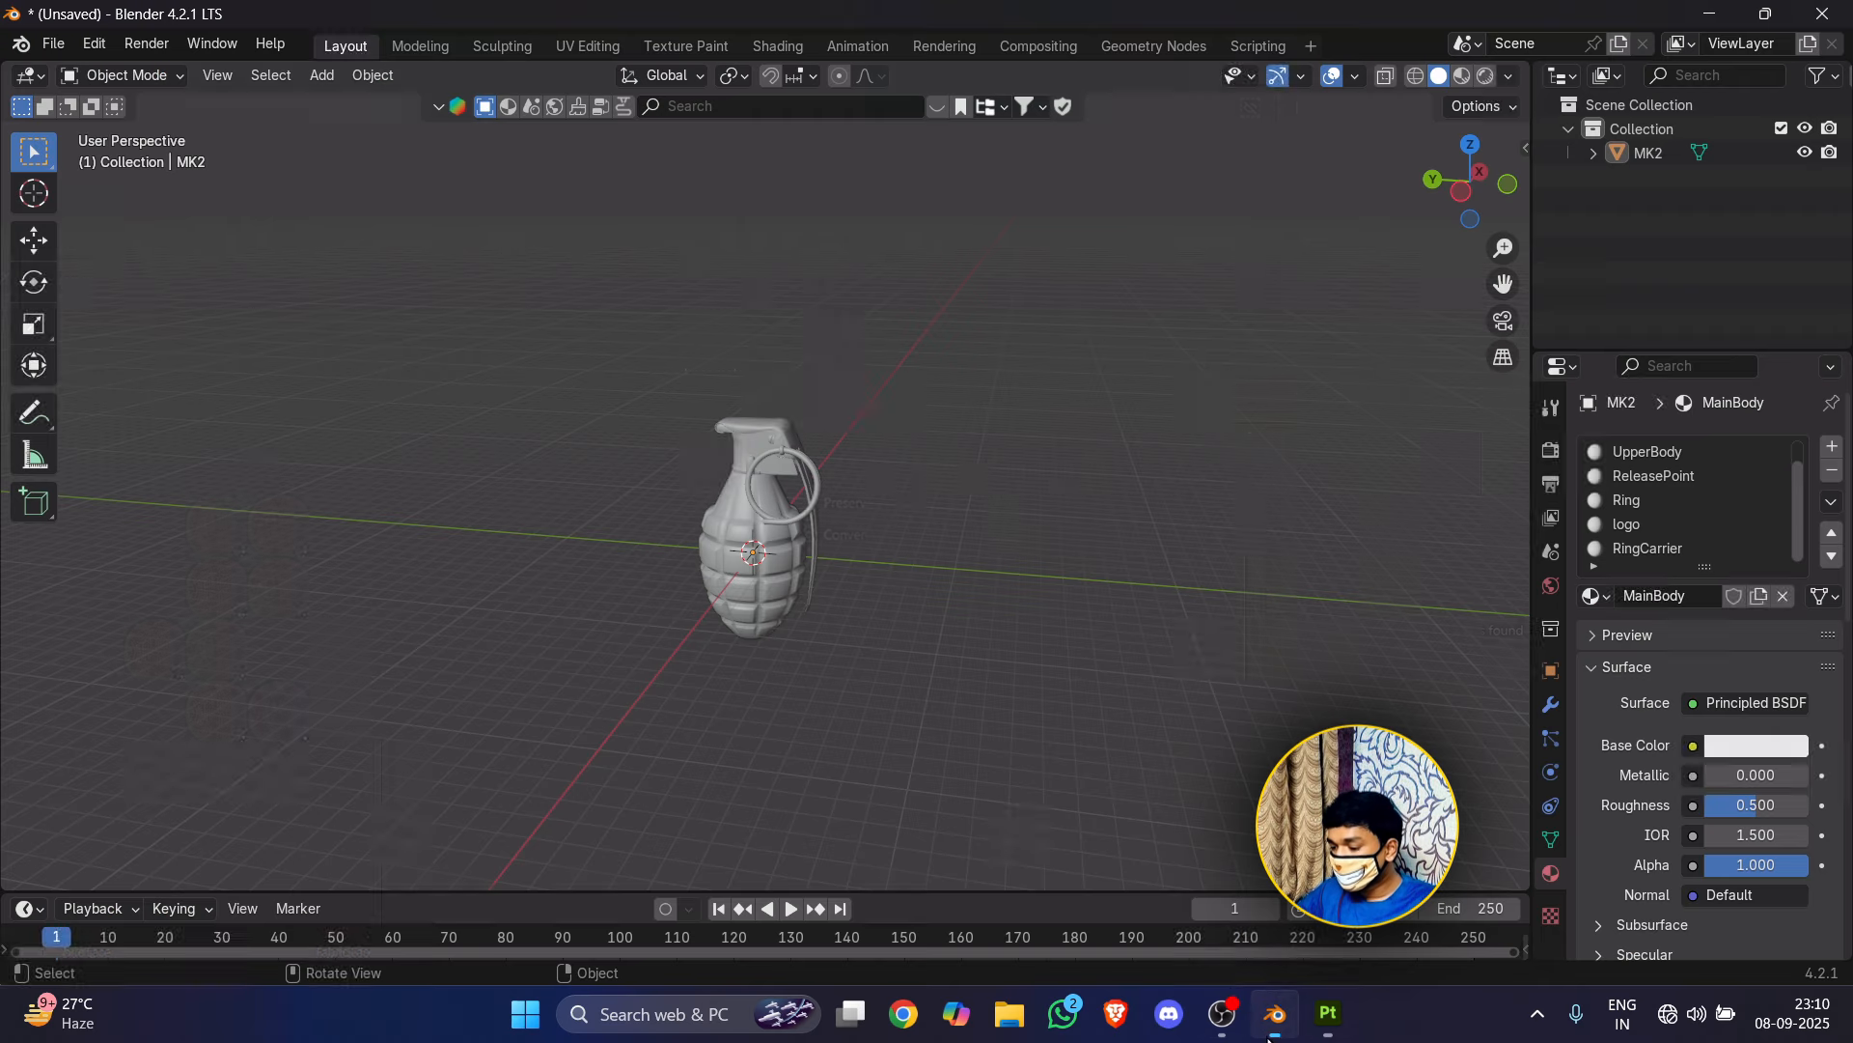
left_click(1689, 14)
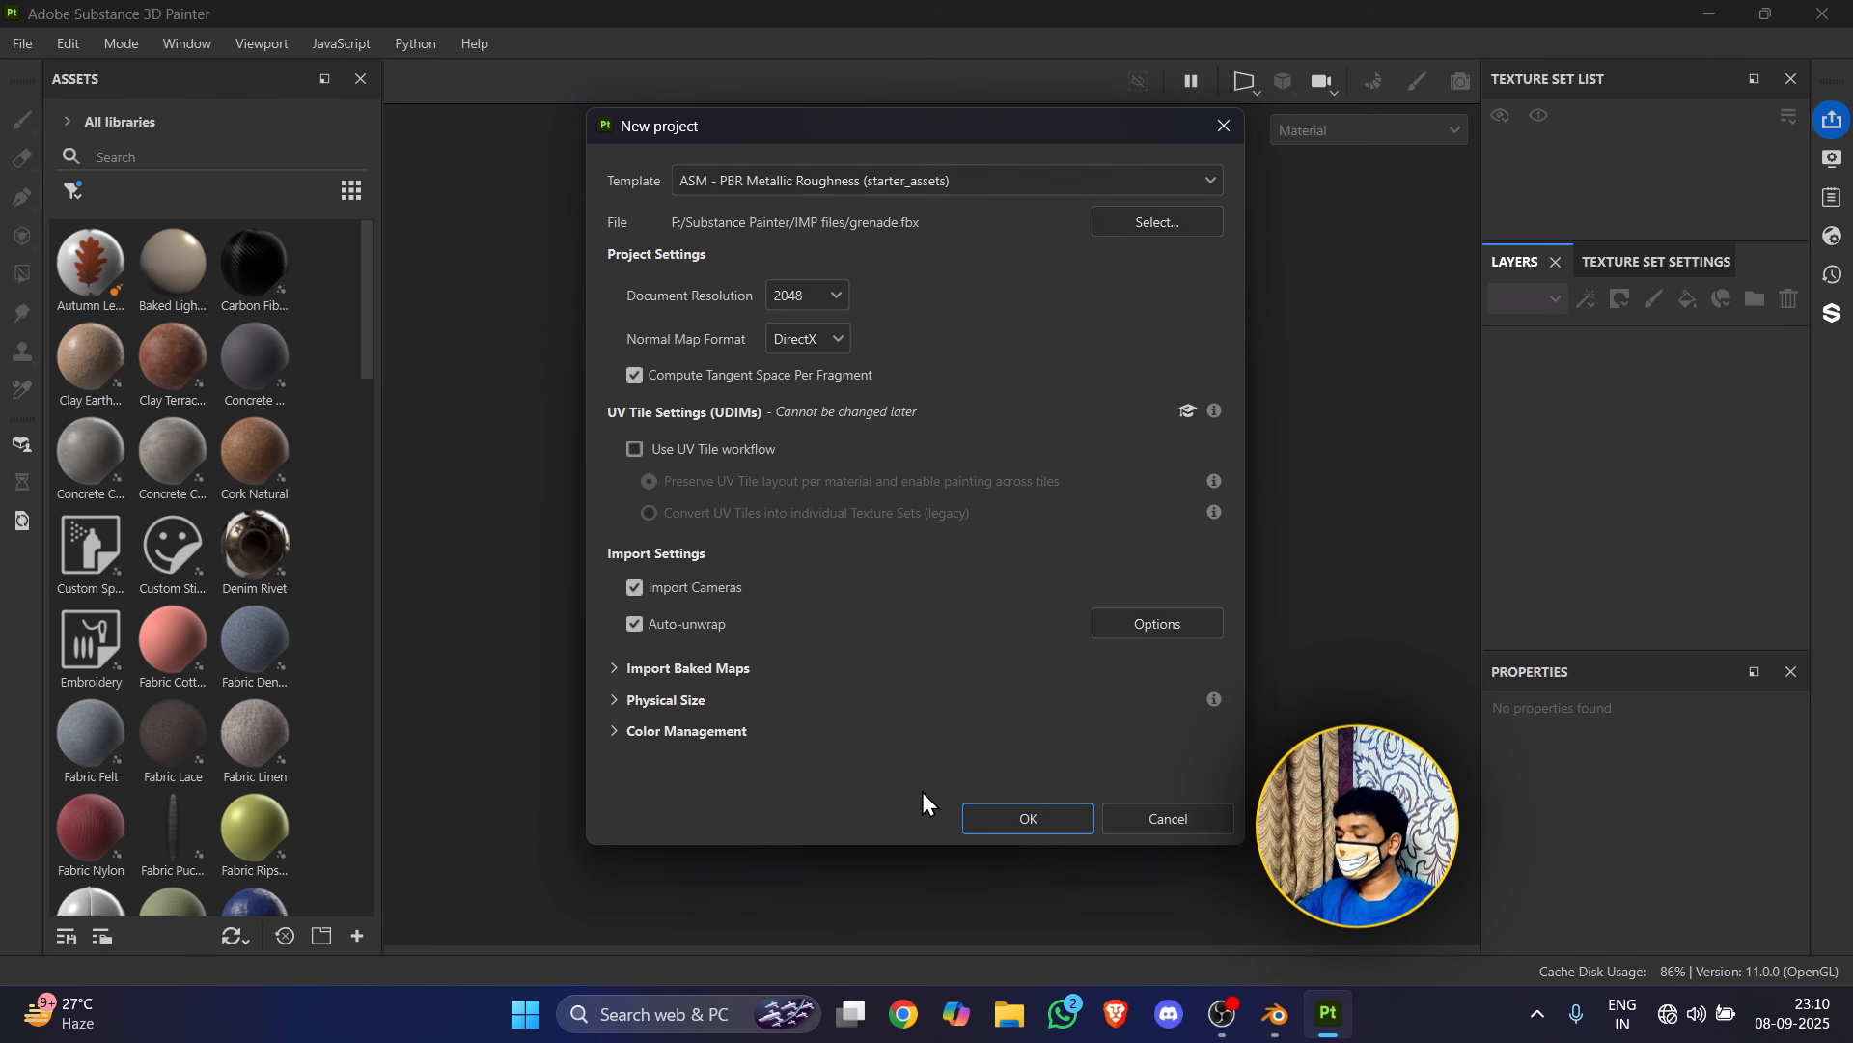
left_click(1000, 824)
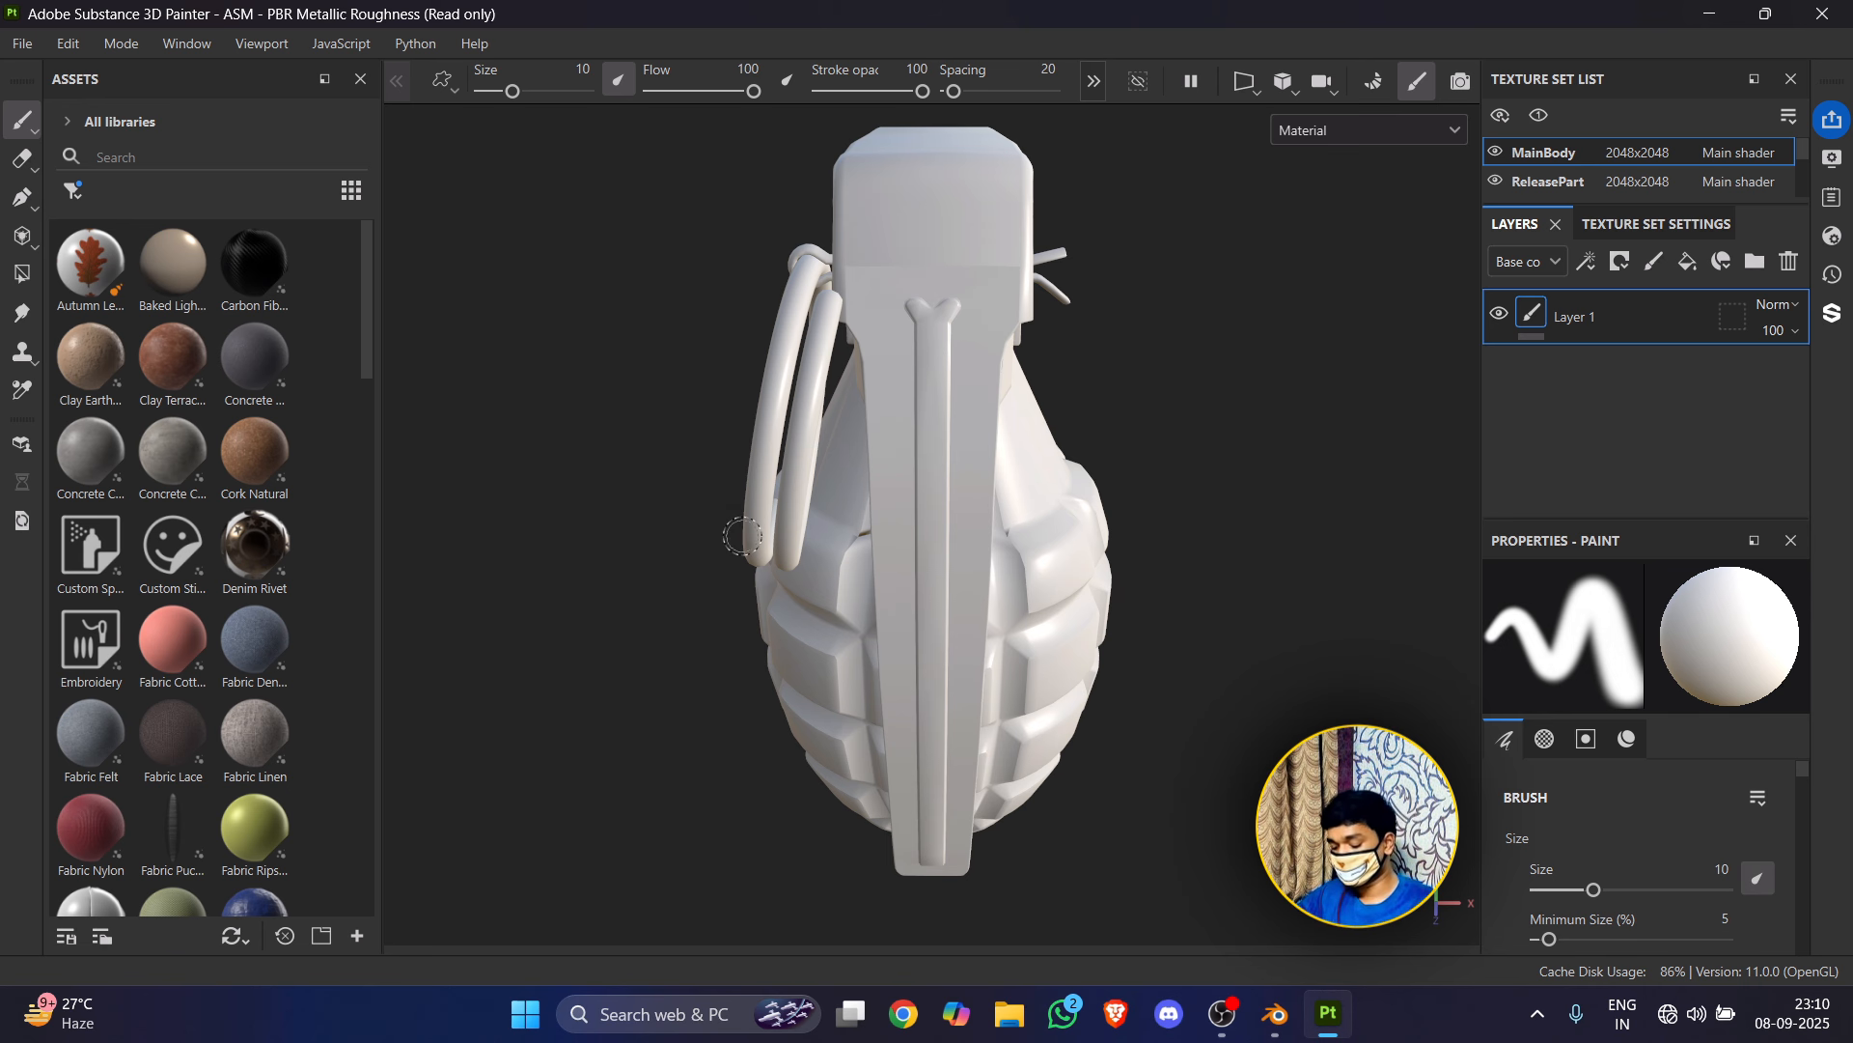
Step: Examine the imported grenade mesh from several angles, including its pull ring and lever up close
key("alt")
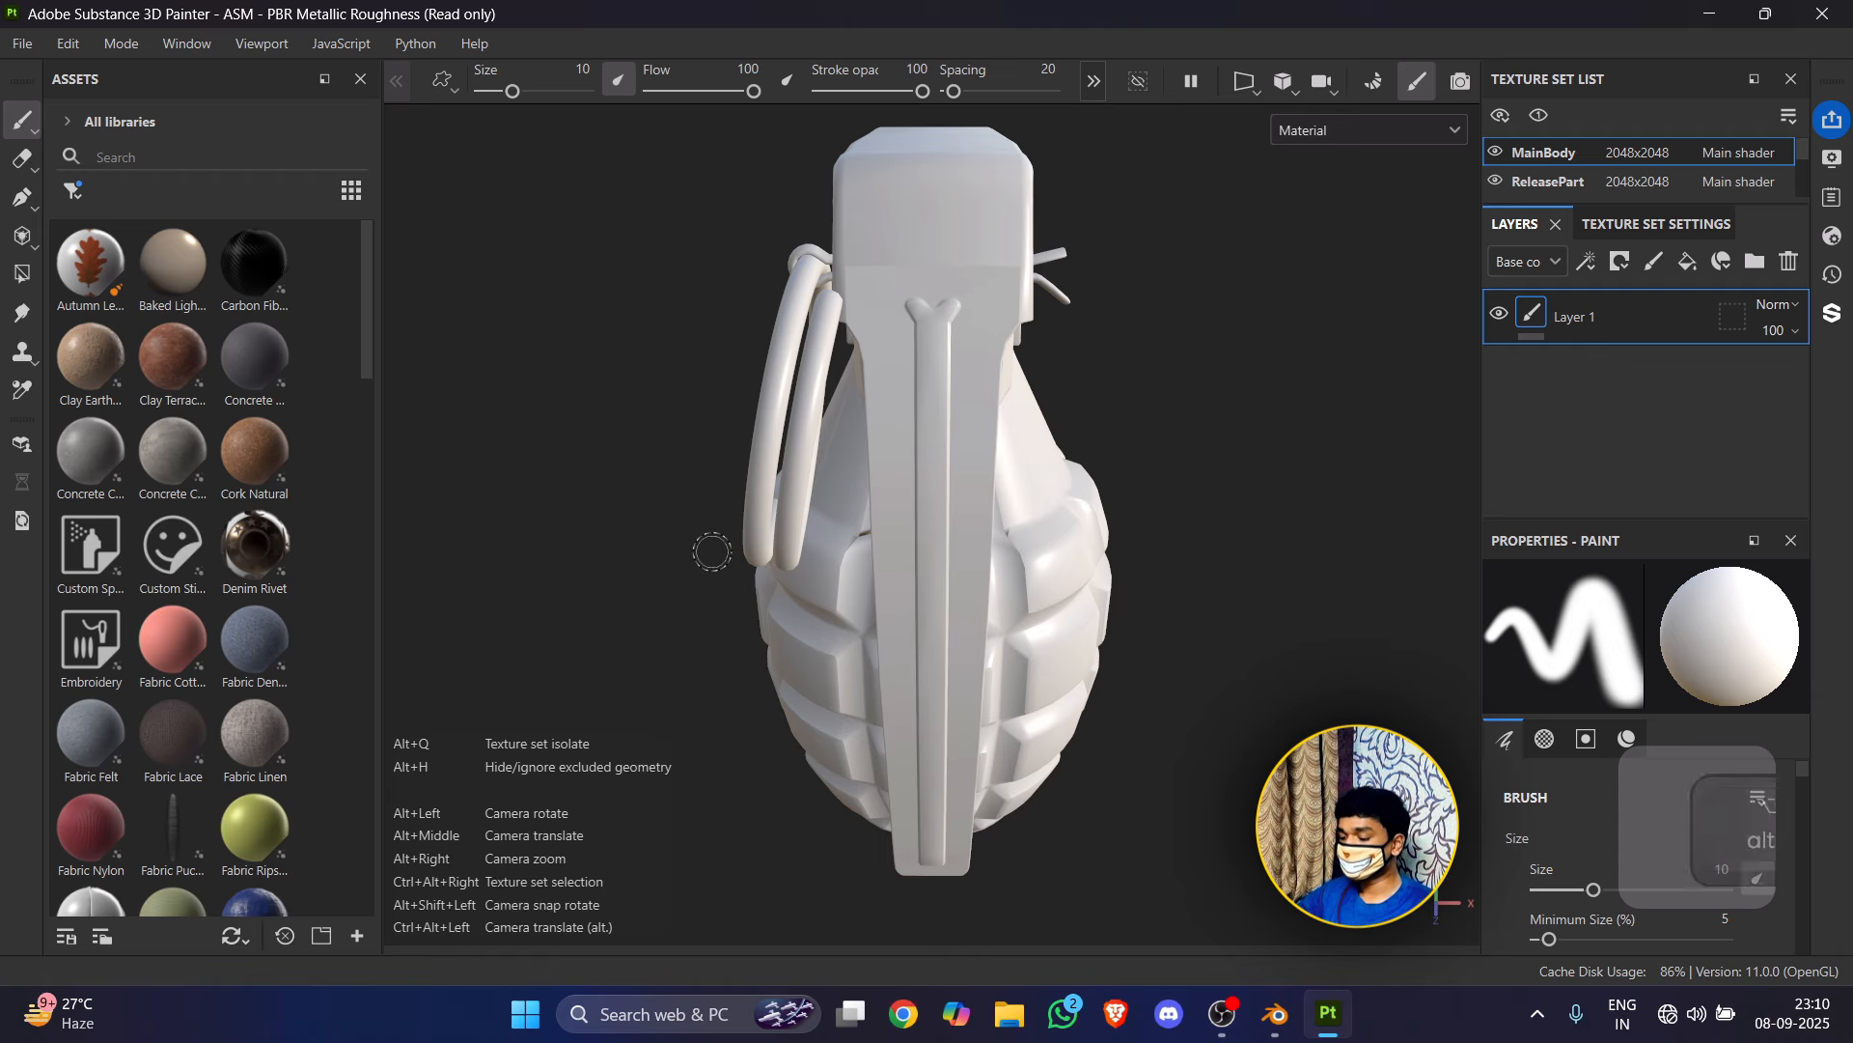
left_click_drag(632, 534, 855, 567, "alt")
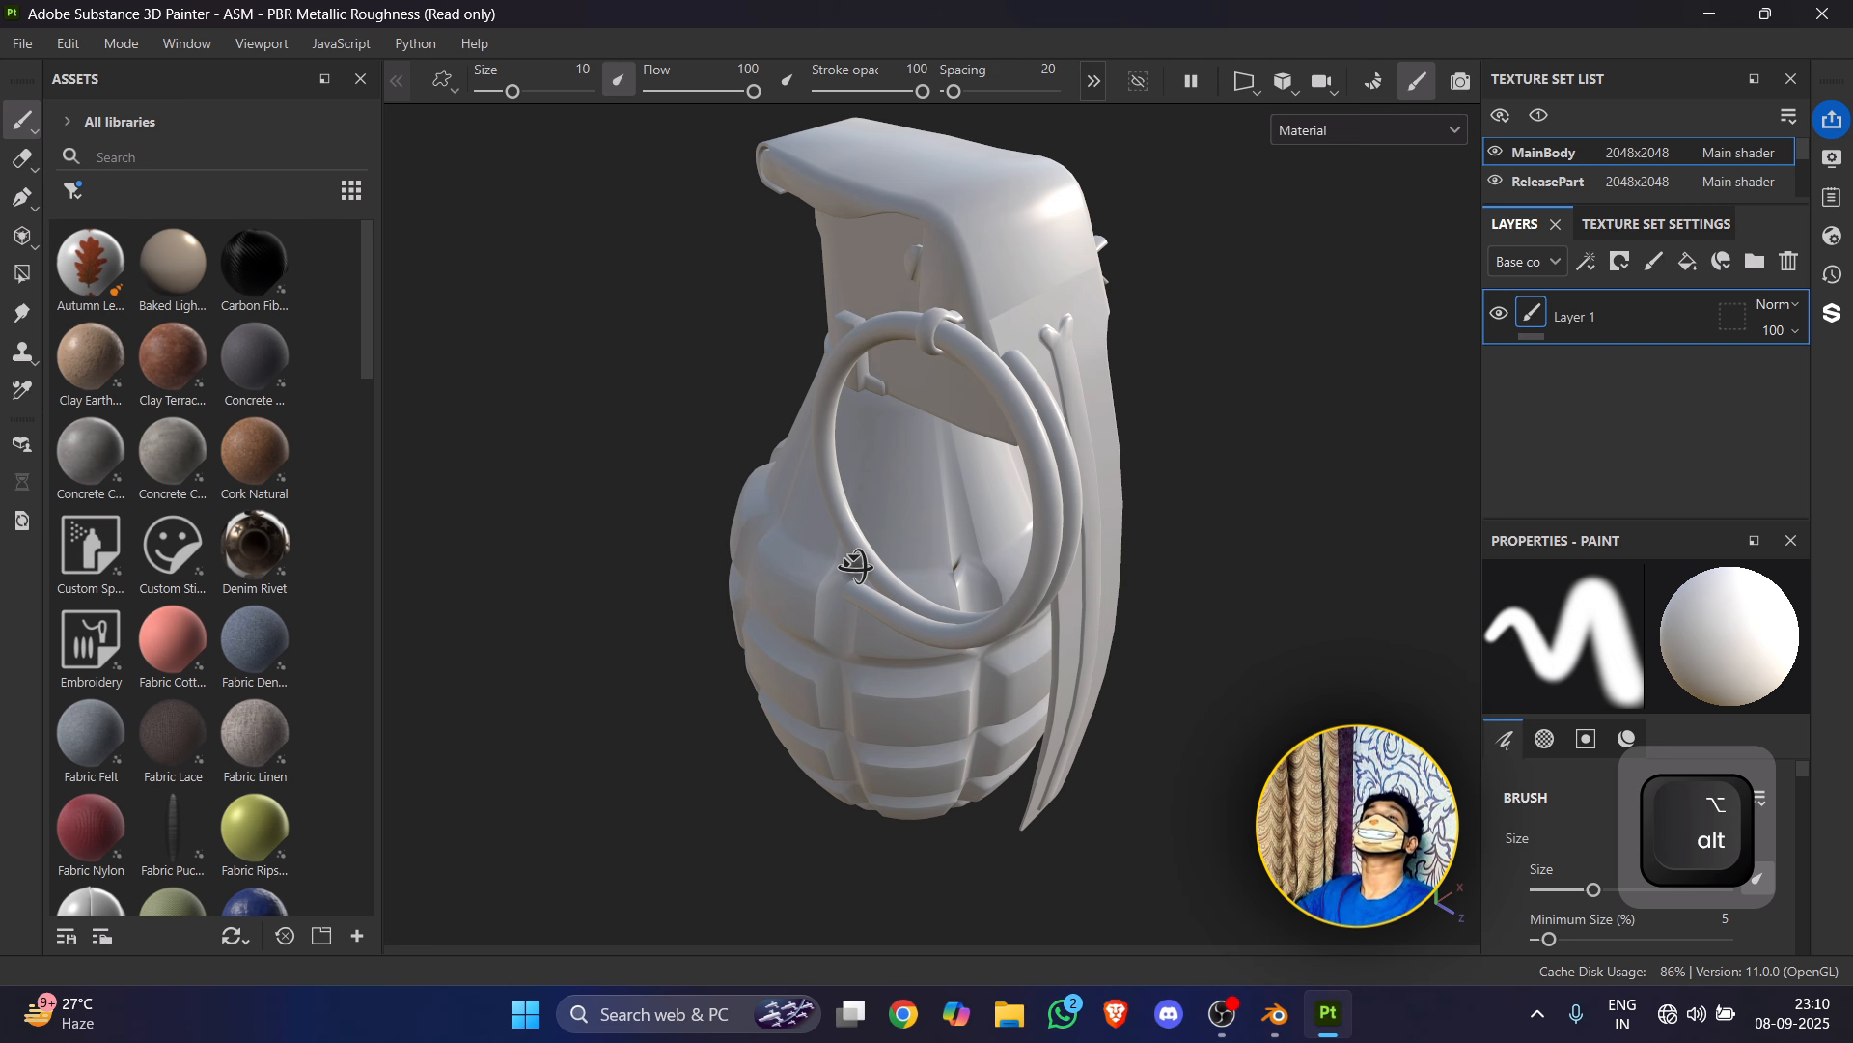
left_click_drag(855, 566, 874, 560, "alt")
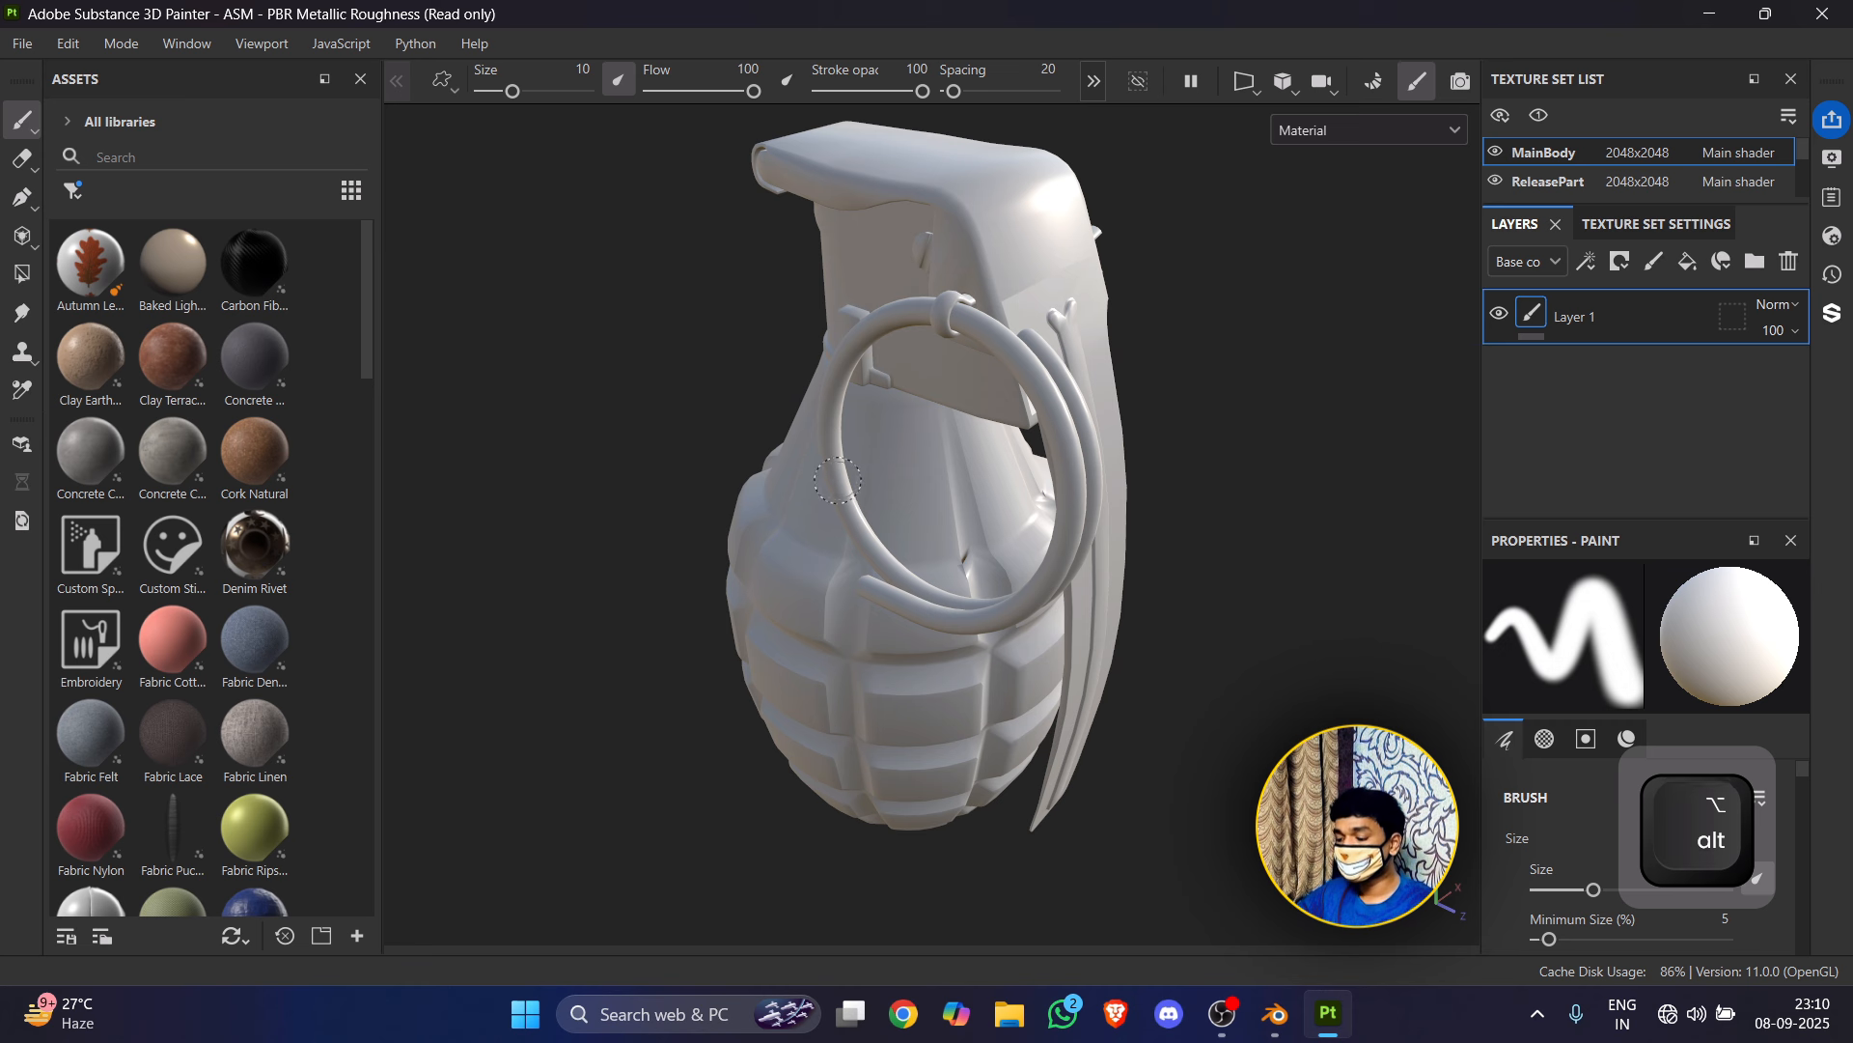
mouse_move(854, 494)
right_mouse_down("alt")
mouse_move(936, 878)
mouse_move(959, 727)
mouse_move(840, 199)
mouse_move(1005, 756)
mouse_move(692, 206)
right_mouse_up("alt")
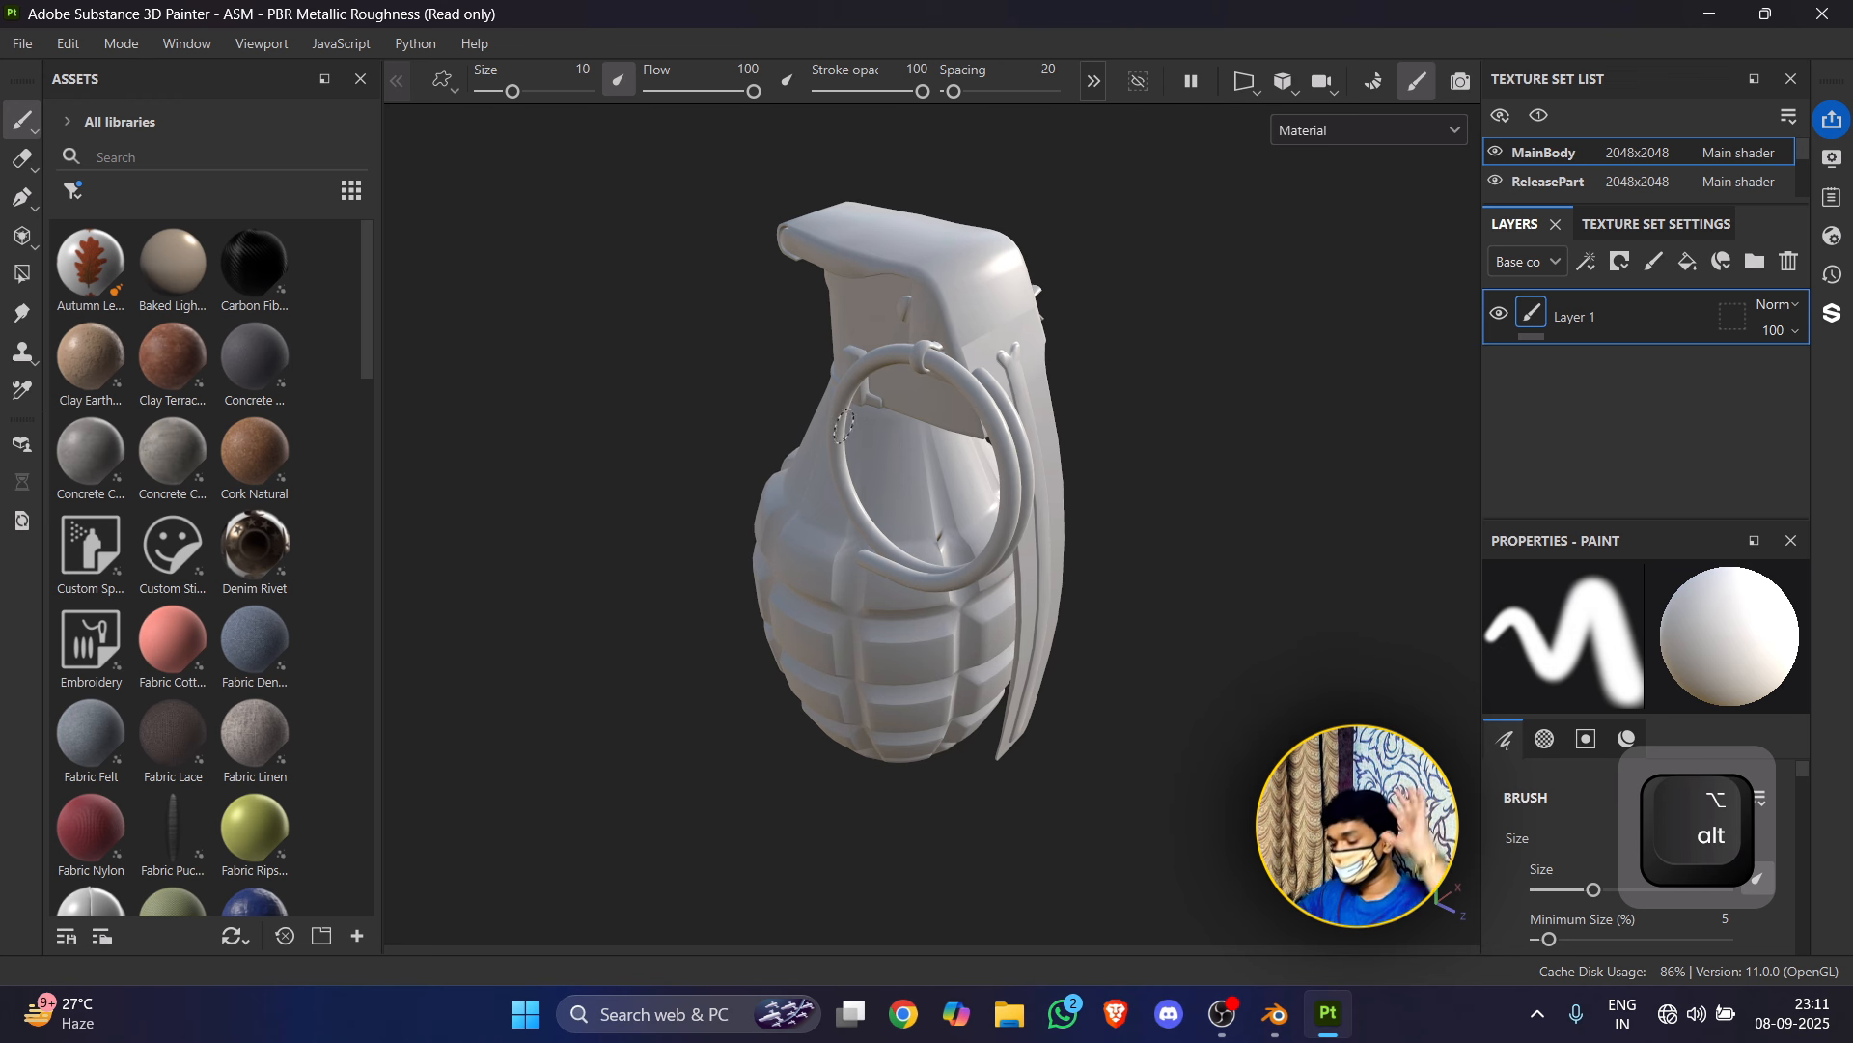
scroll(841, 410, "up", 5)
scroll(840, 410, "down", 1)
scroll(841, 410, "up", 5)
scroll(839, 411, "down", 5)
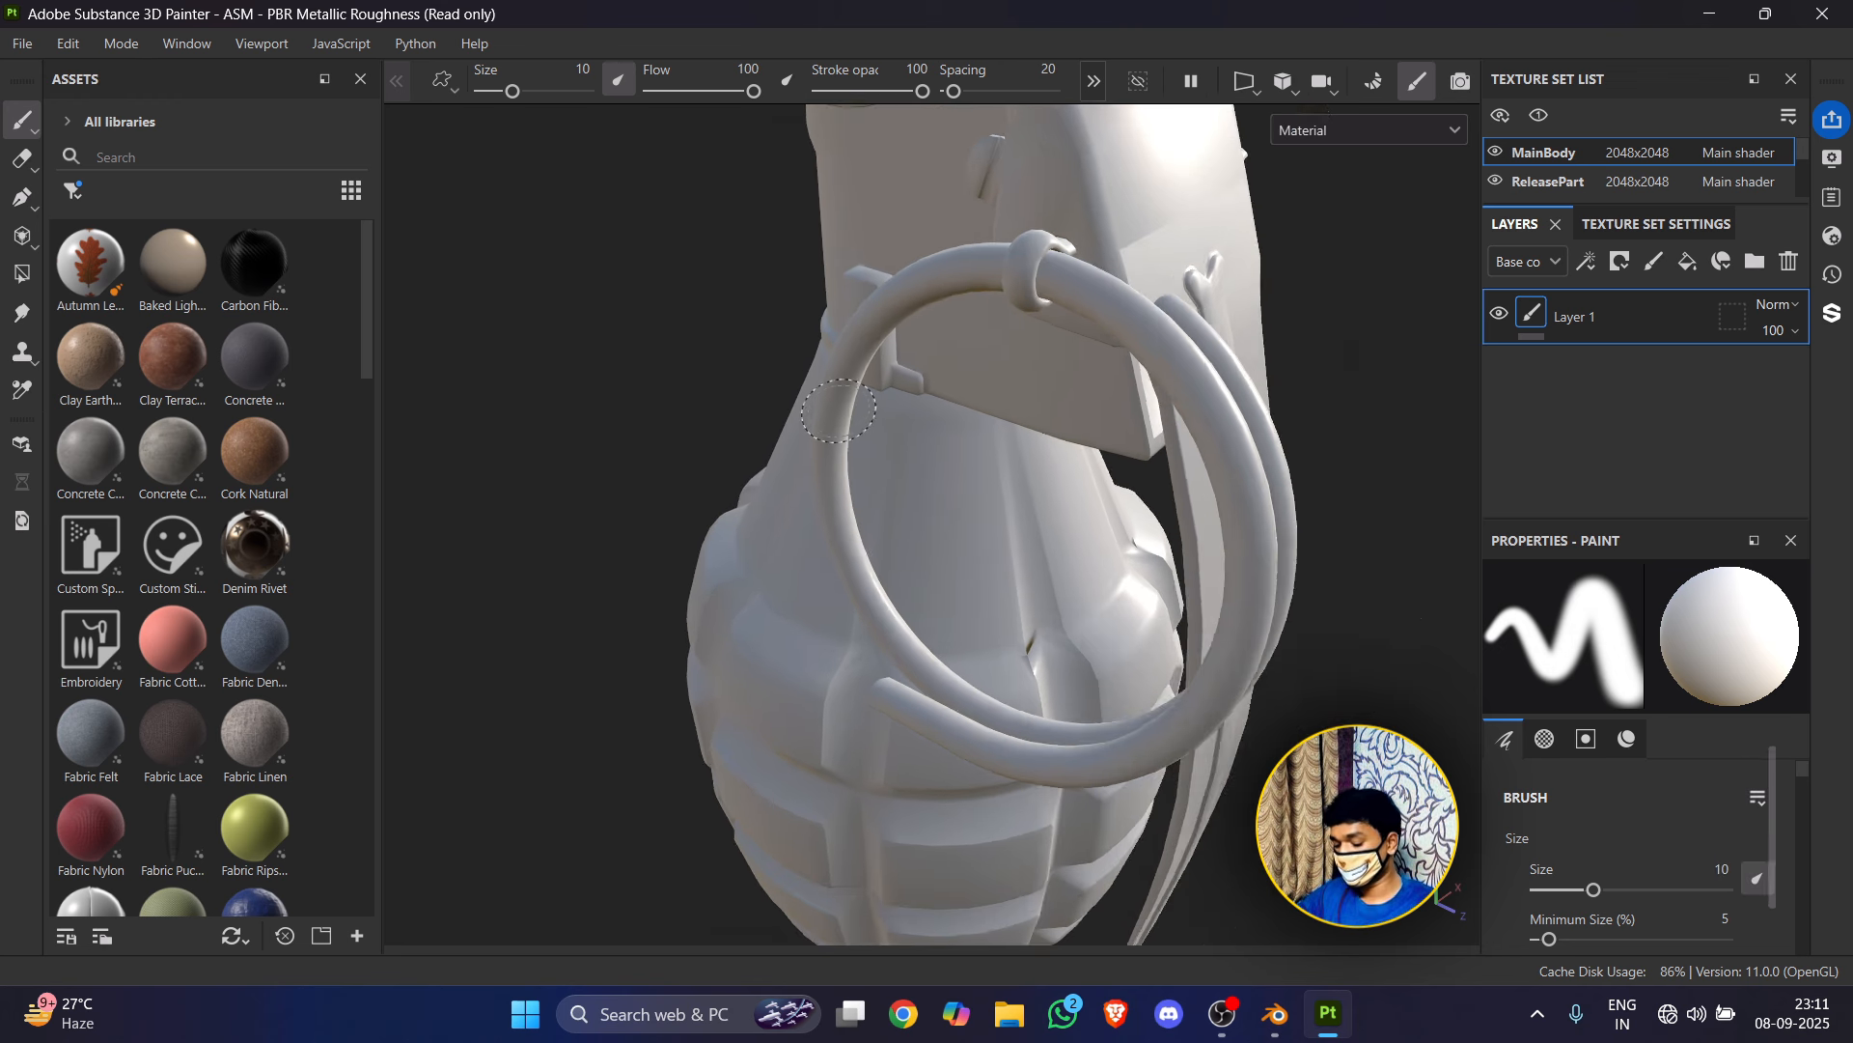
key("alt")
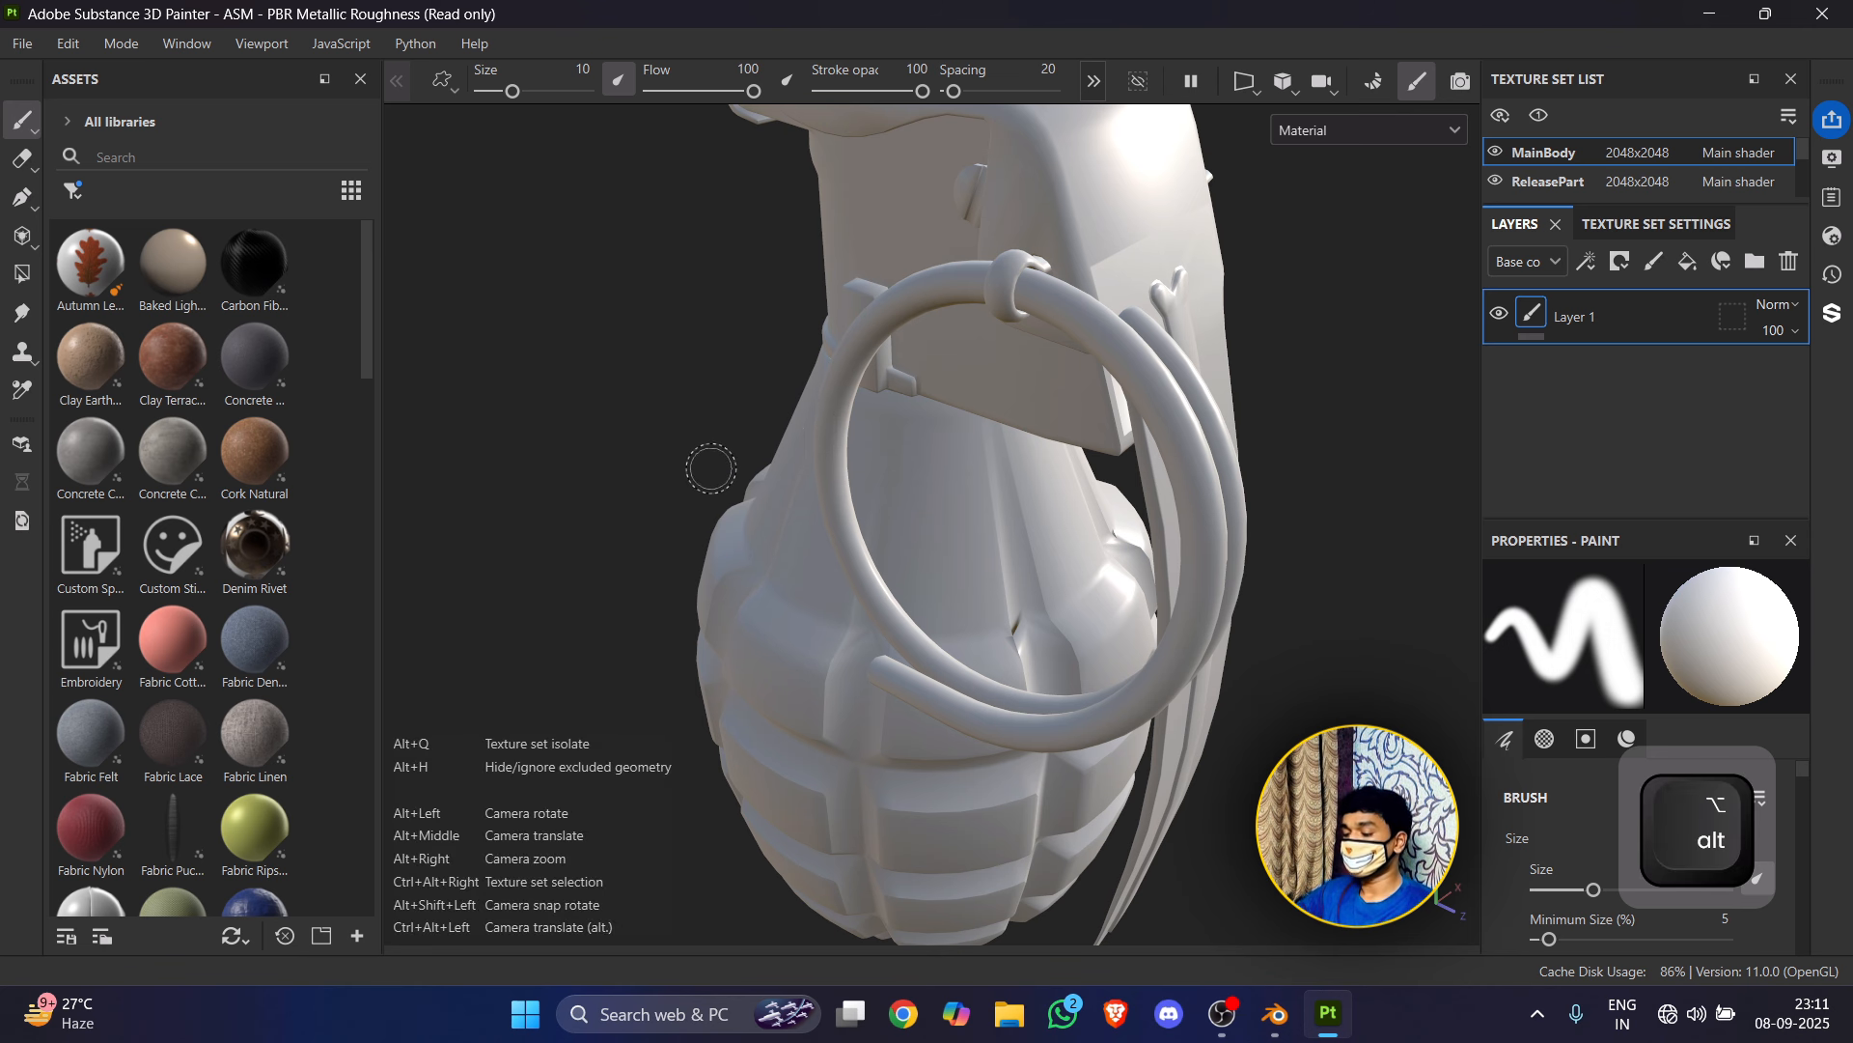
mouse_move(706, 471)
left_mouse_down("alt")
mouse_move(719, 453)
mouse_move(918, 484)
mouse_move(691, 784)
mouse_move(686, 362)
mouse_move(901, 736)
mouse_move(683, 547)
mouse_move(869, 557)
mouse_move(913, 585)
left_mouse_up("alt")
scroll(691, 543, "down", 3)
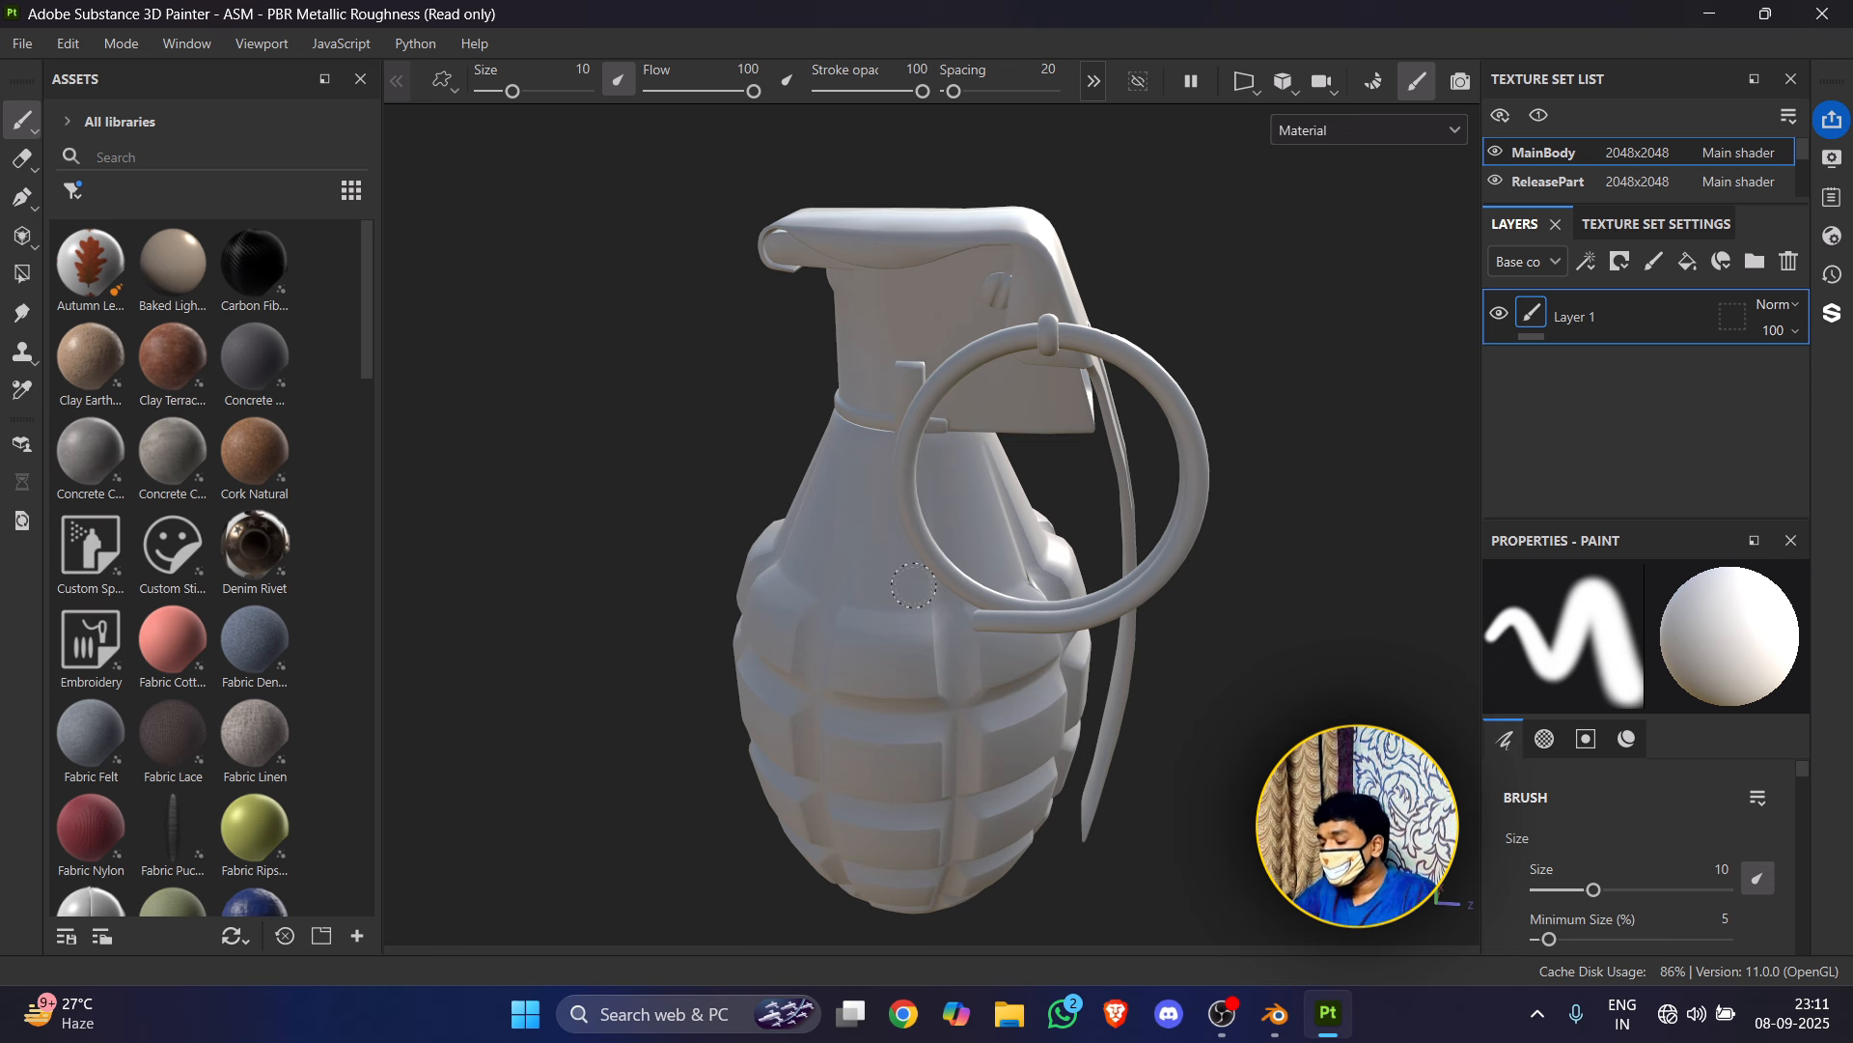
Step: Switch to Blender to compare the original grenade's shape, and return to Substance 3D Painter to inspect the imported mesh
left_click(1274, 1014)
mouse_move(925, 529)
middle_mouse_down()
mouse_move(929, 514)
mouse_move(841, 552)
mouse_move(739, 507)
mouse_move(355, 222)
mouse_move(692, 478)
mouse_move(710, 531)
mouse_move(842, 600)
mouse_move(890, 513)
middle_mouse_up()
scroll(892, 509, "up", 5)
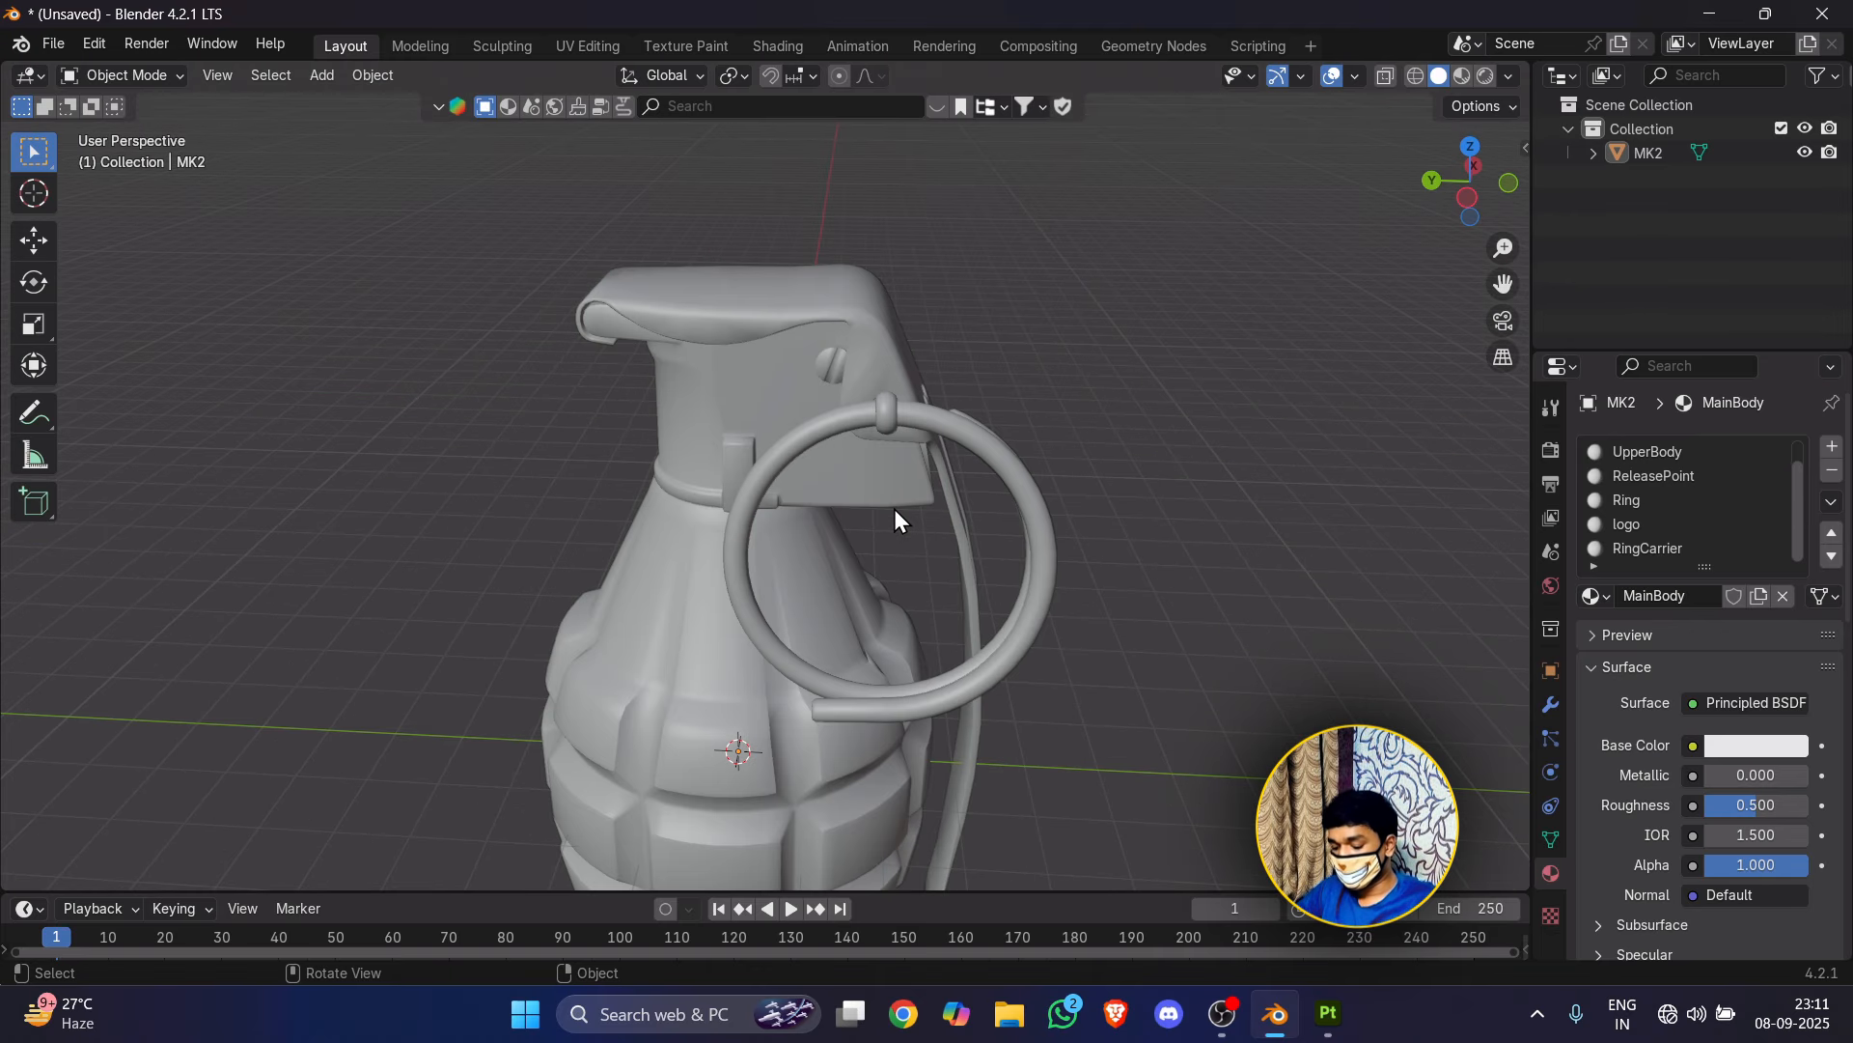
scroll(1358, 270, "down", 6)
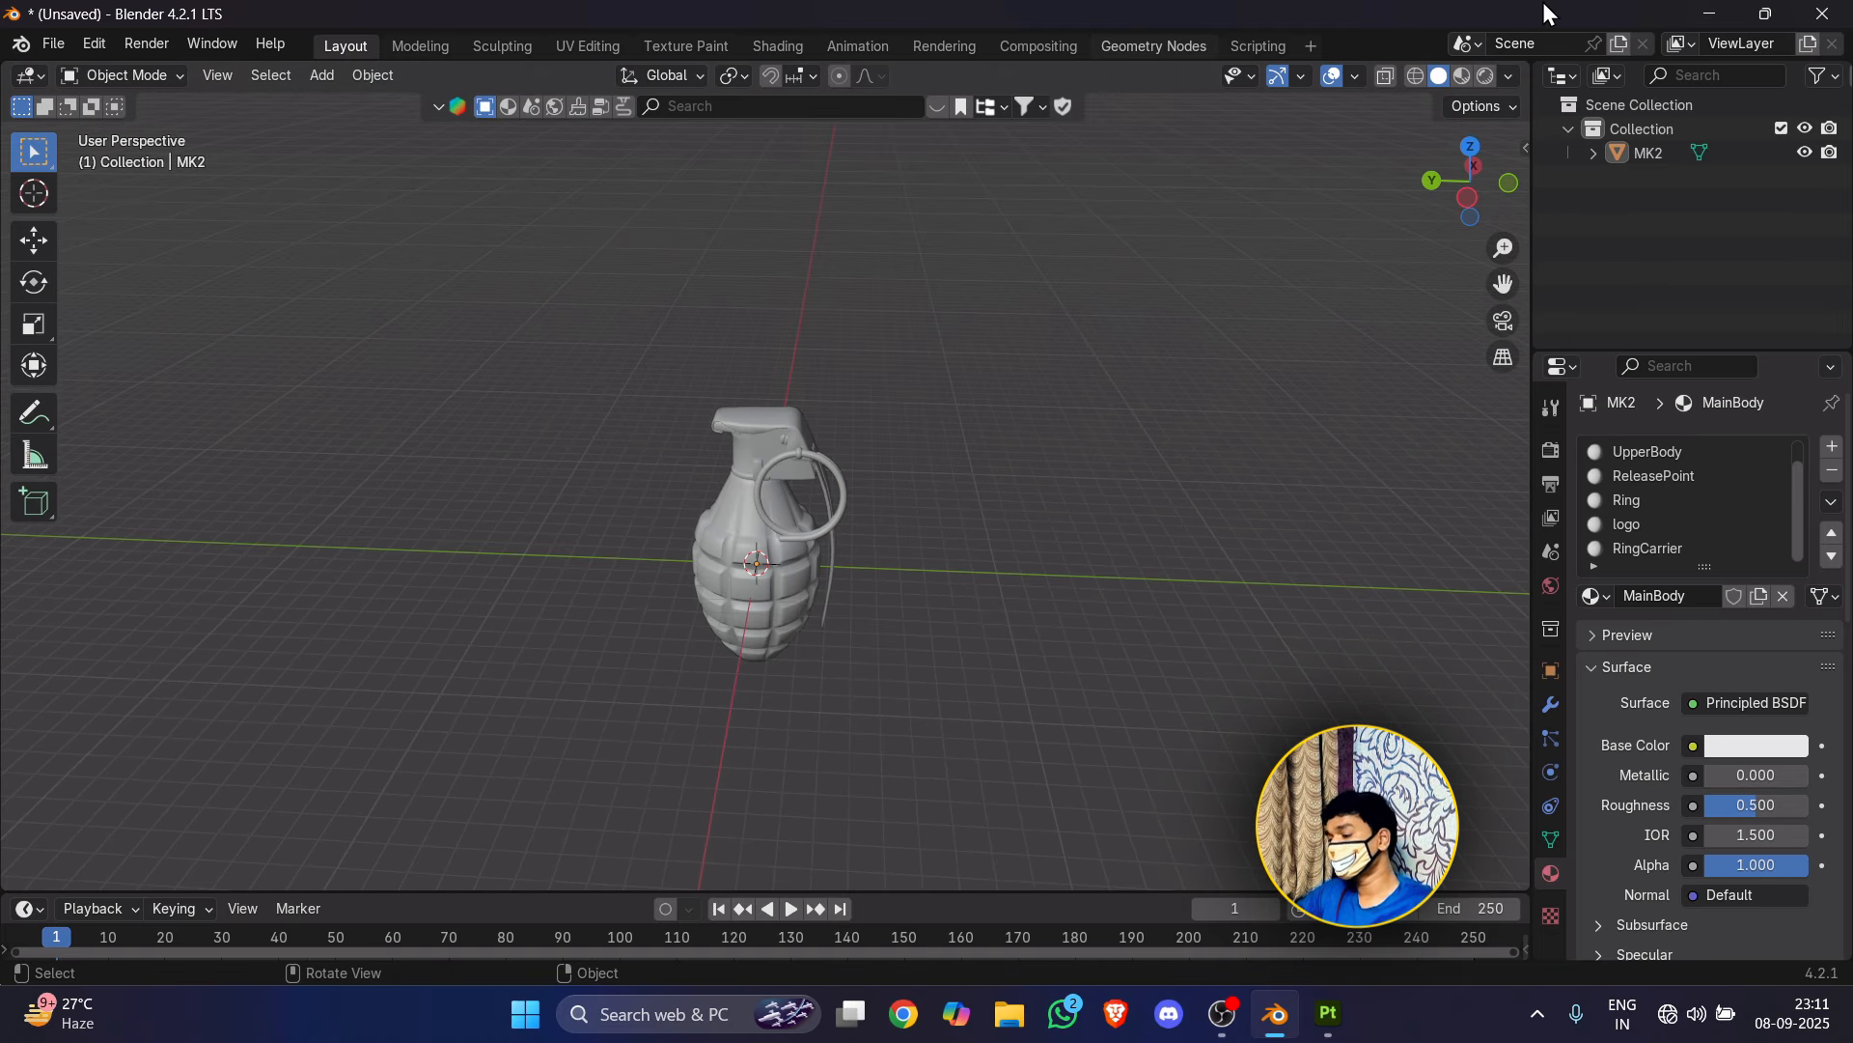
left_click(1705, 17)
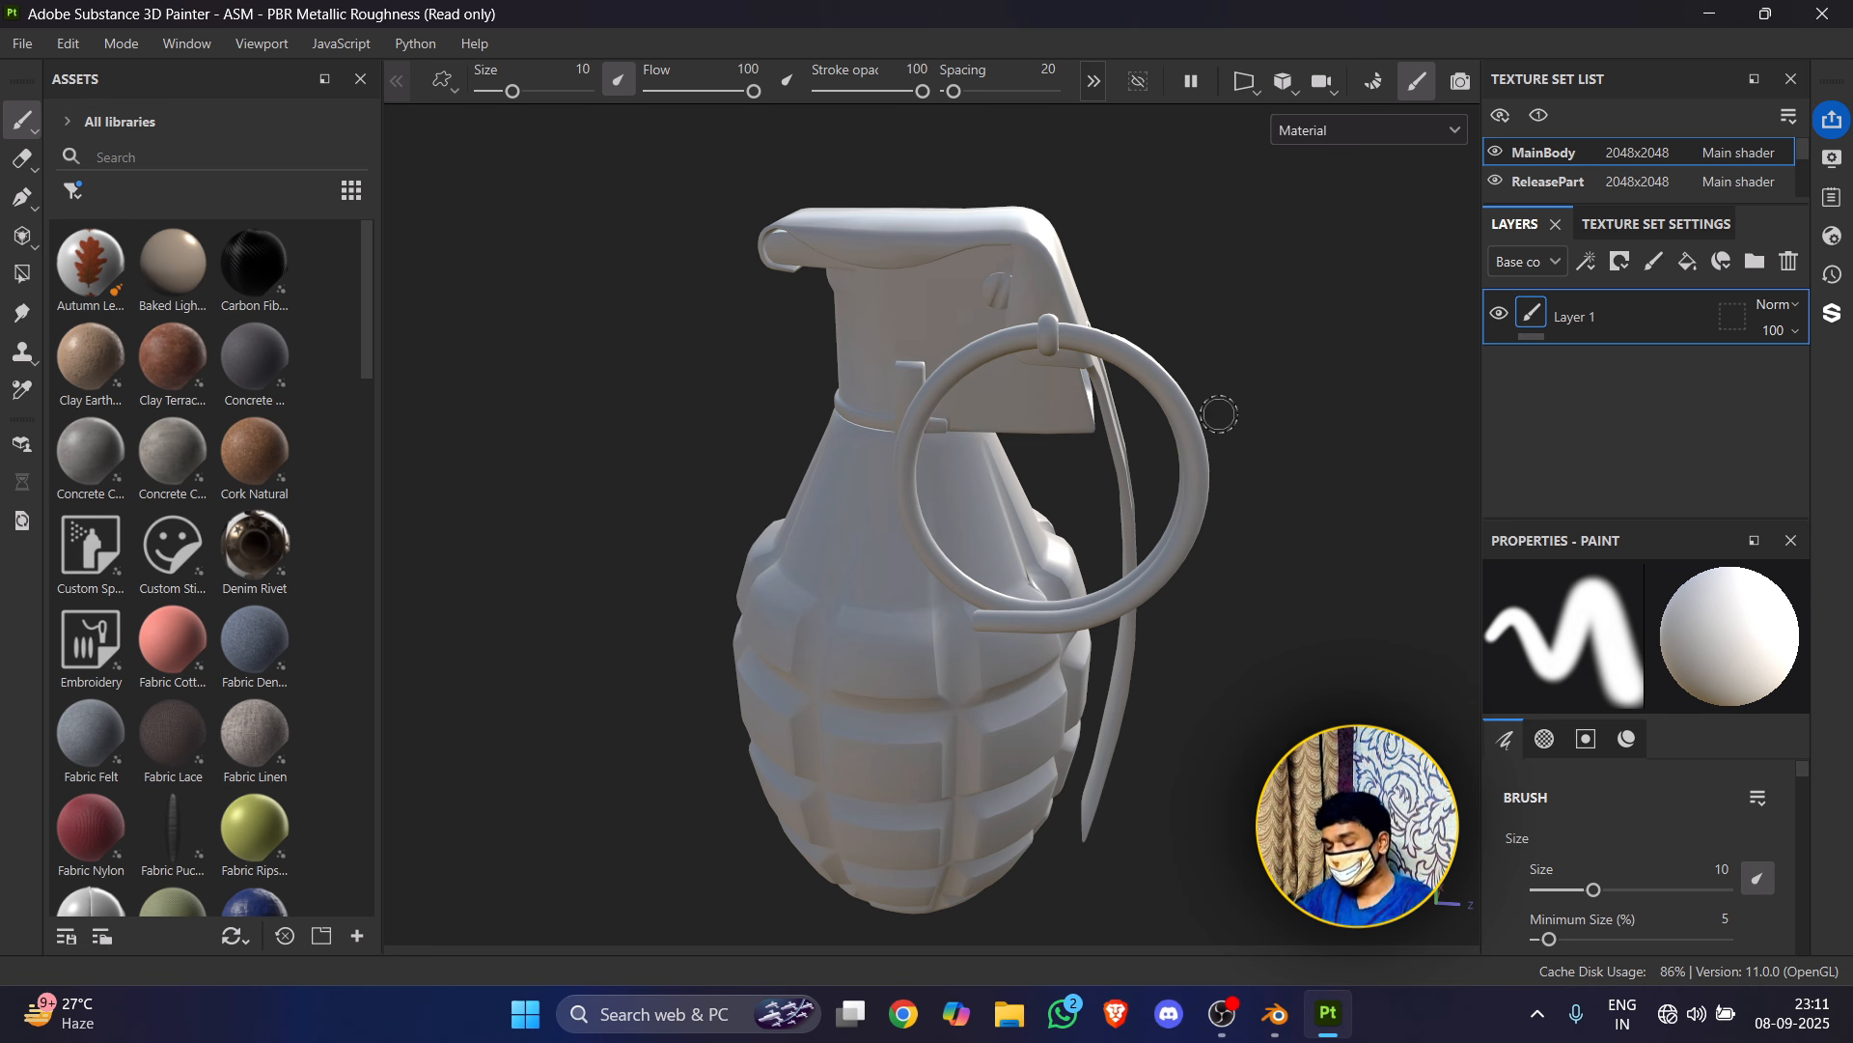
mouse_move(1187, 541)
left_mouse_down("alt")
mouse_move(1042, 580)
mouse_move(736, 431)
mouse_move(1097, 675)
mouse_move(1051, 302)
mouse_move(683, 384)
mouse_move(815, 662)
mouse_move(1043, 712)
mouse_move(868, 627)
mouse_move(825, 583)
left_mouse_up("alt")
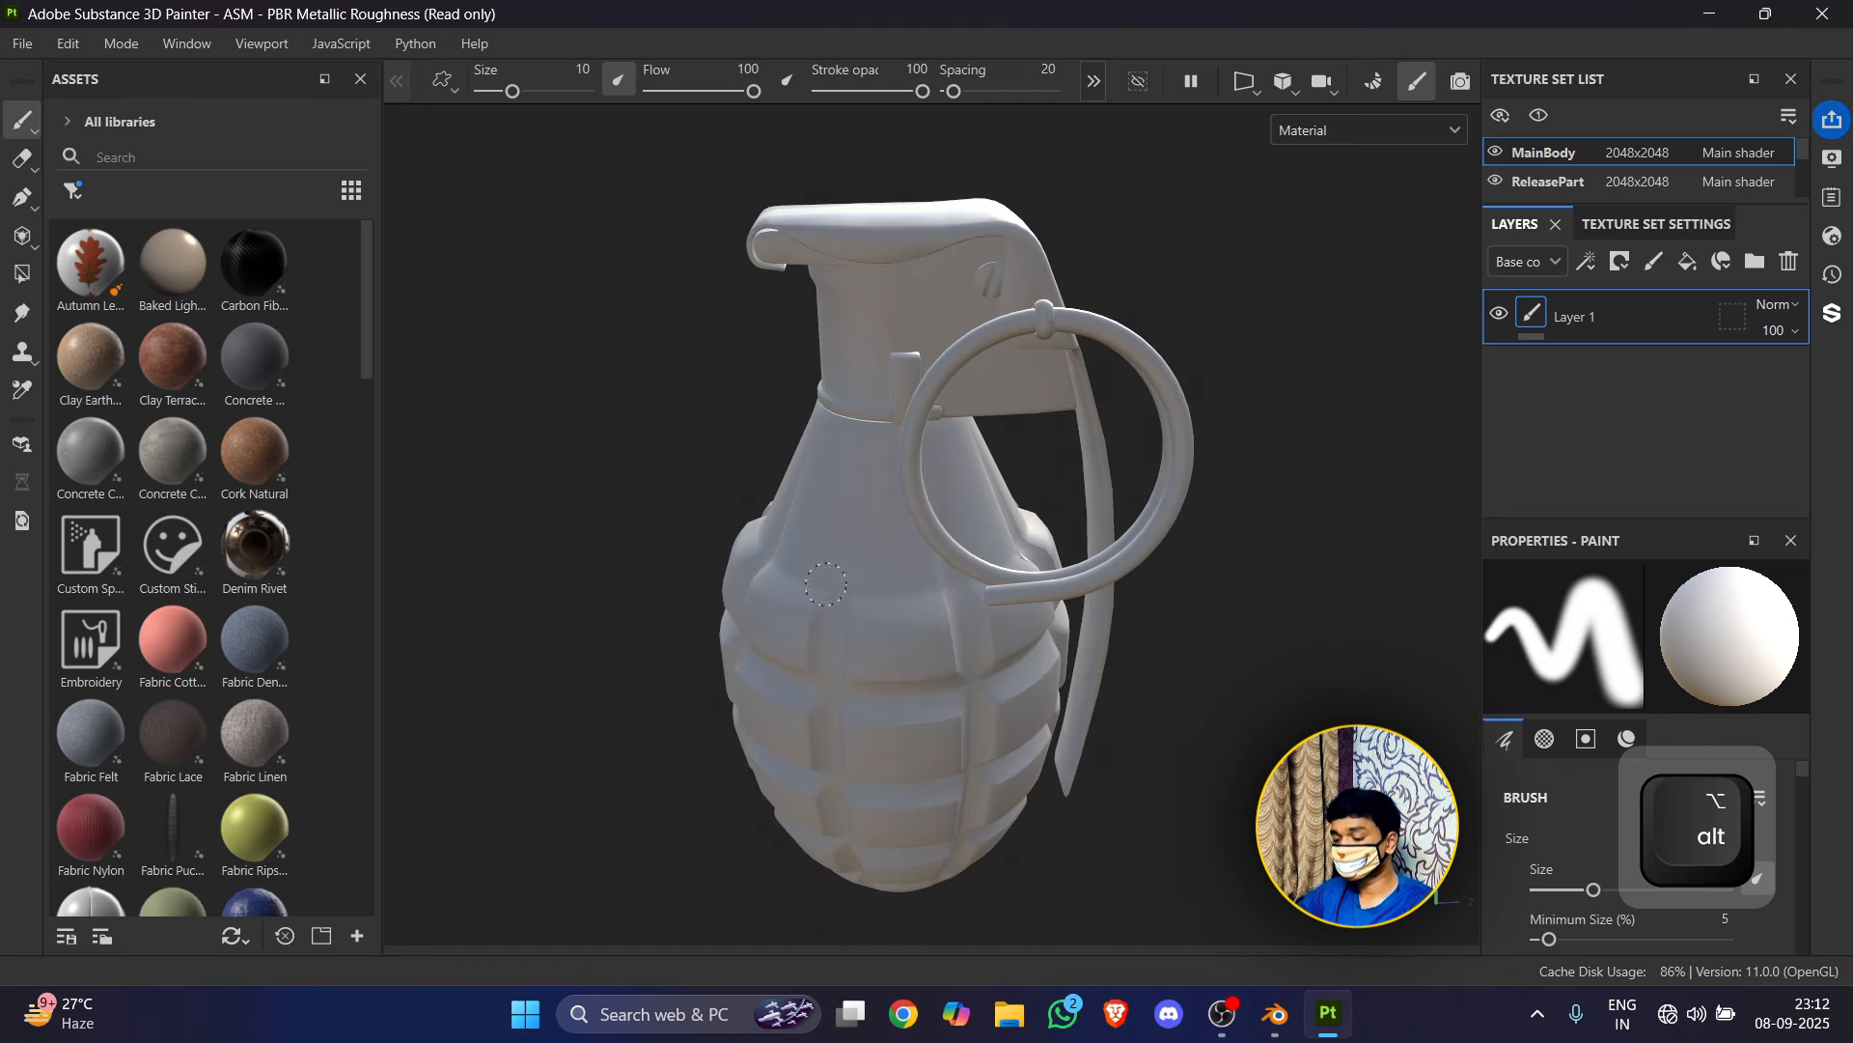
middle_click_drag(831, 568, 780, 548, "alt")
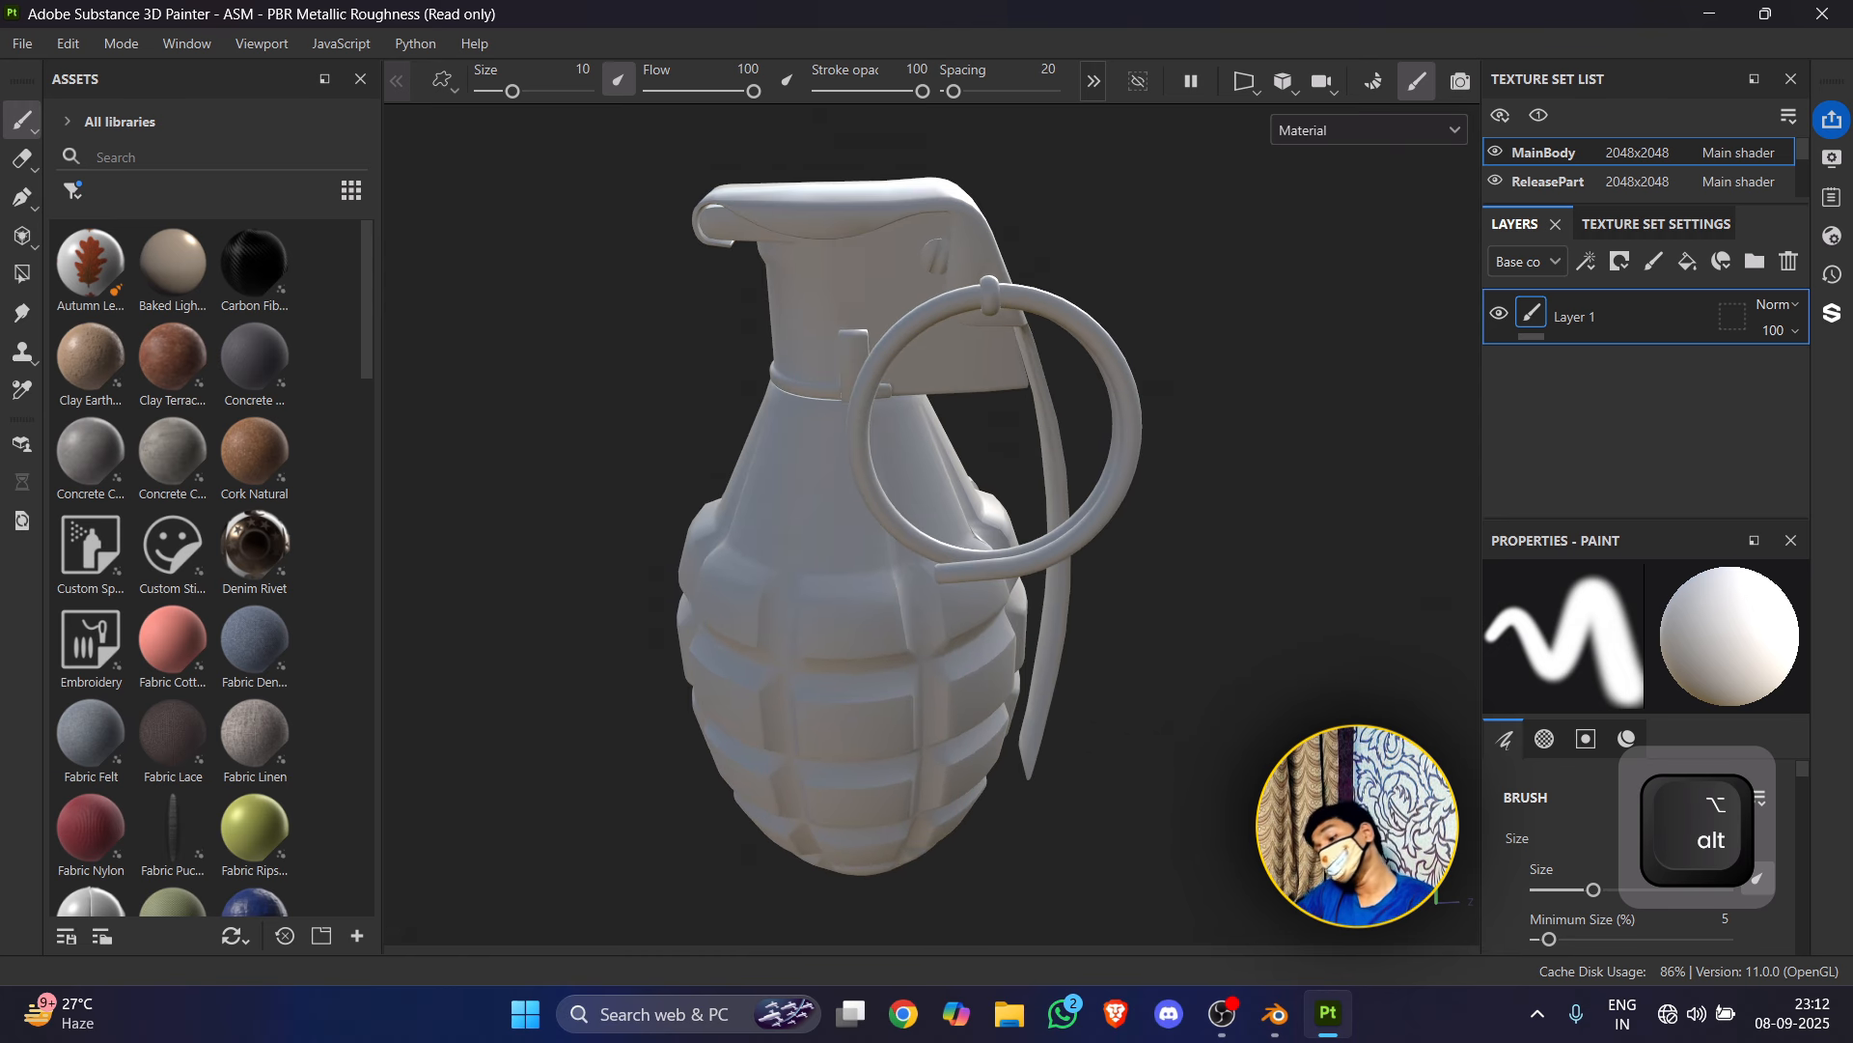
mouse_move(780, 548)
right_mouse_down("alt")
mouse_move(836, 513)
mouse_move(744, 372)
mouse_move(828, 627)
mouse_move(720, 478)
right_mouse_up("alt")
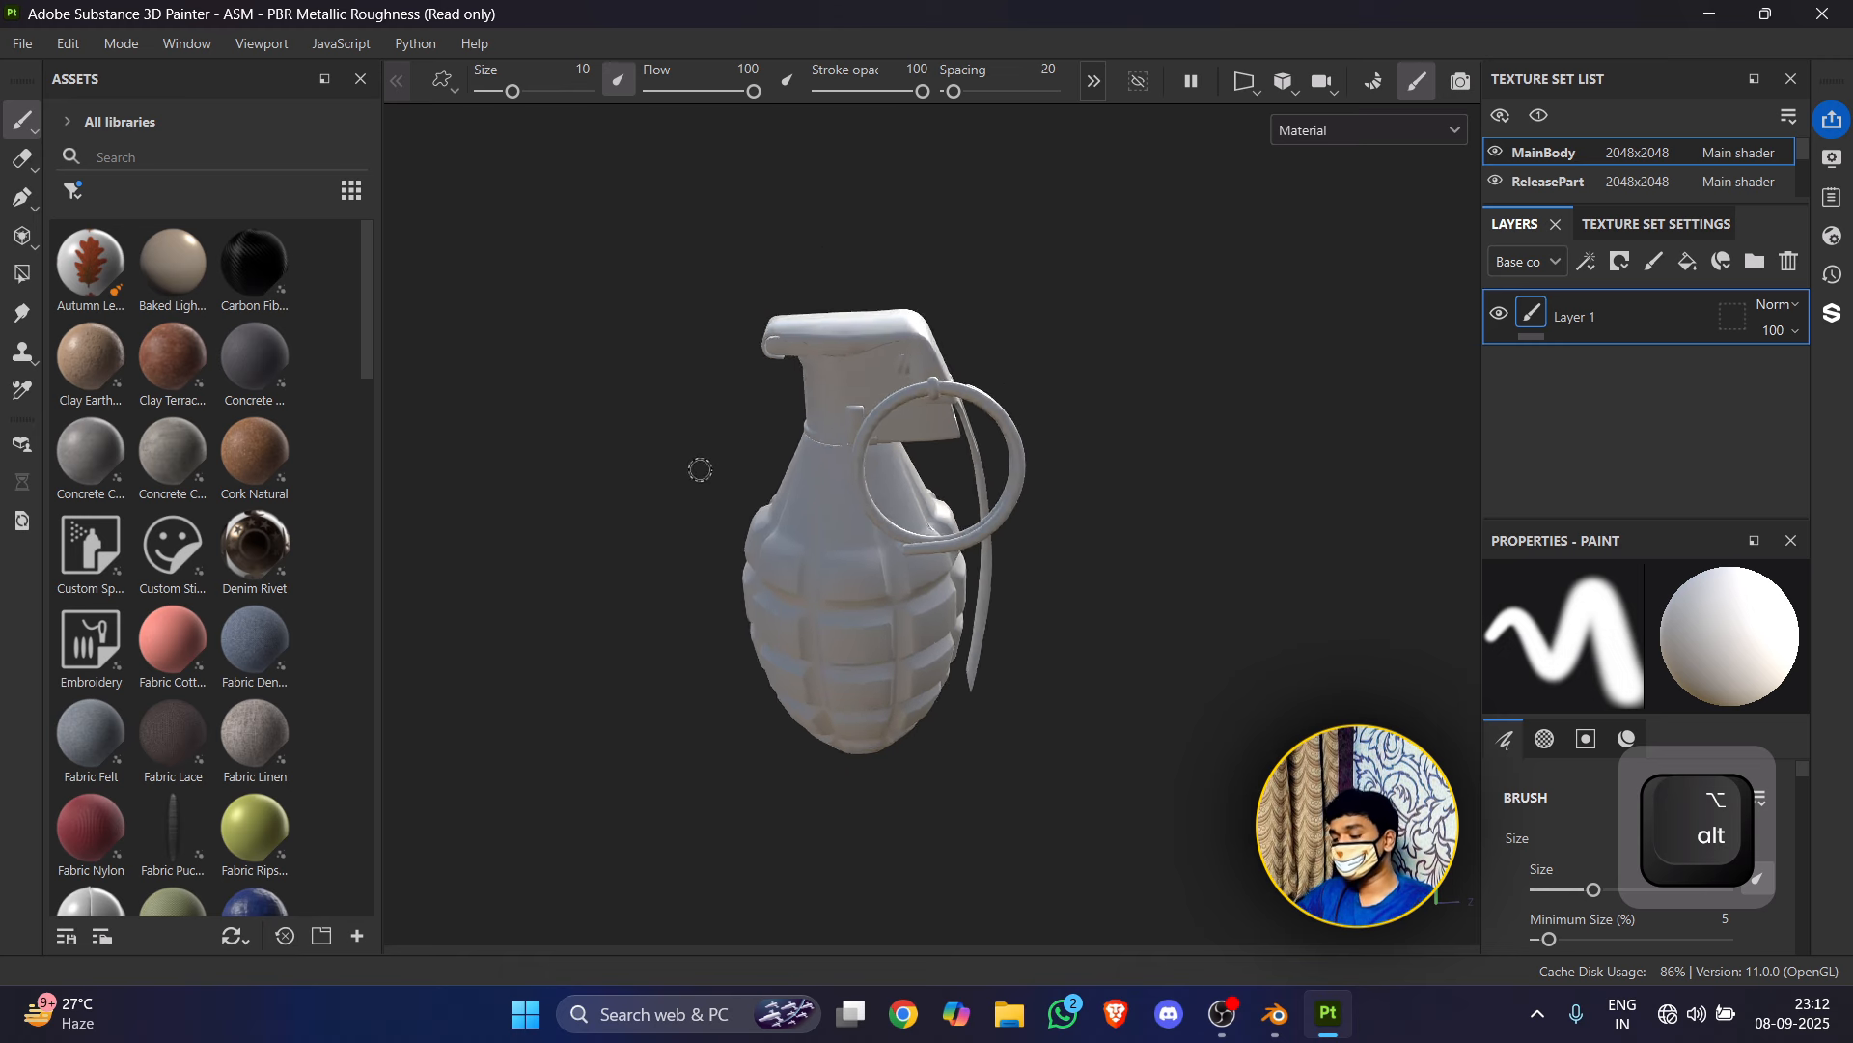
scroll(700, 470, "up", 5, "alt")
scroll(719, 473, "down", 2, "alt")
scroll(737, 476, "up", 5, "alt")
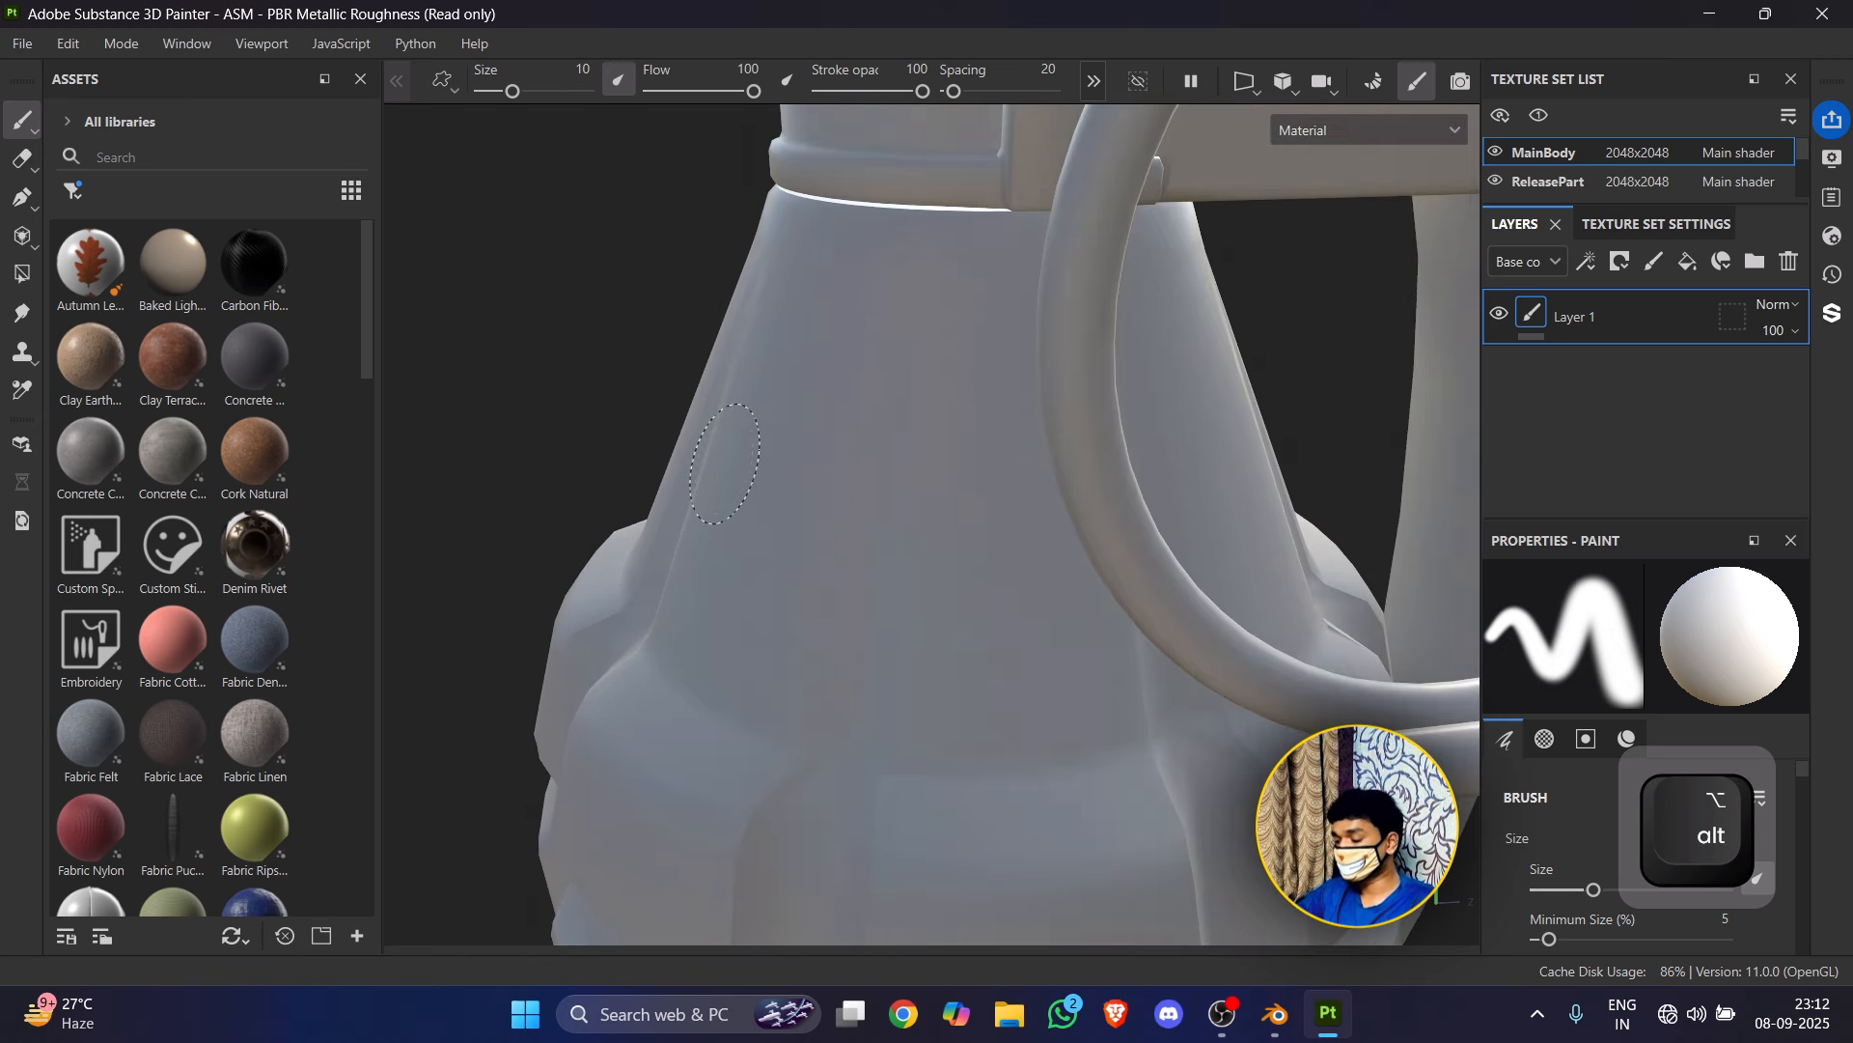
scroll(724, 464, "down", 5, "alt")
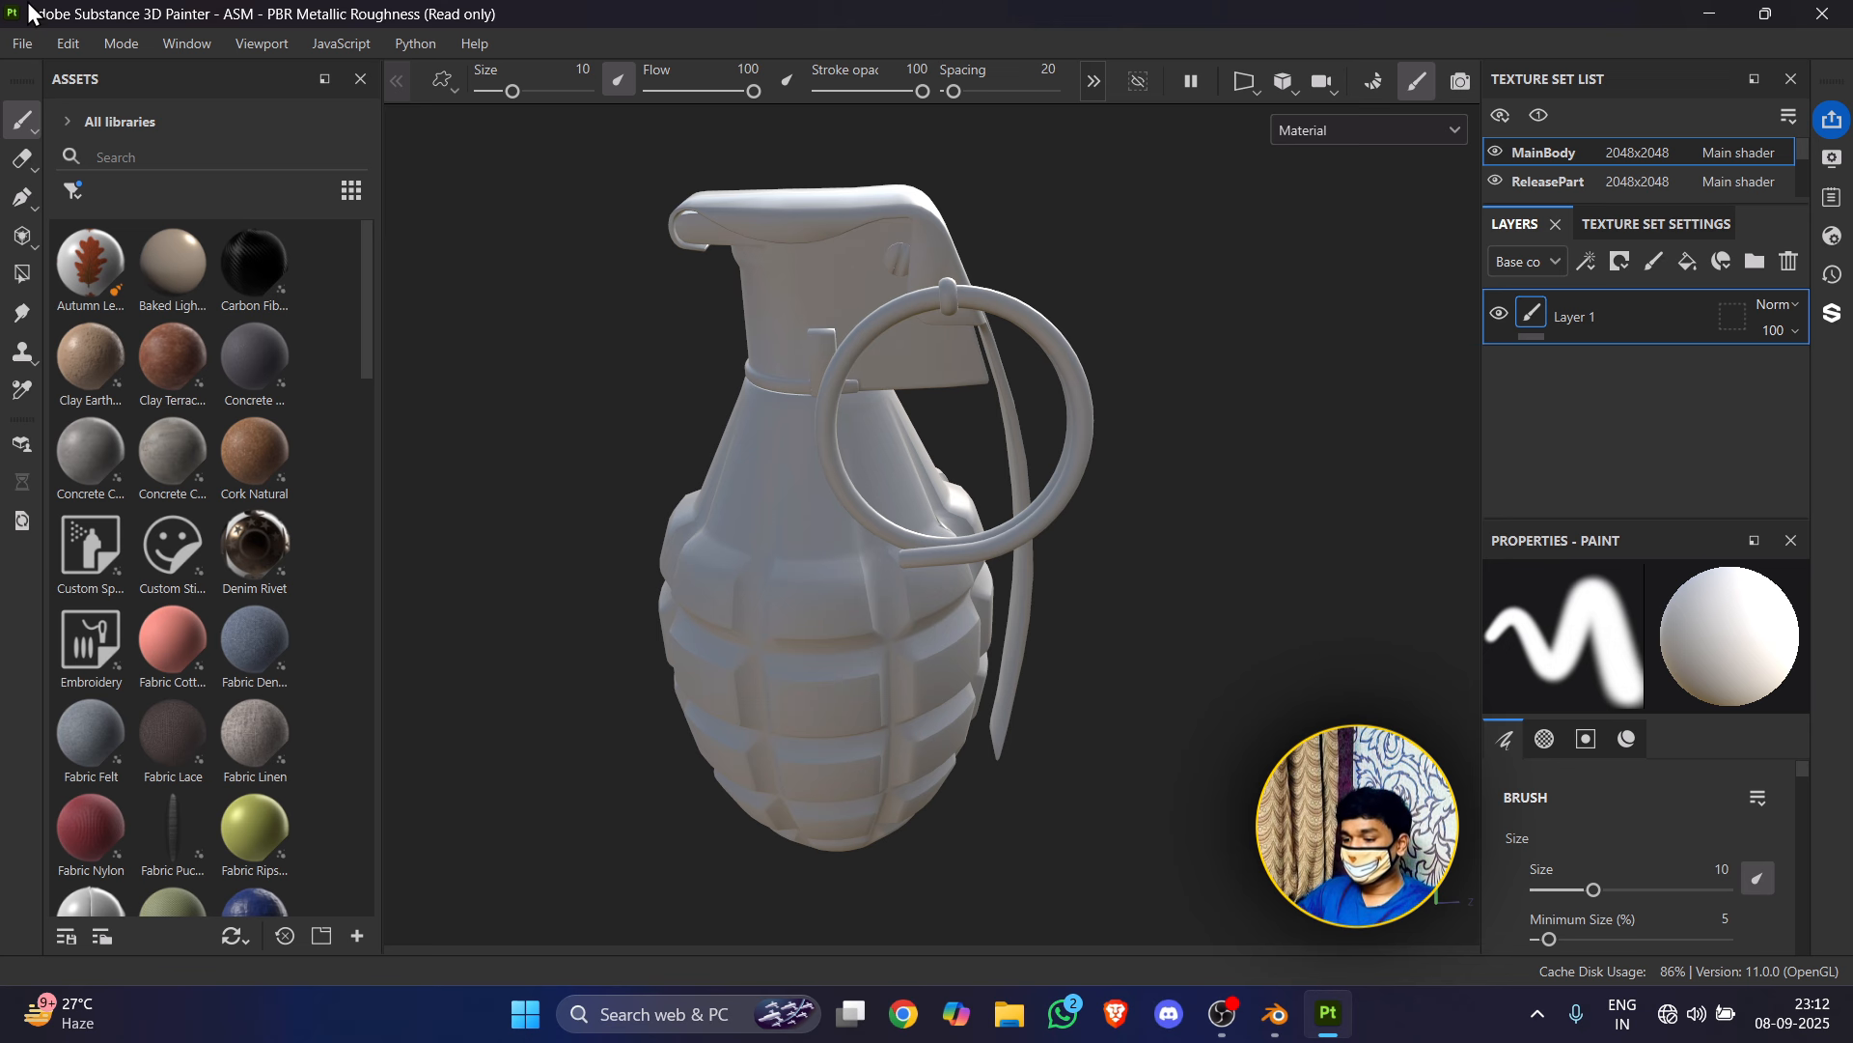
left_click(1328, 1013)
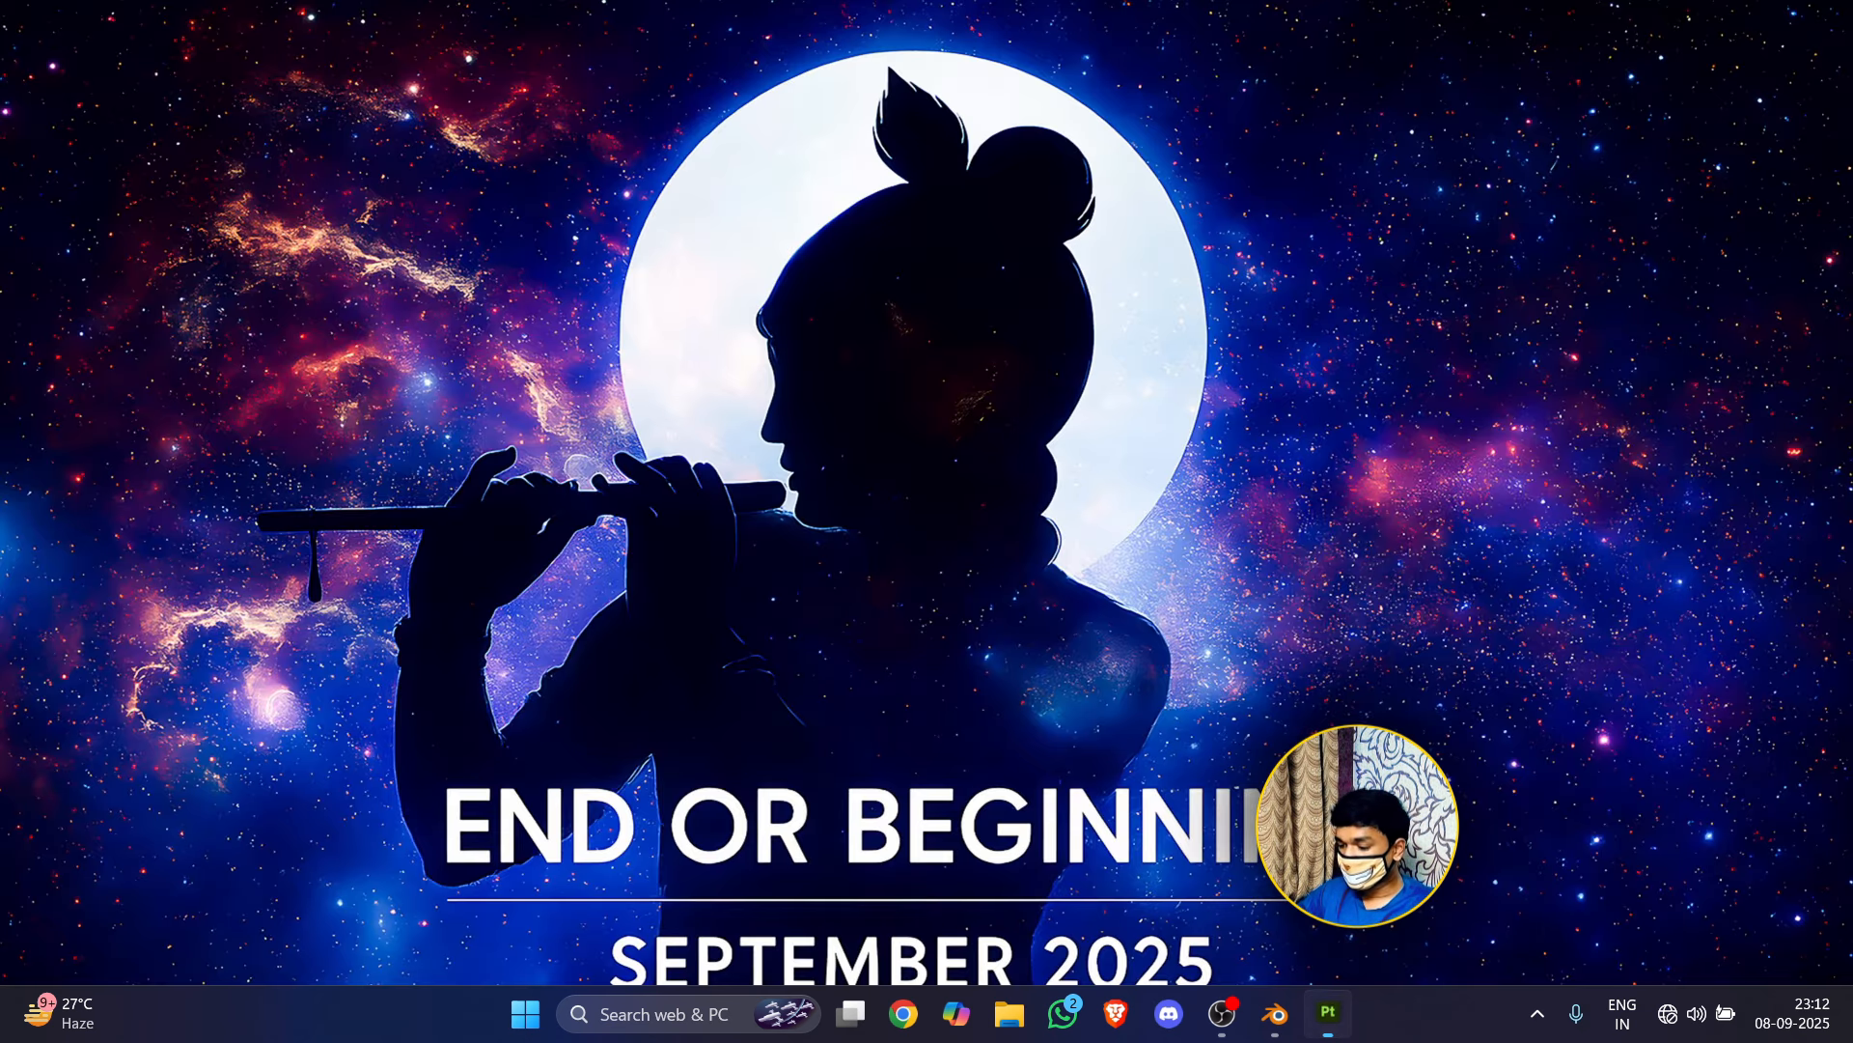
left_click(1328, 1012)
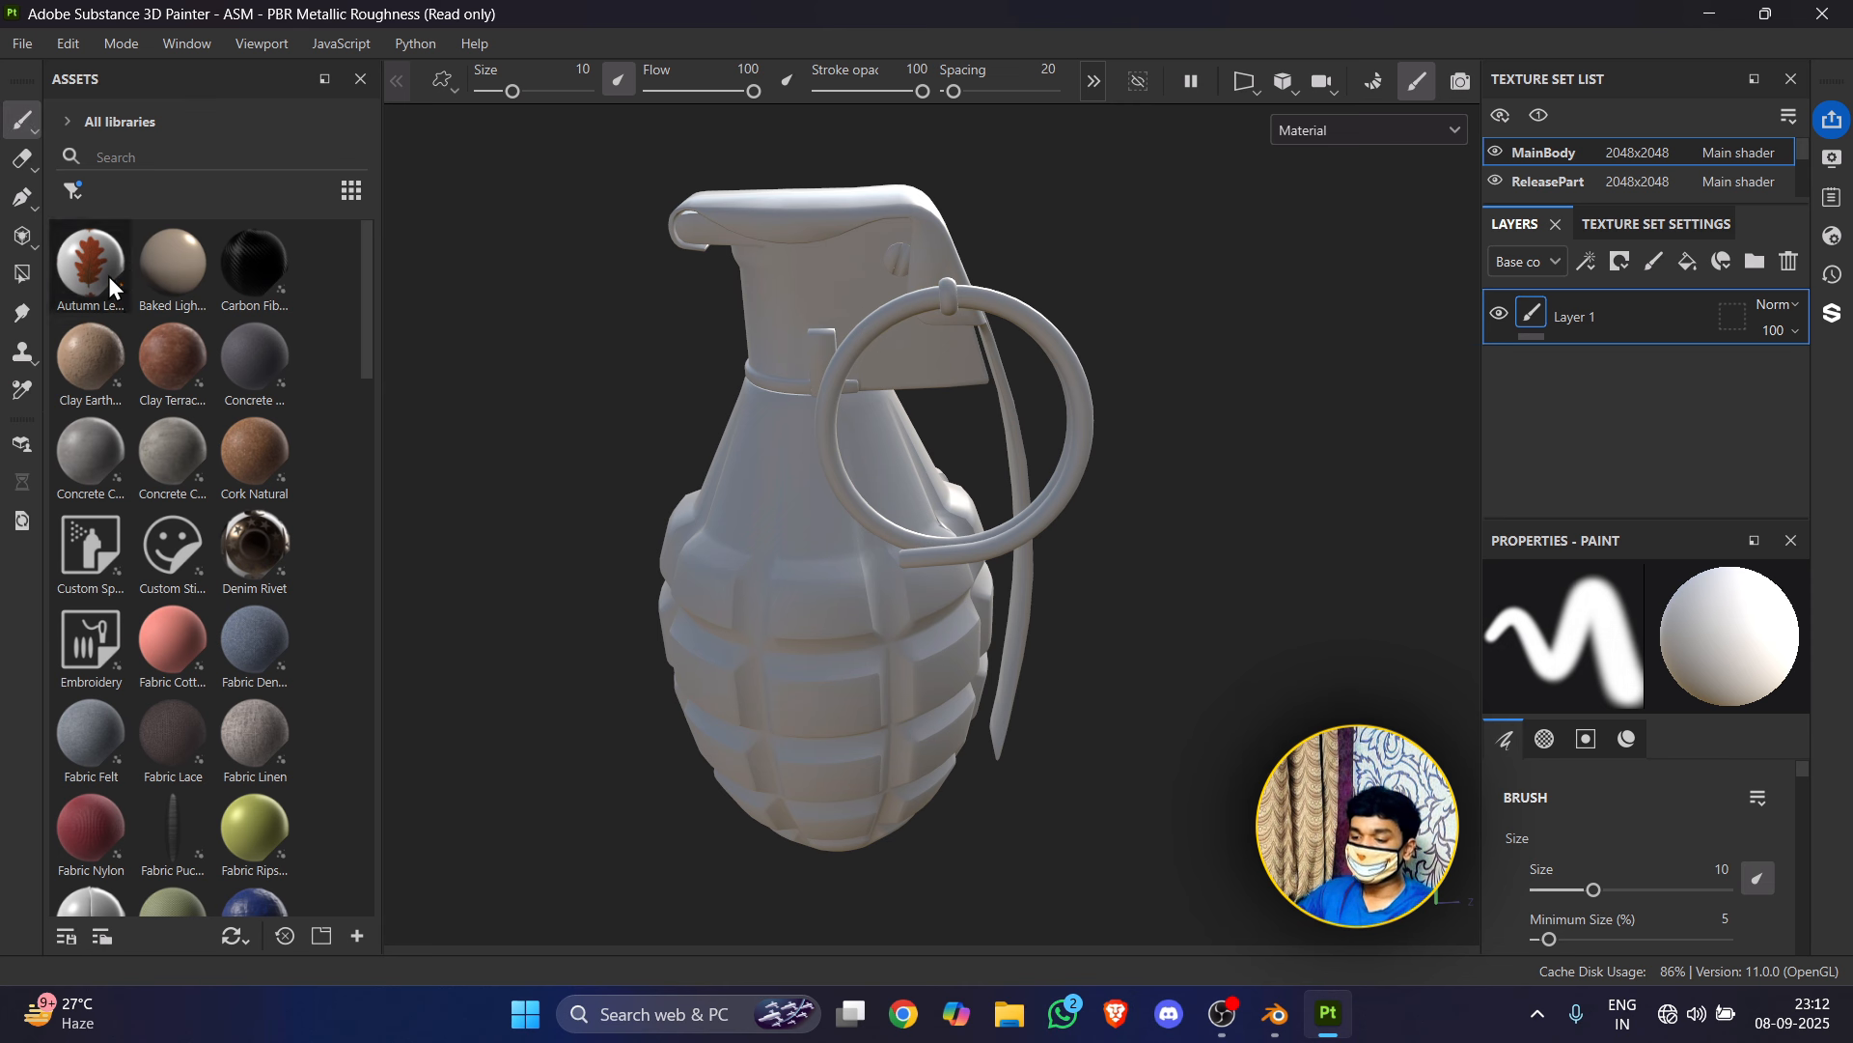
Step: Look over the smart masks in the asset library and filter the library to smart materials
left_click(79, 188)
left_click(112, 241)
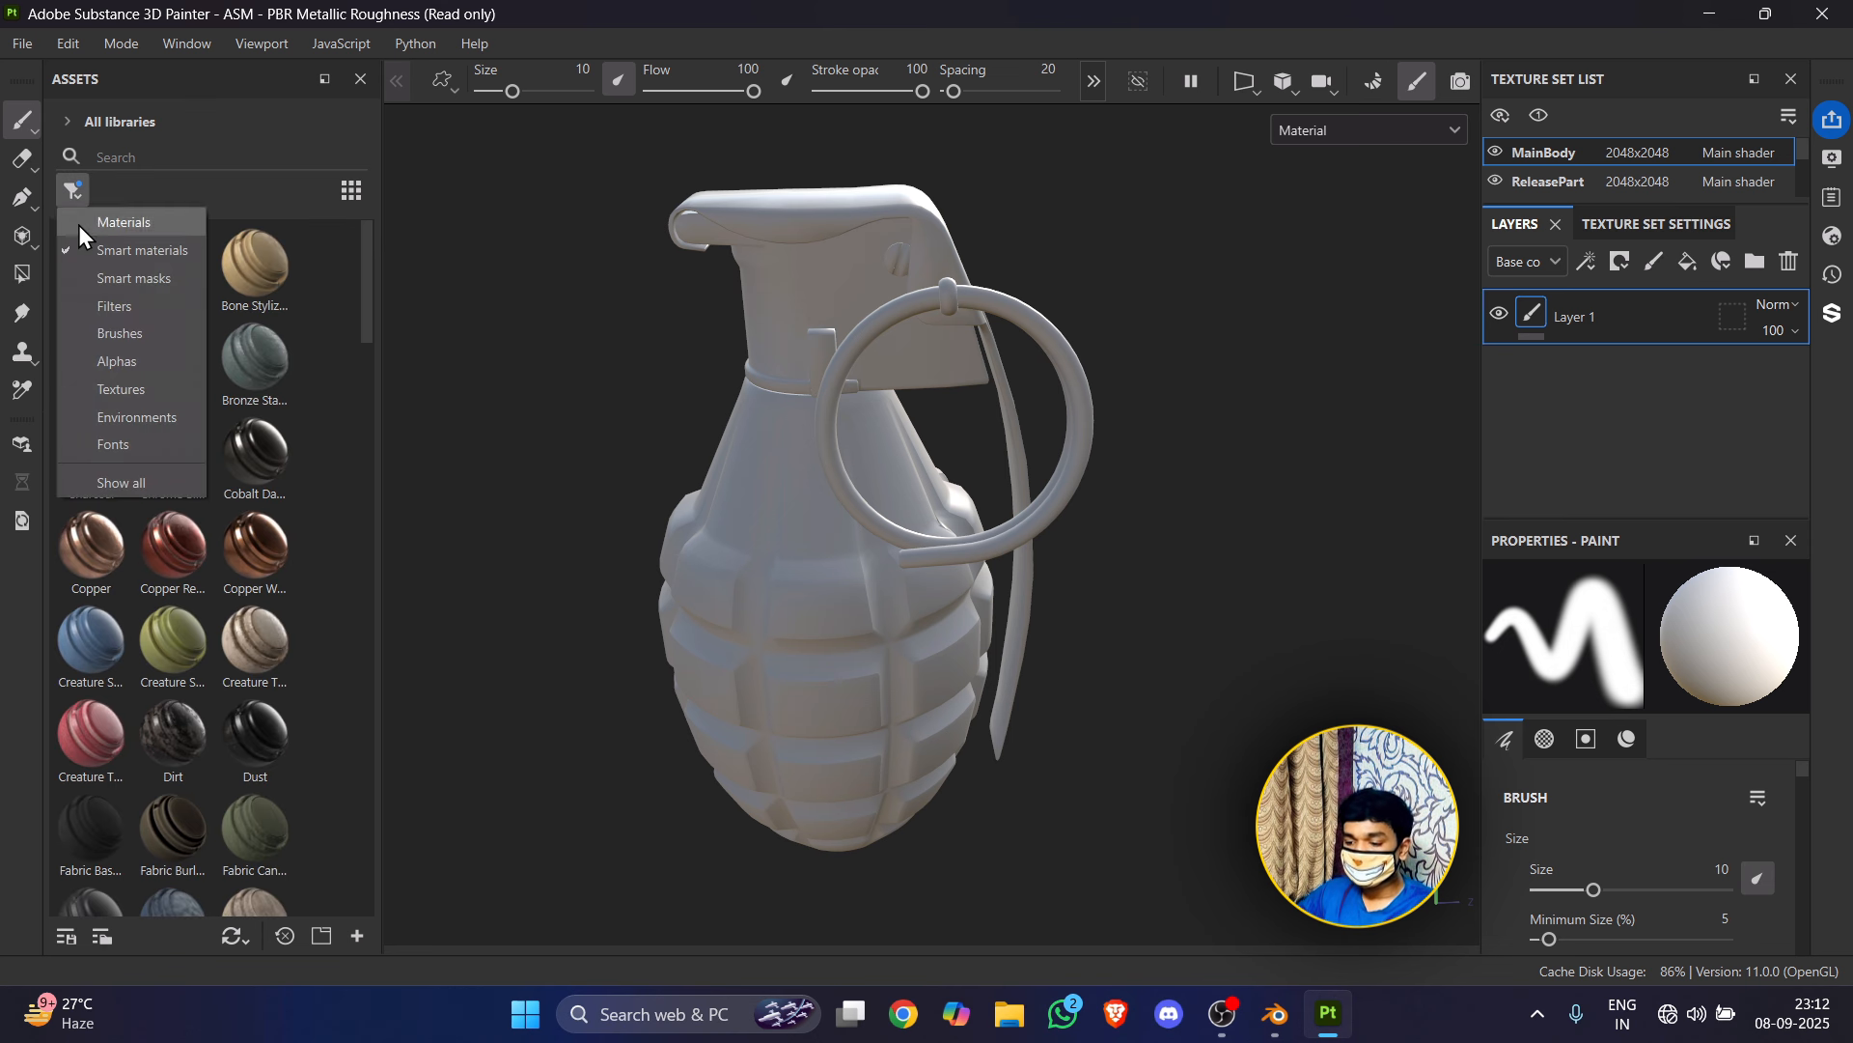
left_click(100, 274)
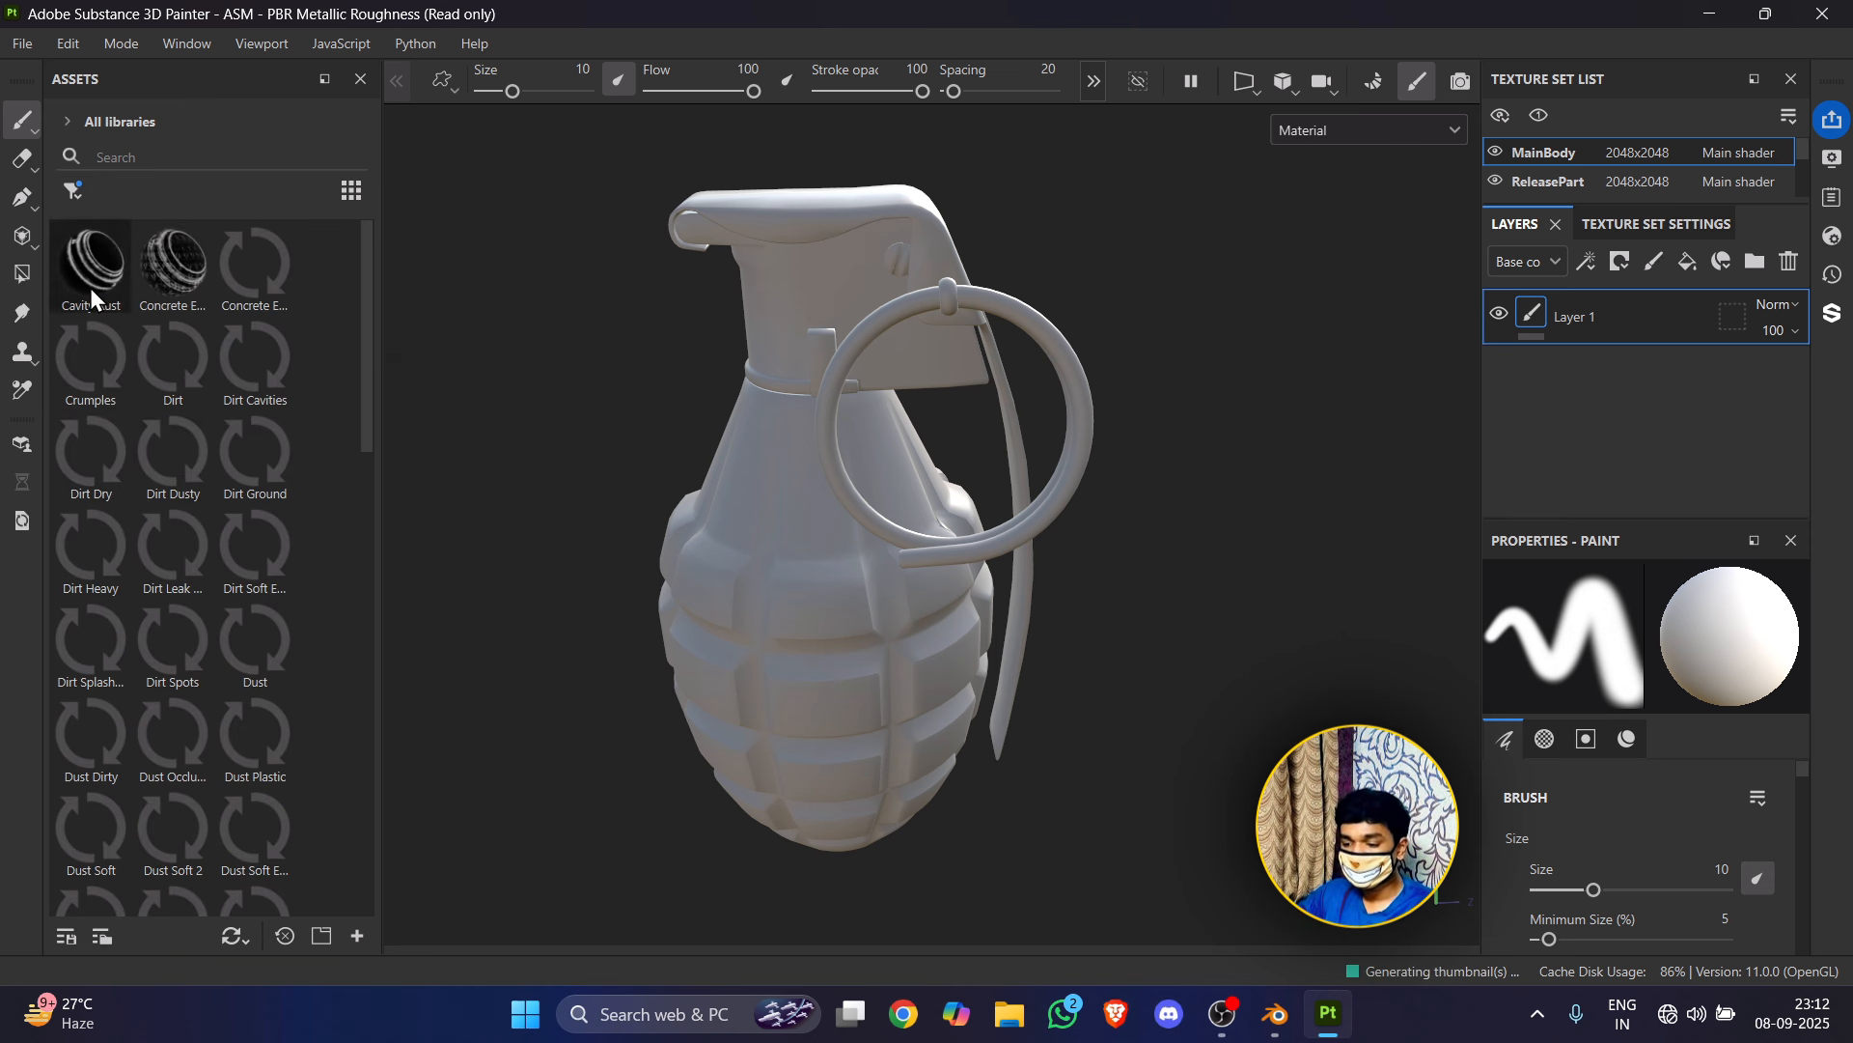
left_click(73, 191)
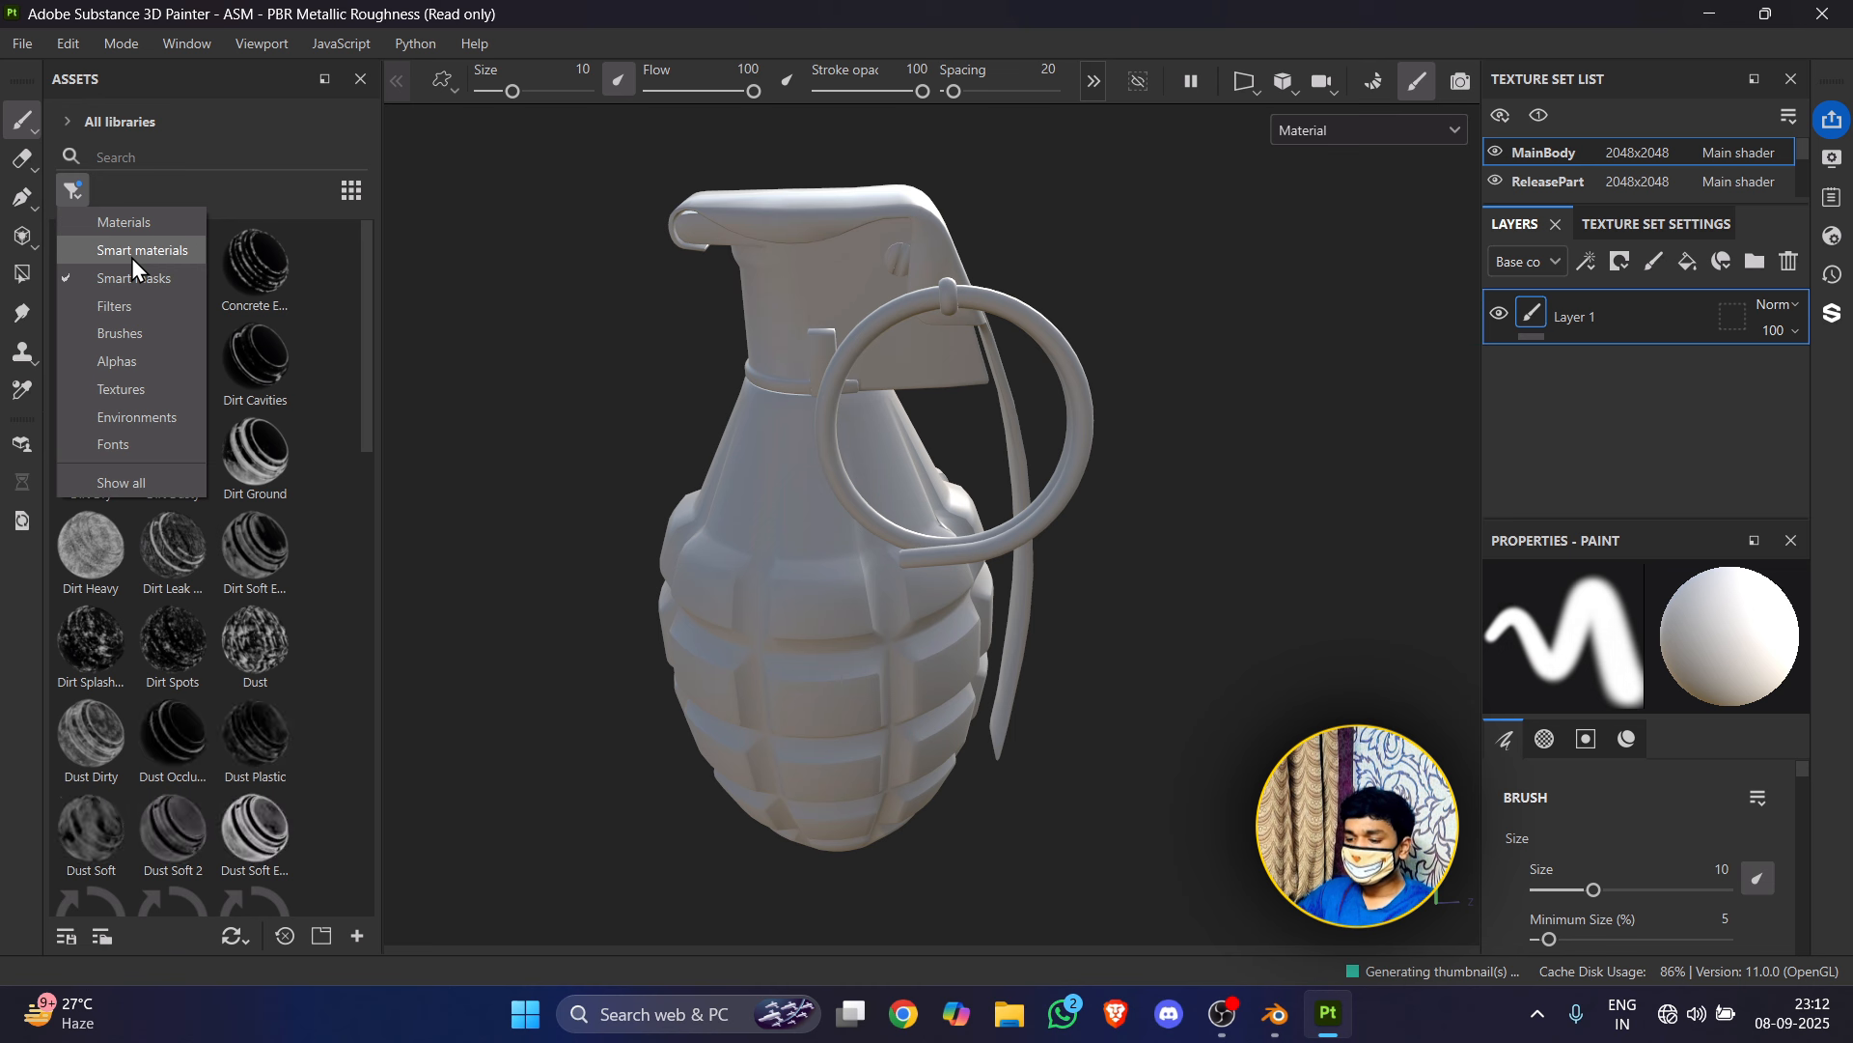
left_click(133, 257)
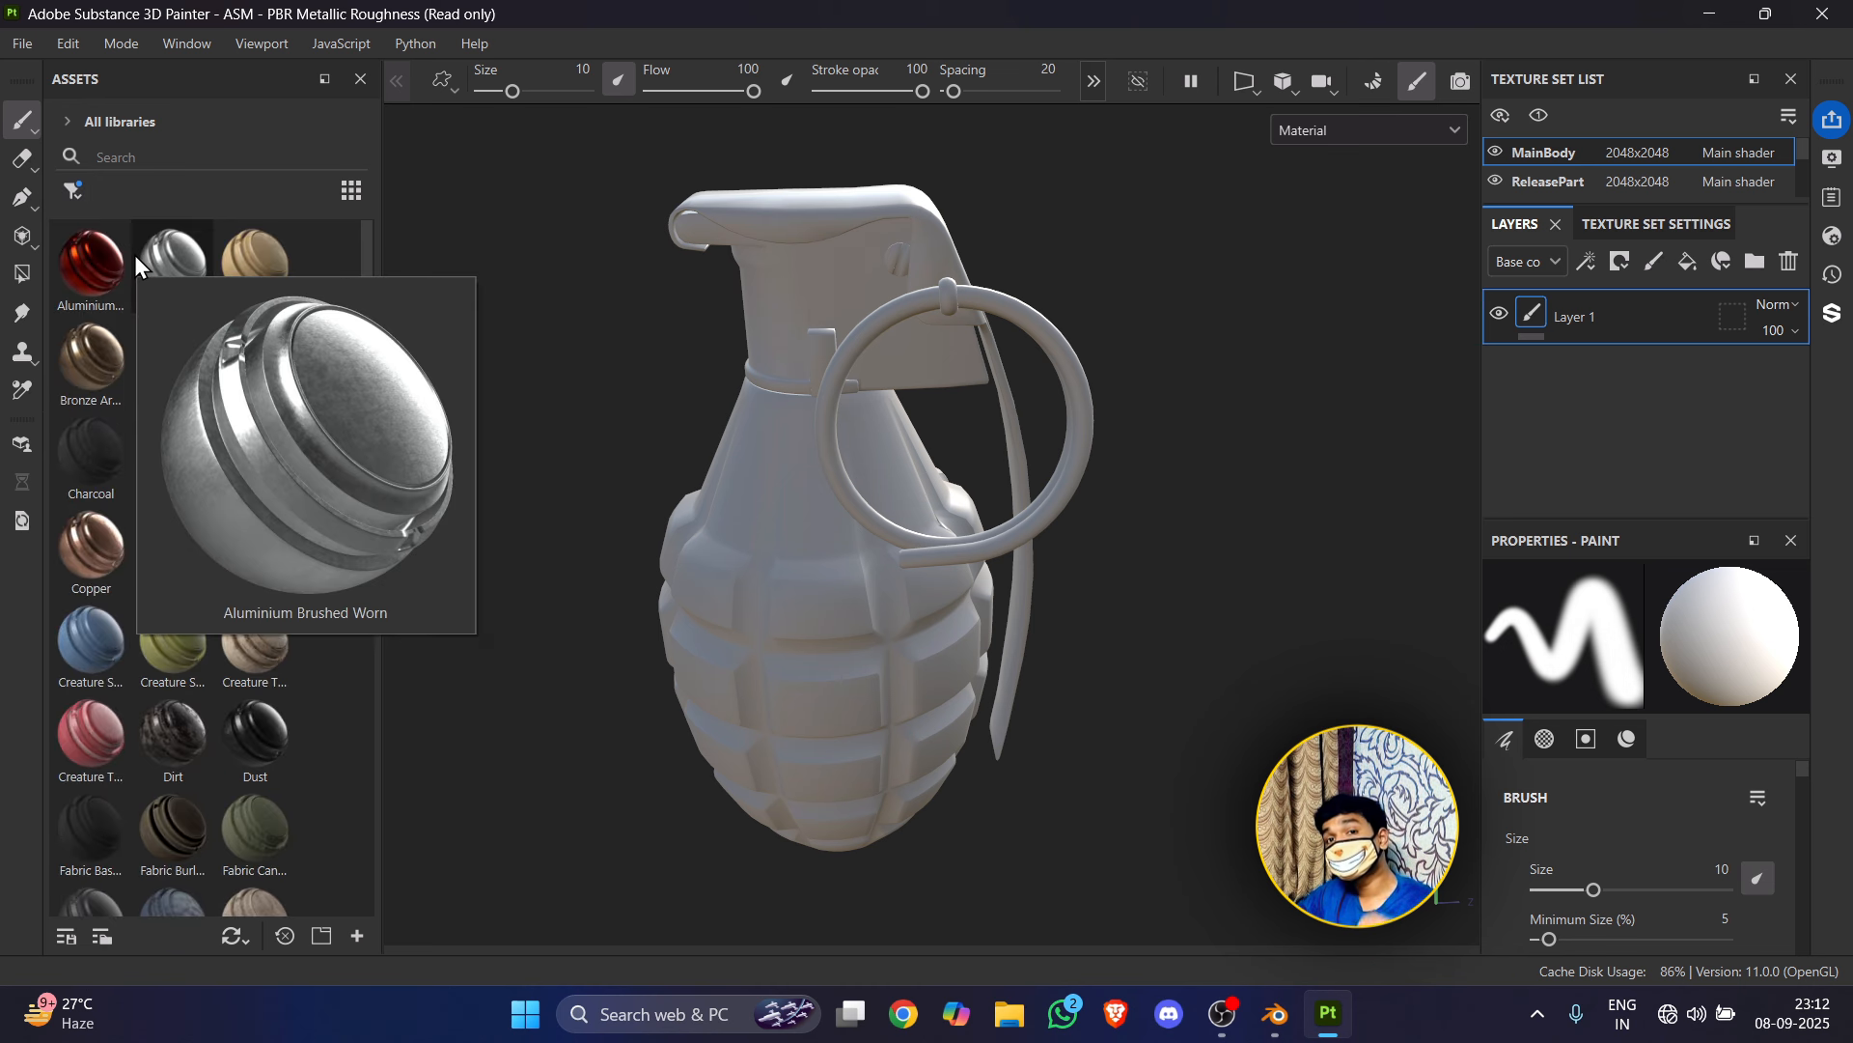
left_click(74, 191)
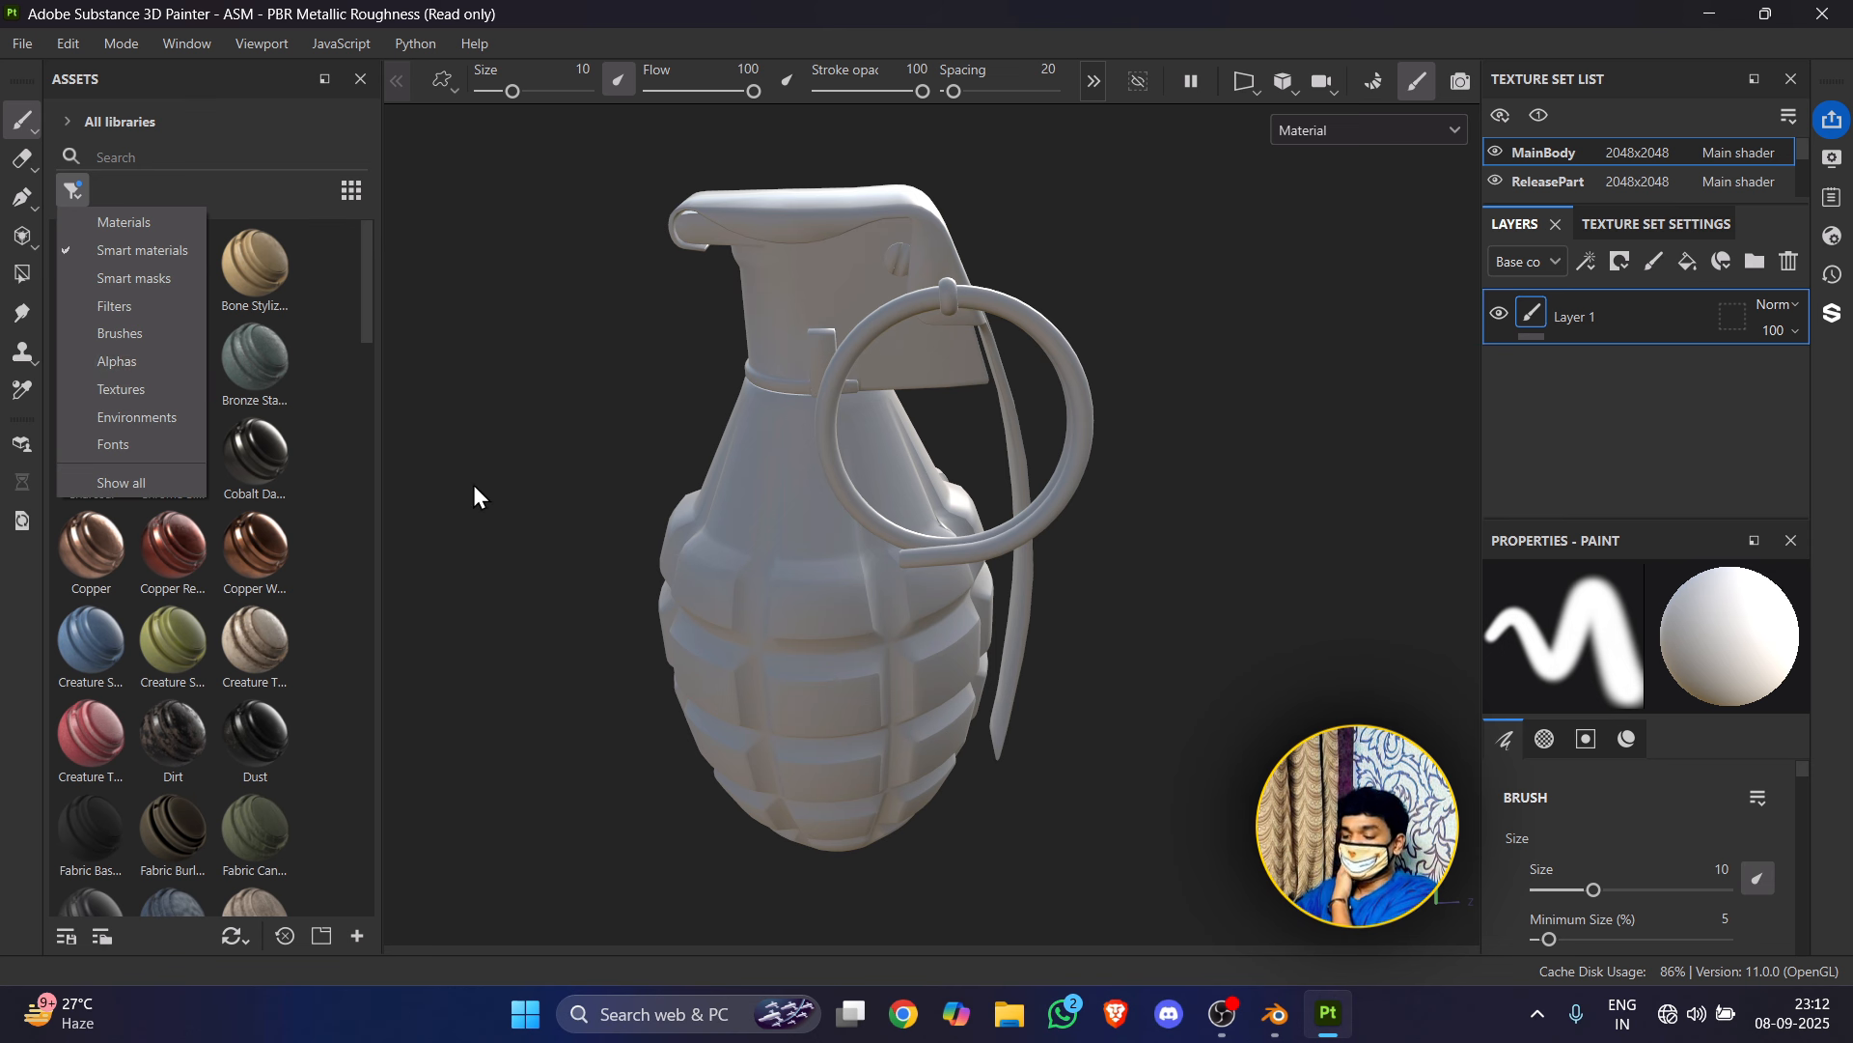
left_click(520, 427)
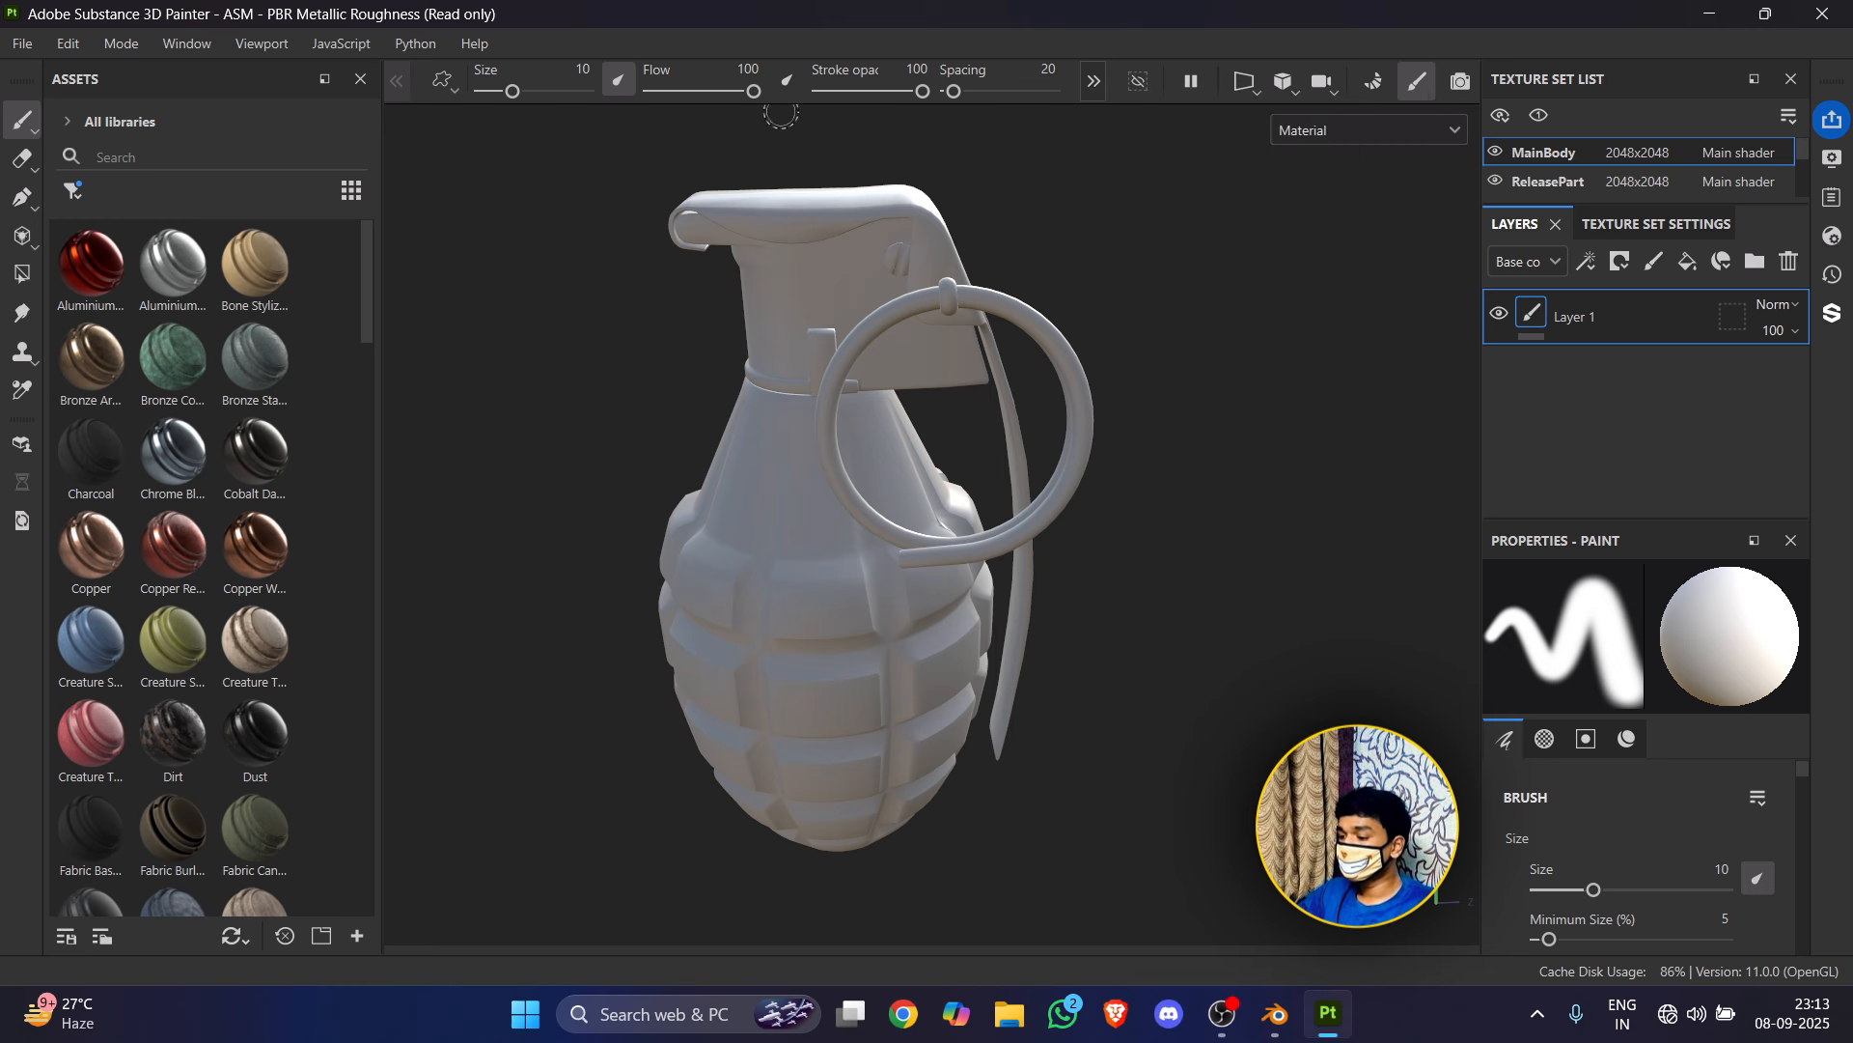
Step: Inspect the grenade body's UV layout beside the model in the 3D/2D view and return to the 3D-only view
left_click(1249, 85)
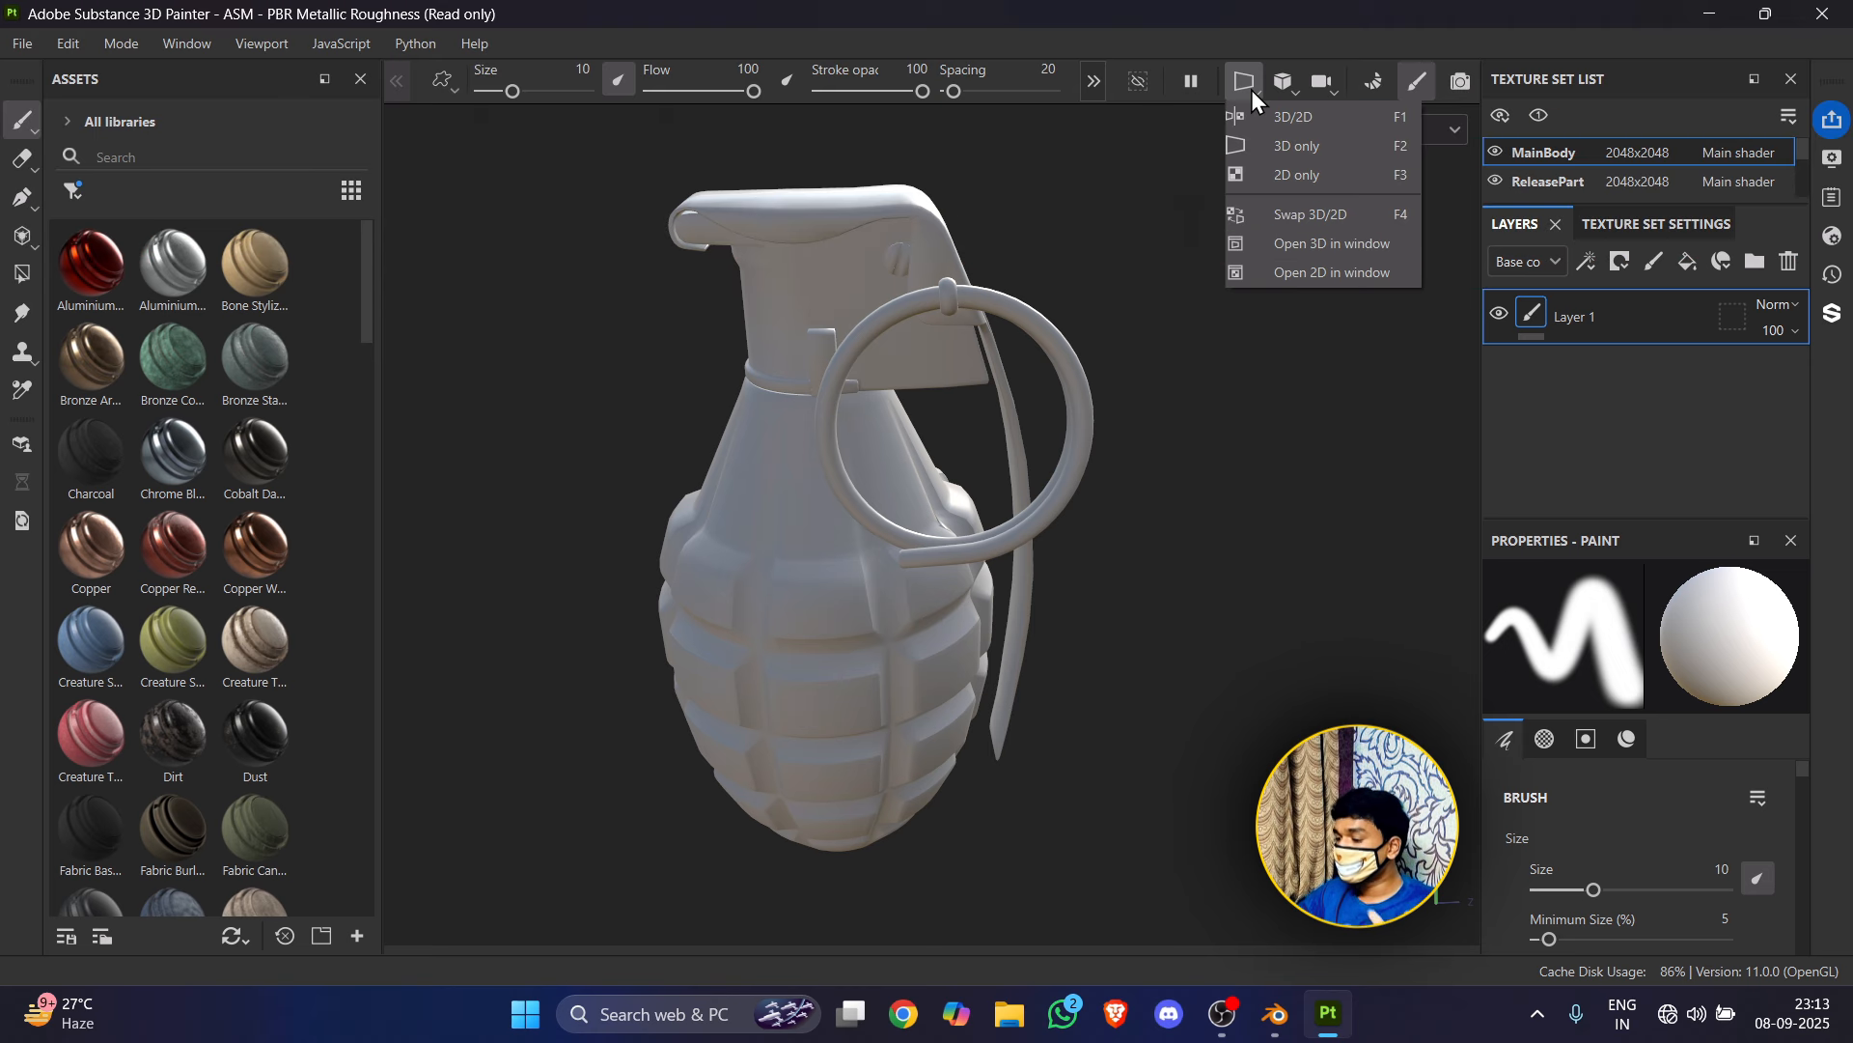
left_click(1267, 115)
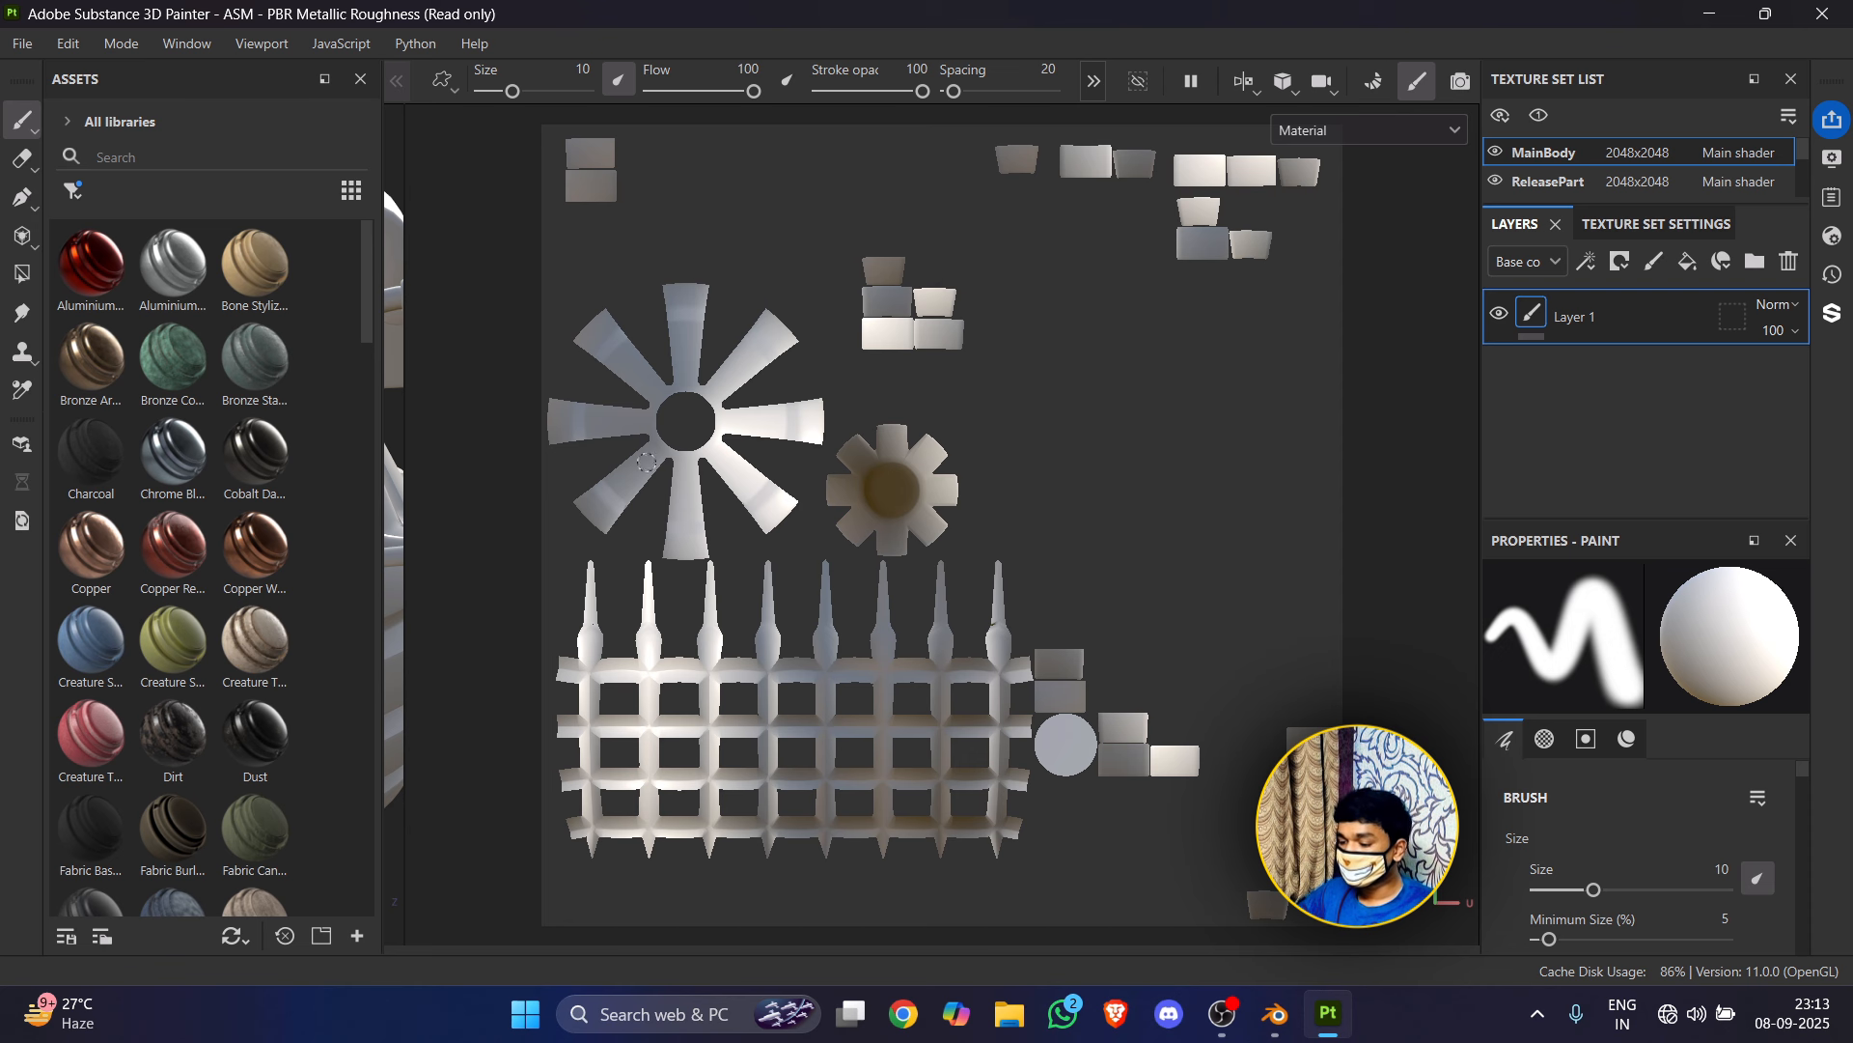
left_click_drag(403, 458, 816, 462)
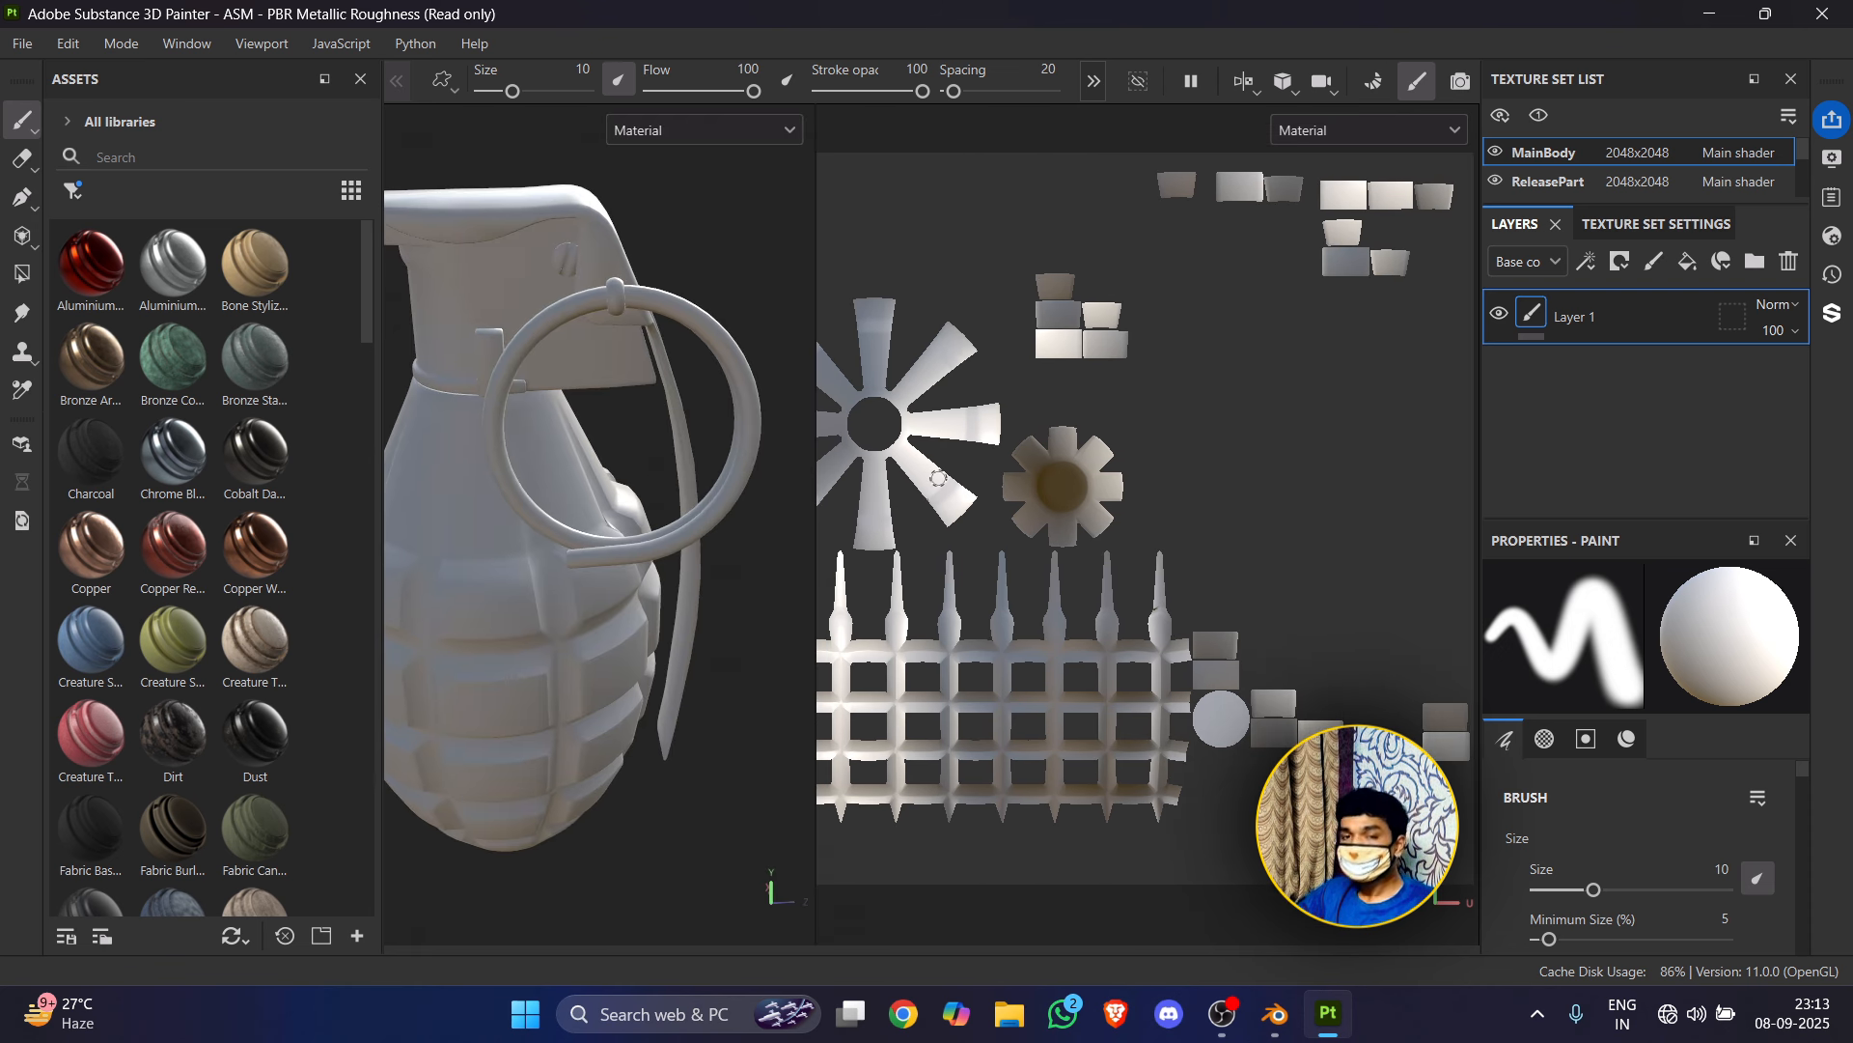
left_click(1246, 87)
left_click(1259, 144)
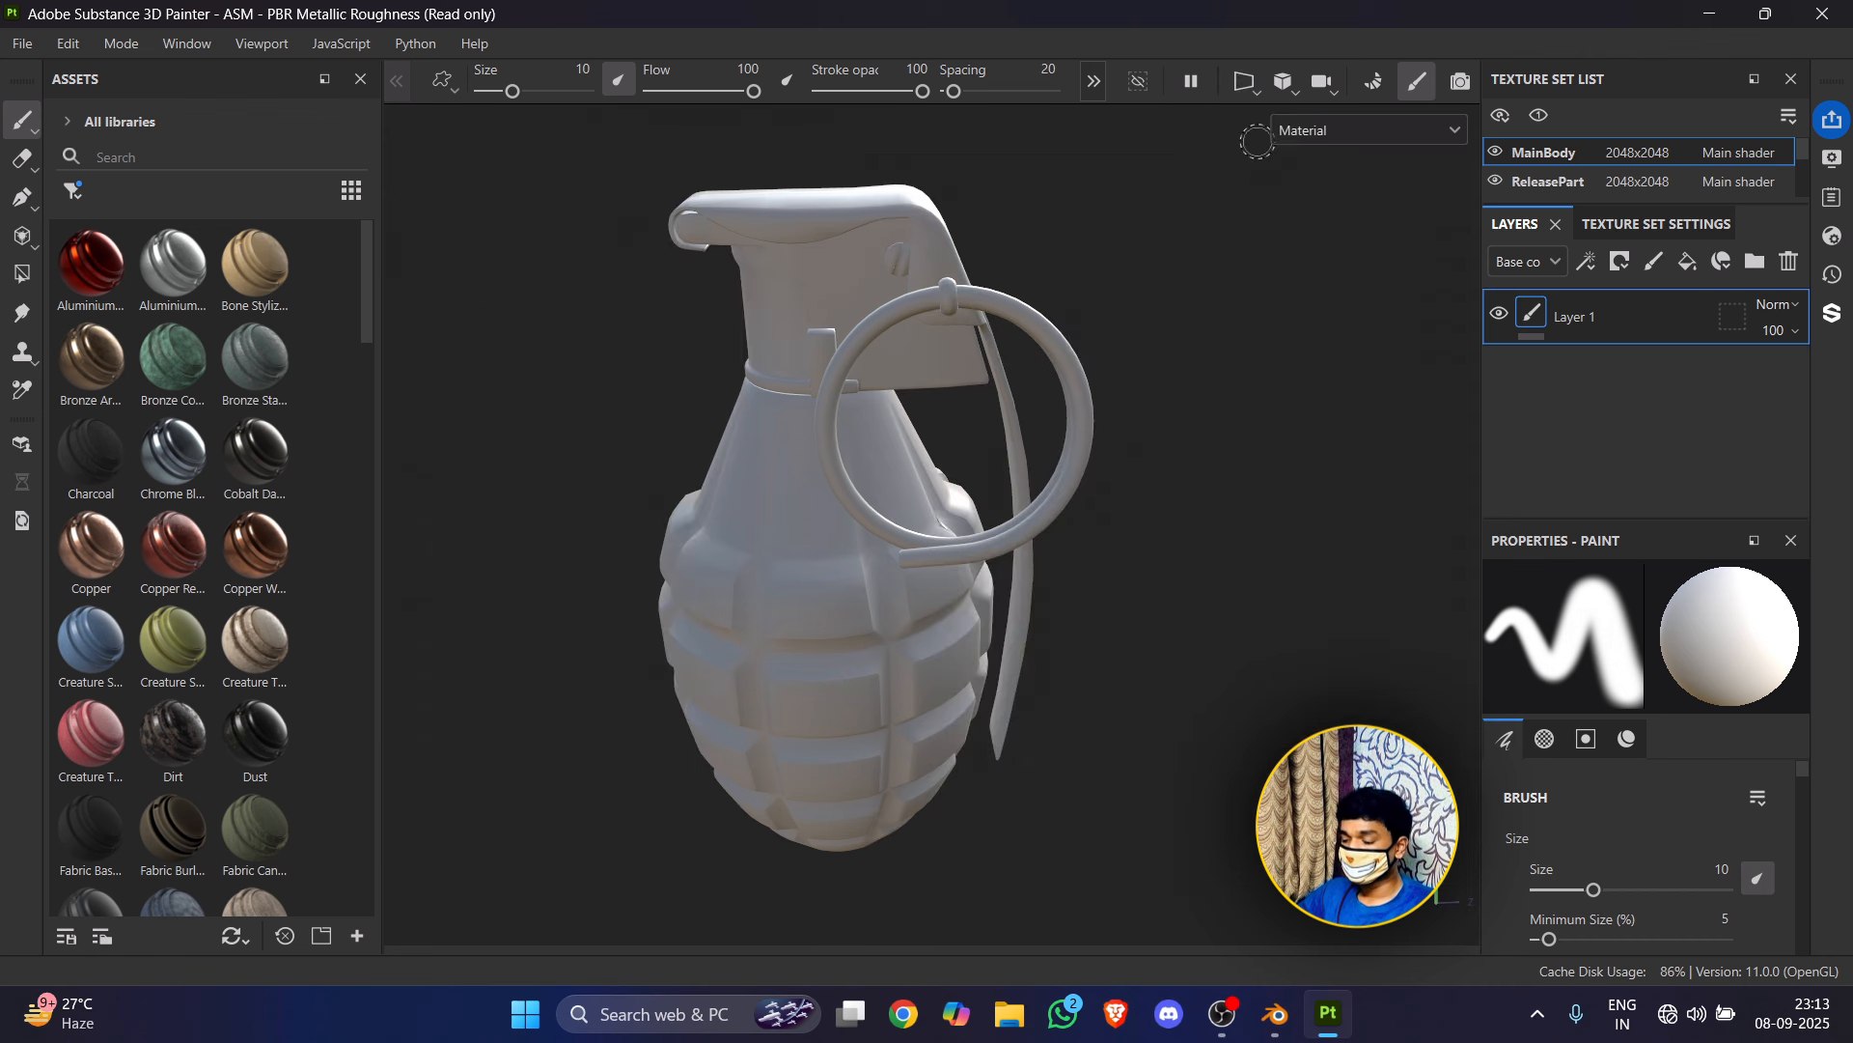
left_click(1245, 81)
left_click(1255, 124)
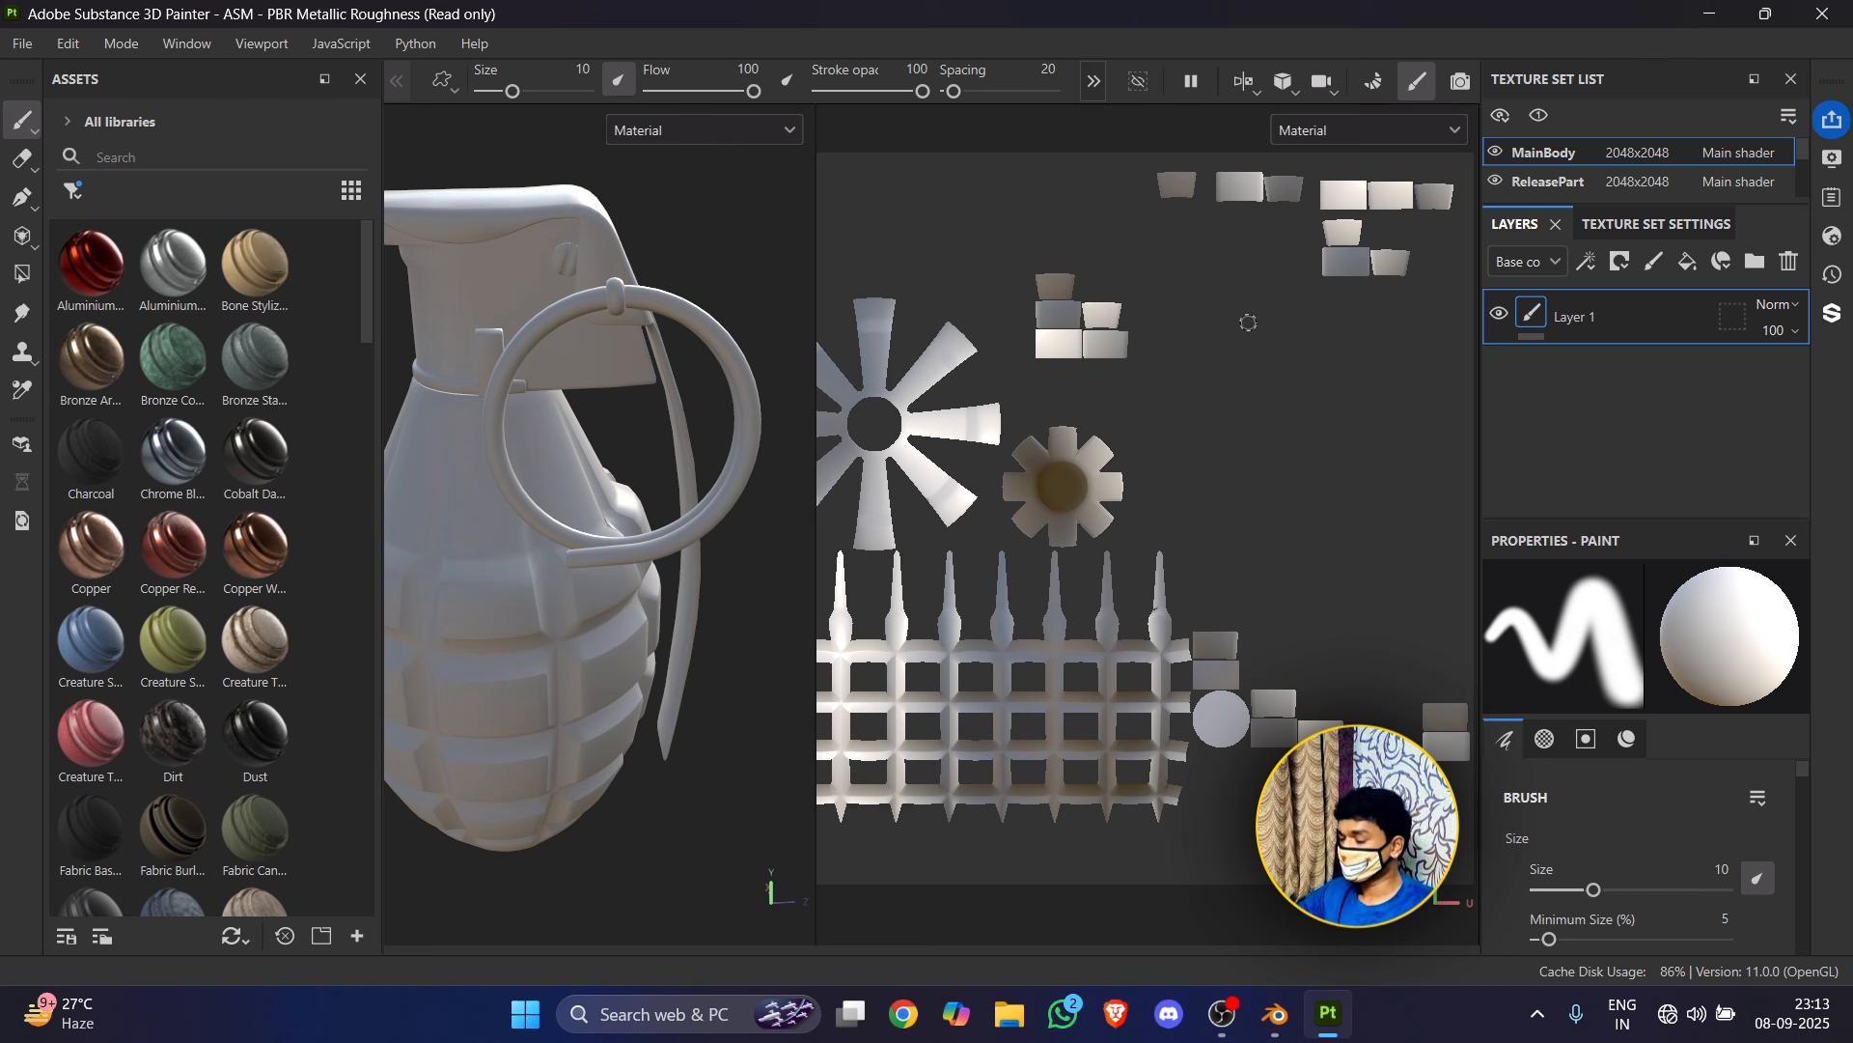
left_click(1243, 82)
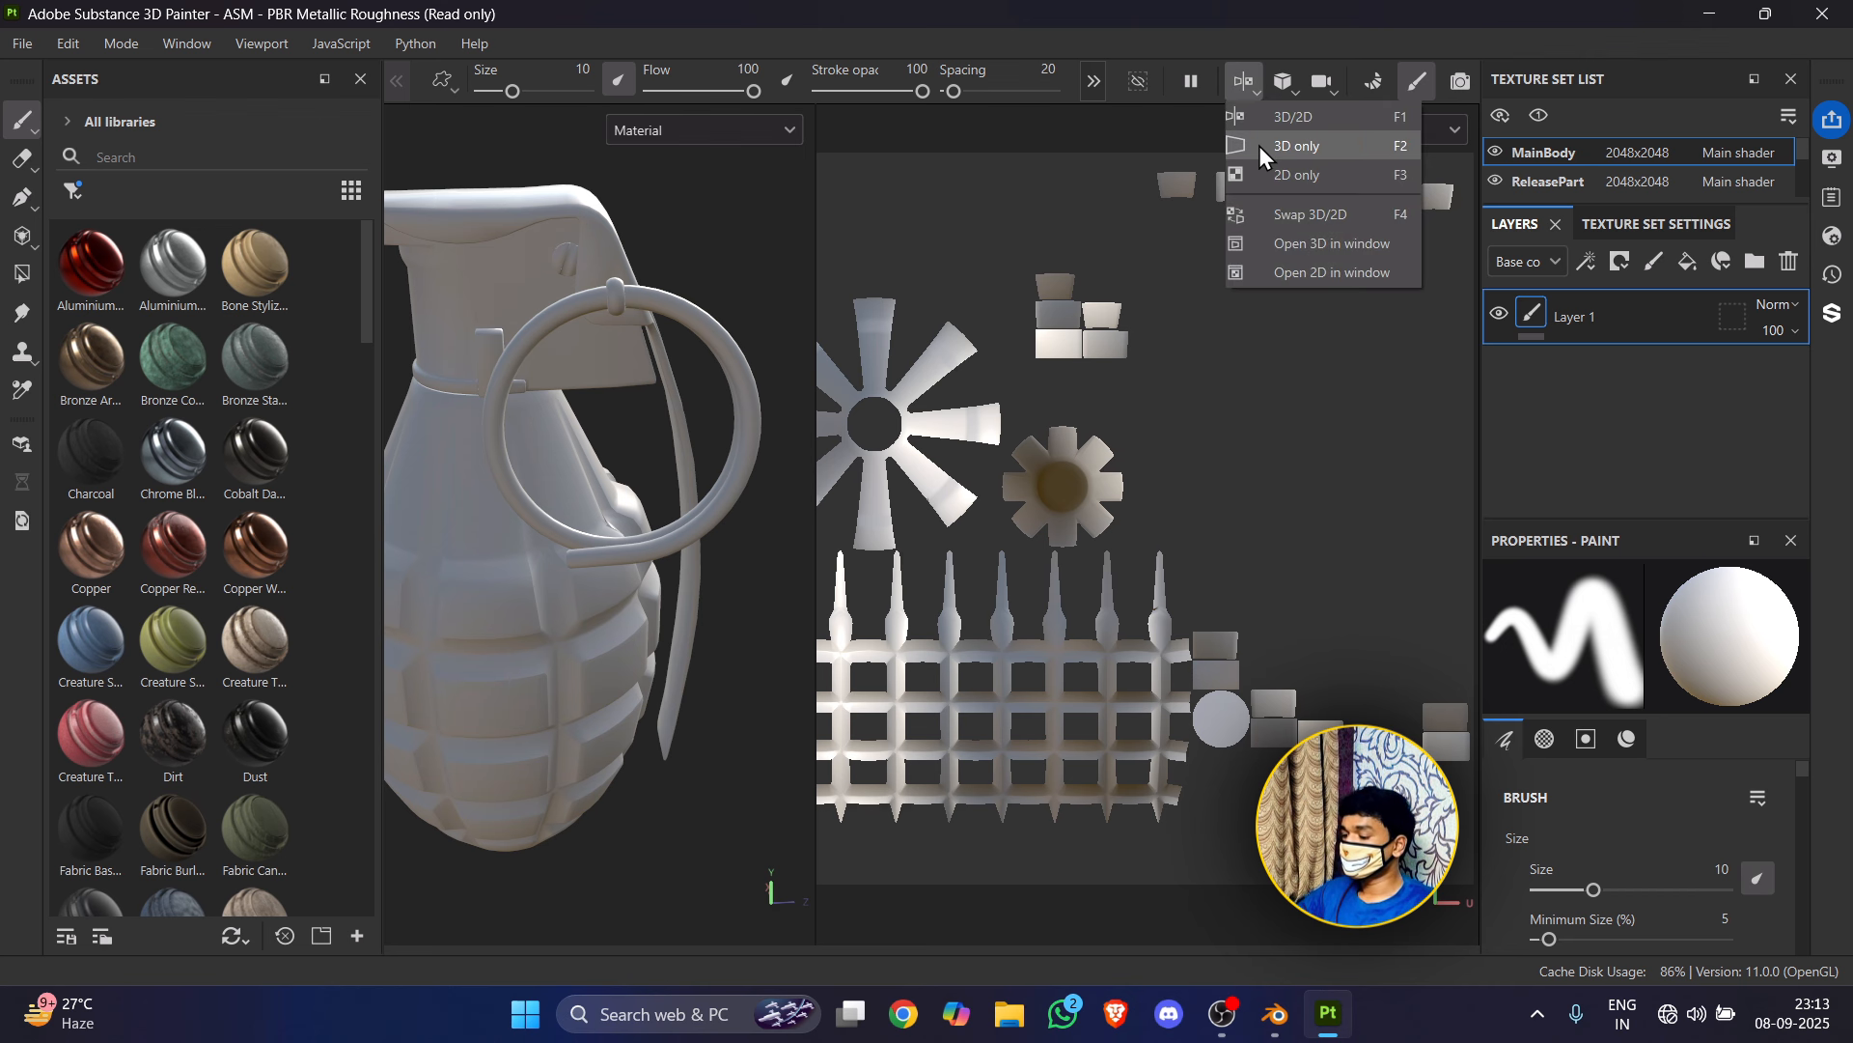
left_click(1284, 145)
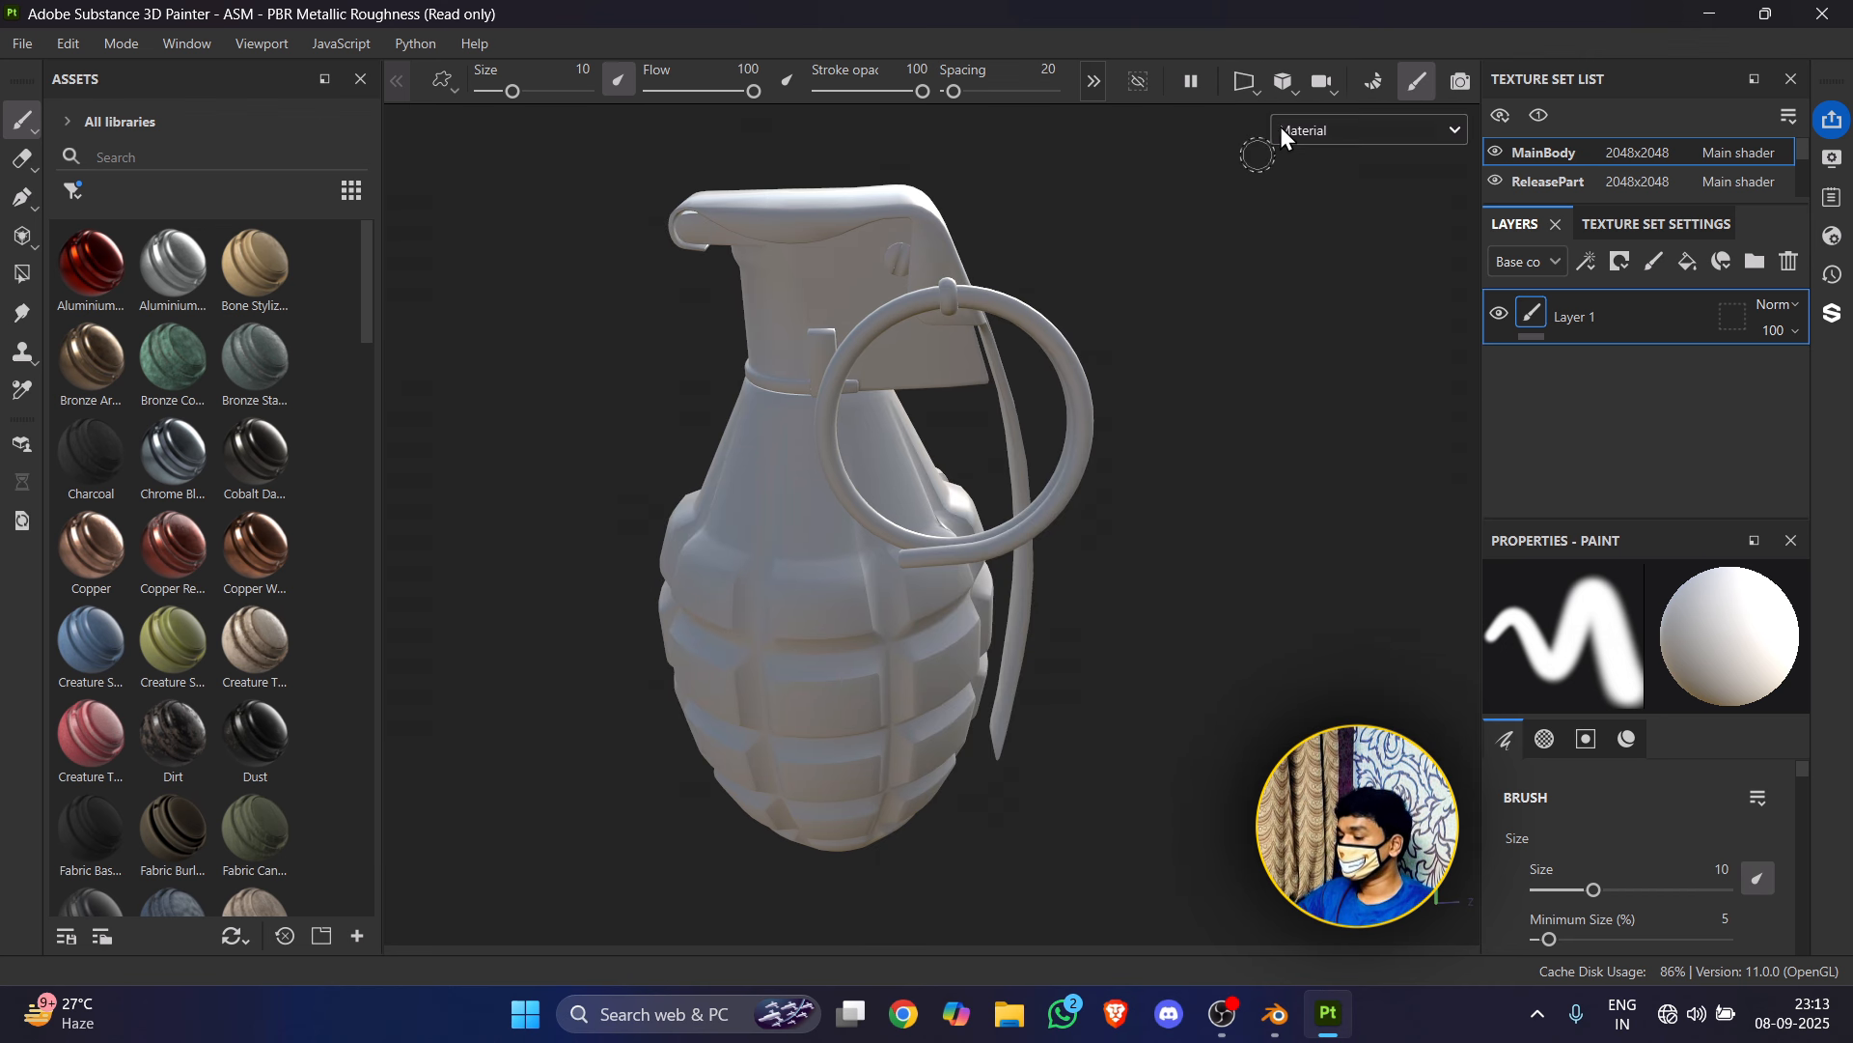
left_click(1298, 81)
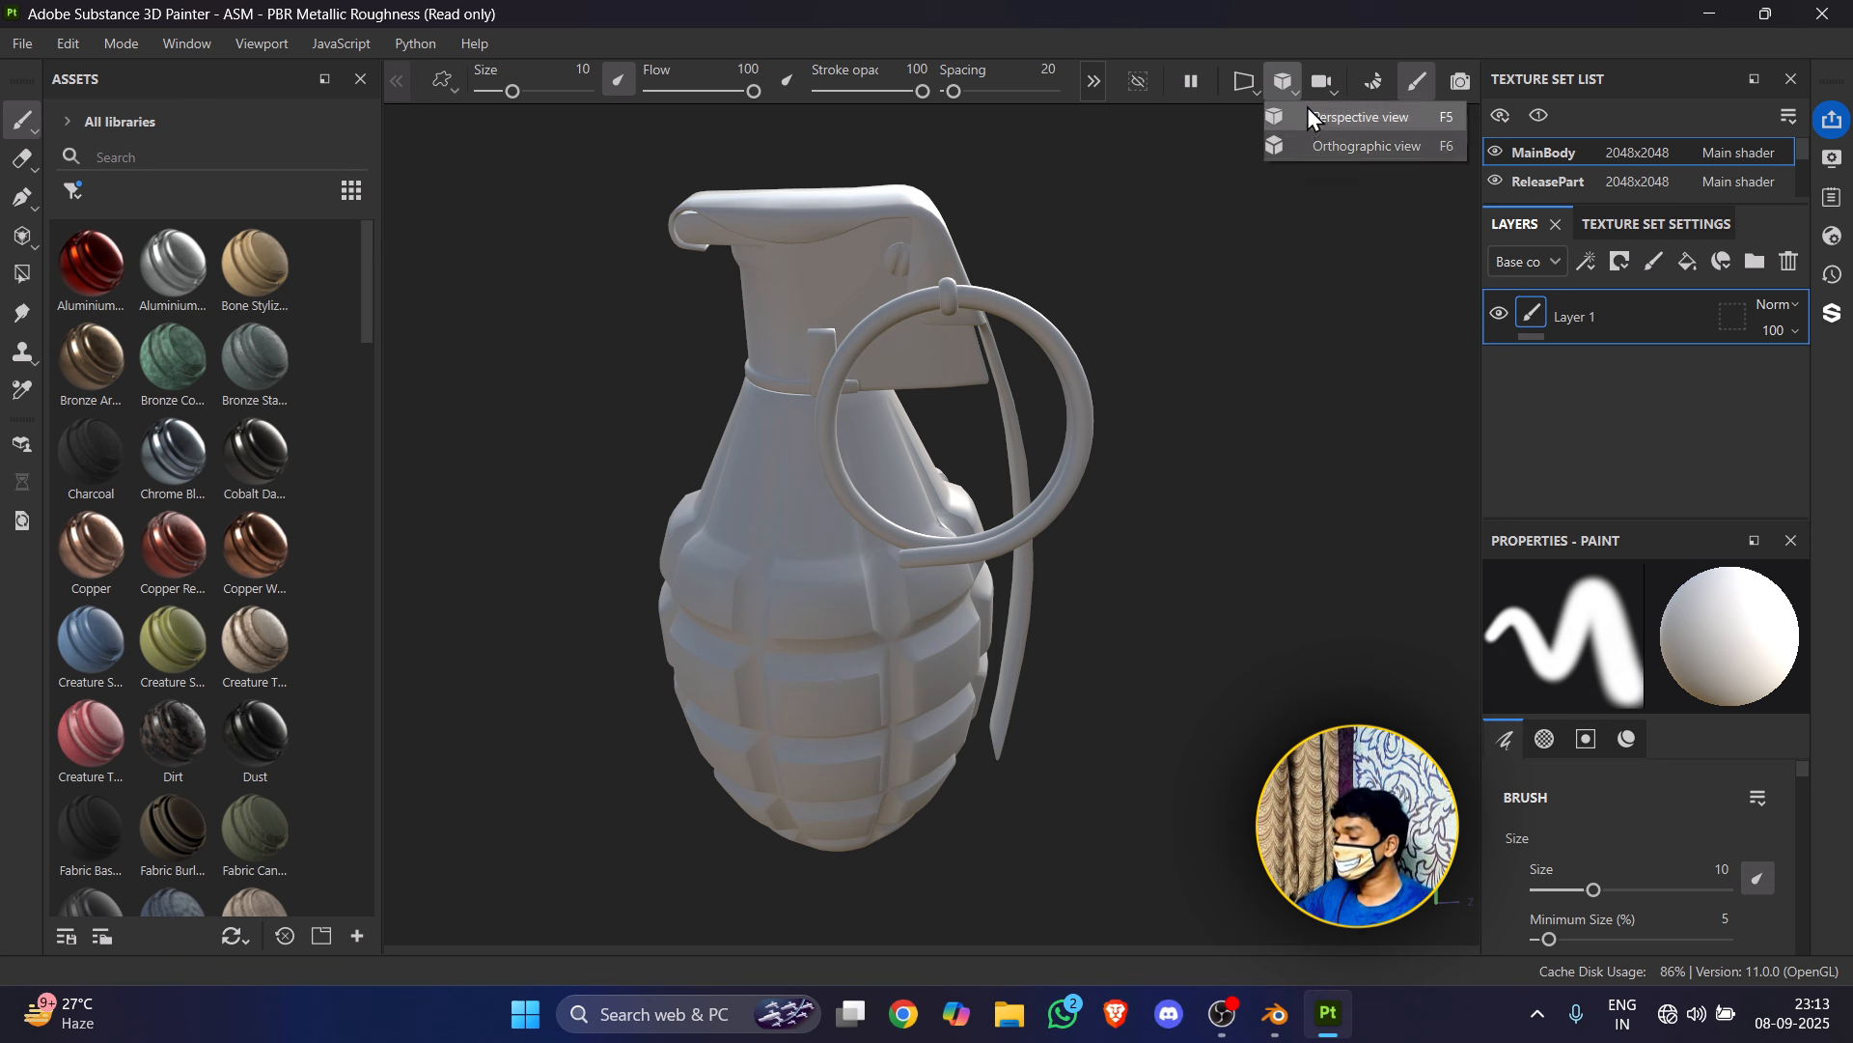
left_click(1328, 83)
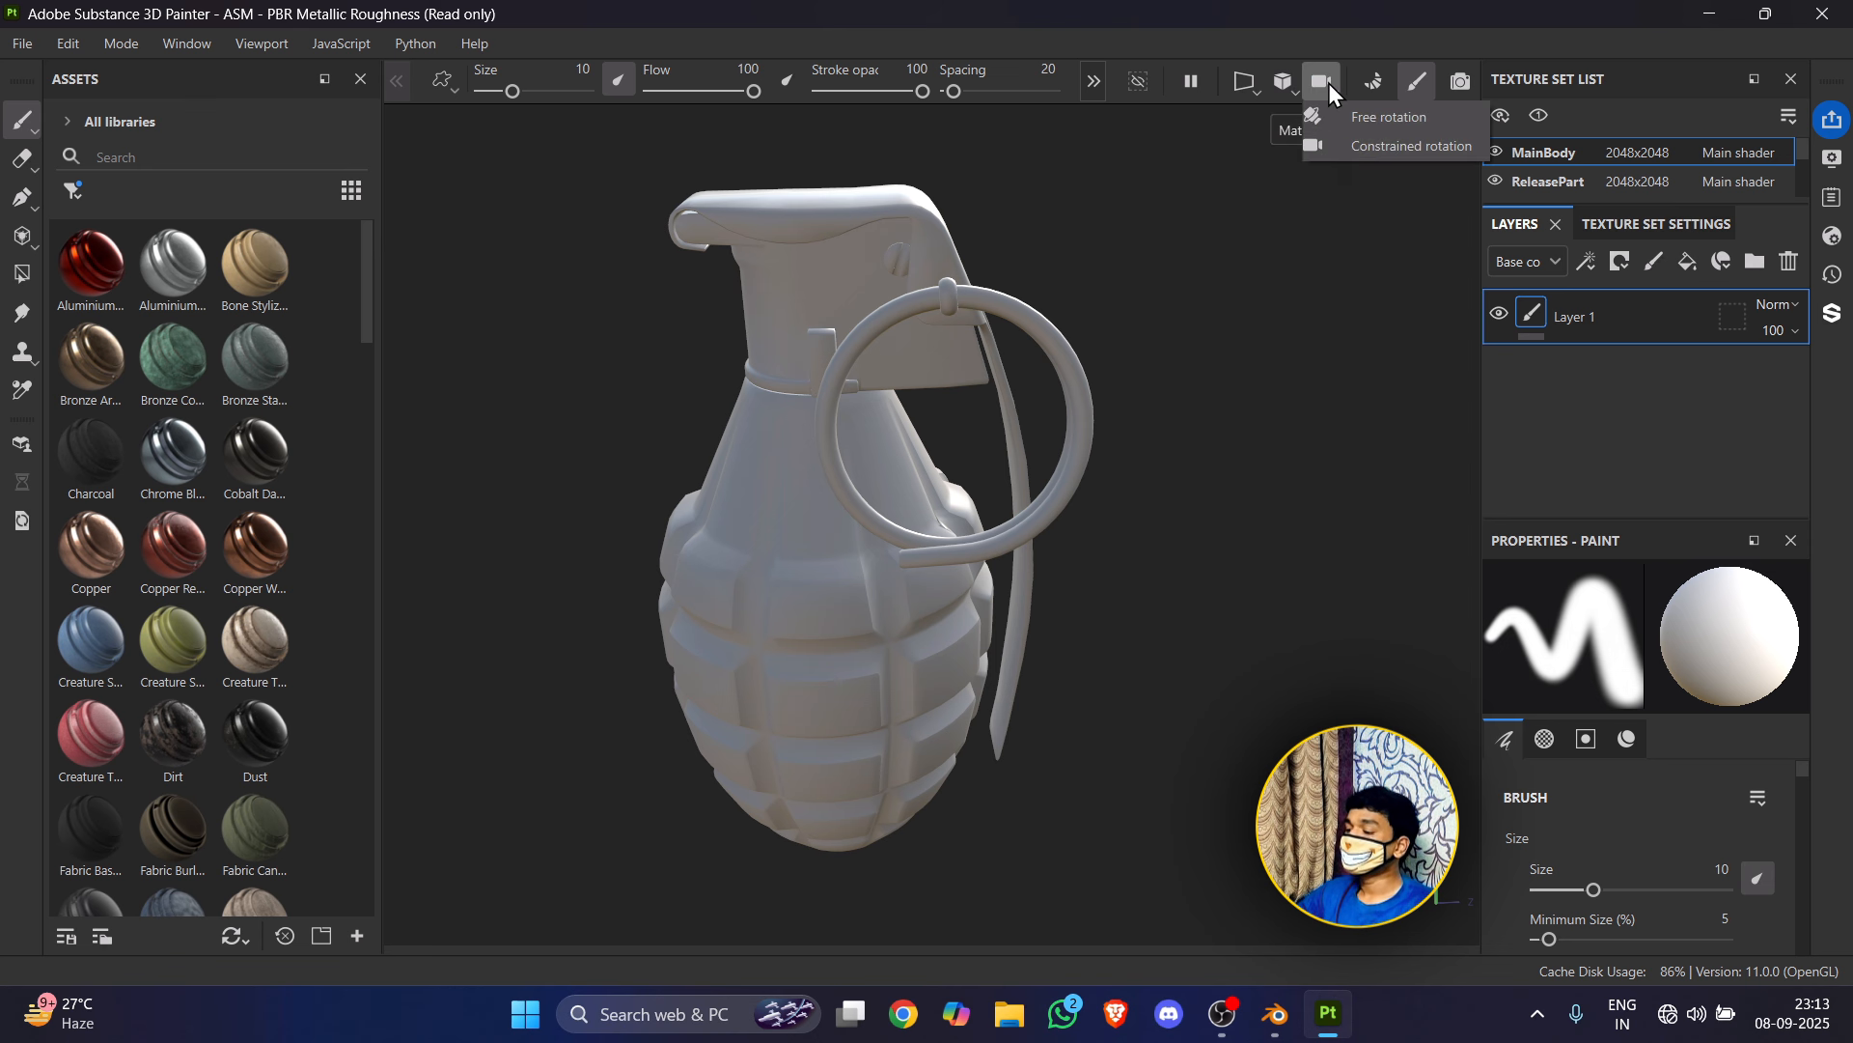
left_click(1177, 178)
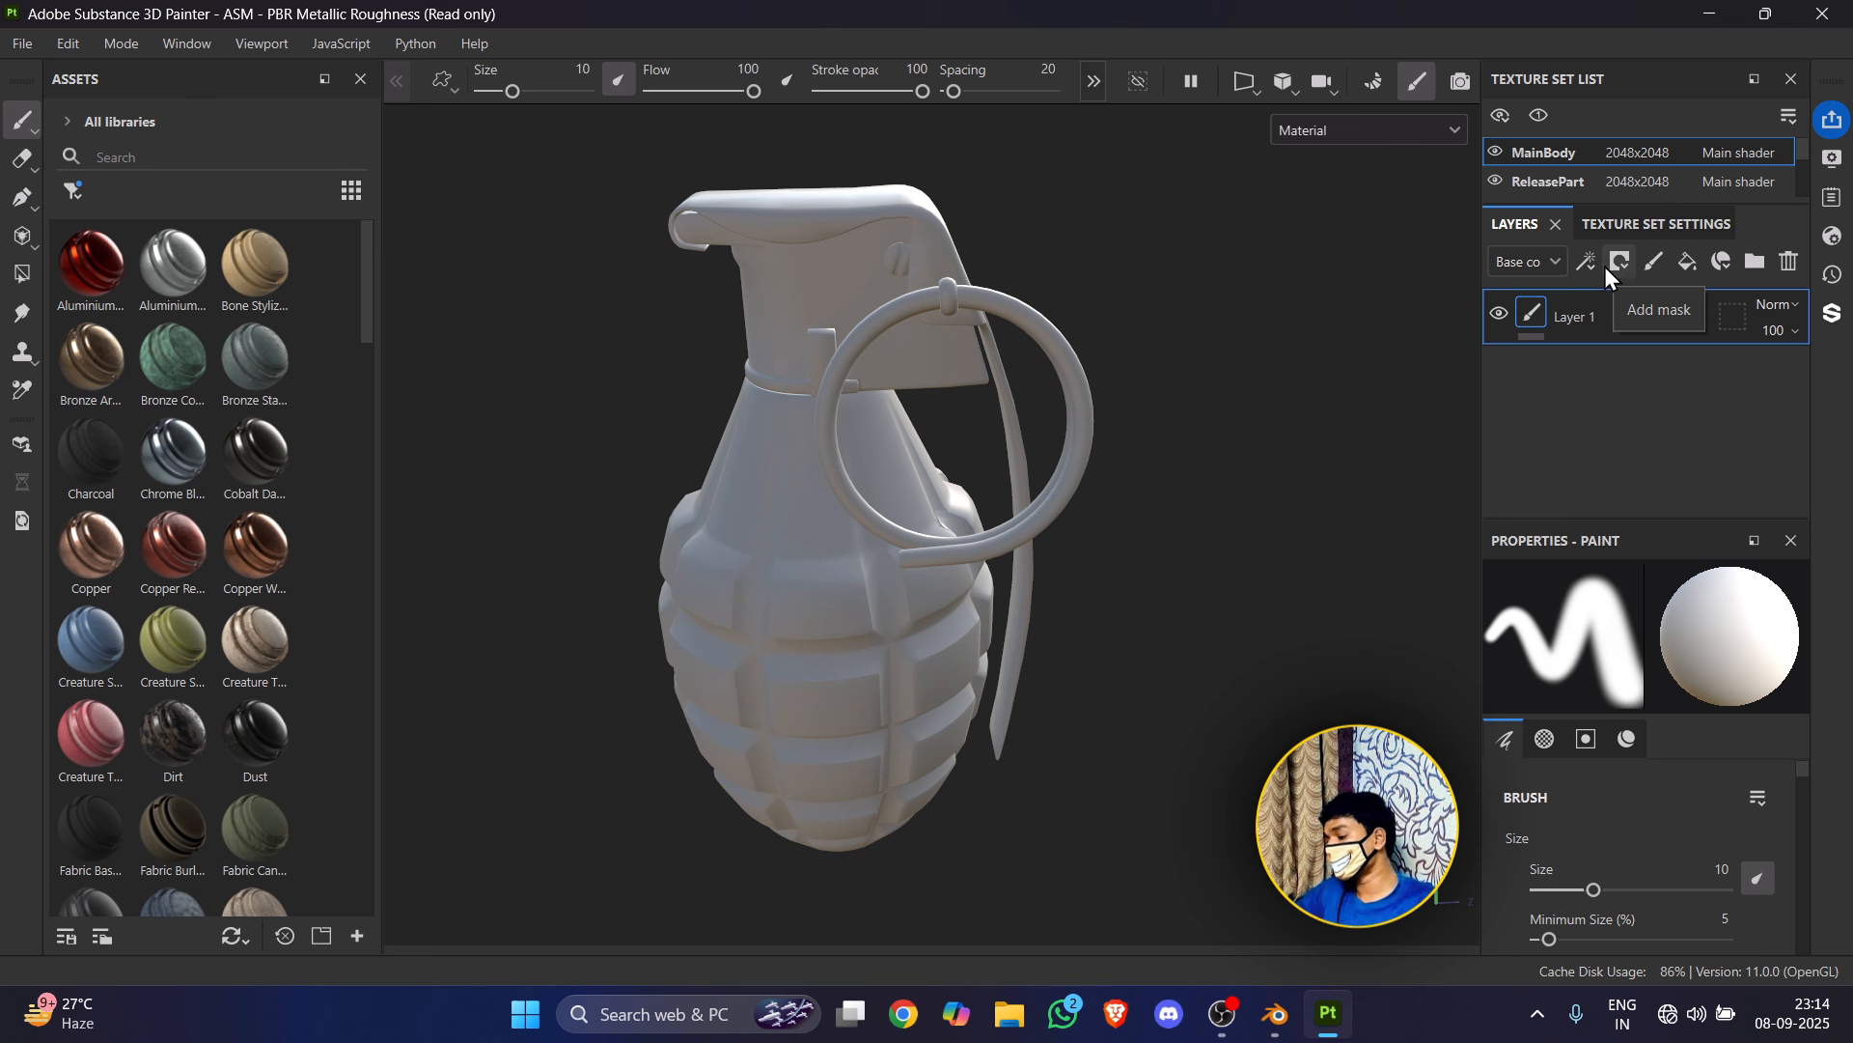
Step: Check the MainBody texture set settings, return to its layers and look through the list of texture sets
left_click(1660, 226)
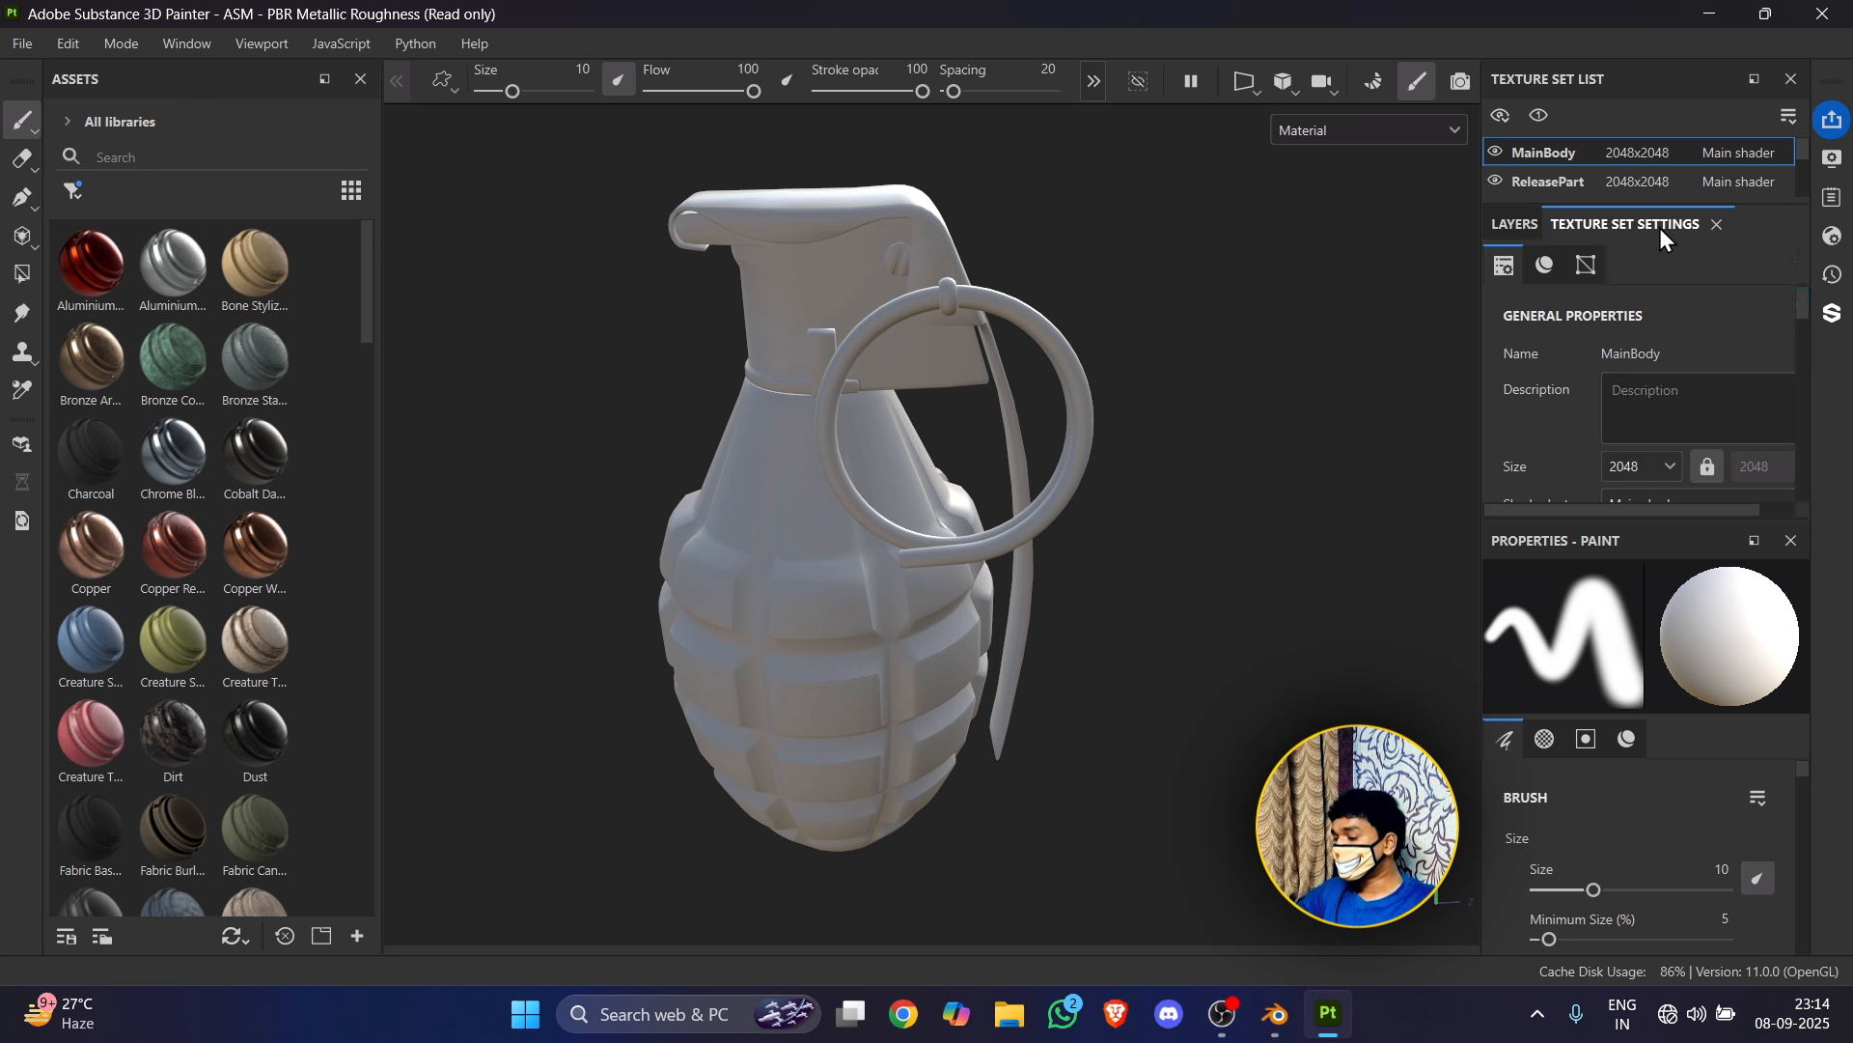
left_click(1517, 225)
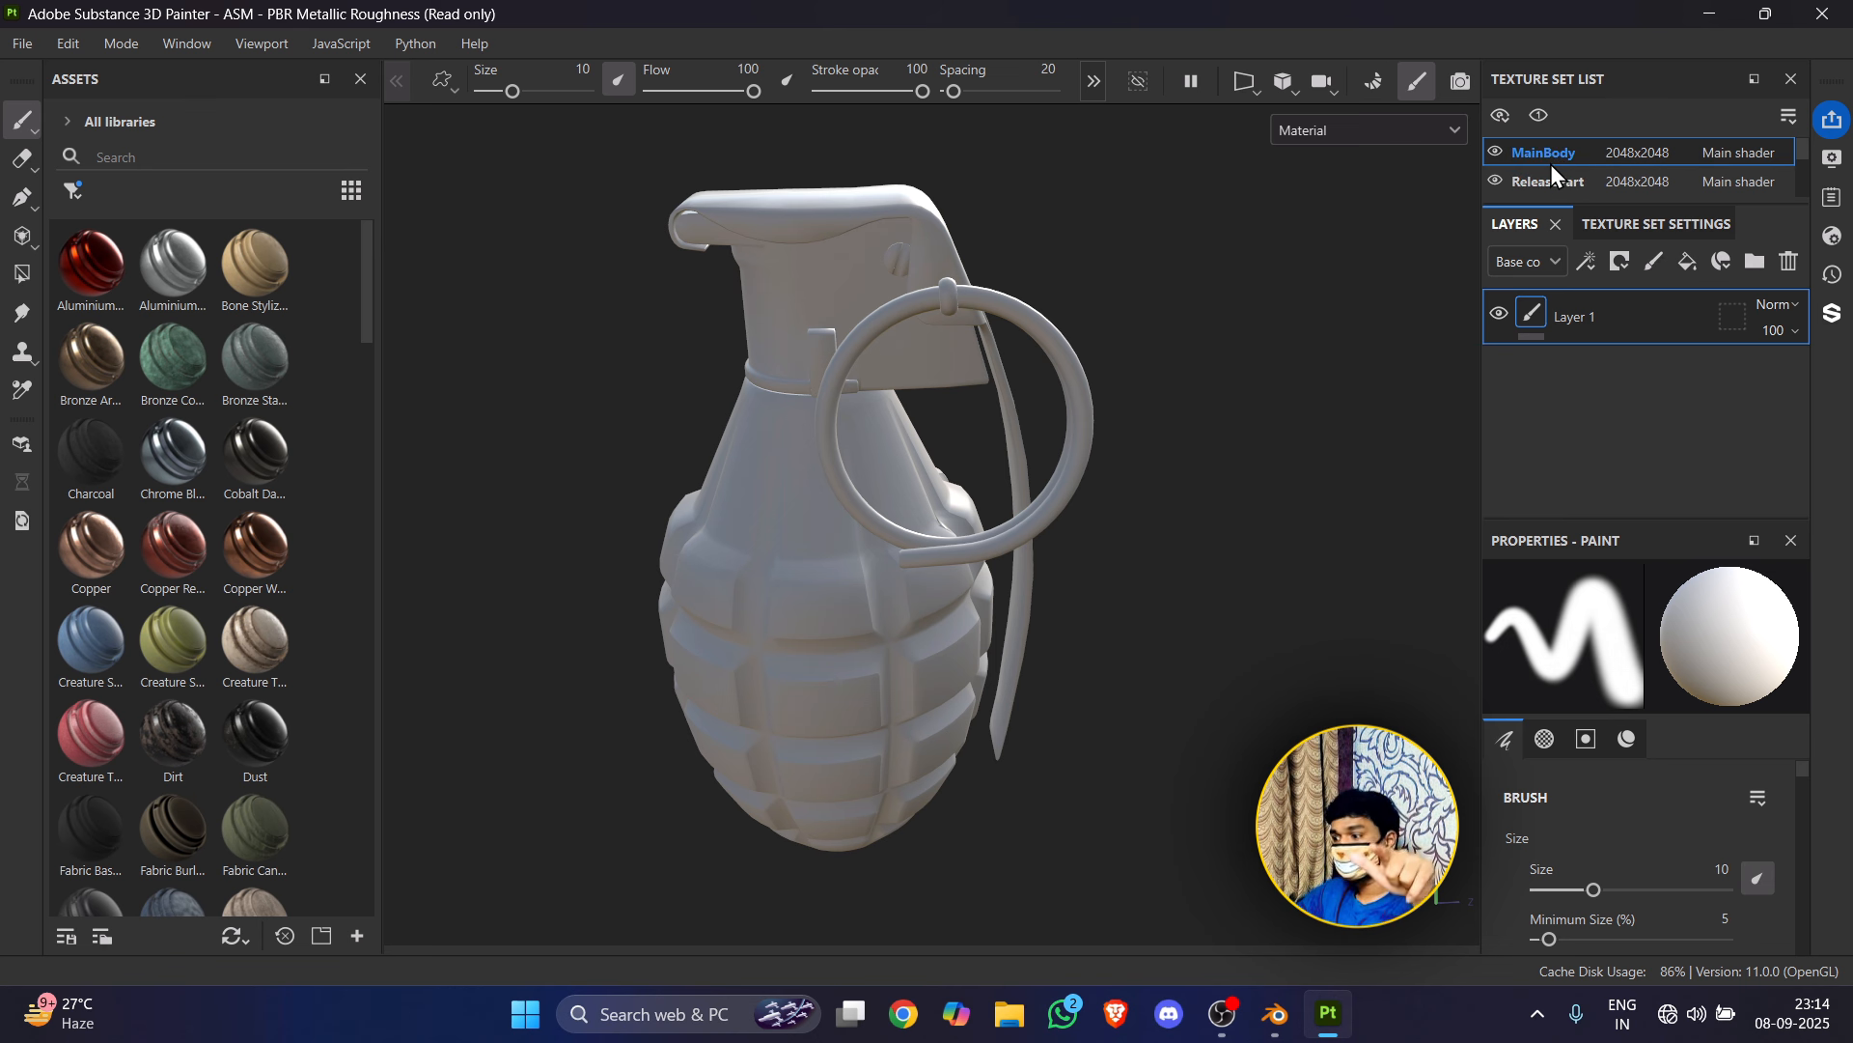
scroll(1541, 190, "down", 3)
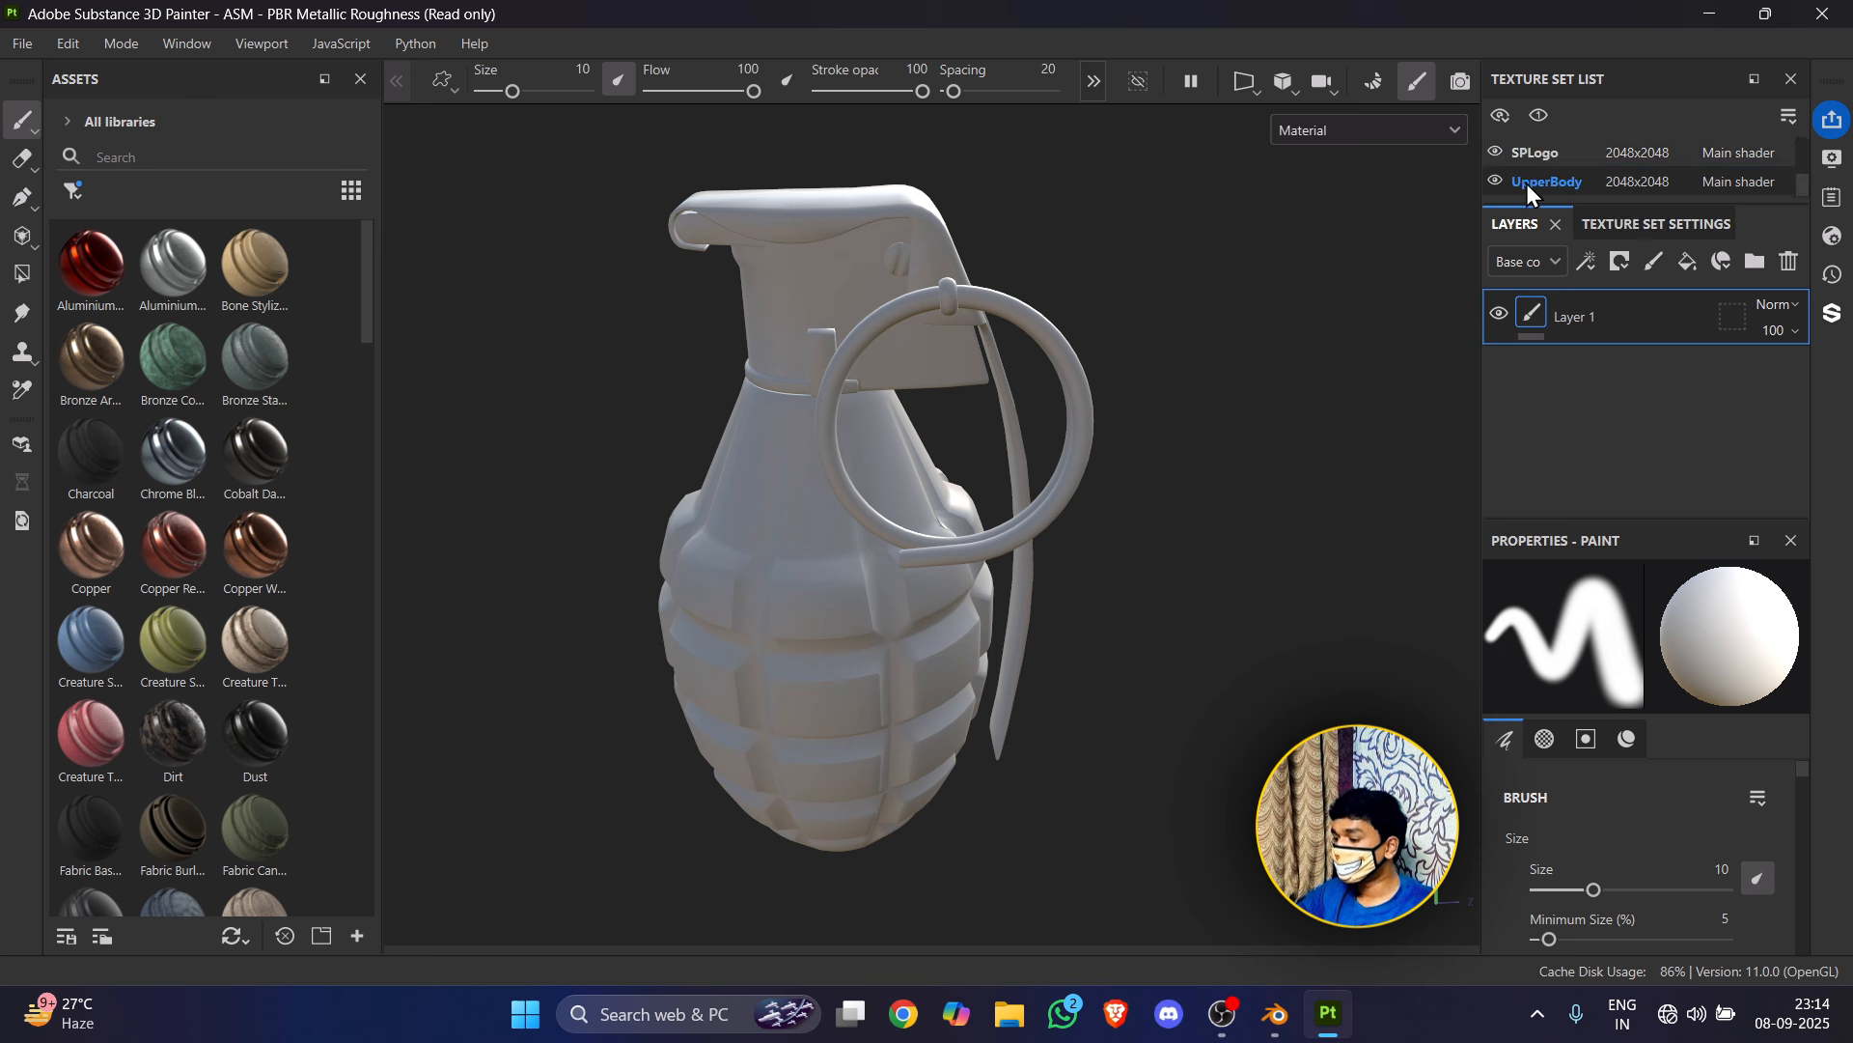
scroll(1527, 190, "up", 1)
scroll(1527, 190, "down", 1)
scroll(1527, 190, "up", 1)
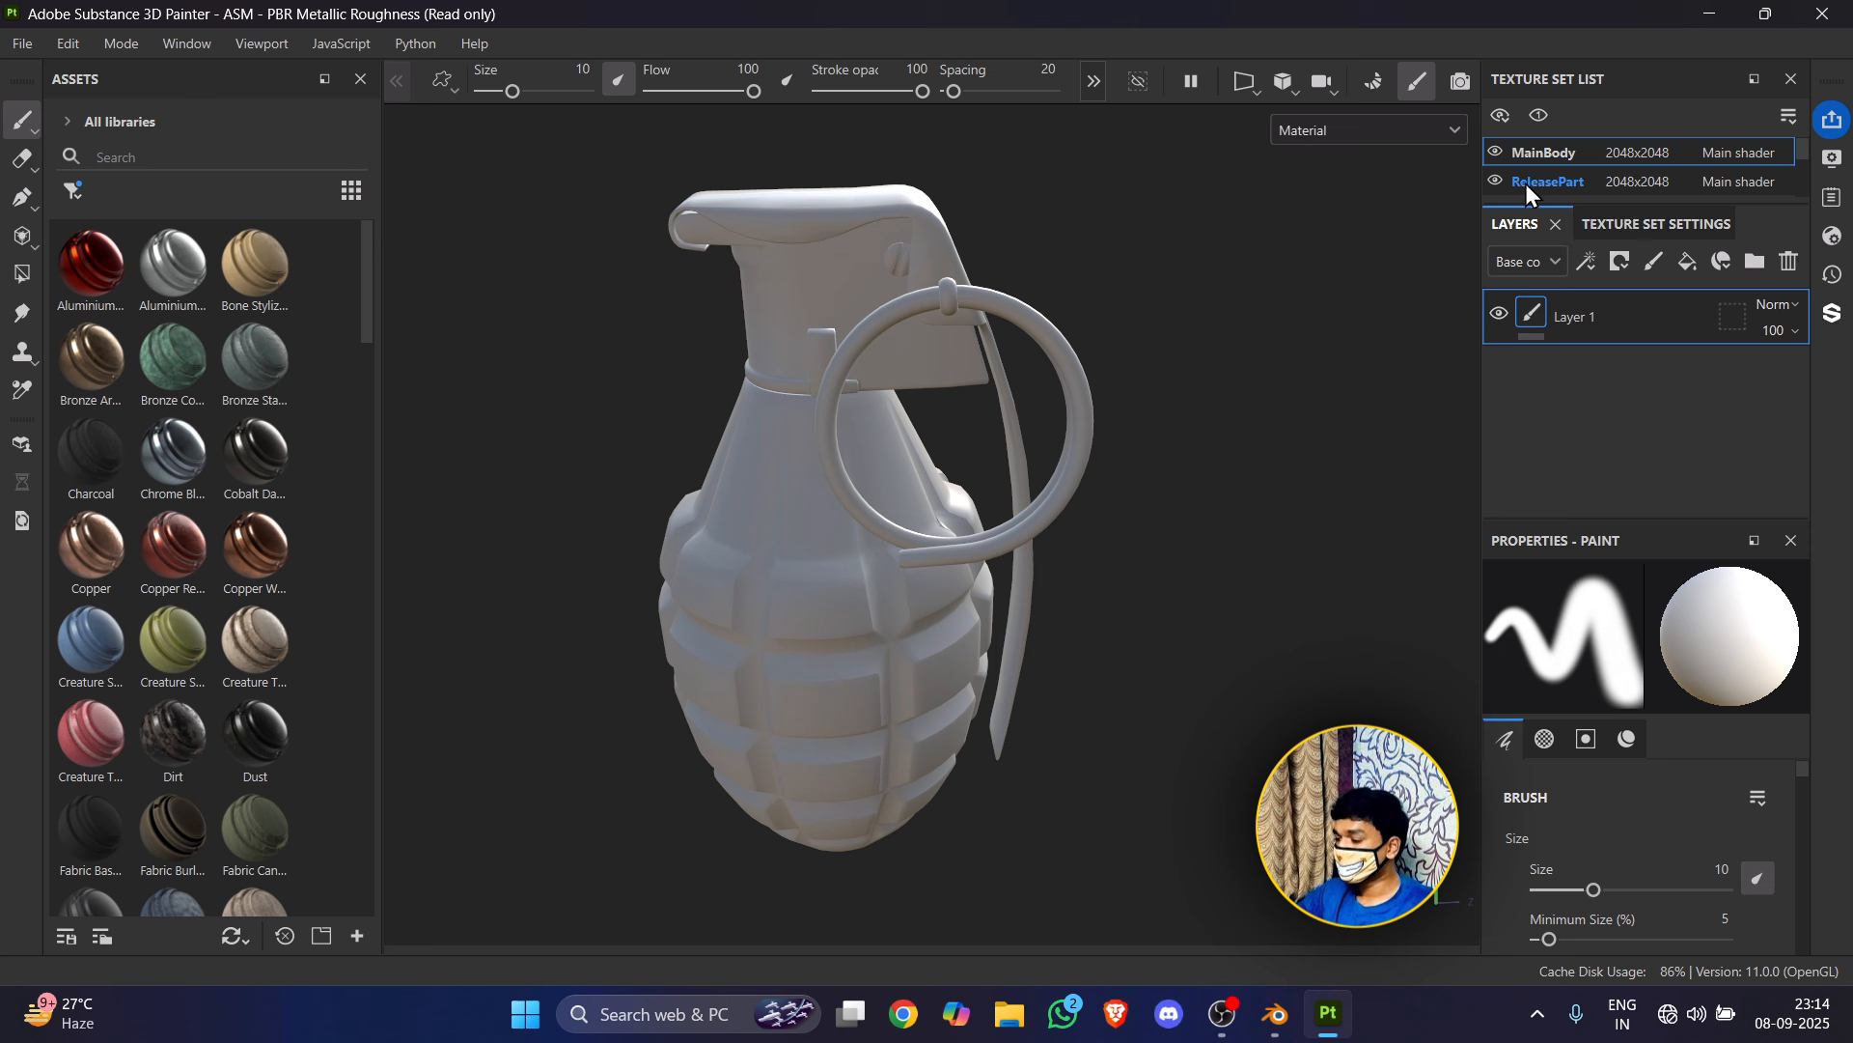
scroll(1527, 190, "down", 1)
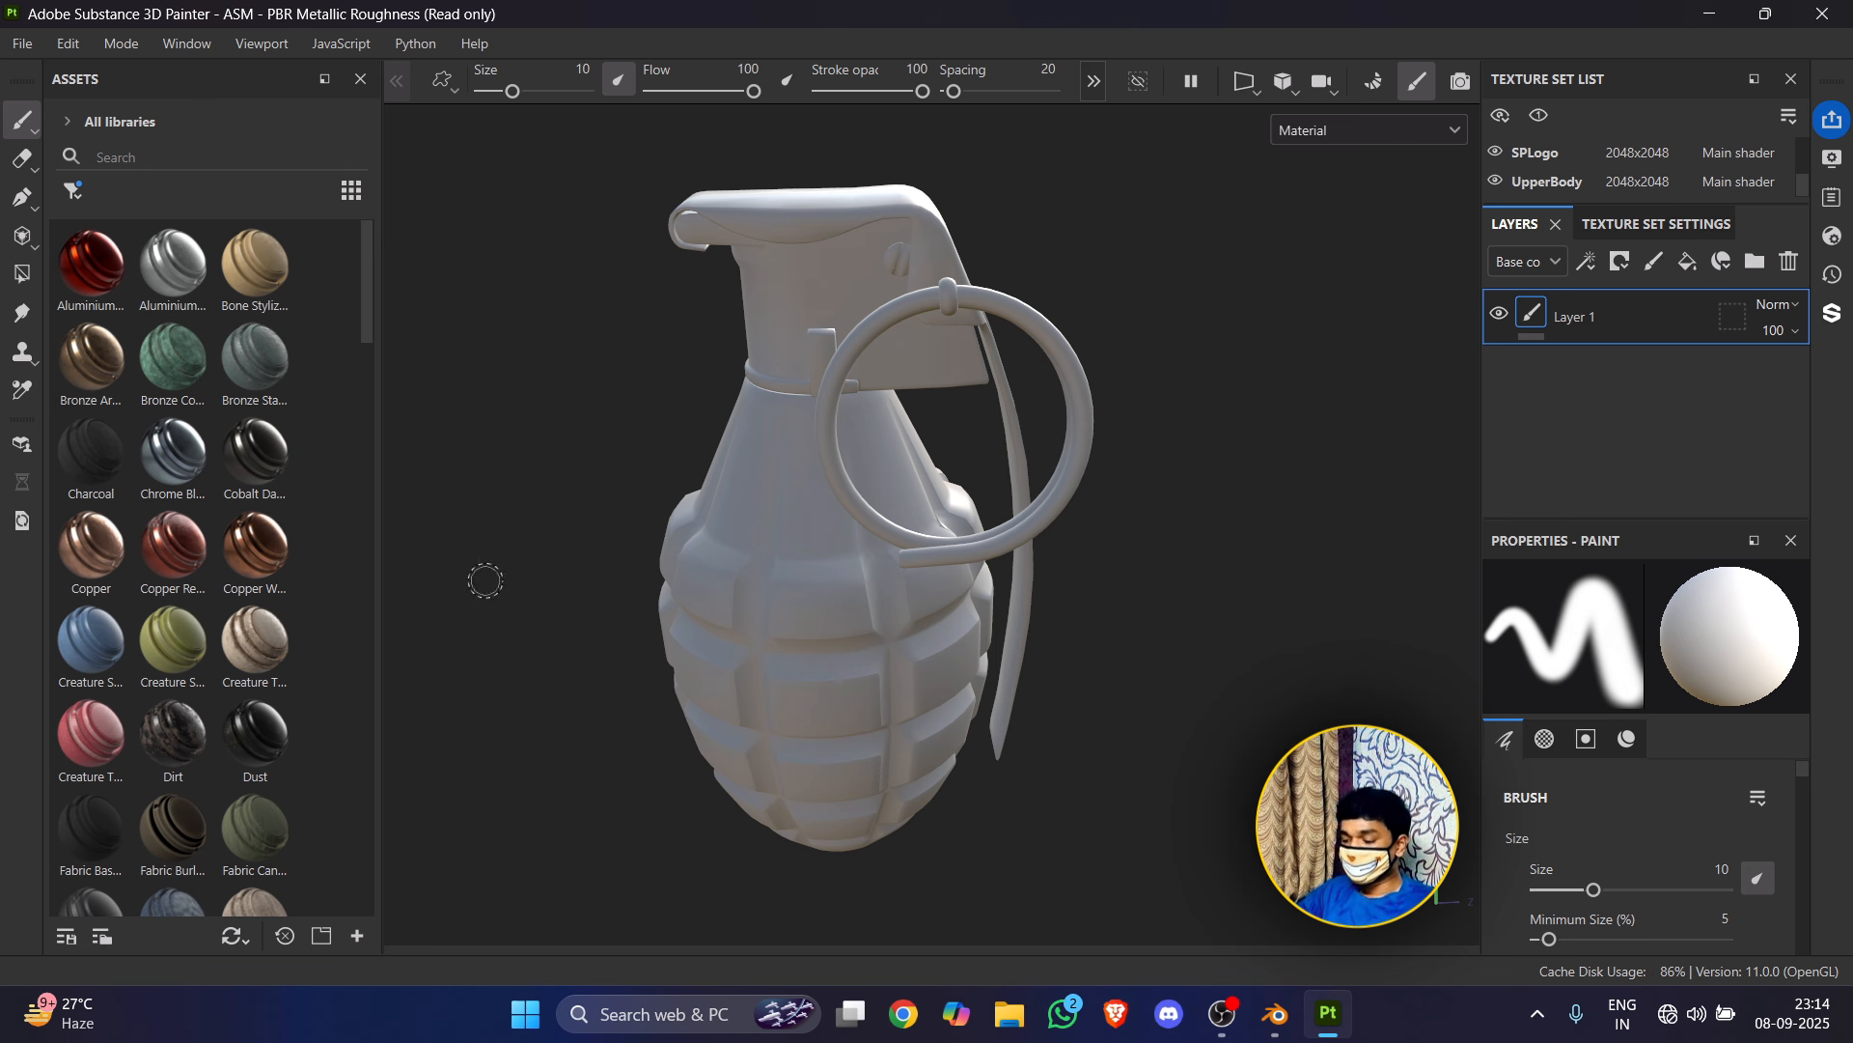
Step: Try a freehand paint stroke on the grenade's main body and undo it
mouse_move(676, 555)
left_mouse_down()
mouse_move(853, 614)
mouse_move(800, 750)
left_mouse_up()
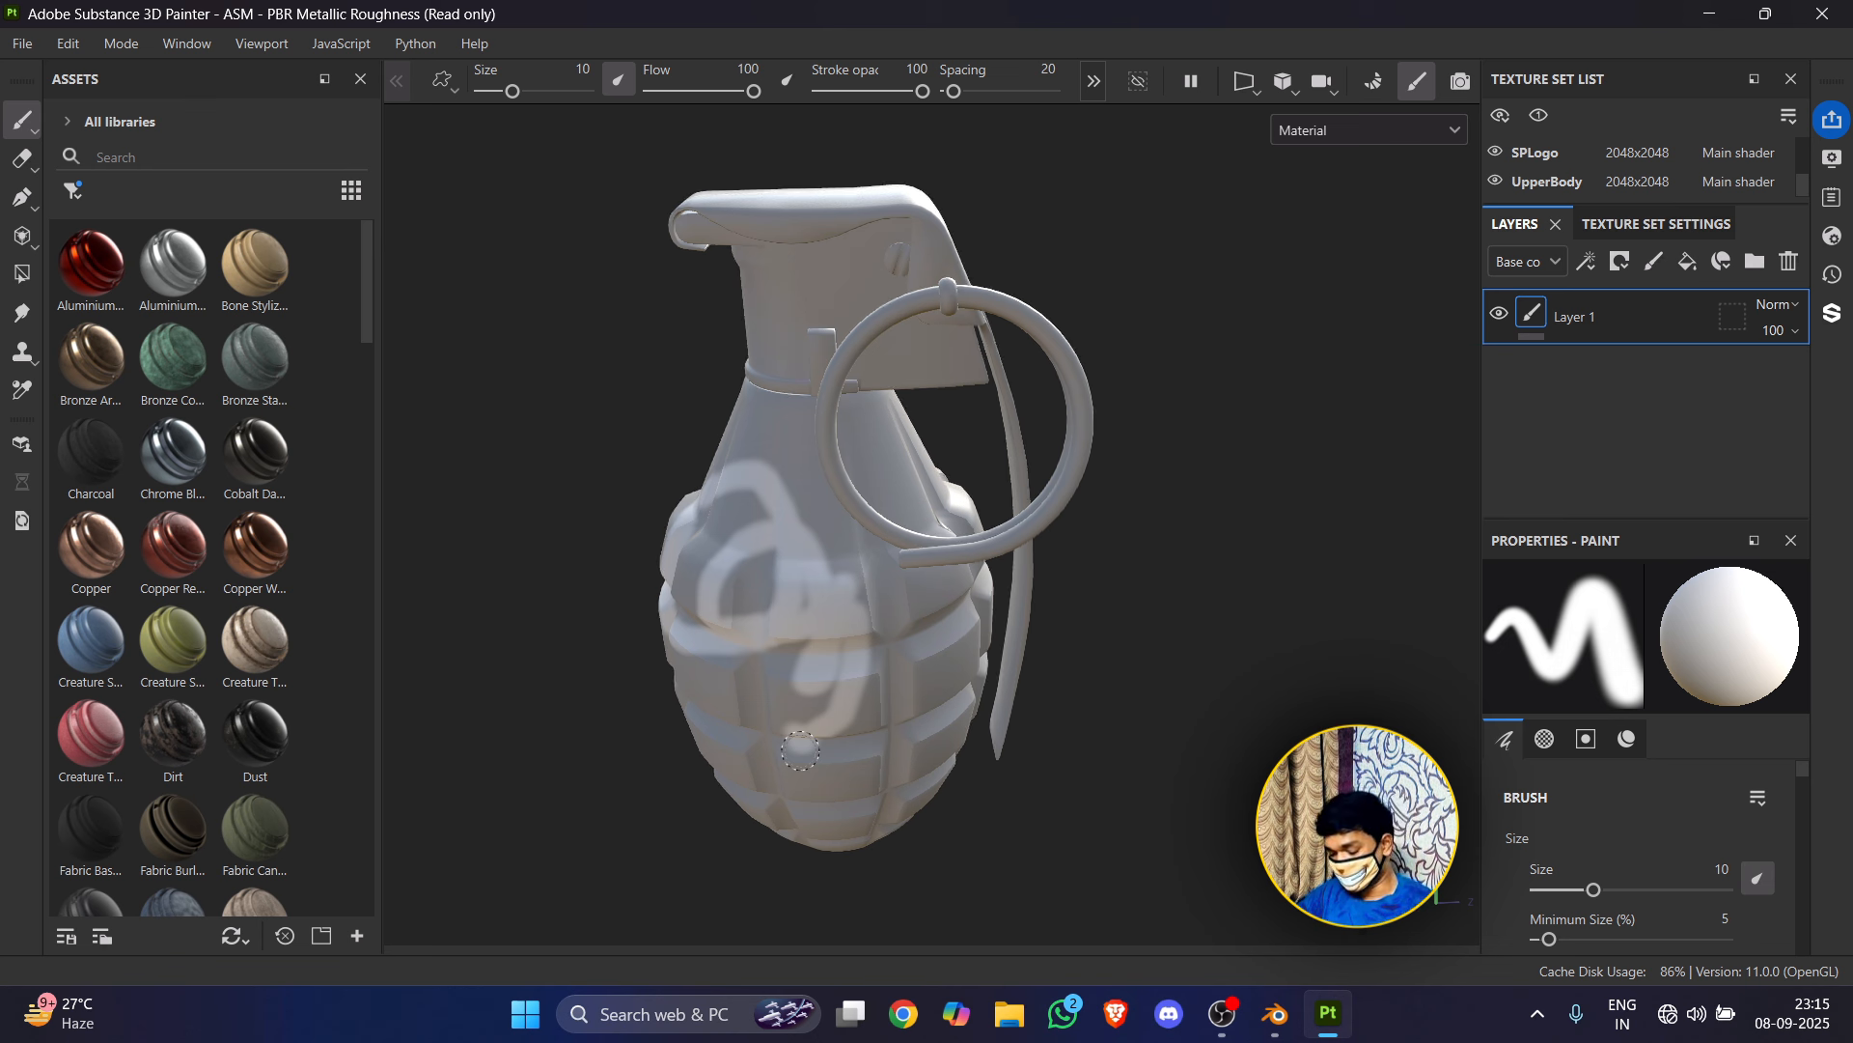
key("ctrl+z")
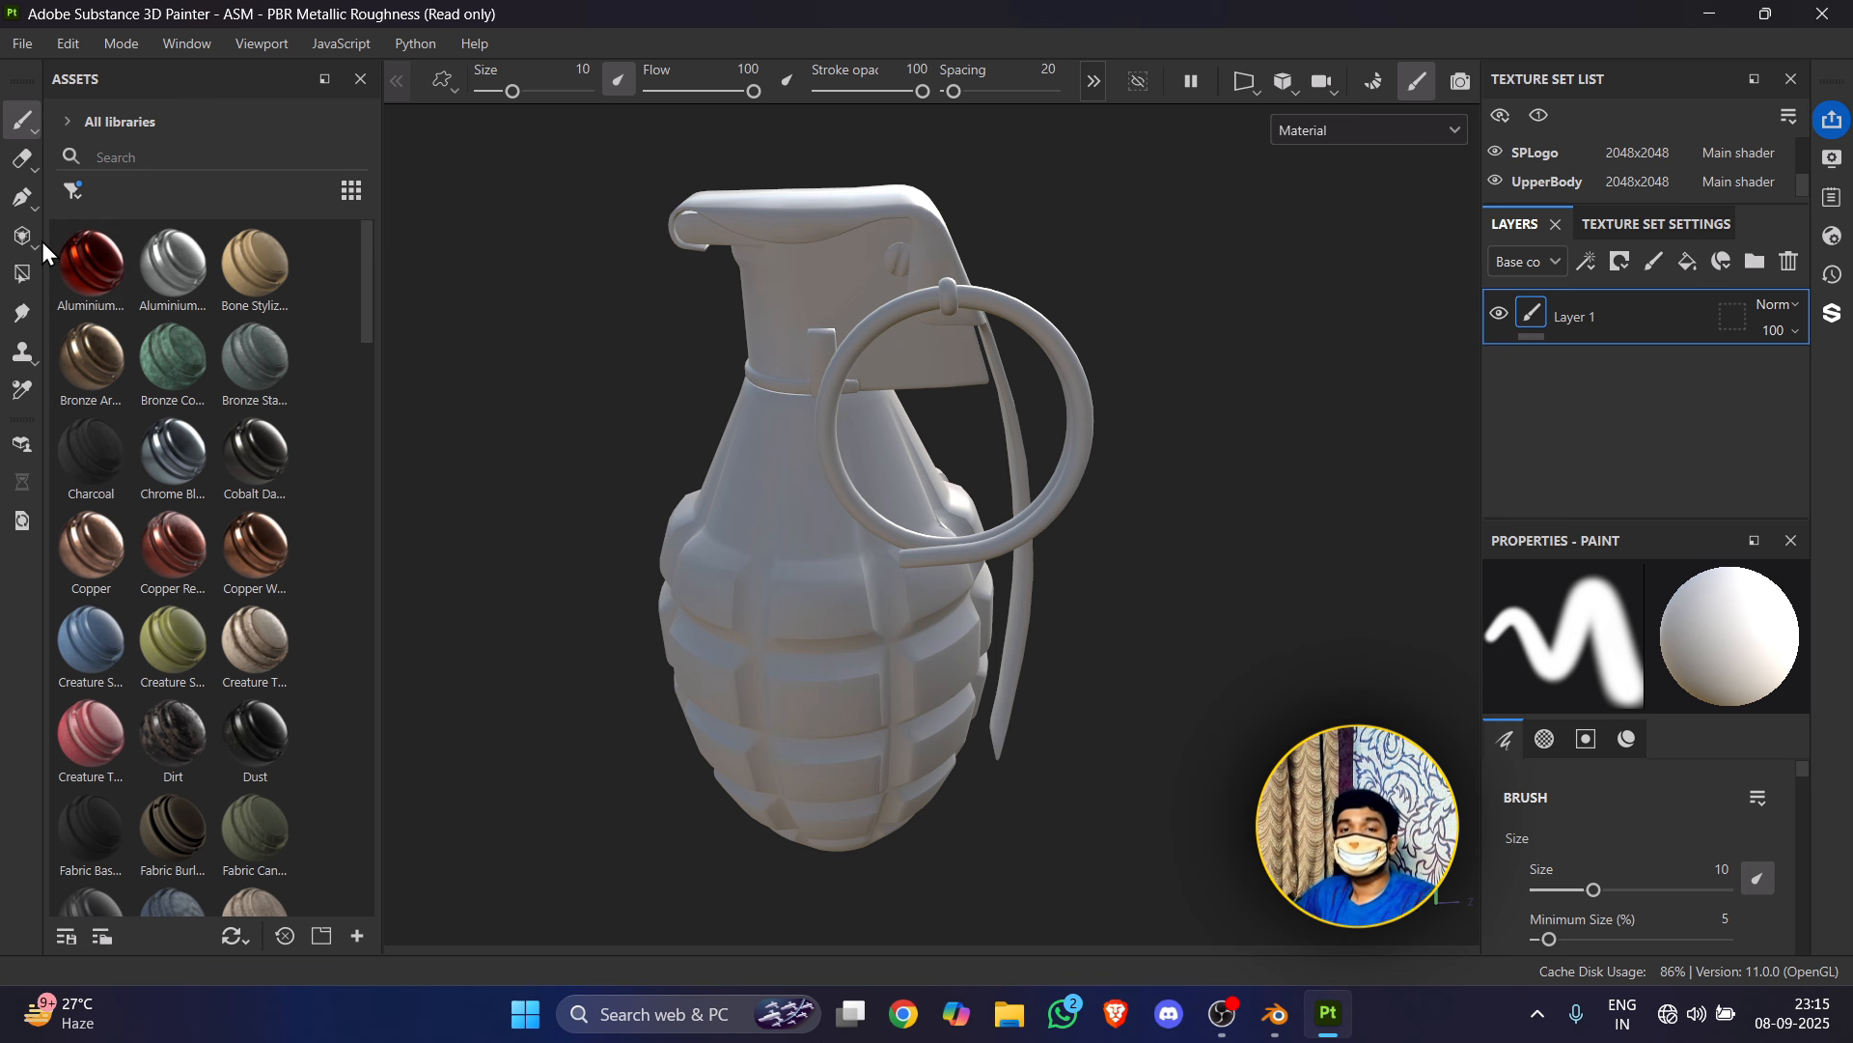
left_click(74, 191)
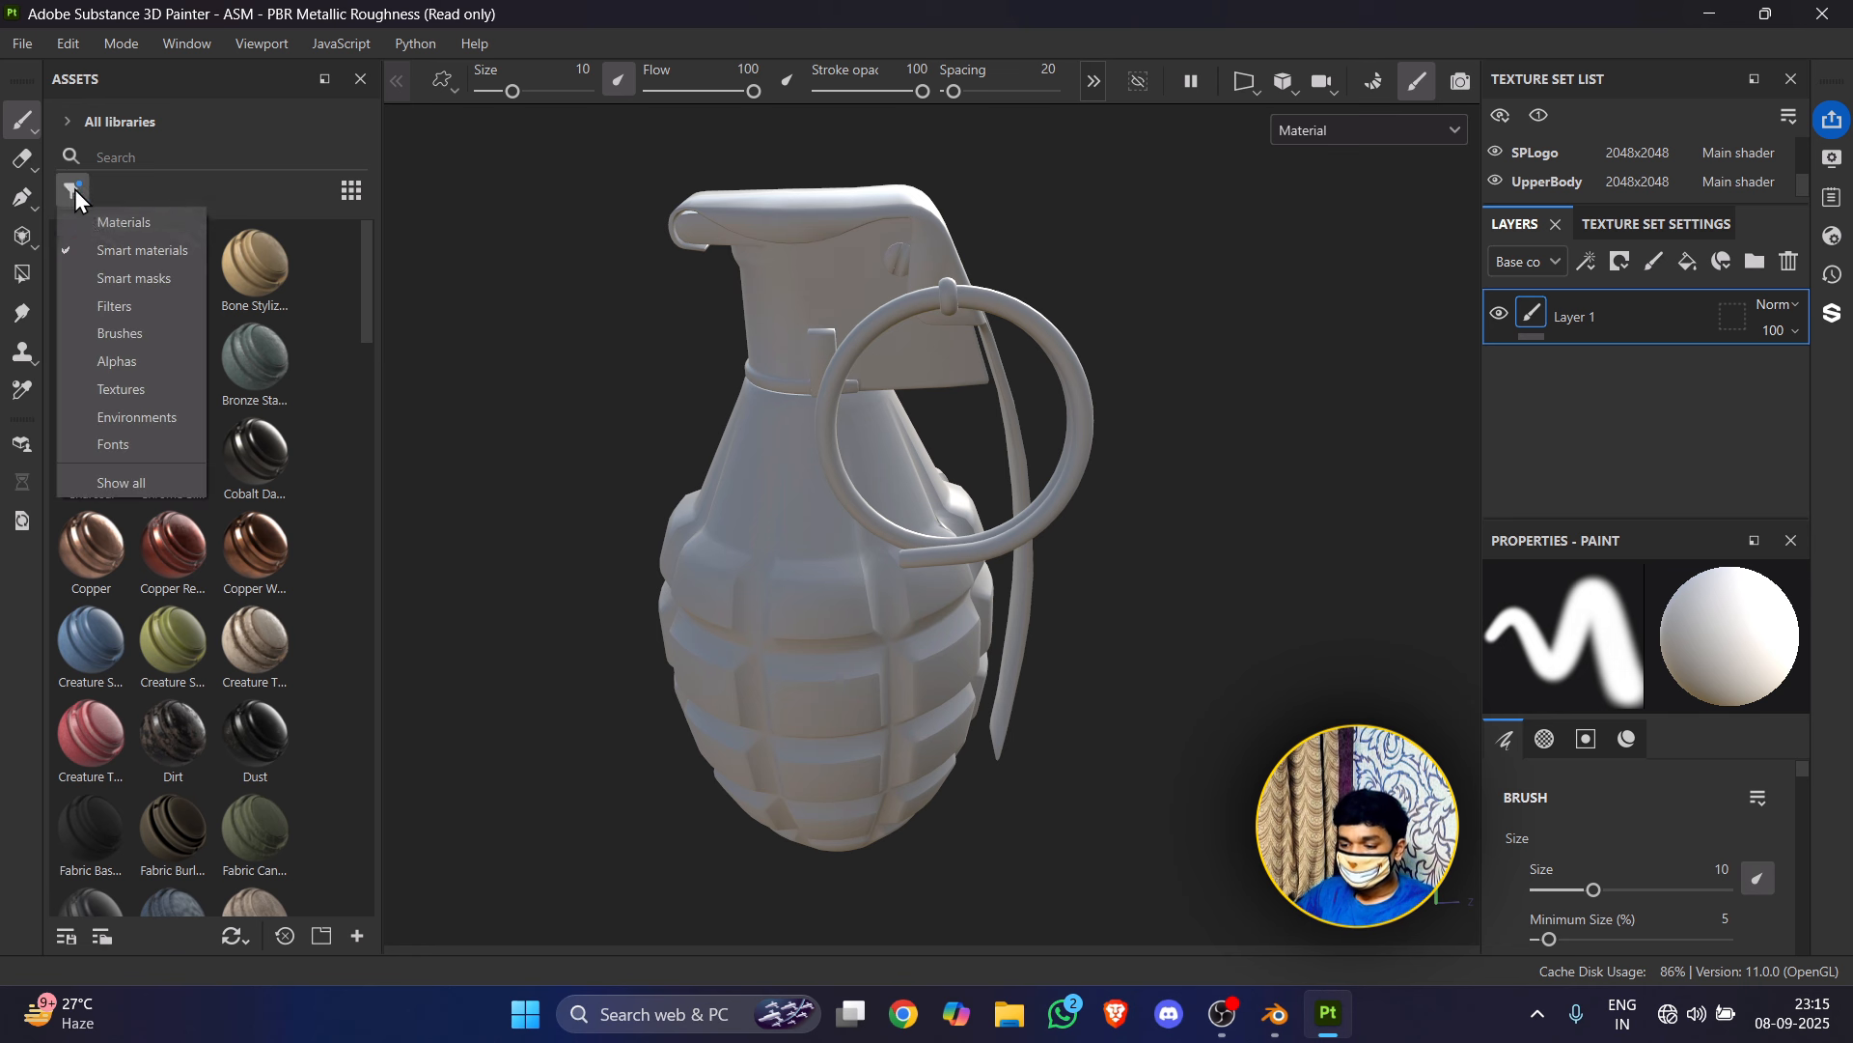
left_click(265, 188)
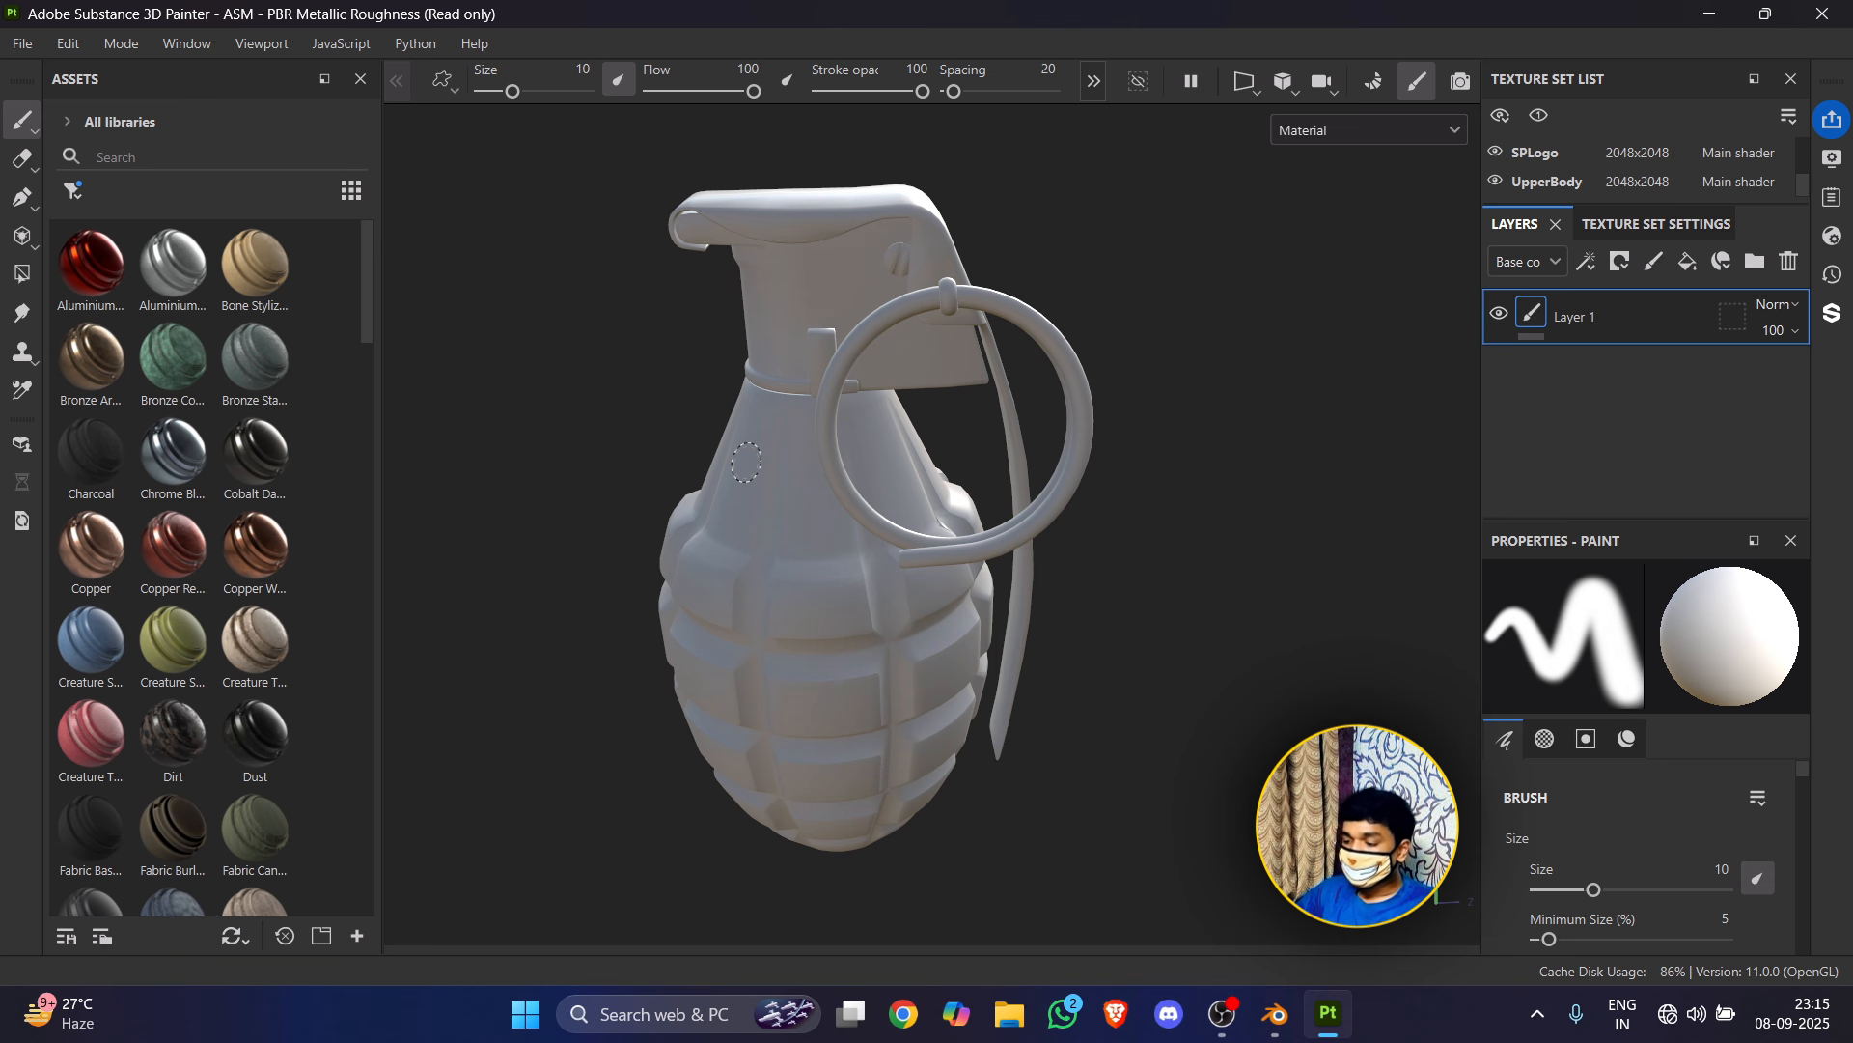
Step: Switch to the mesh map baking mode and review the texture sets included in the bake
left_click(1376, 89)
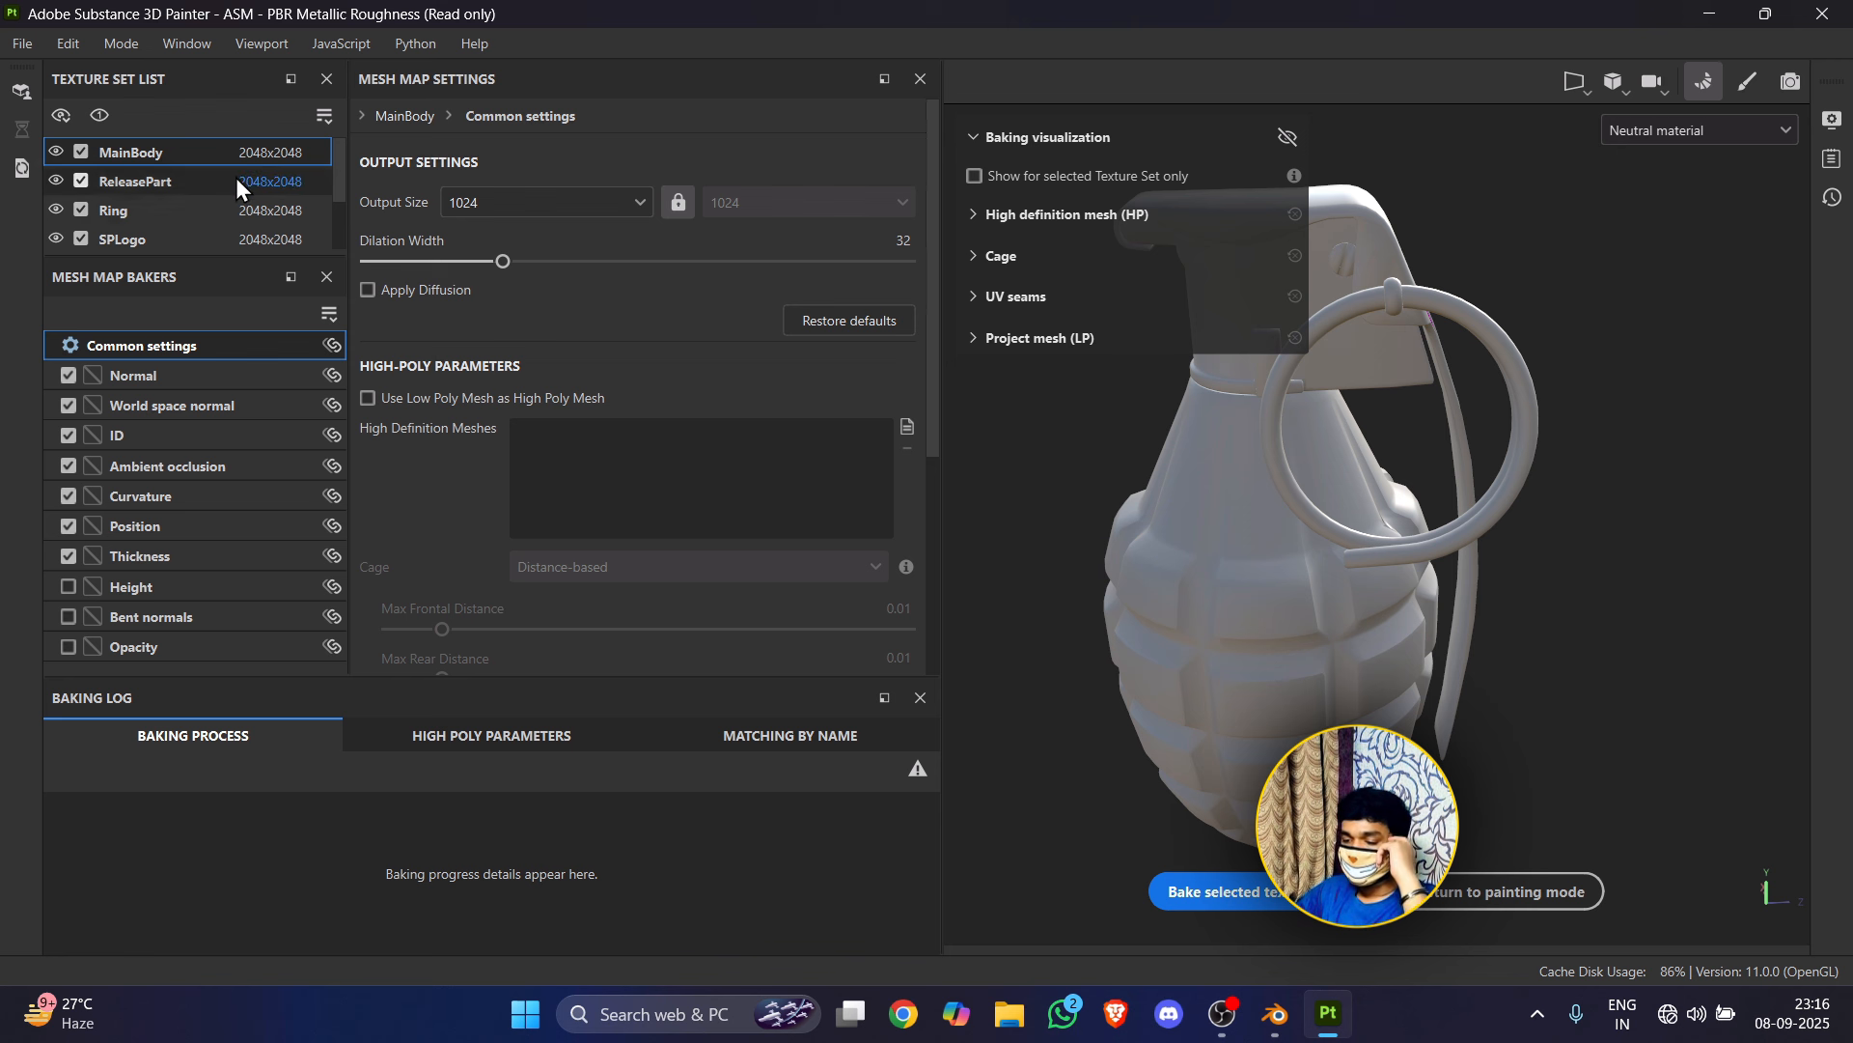
scroll(222, 172, "down", 2)
scroll(205, 170, "up", 2)
scroll(173, 184, "down", 2)
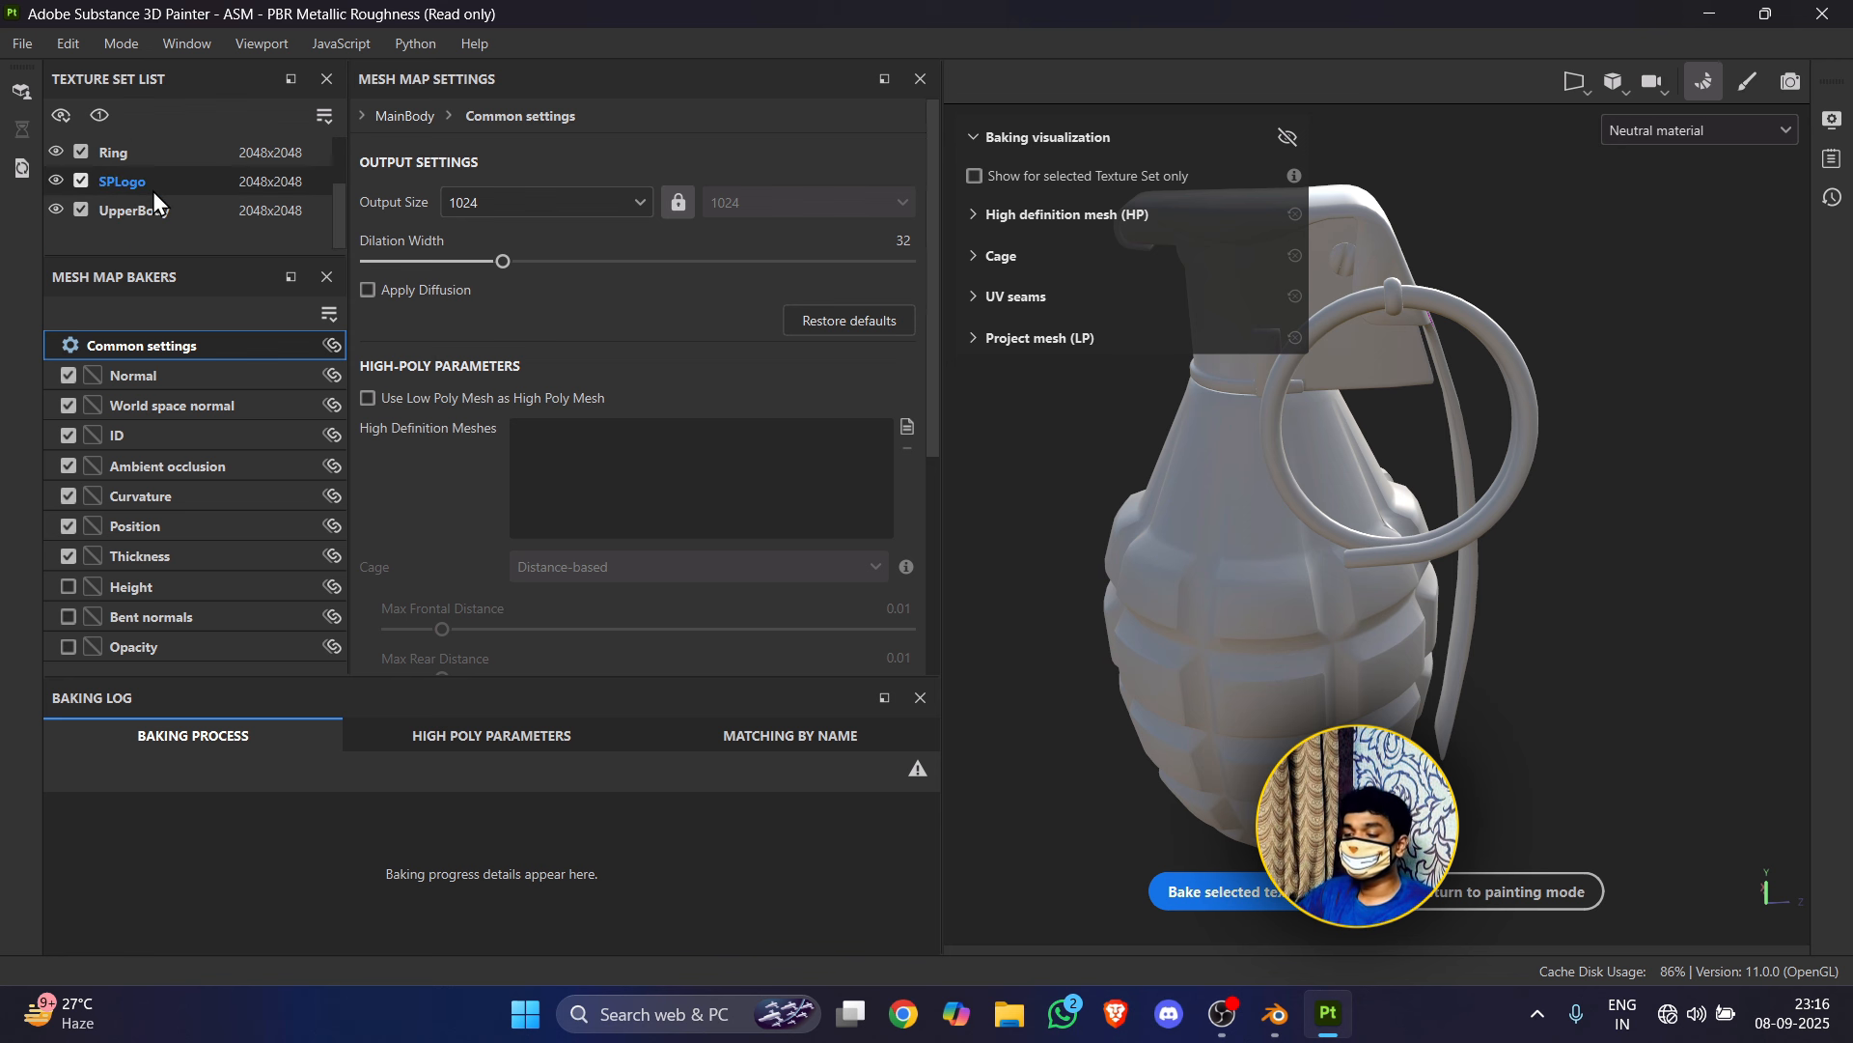
scroll(152, 184, "up", 2)
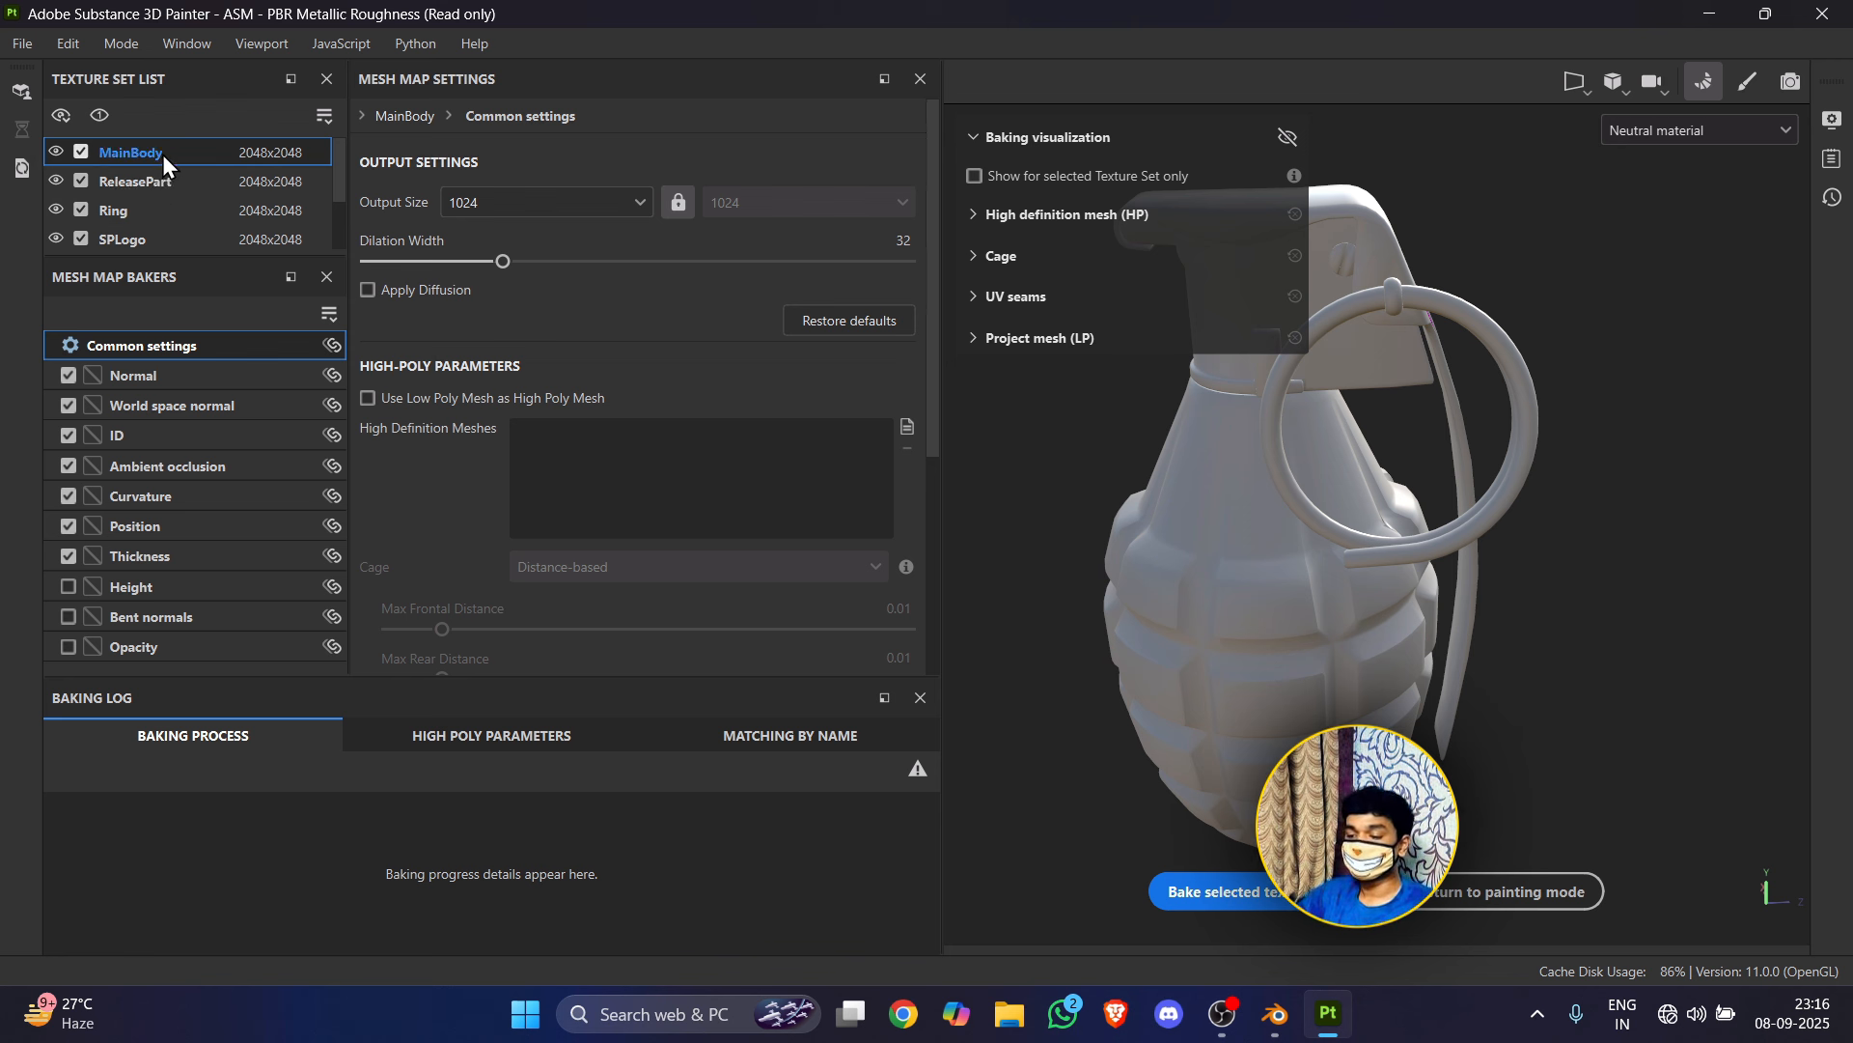
scroll(131, 220, "down", 2)
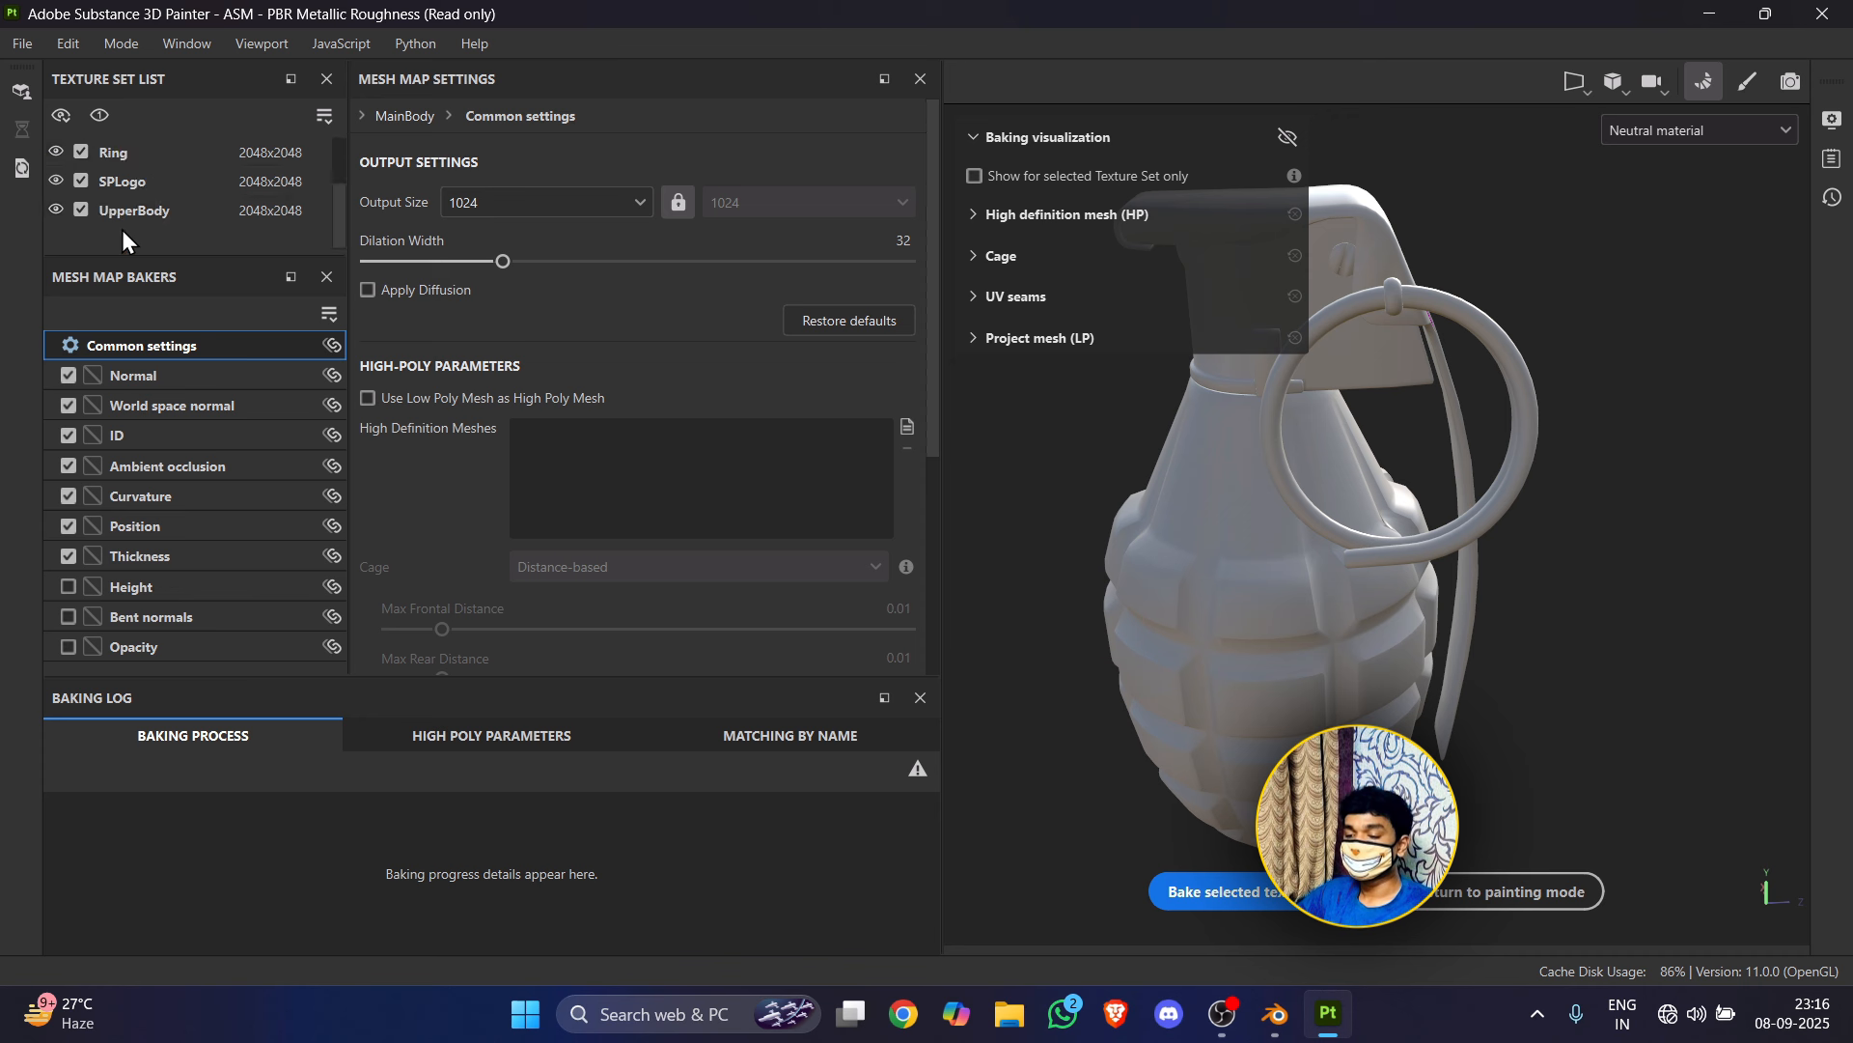
scroll(122, 209, "up", 2)
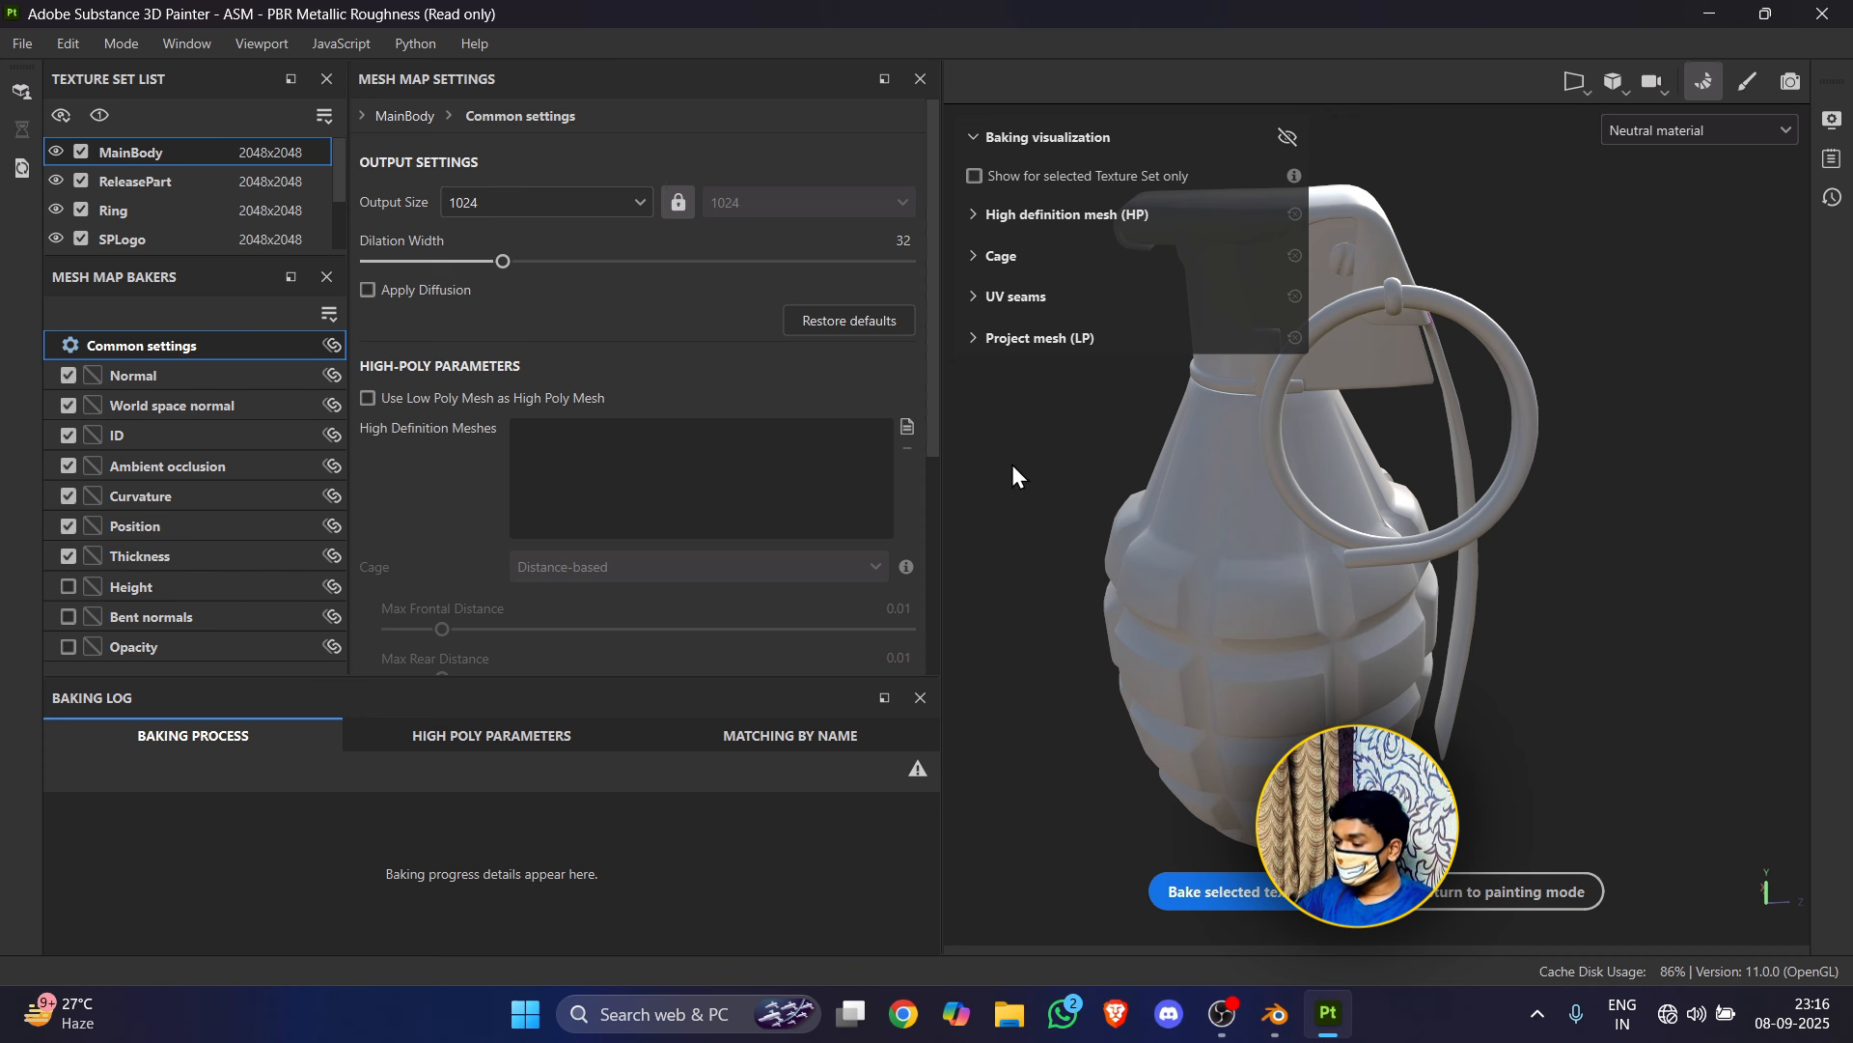
Step: Bake the mesh maps of the selected texture sets at an output size of 2048, check the log for problems and return to painting mode
left_click(460, 203)
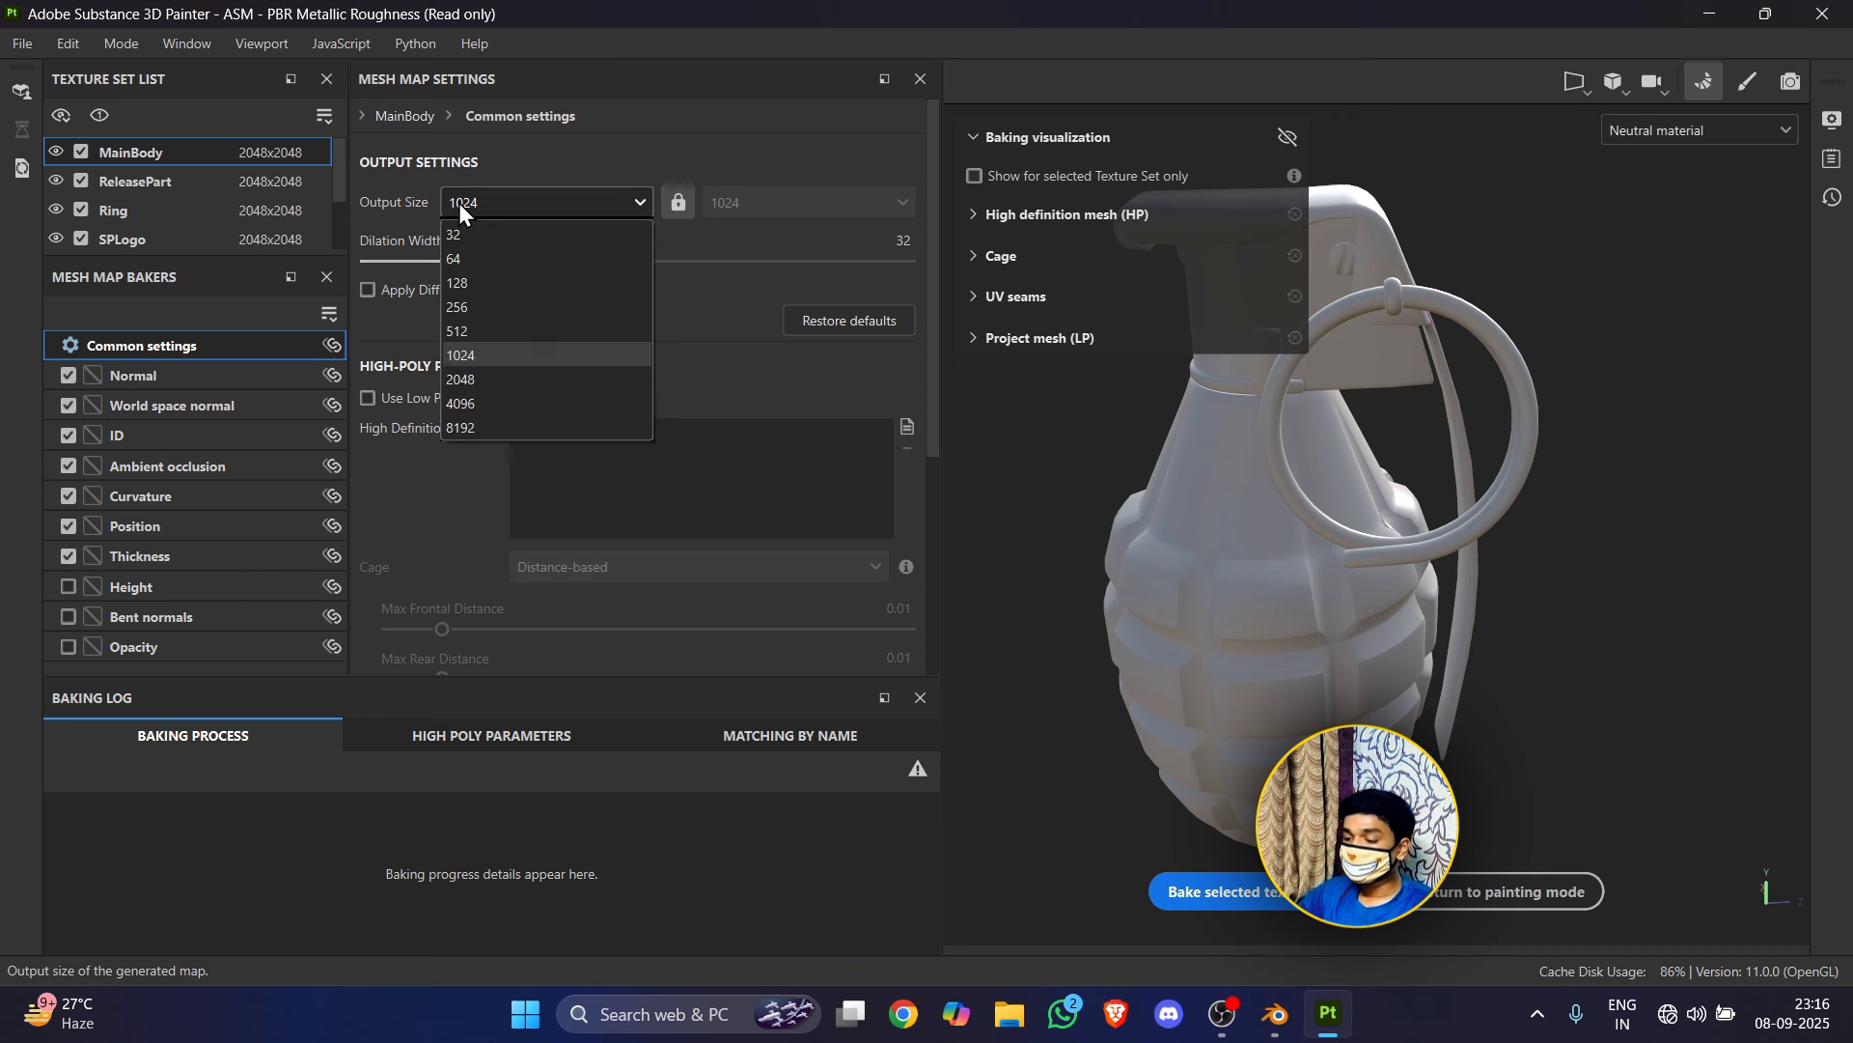
left_click(469, 380)
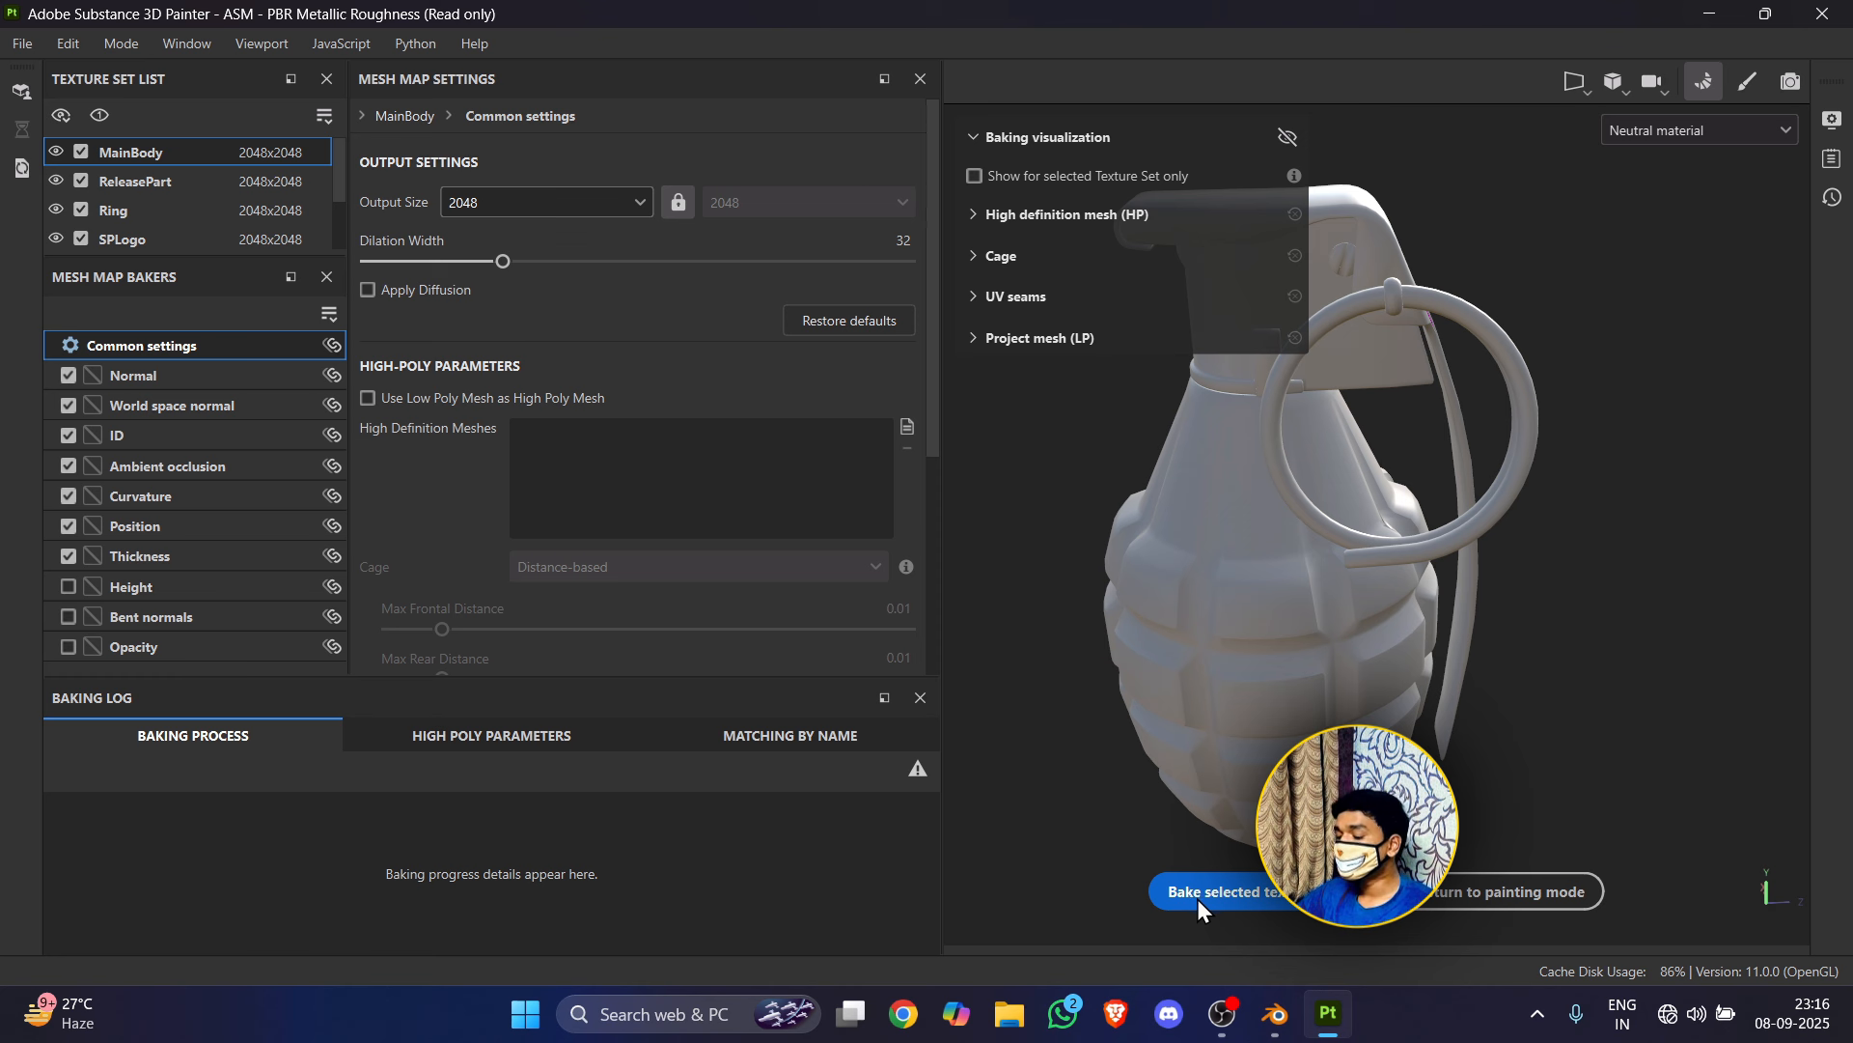
left_click(1243, 904)
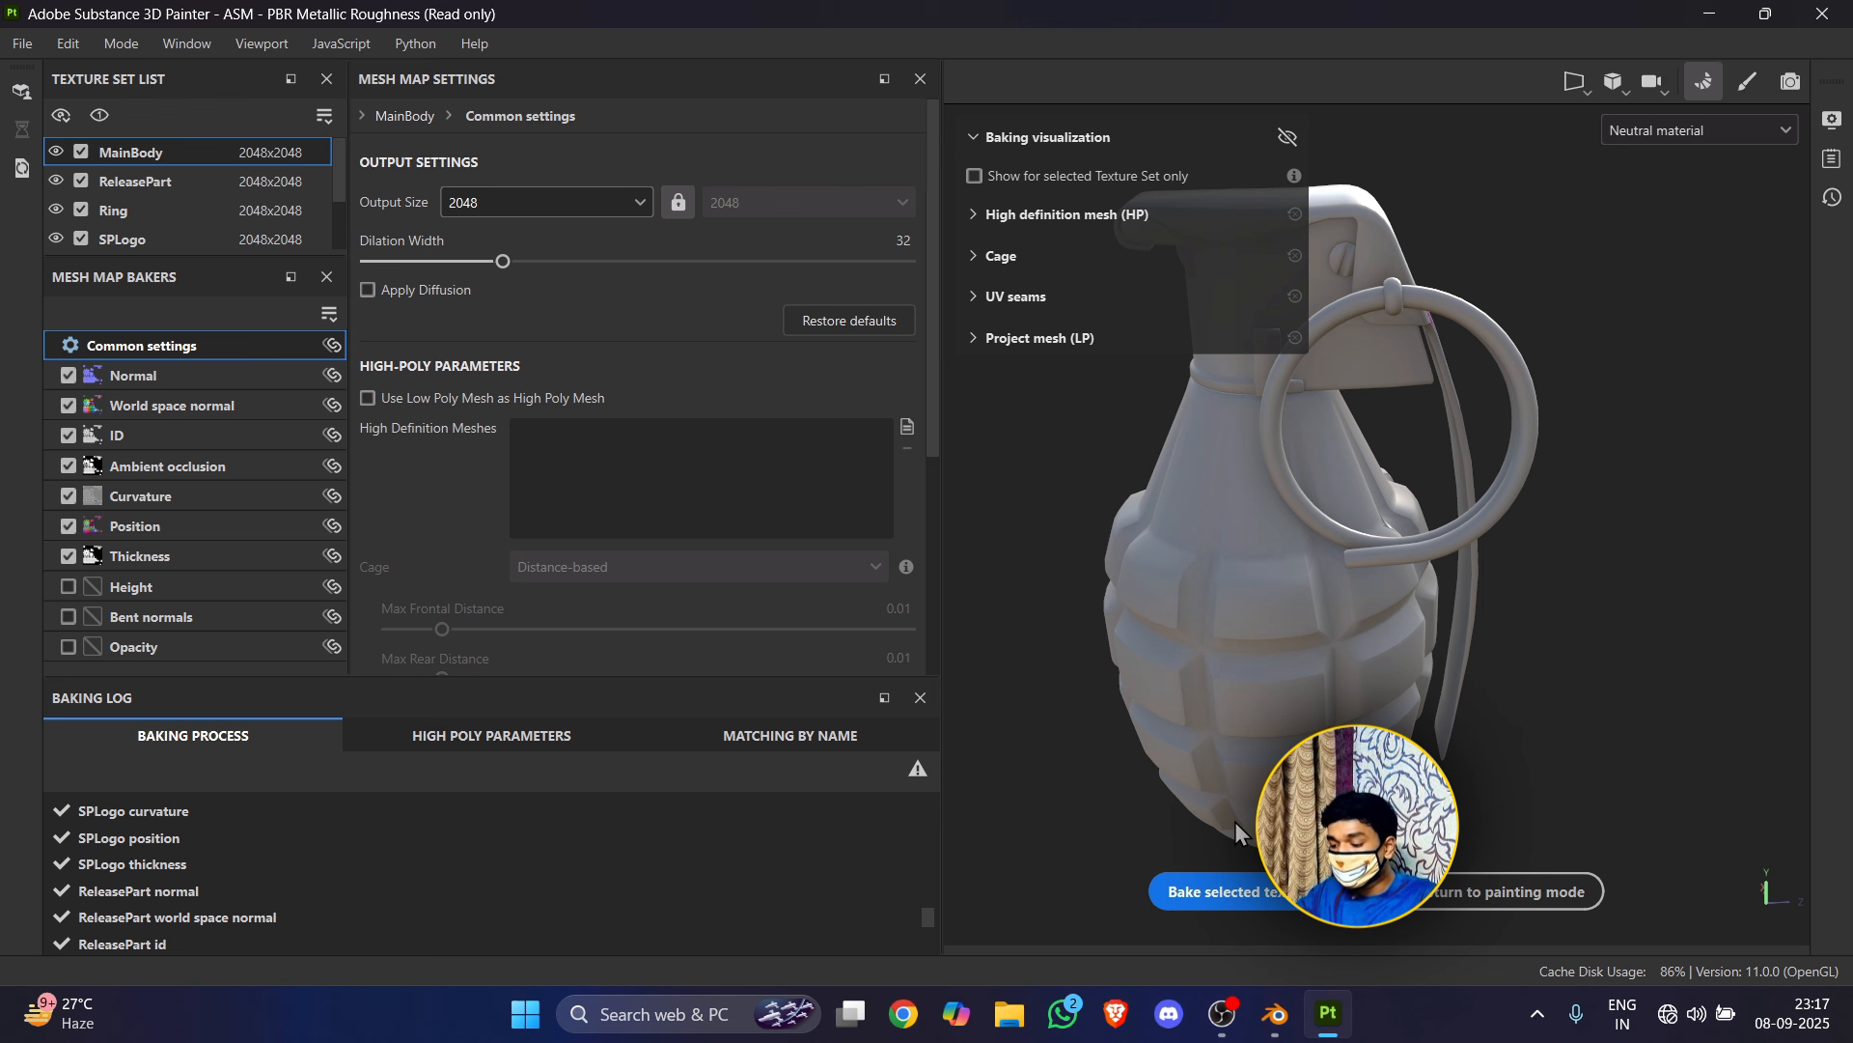
left_click(917, 769)
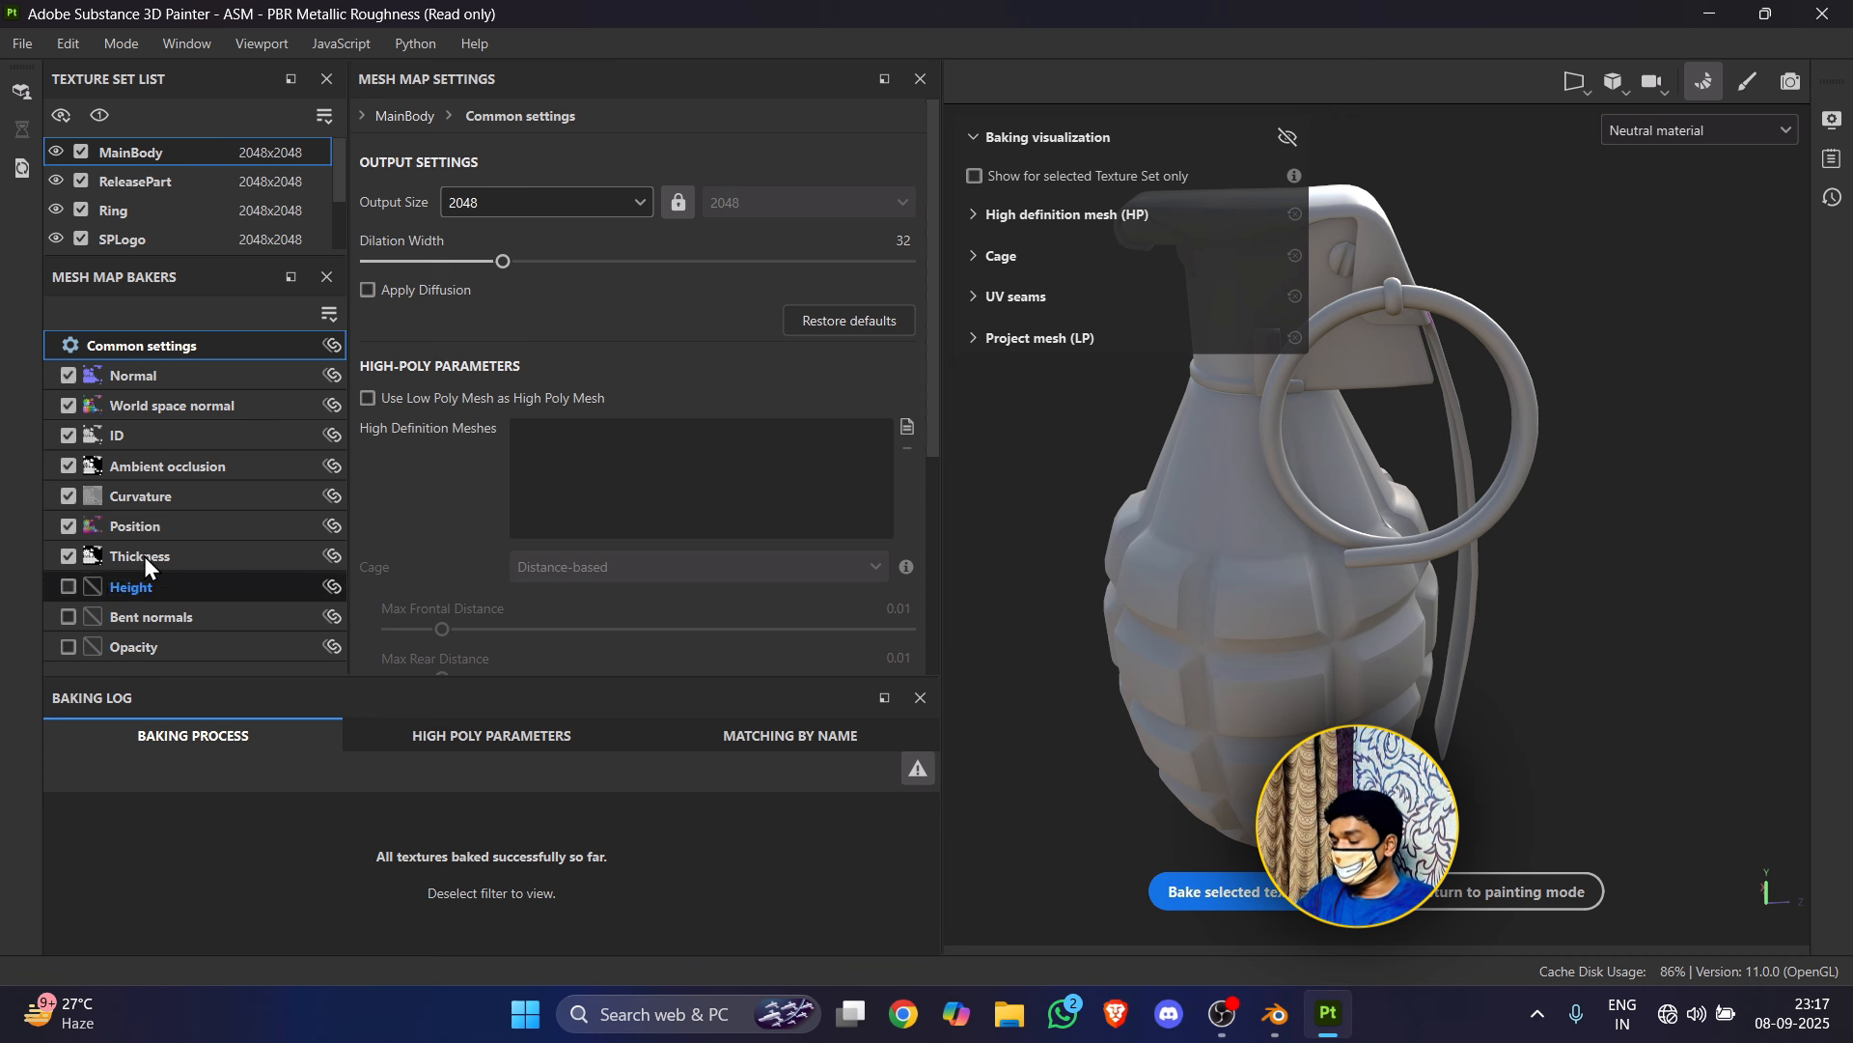
left_click(1492, 905)
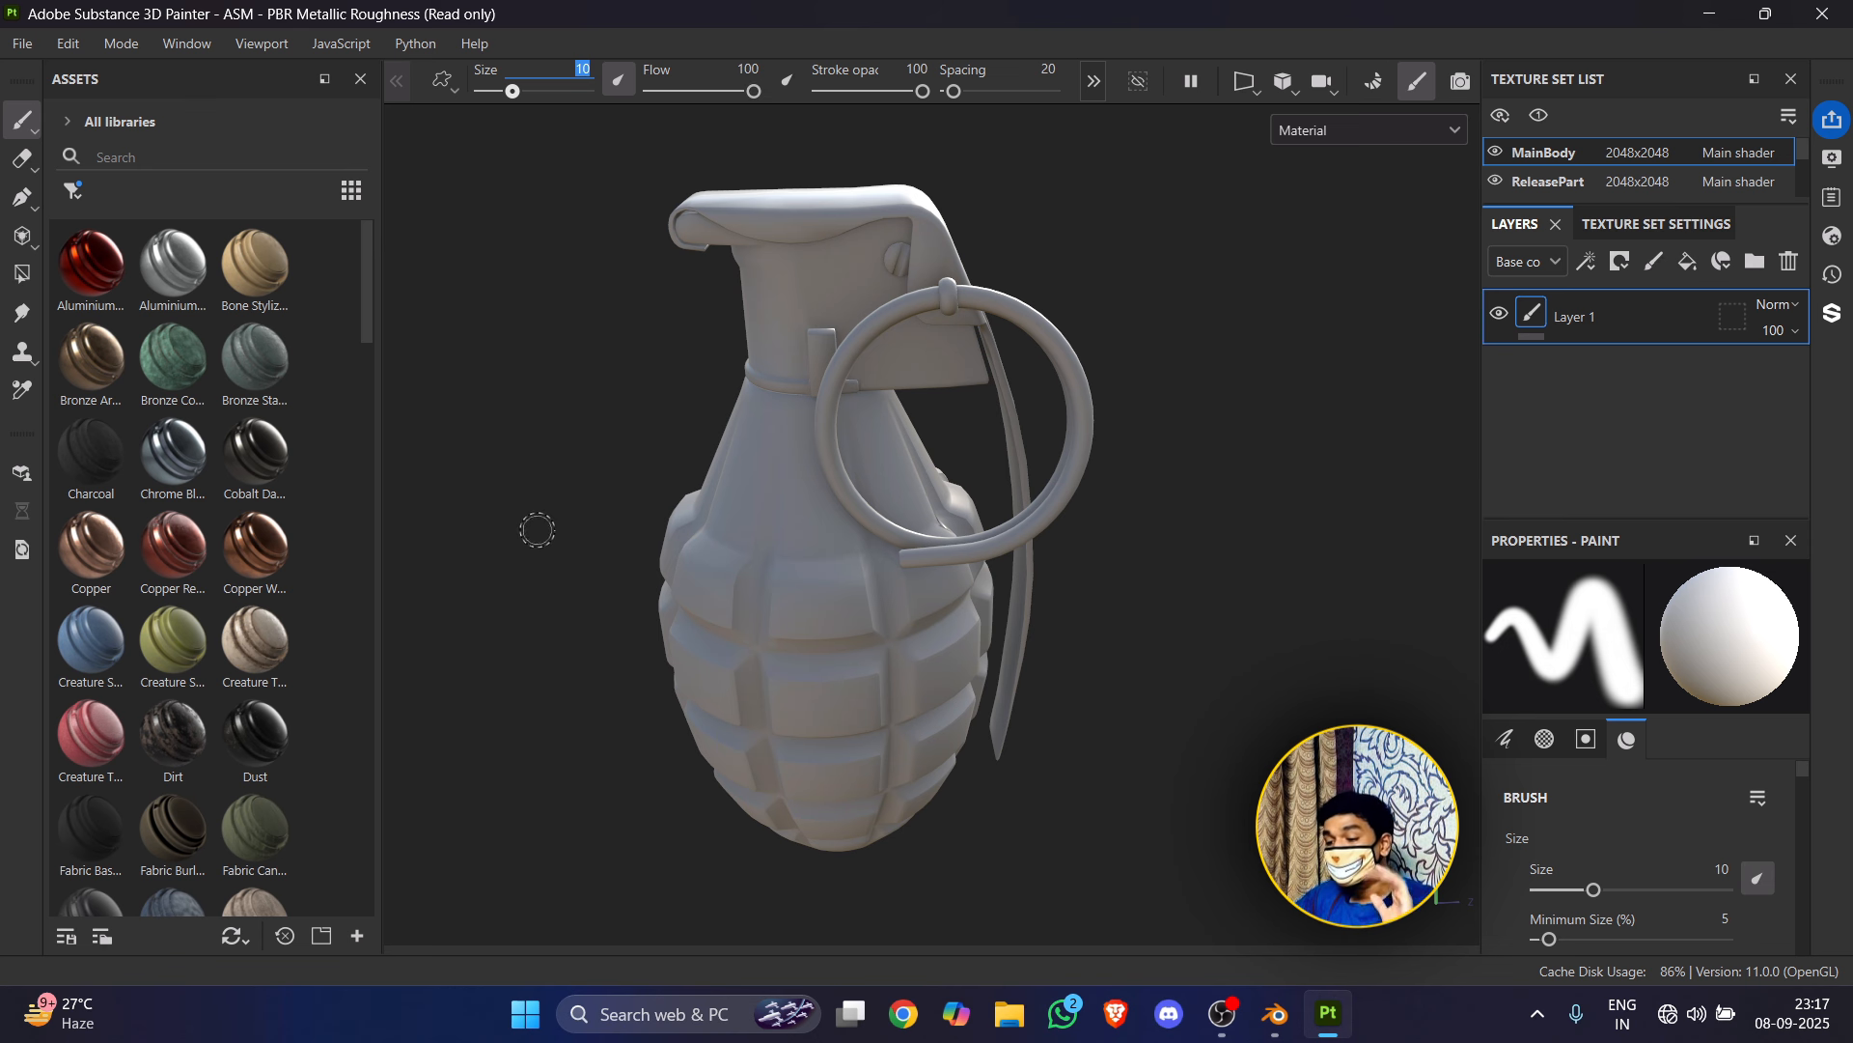
Step: Try the Dirt smart material from the asset library on the grenade's main body
left_click(64, 193)
left_click(334, 359)
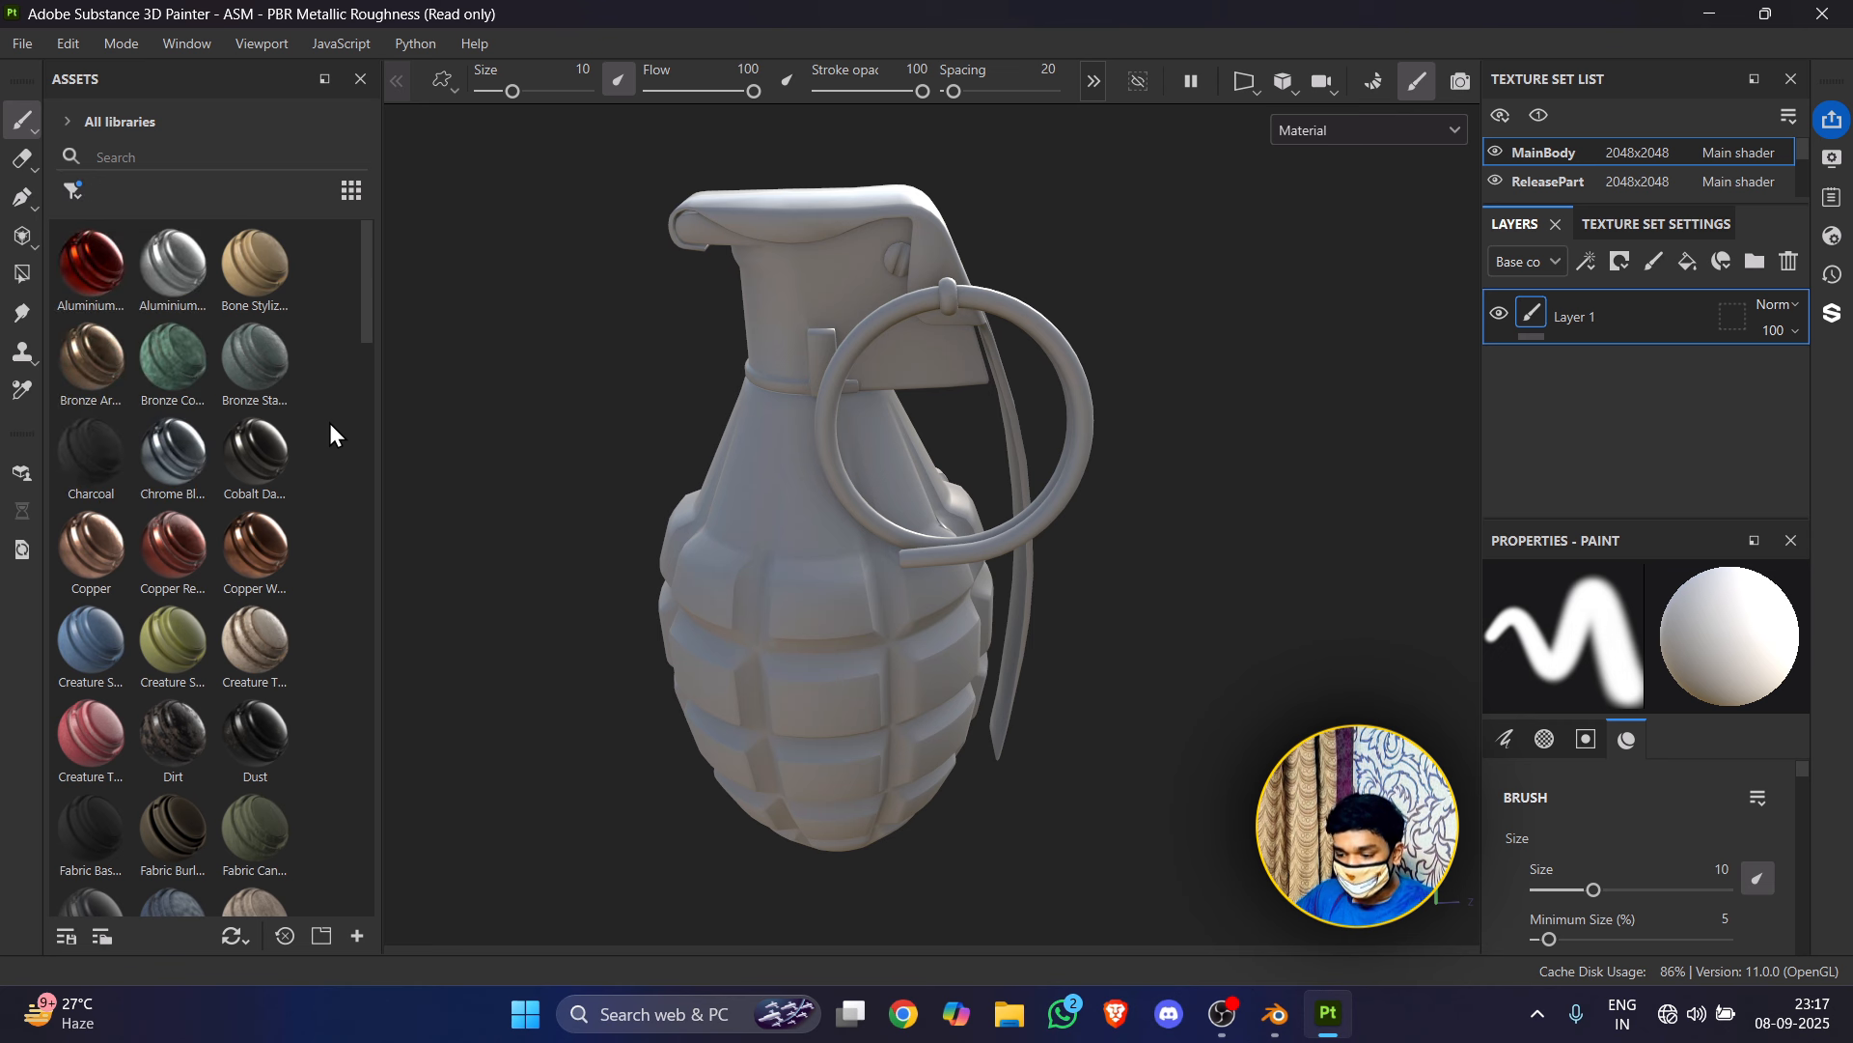
scroll(320, 446, "down", 3)
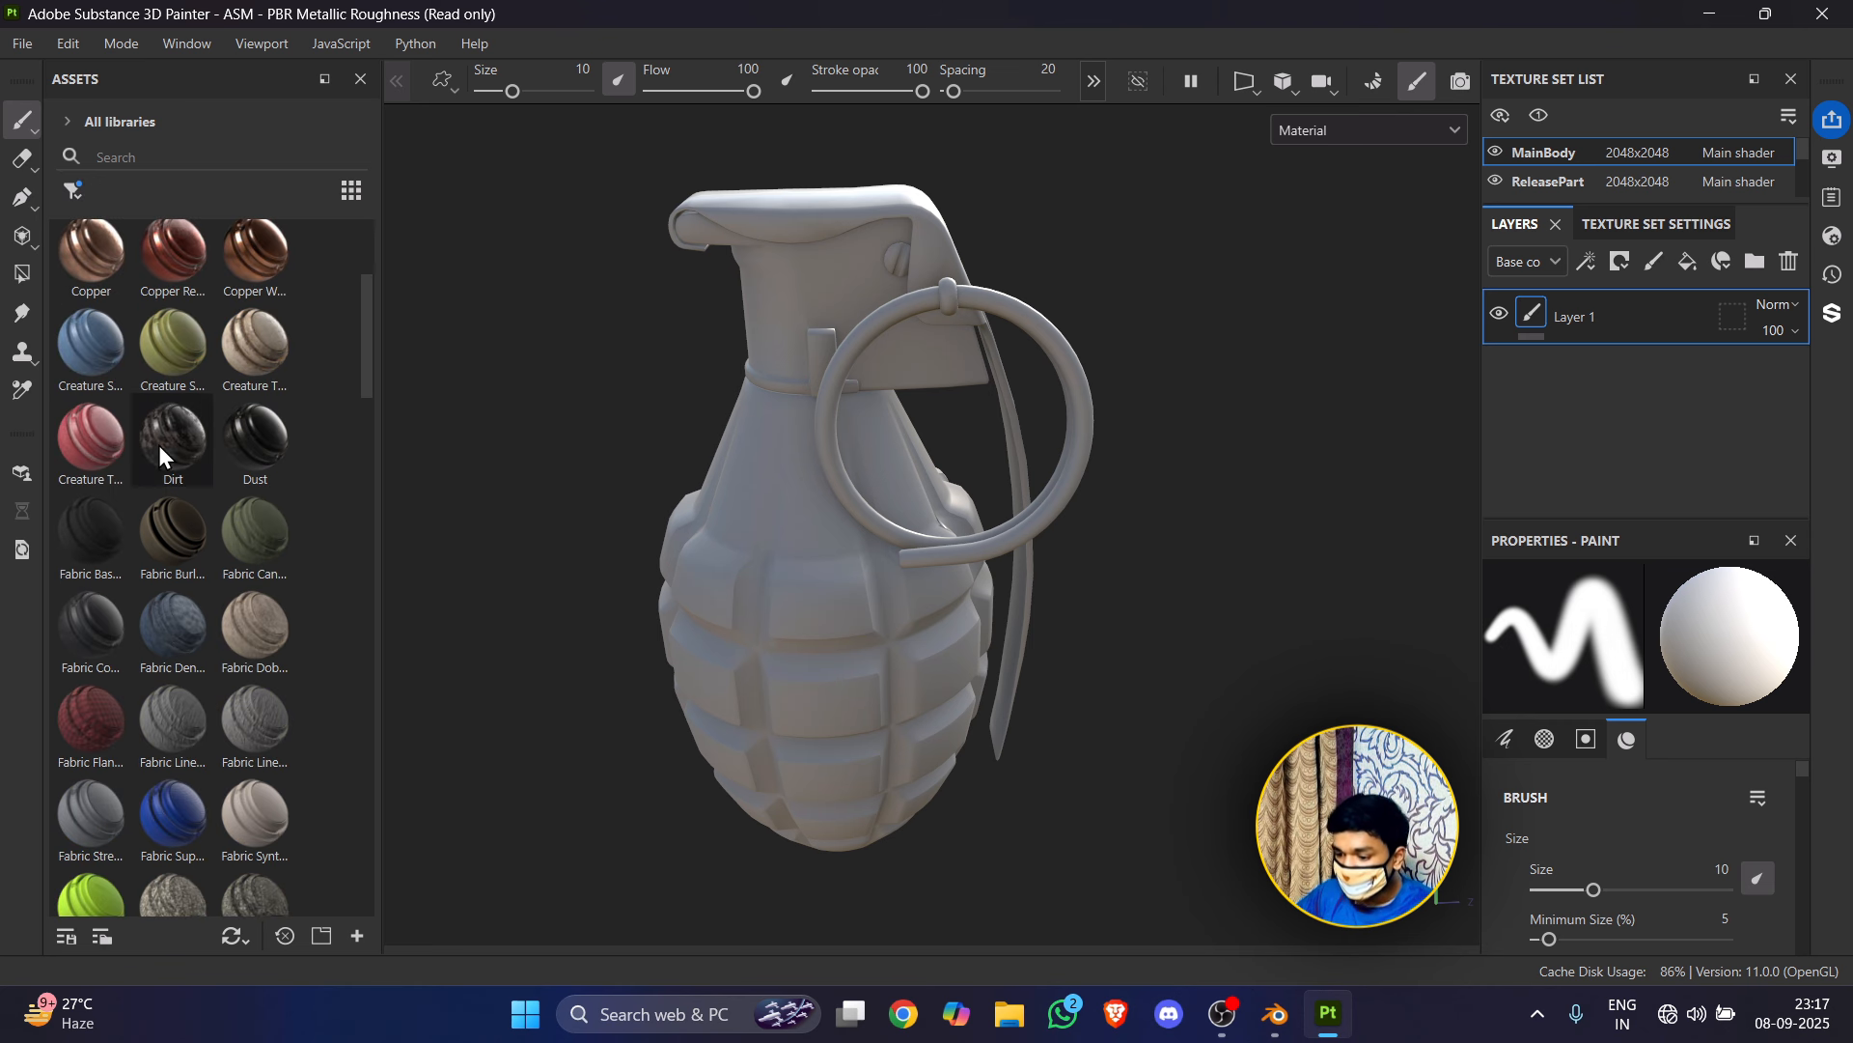
left_click_drag(158, 444, 720, 718)
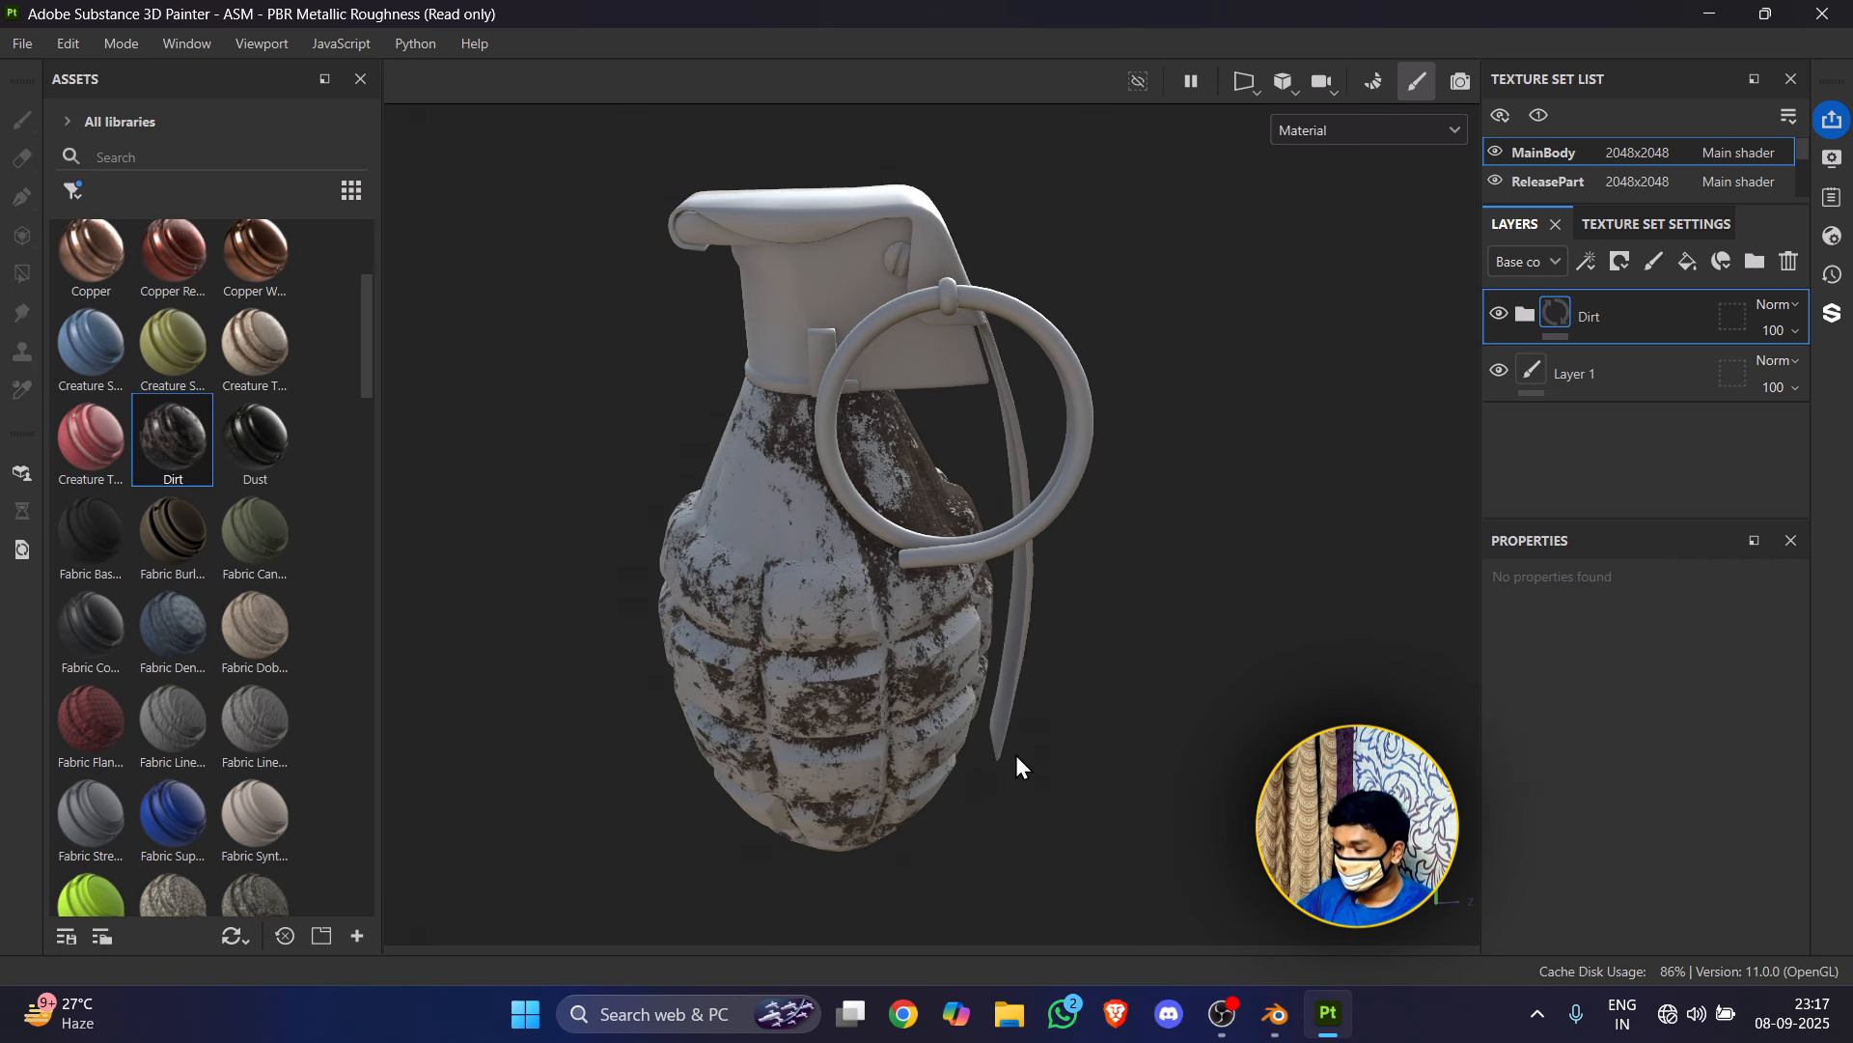
Step: Examine the dirt effect on the grenade's body up close and from several sides, and undo the Dirt material
scroll(975, 676, "up", 5)
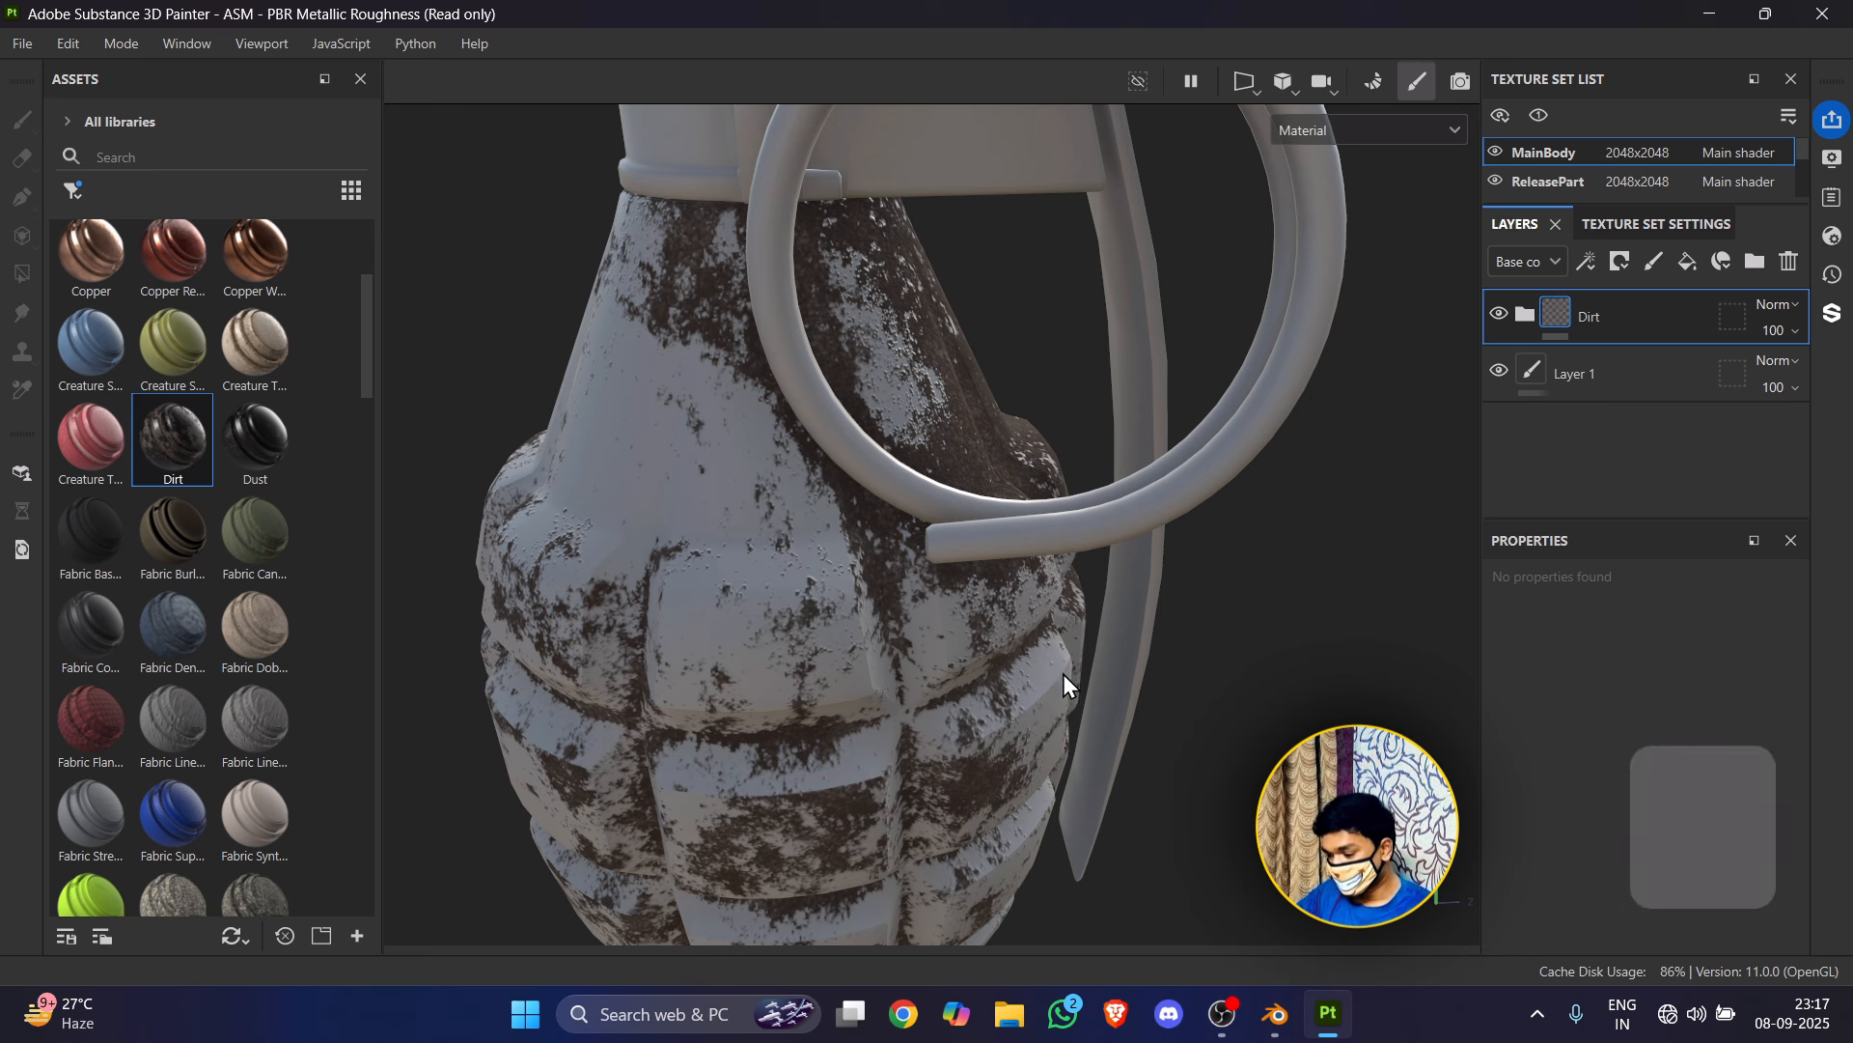
left_click_drag(1063, 674, 863, 608, "alt")
scroll(1133, 650, "up", 5)
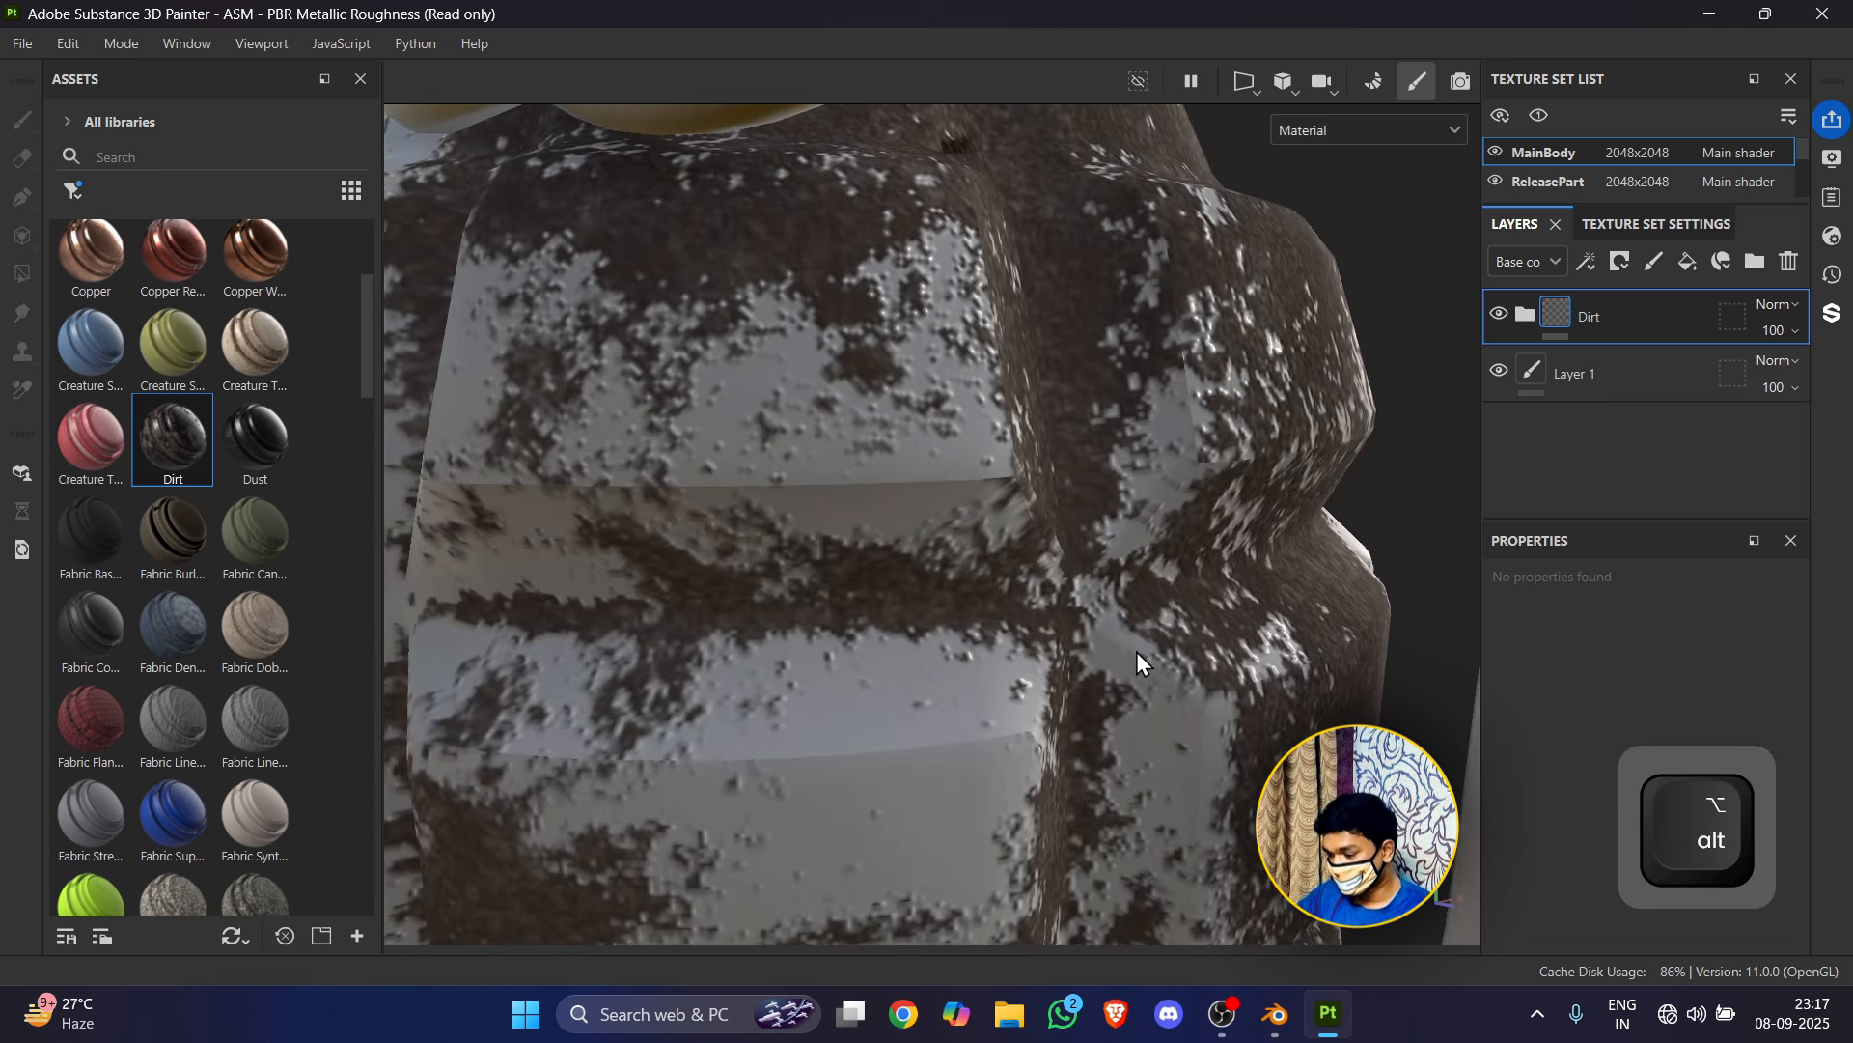
mouse_move(1137, 651)
left_mouse_down("alt")
mouse_move(829, 628)
mouse_move(1387, 583)
mouse_move(1133, 617)
left_mouse_up("alt")
scroll(1383, 587, "down", 3)
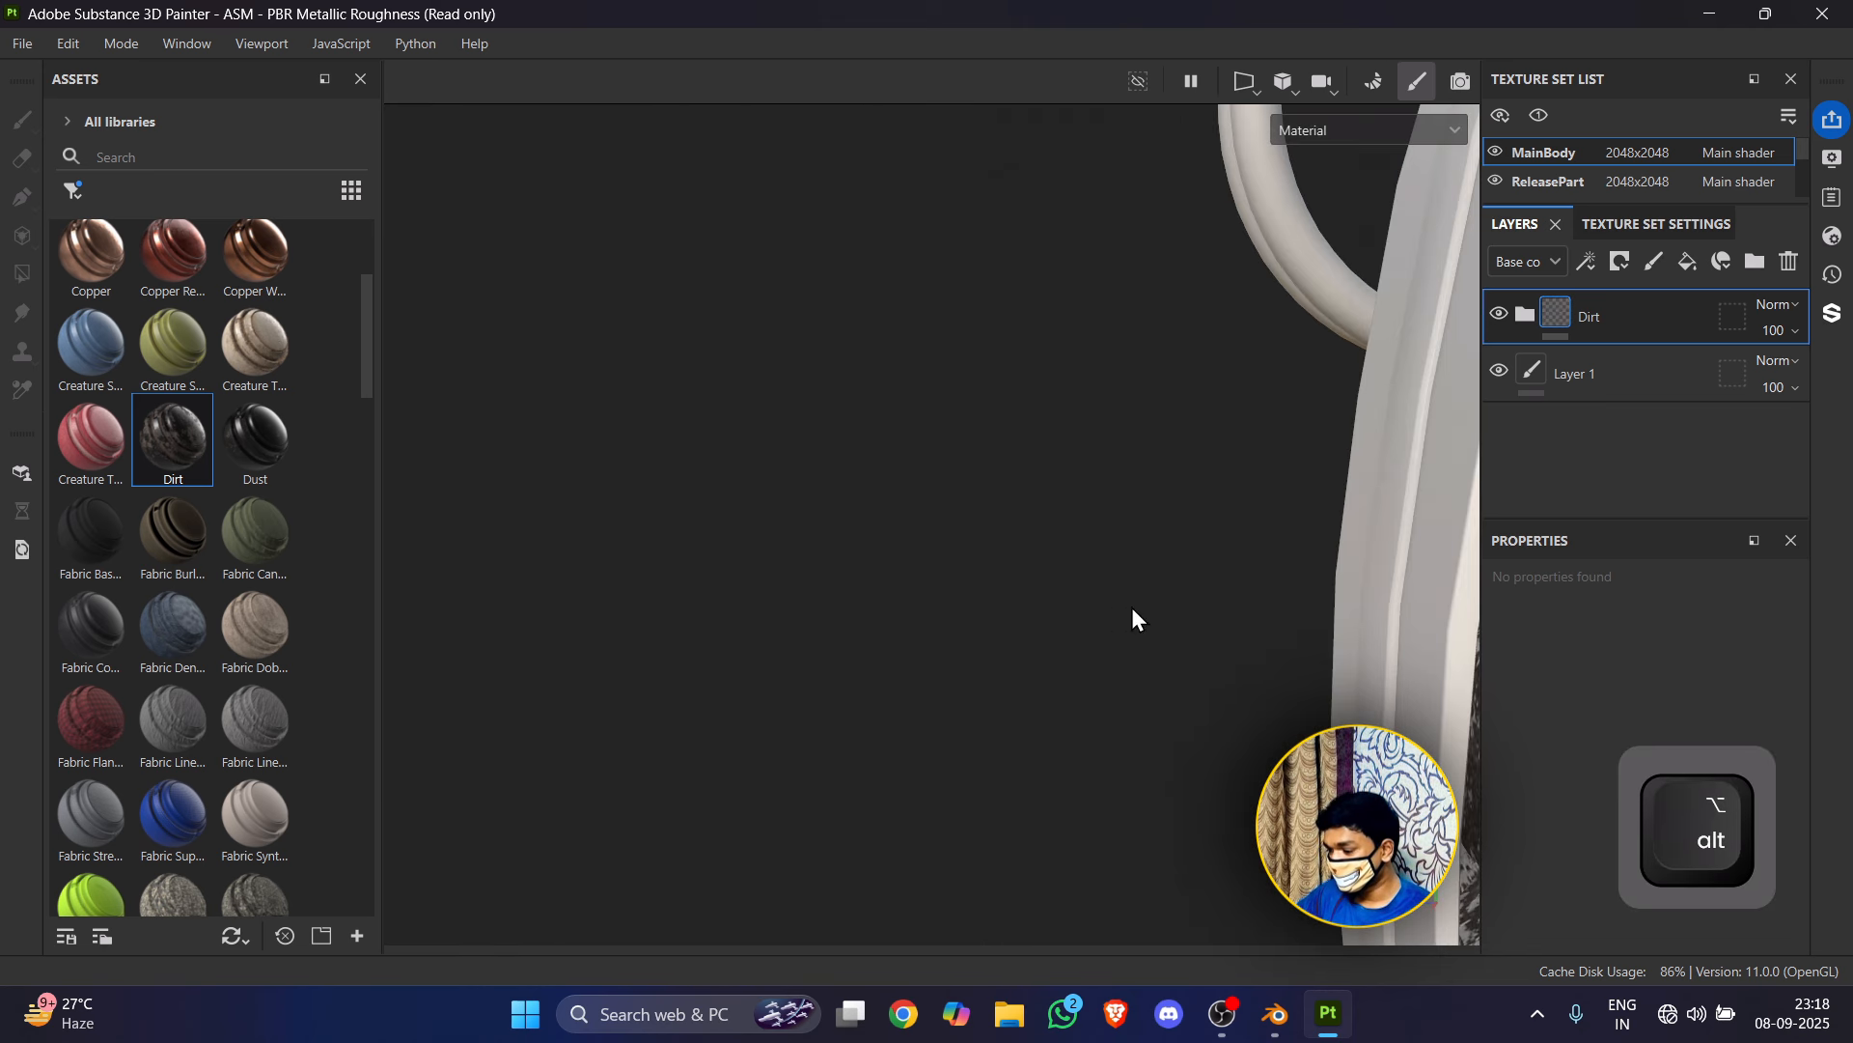
middle_click_drag(1133, 617, 867, 520, "alt")
scroll(859, 502, "down", 8)
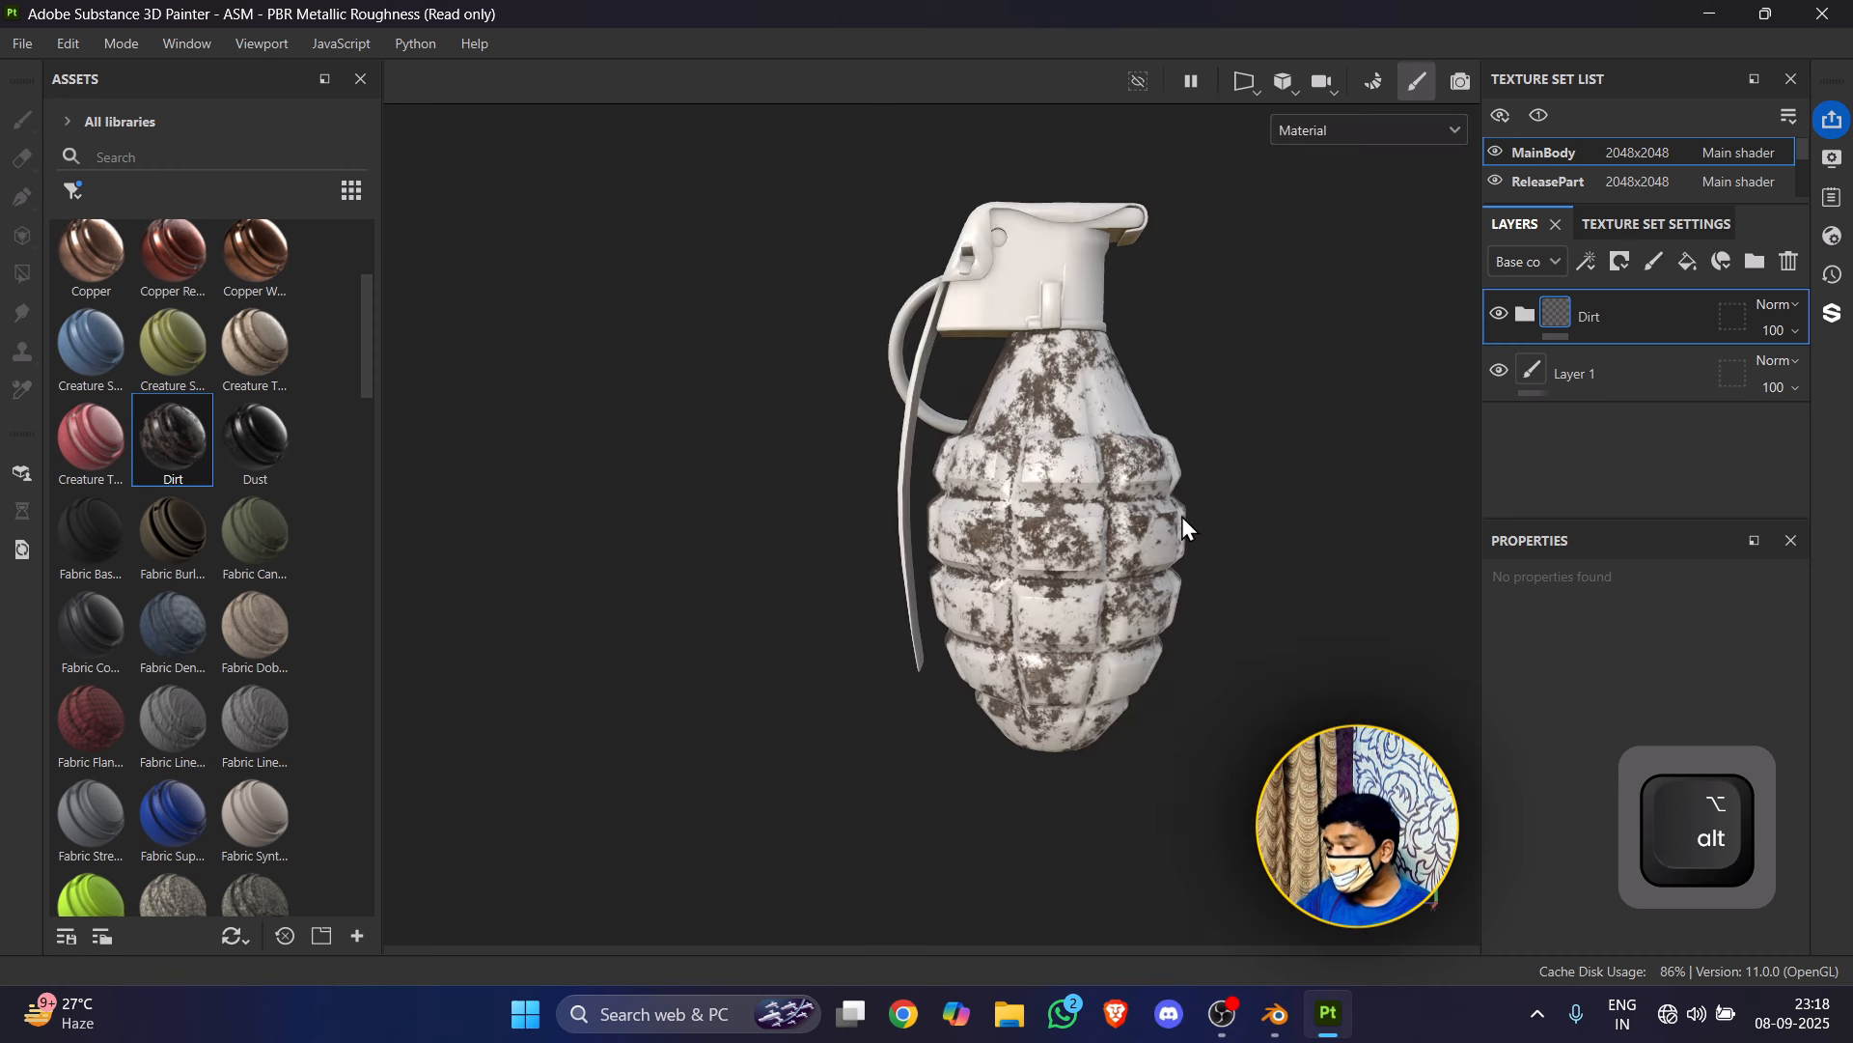
left_click_drag(1000, 538, 859, 617, "alt")
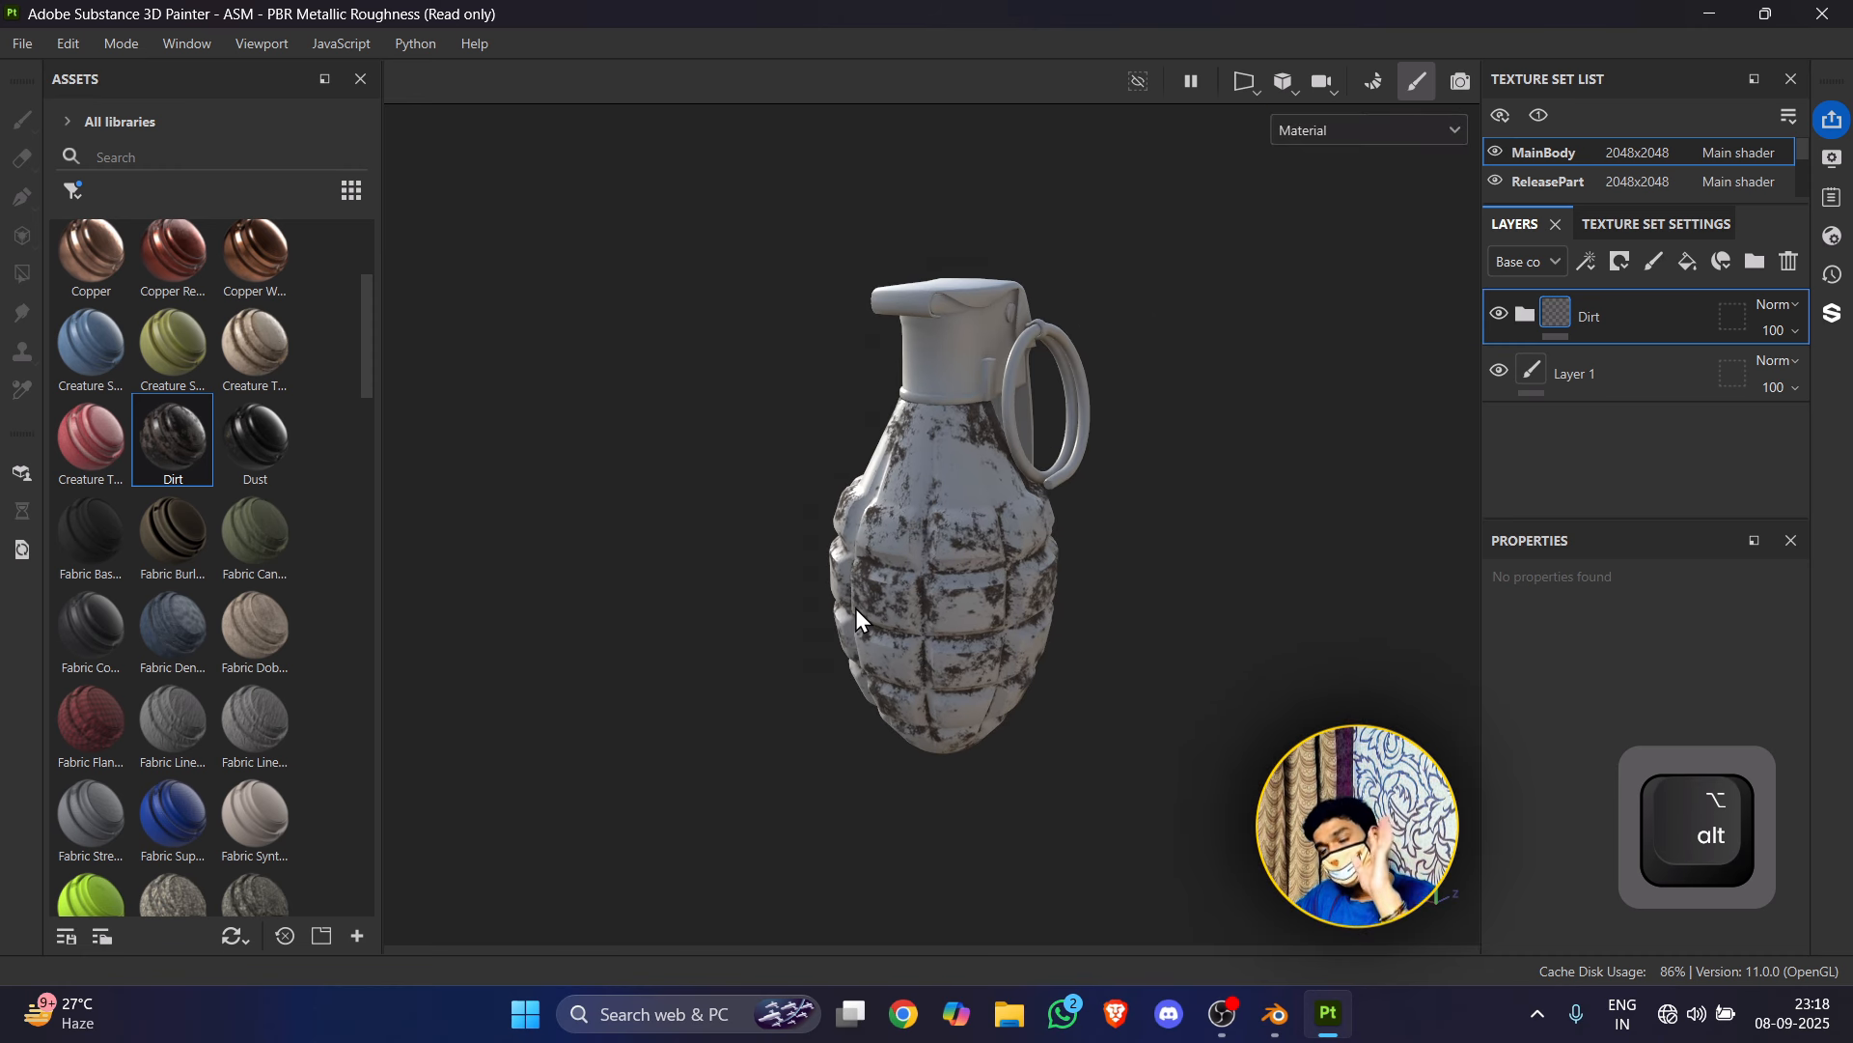
left_click_drag(1129, 573, 1145, 464, "alt")
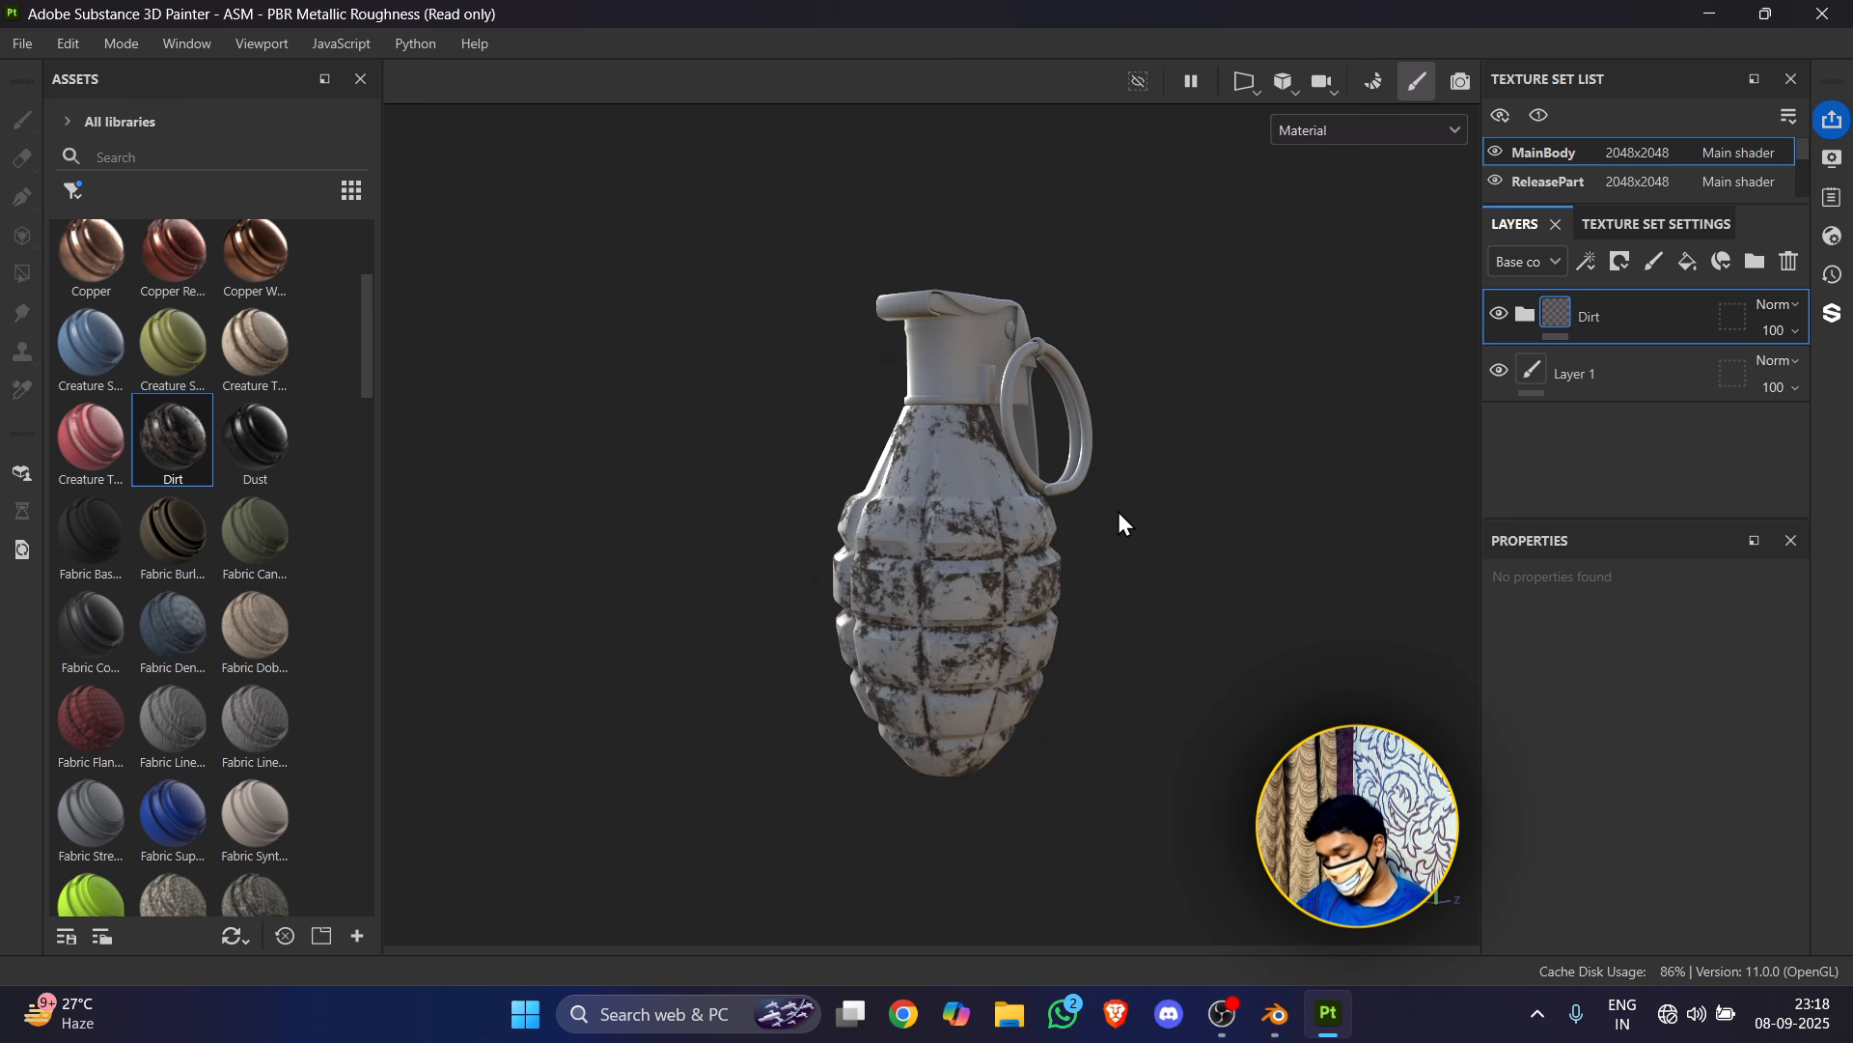
key("ctrl+z")
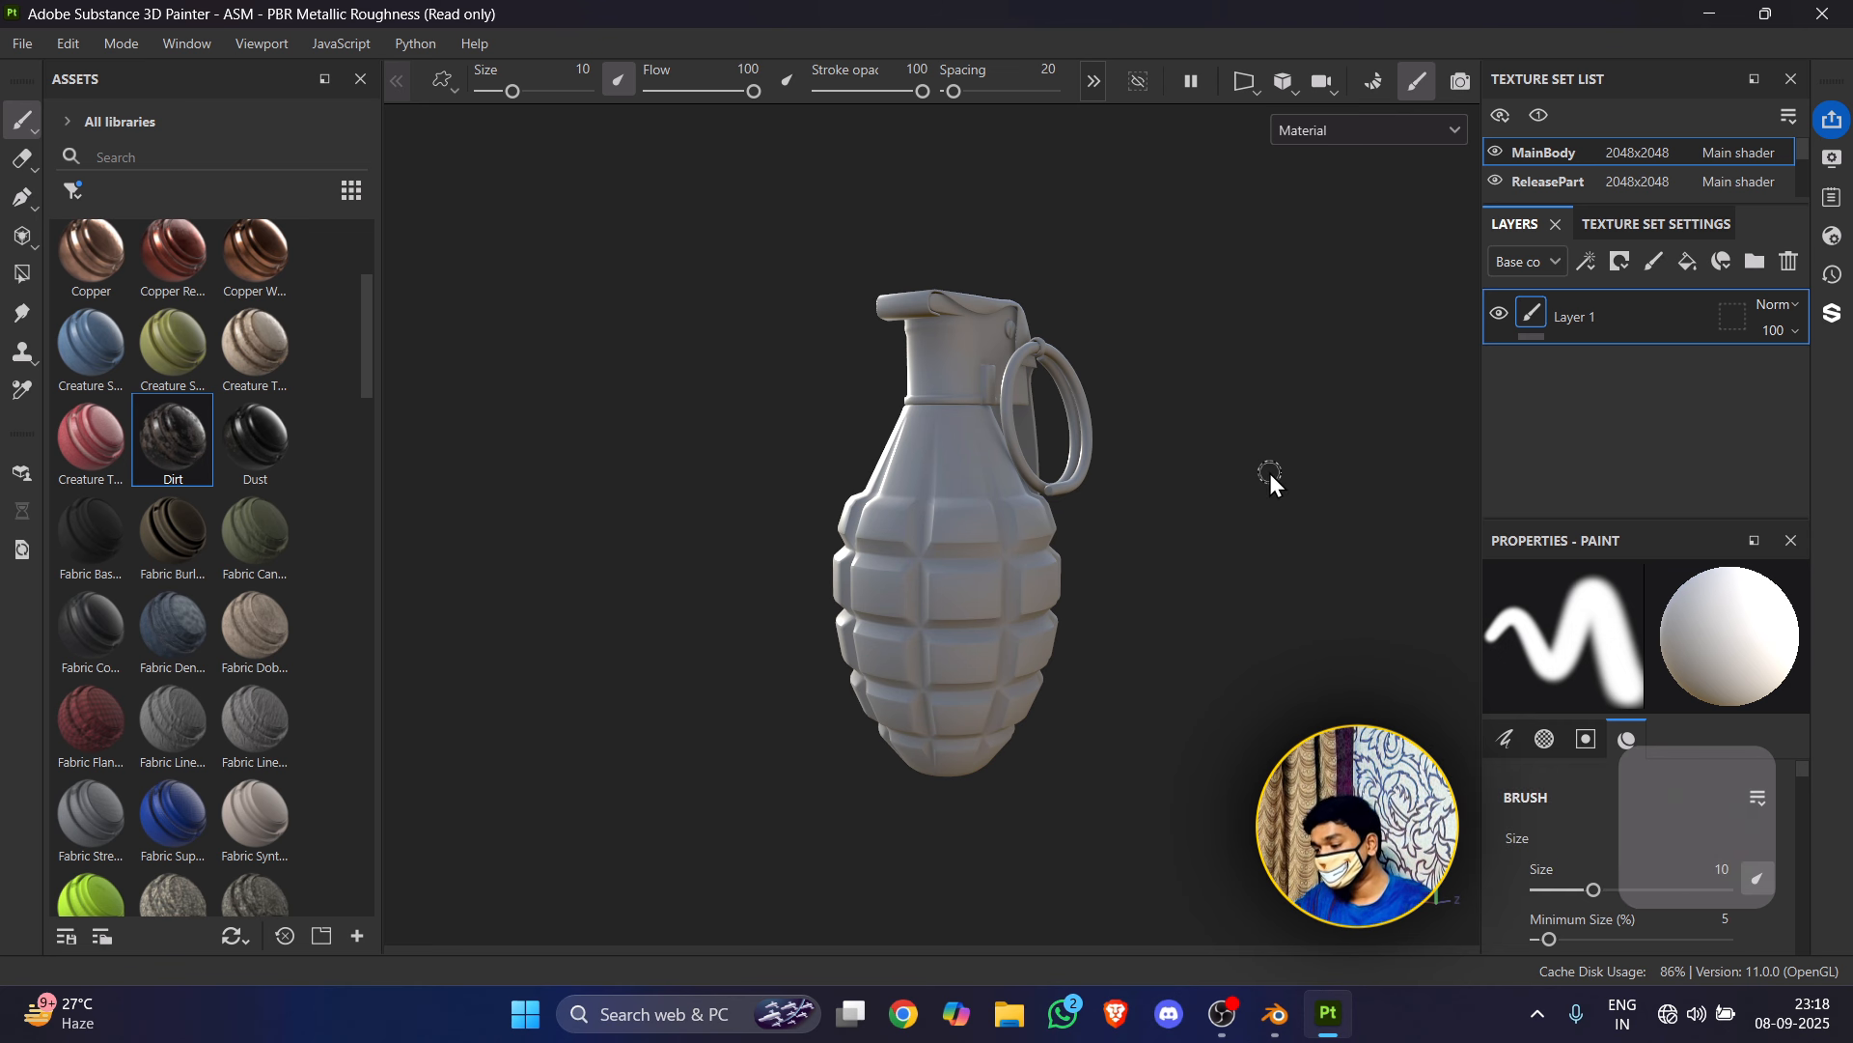
Step: Save the project as Day1 in the Substance Painter folder on the F: drive
key("ctrl+s")
scroll(347, 320, "down", 10)
scroll(112, 380, "down", 3)
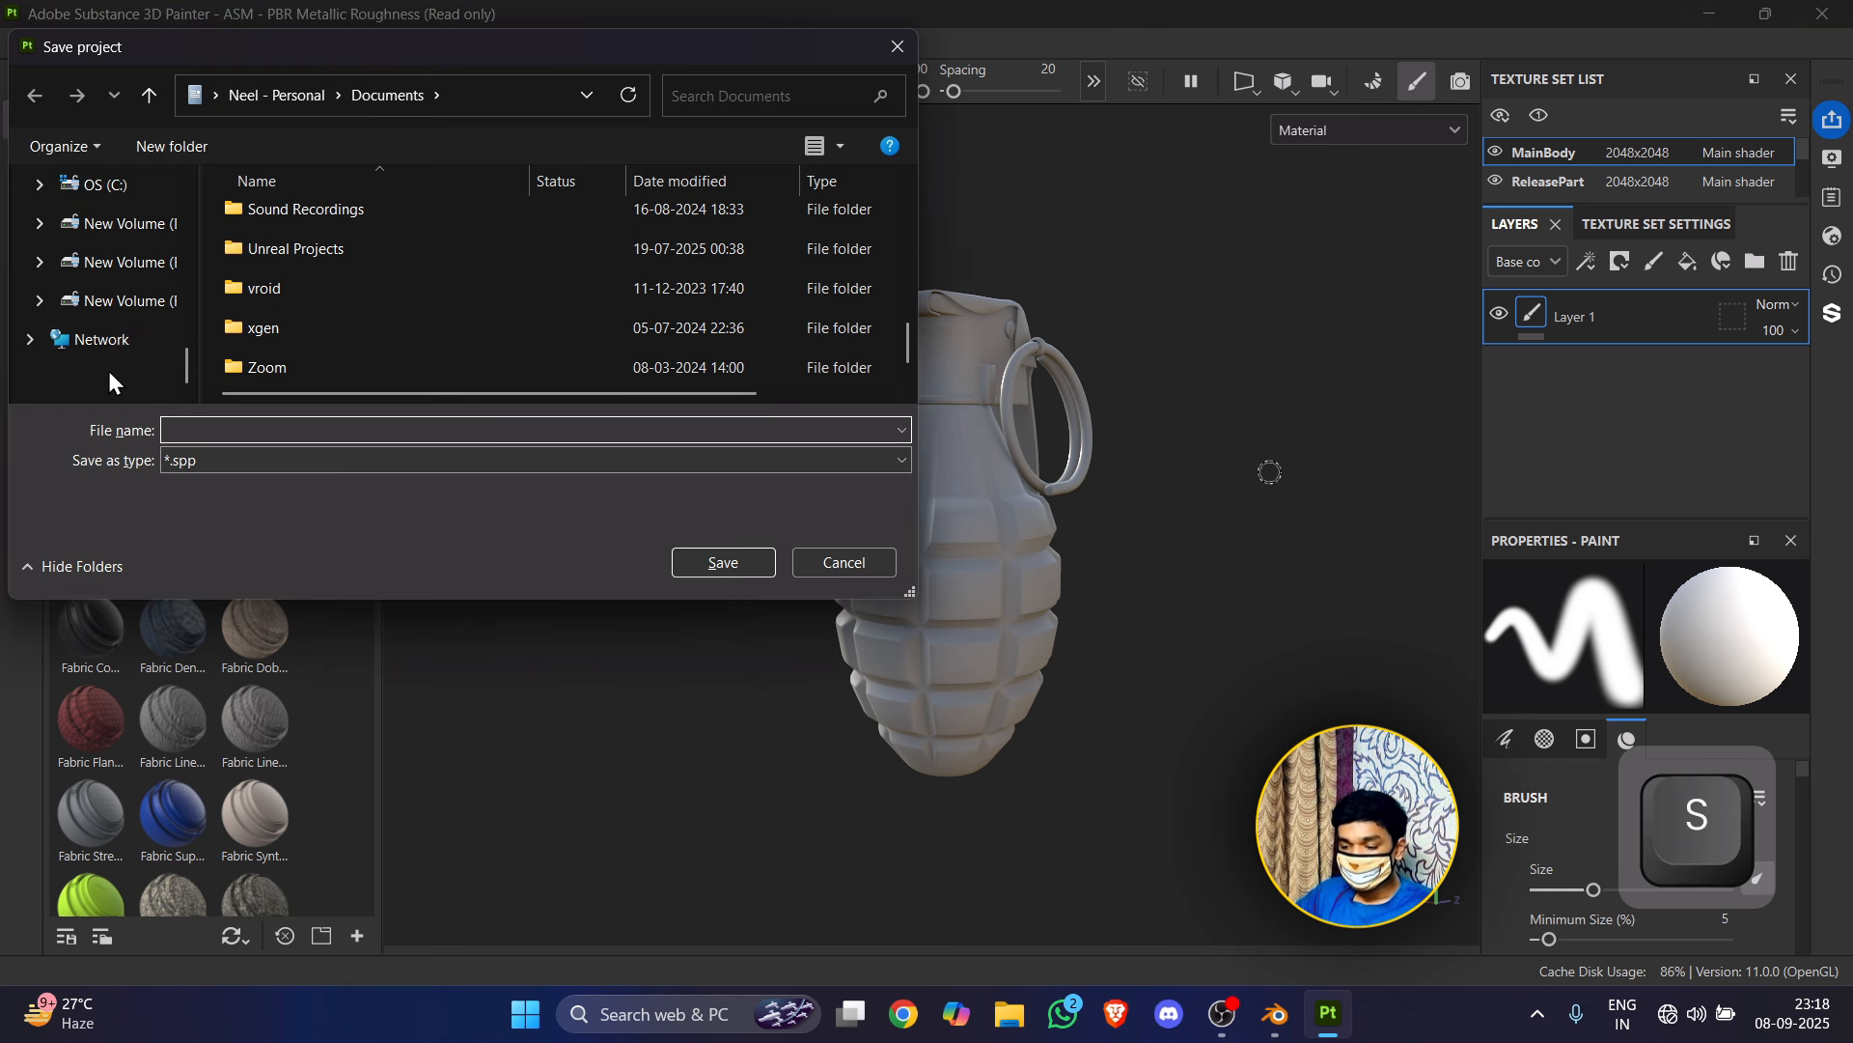
scroll(116, 367, "up", 3)
left_click(140, 307)
left_click(339, 472)
type("Day1")
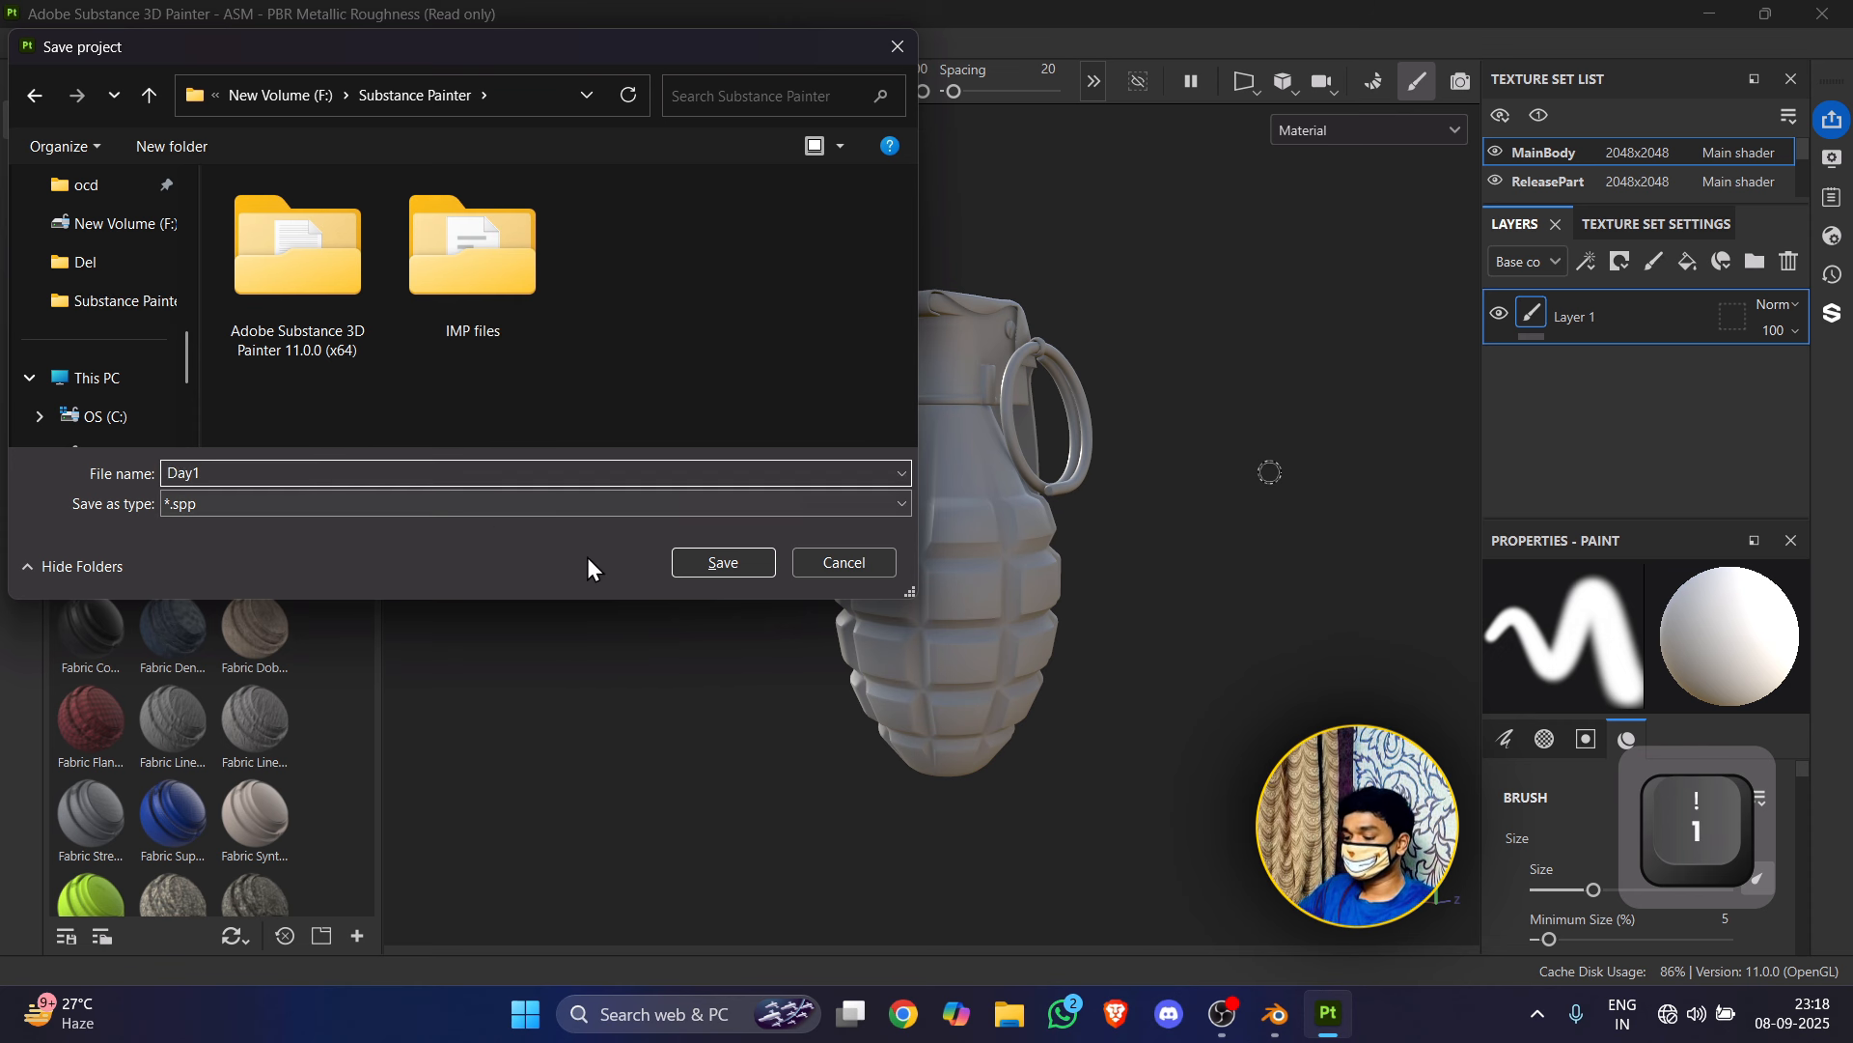
left_click(716, 569)
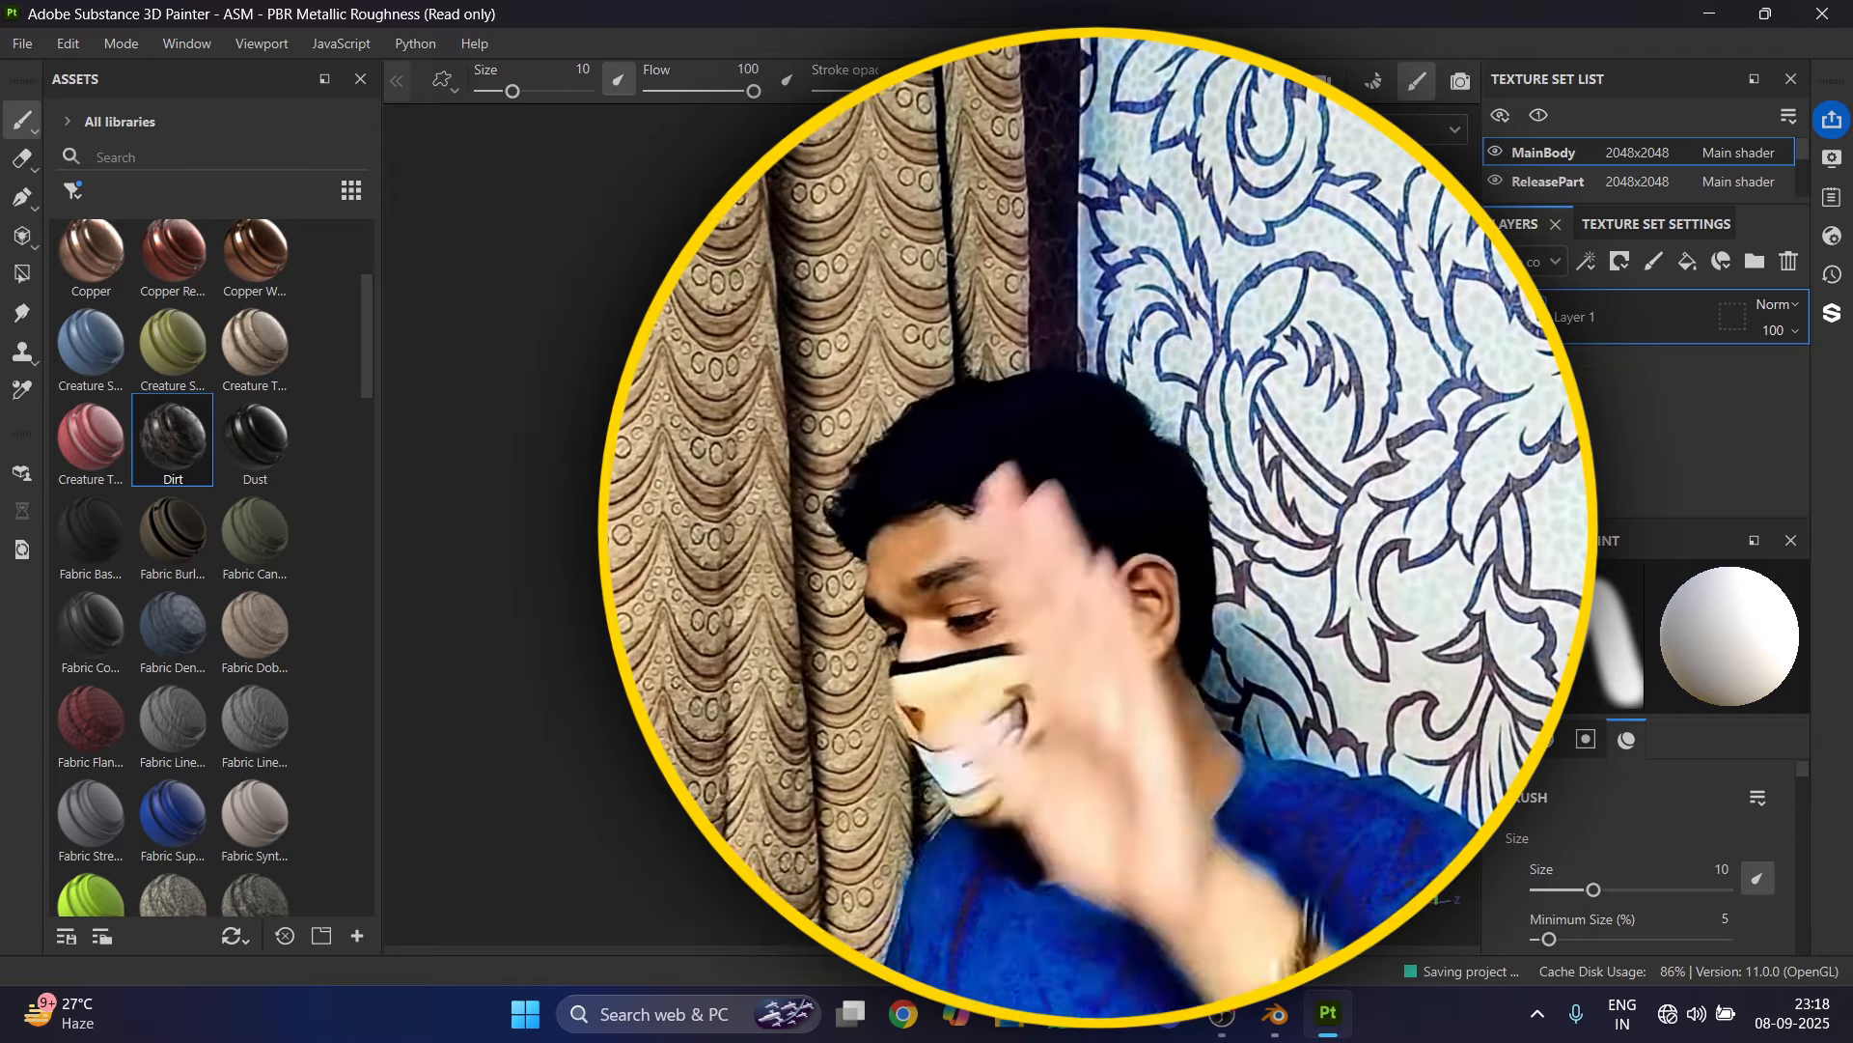